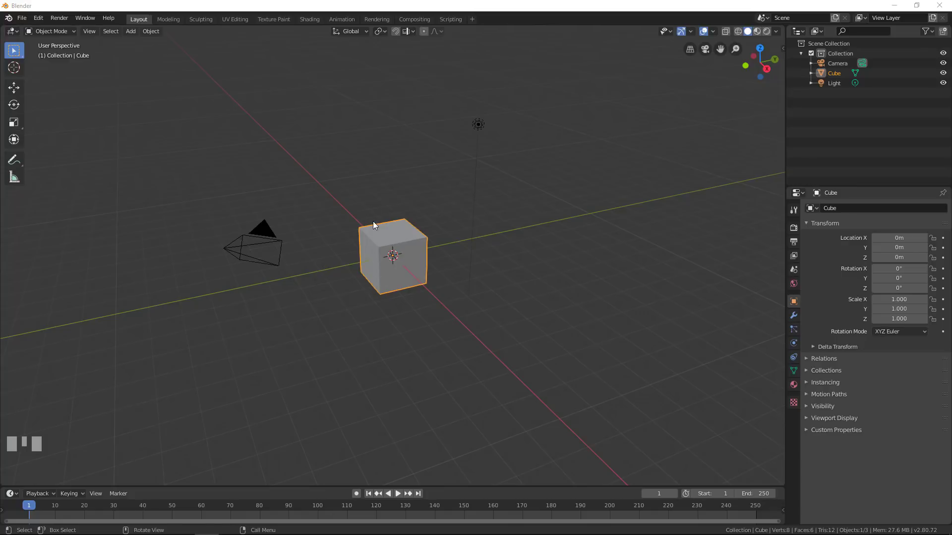
- Switch to File Explorer and view the leaf texture Walnut_leaf_03_1K_front_Base_Color.png in the leafs folder, closing the image again
scroll(374, 224, up, 2)
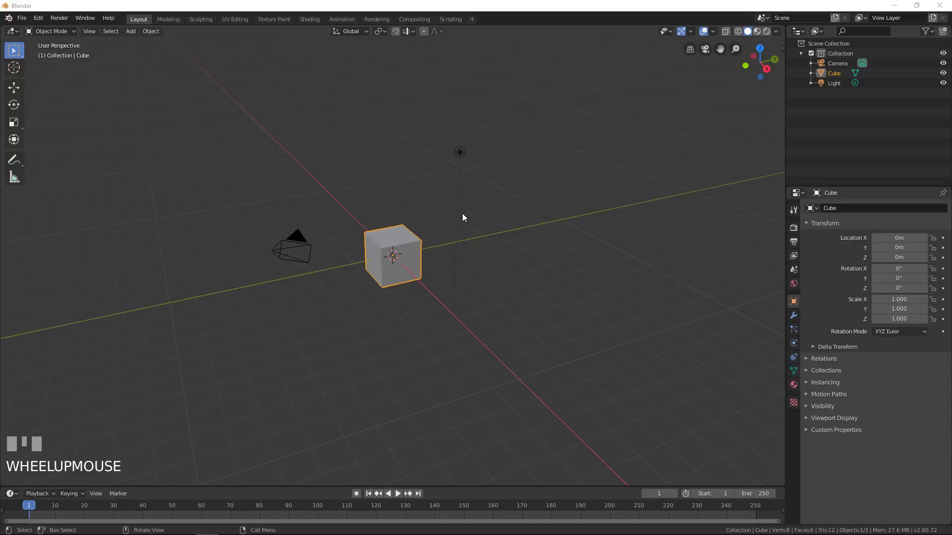
mouse_move(234, 534)
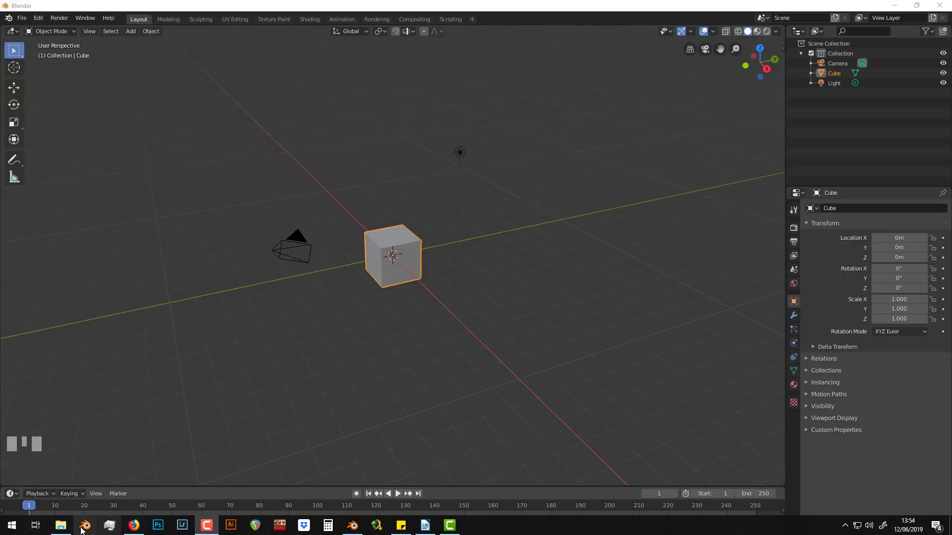
click(60, 525)
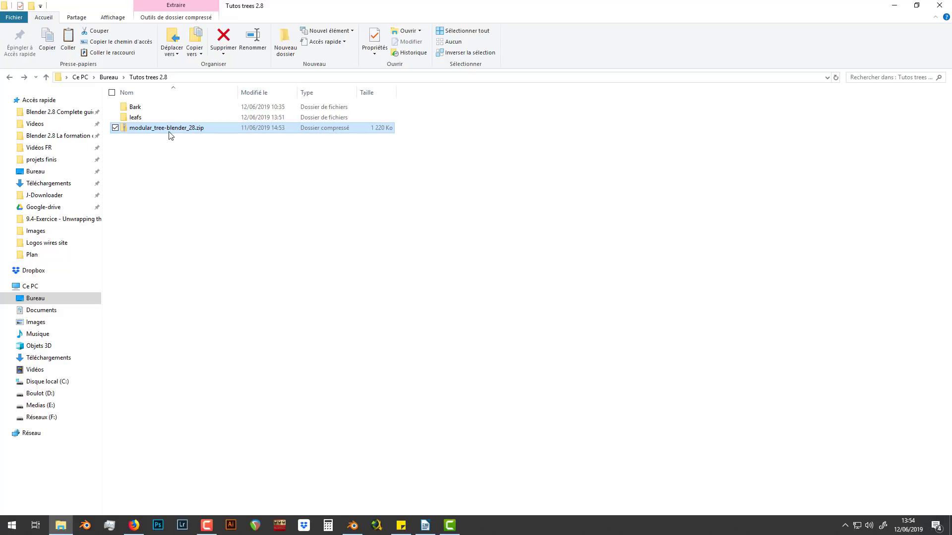
double_click(144, 117)
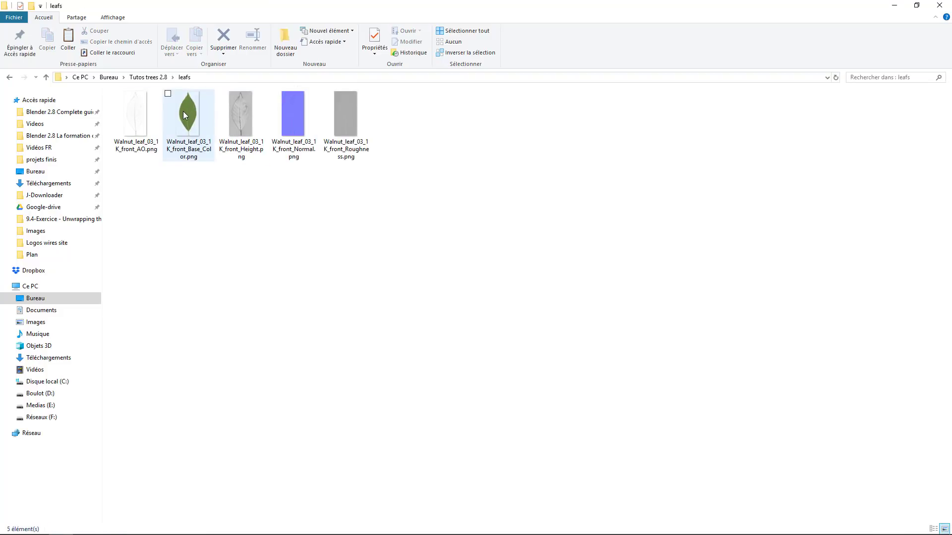
double_click(183, 111)
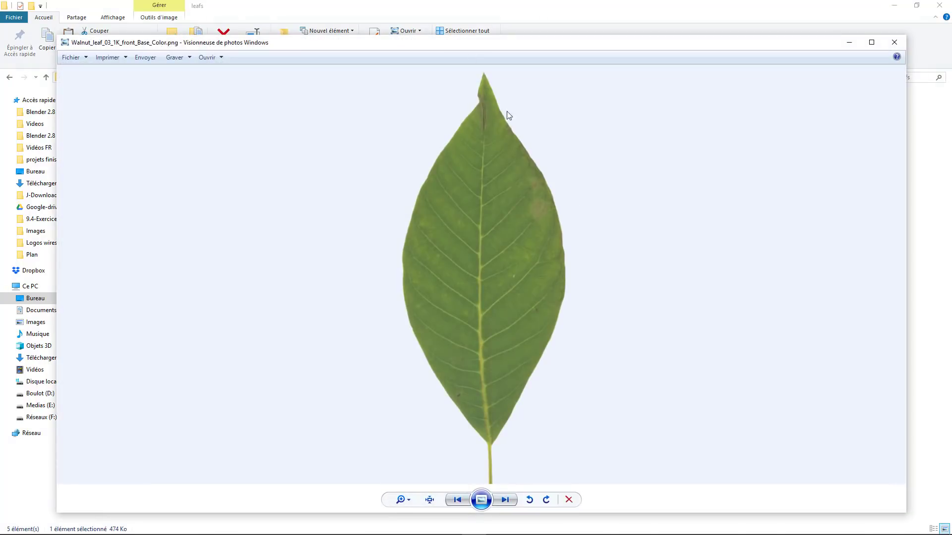
click(894, 42)
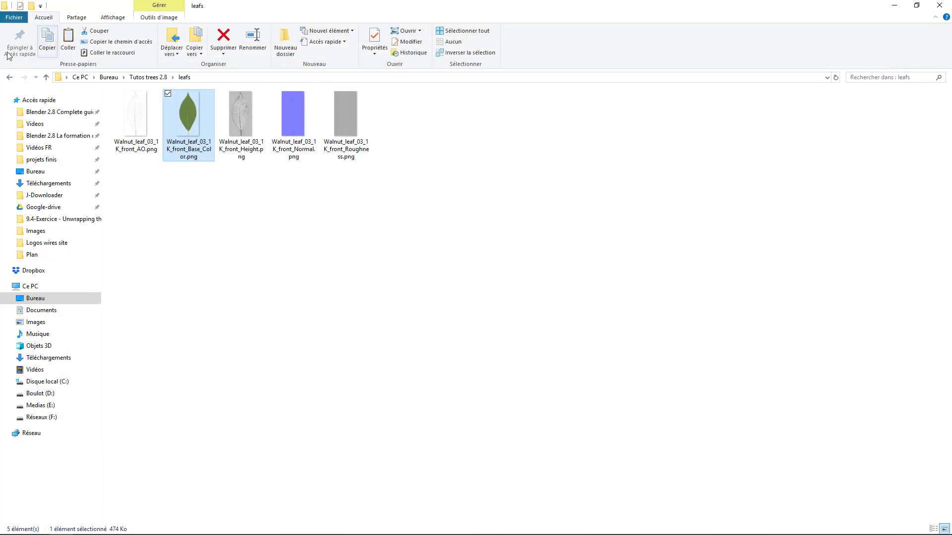
- View the texture Bark_03_1K_Base_Color.png in the Bark folder, close it and return to the Tutos trees 2.8 folder
click(9, 77)
double_click(150, 104)
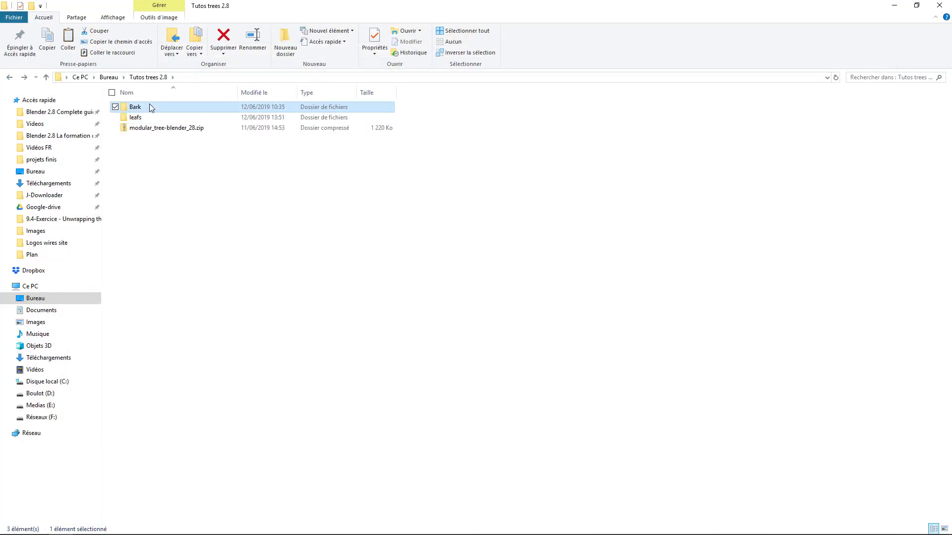
double_click(181, 115)
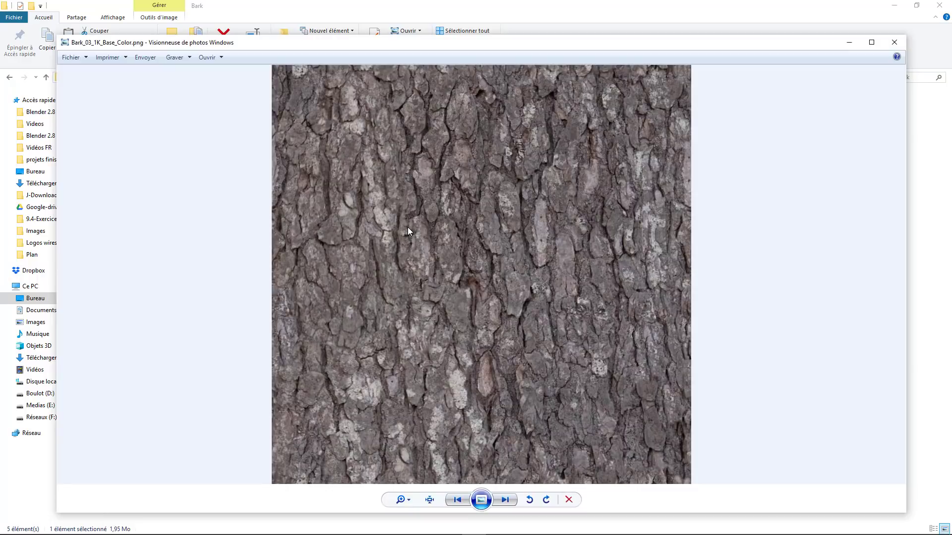
click(894, 42)
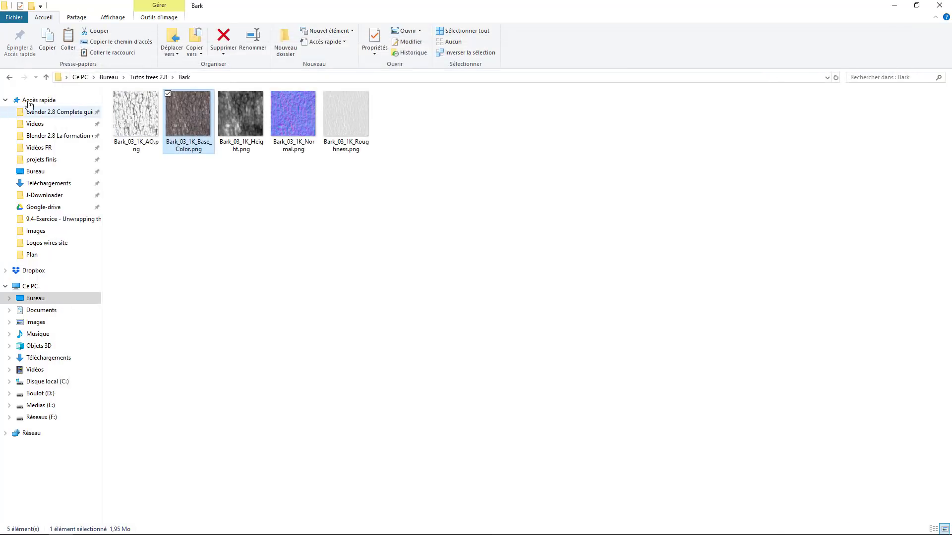
click(9, 77)
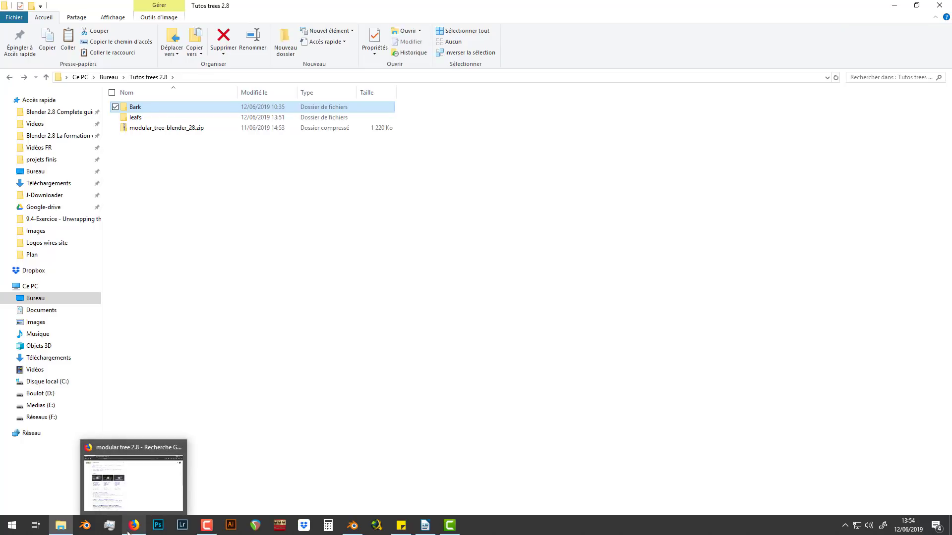
- Switch to Firefox, open the modular_tree GitHub repository from the search results and select its blender_28 branch
click(128, 532)
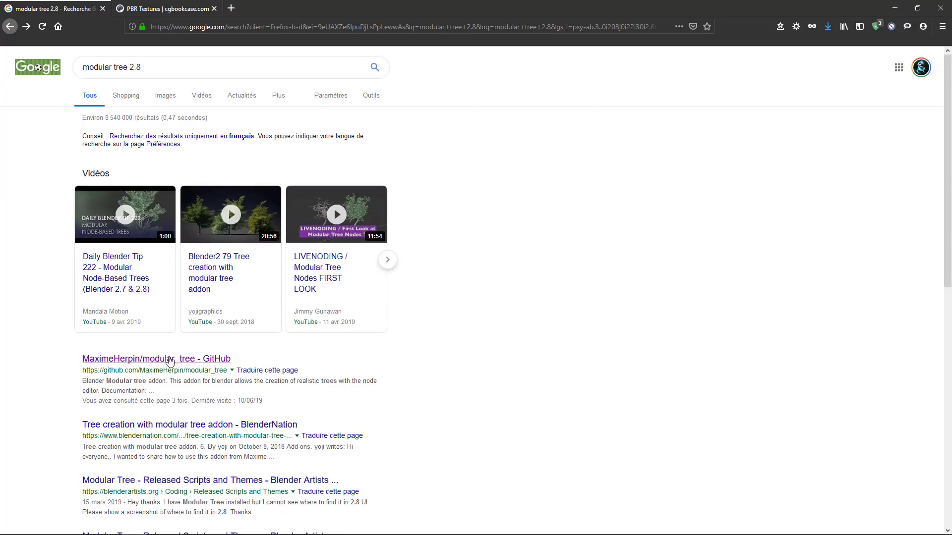
click(139, 365)
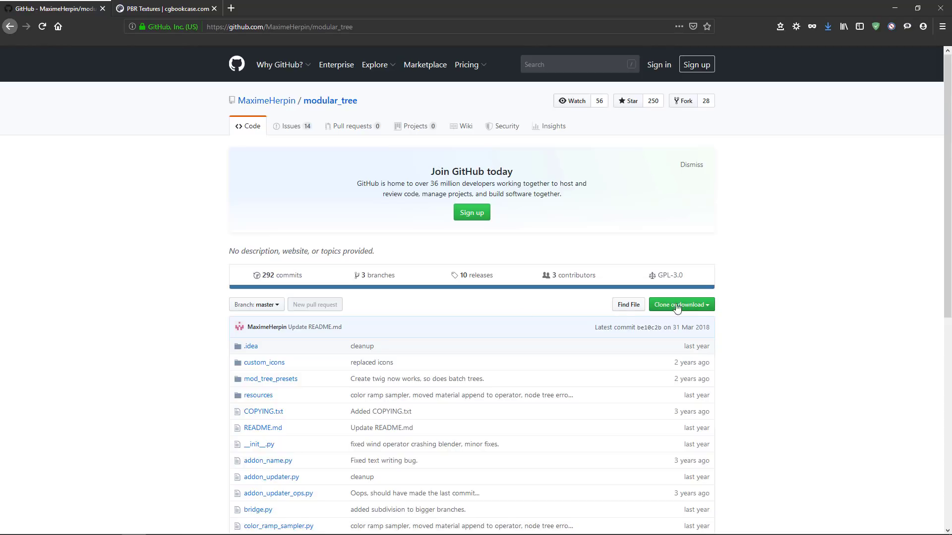
click(272, 304)
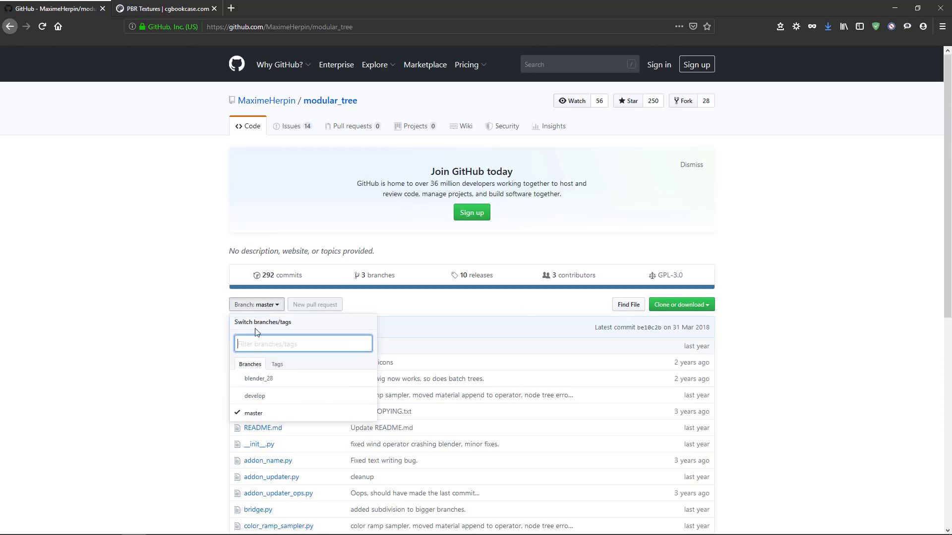
click(258, 379)
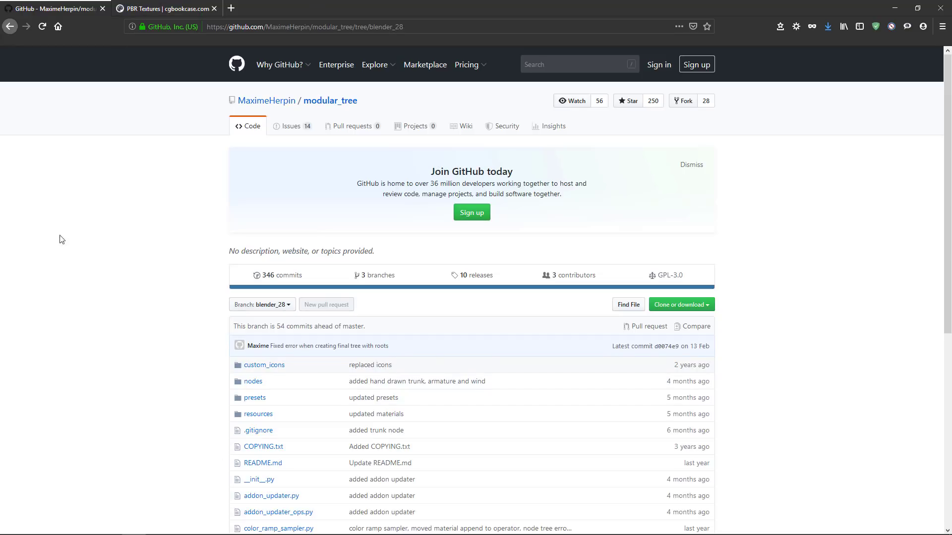
- Browse the cgbookcase PBR textures in the Leaves & Plants category, and filter them by the Bark category
click(143, 8)
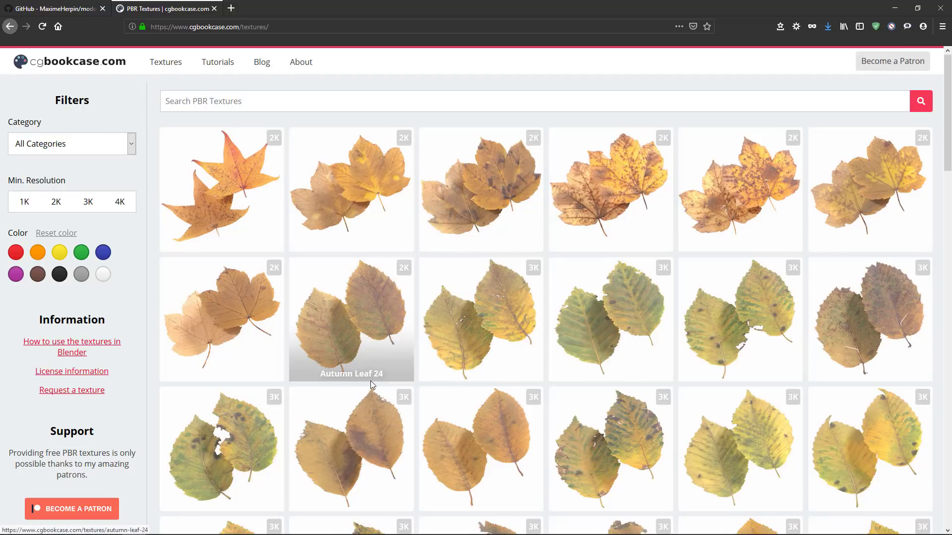
click(132, 143)
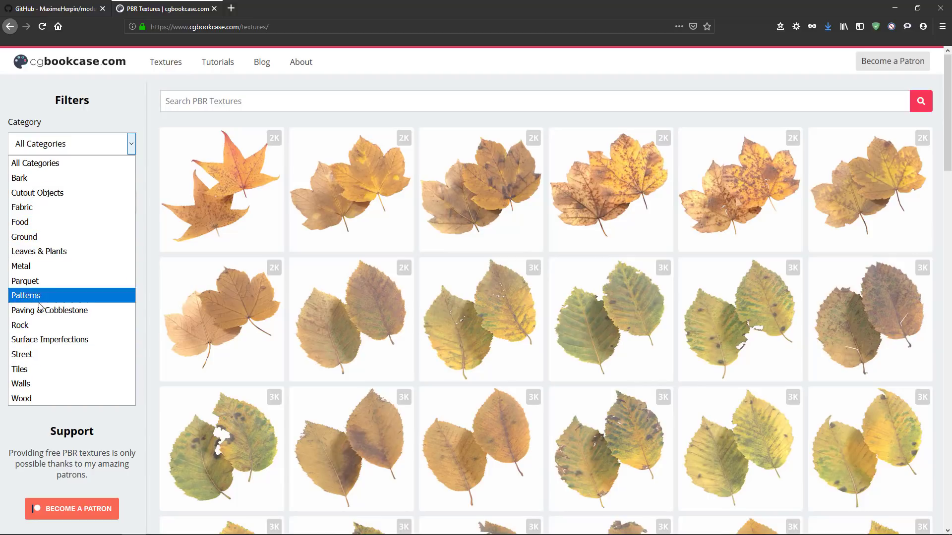
click(42, 254)
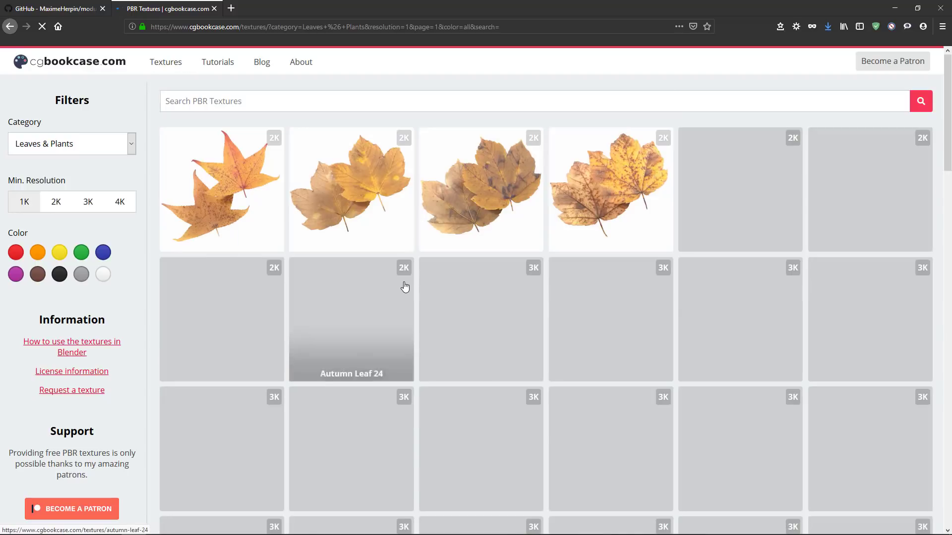
scroll(438, 249, down, 8)
scroll(536, 255, down, 20)
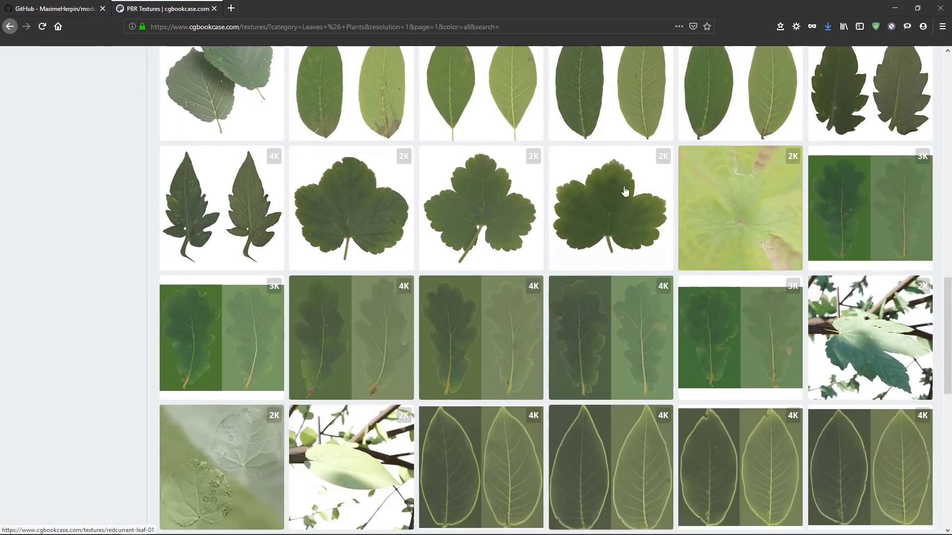
scroll(584, 209, up, 20)
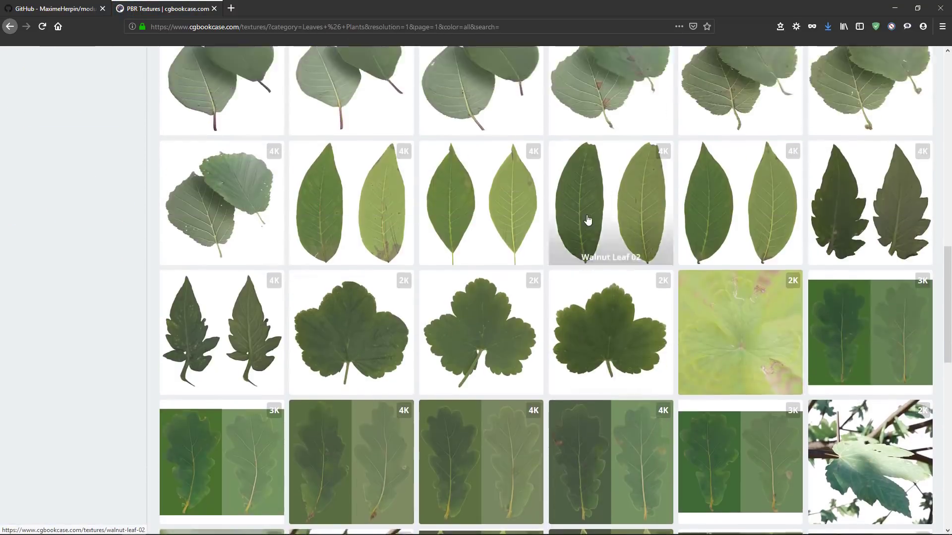
scroll(644, 250, down, 7)
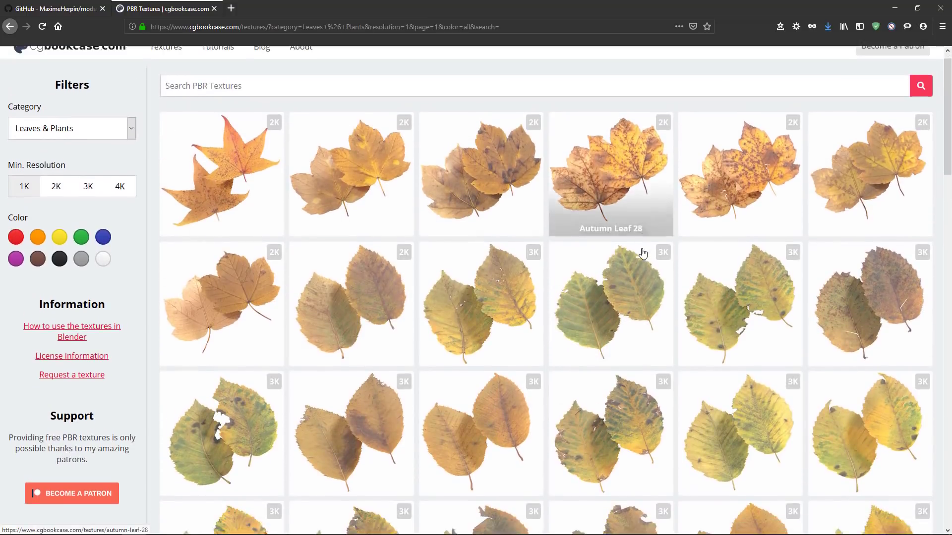
scroll(642, 255, up, 4)
scroll(643, 254, up, 4)
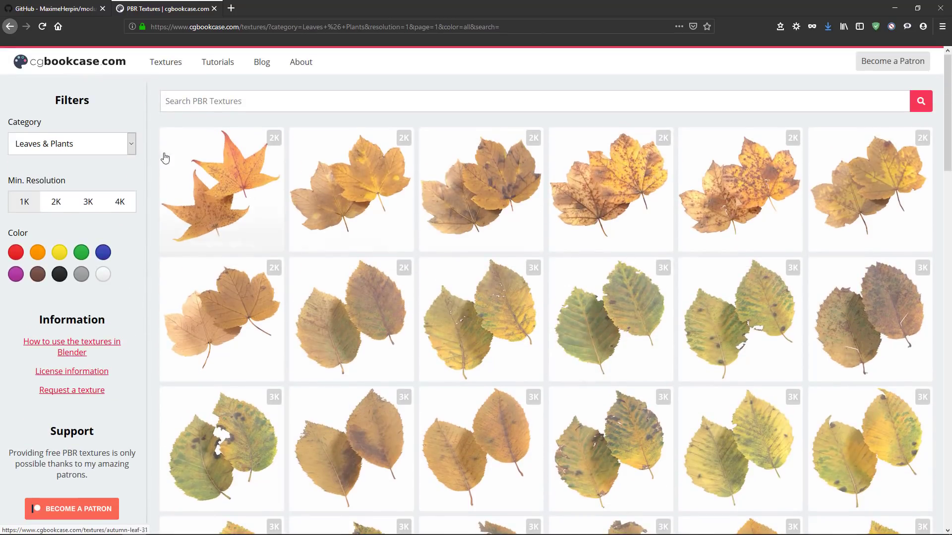
click(131, 144)
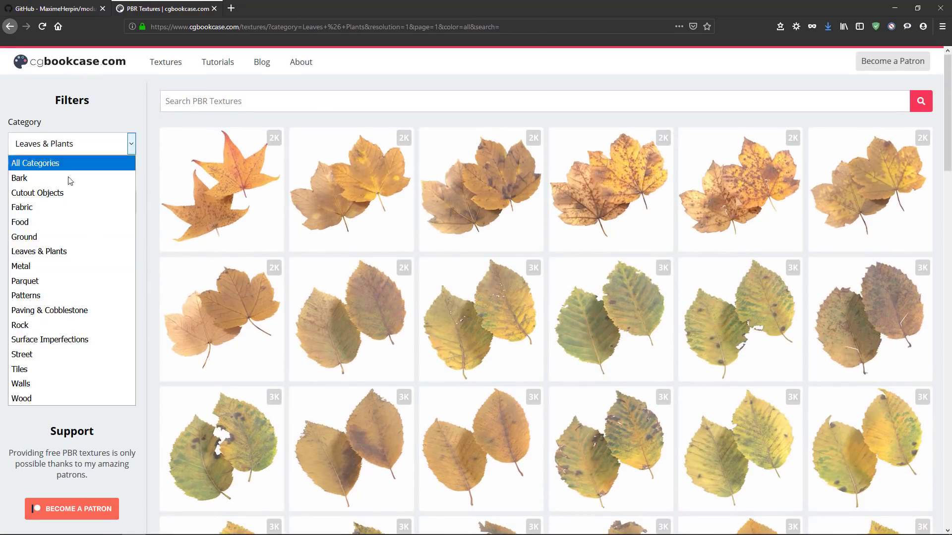
click(25, 179)
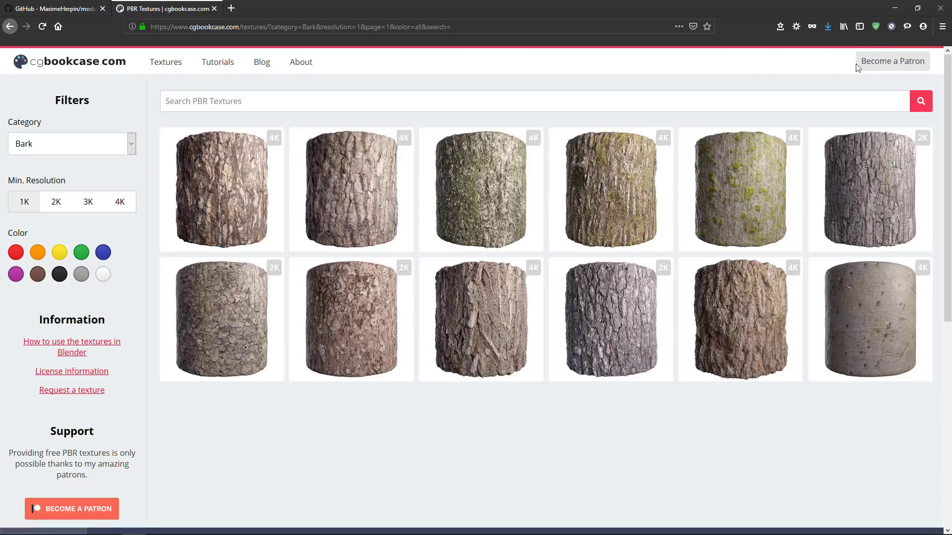
- Switch to Blender and open the Preferences window
mouse_move(418, 534)
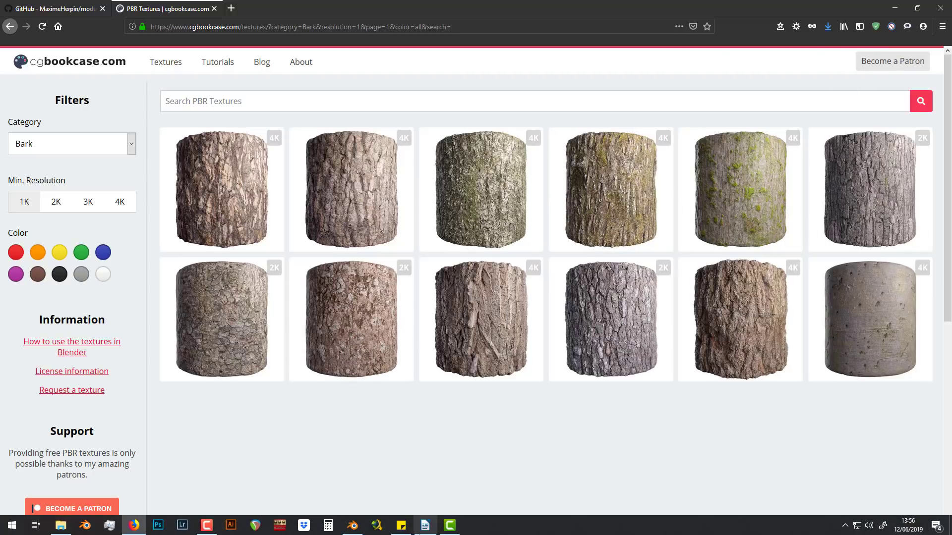
click(352, 525)
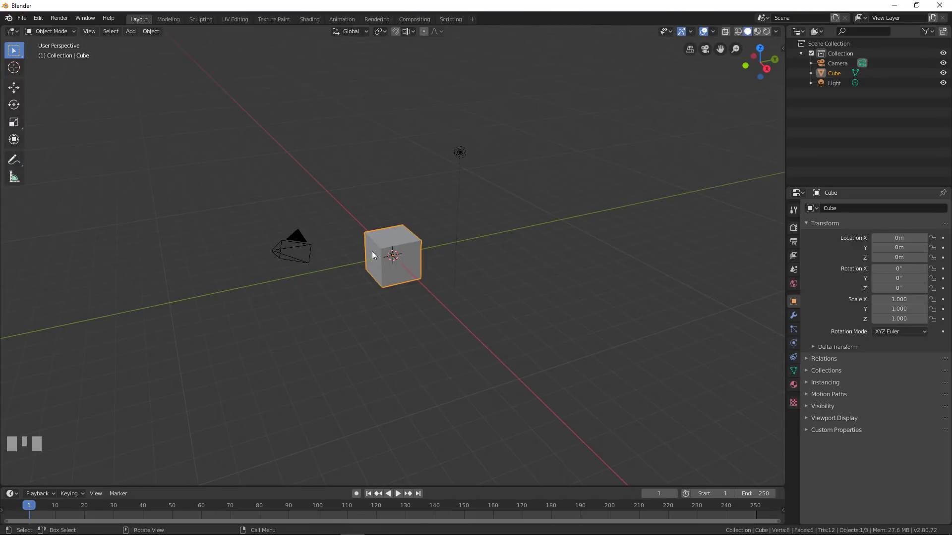
click(38, 18)
click(75, 151)
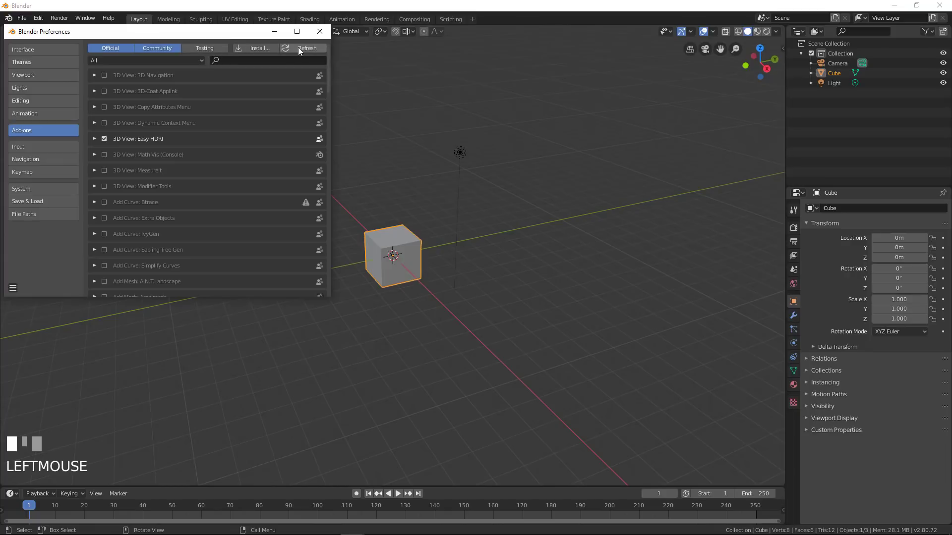
- Choose modular_tree-blender_28.zip from the desktop folder Tutos trees 2.8 as the add-on file to install, and cancel the installation
click(263, 48)
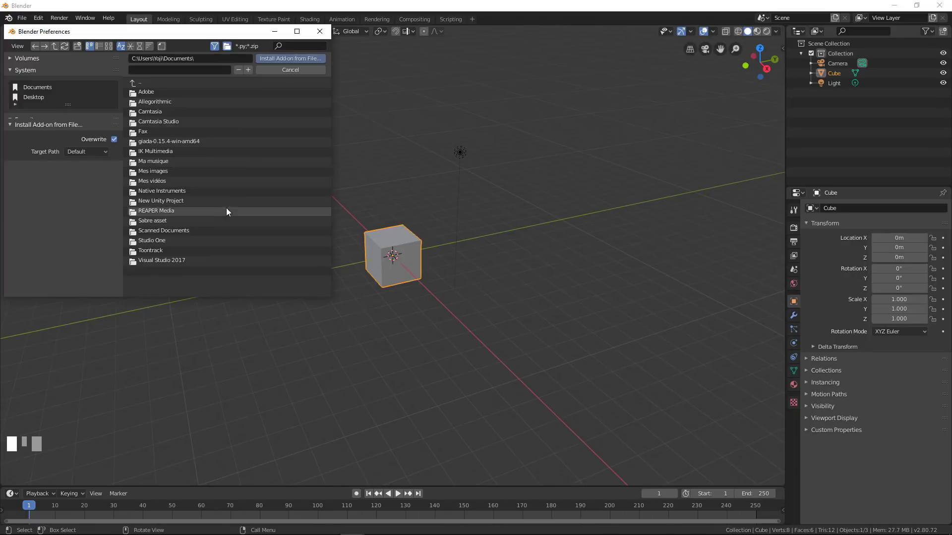
click(35, 99)
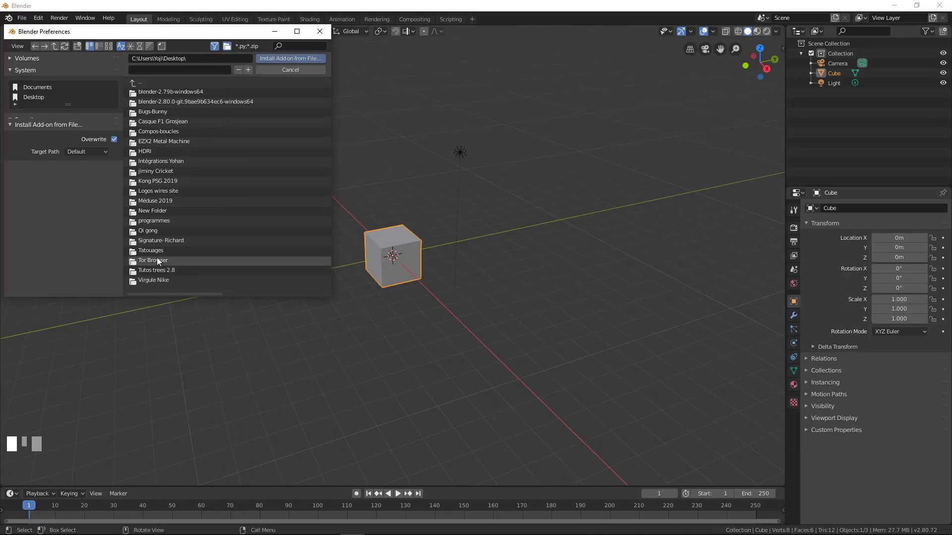
click(158, 270)
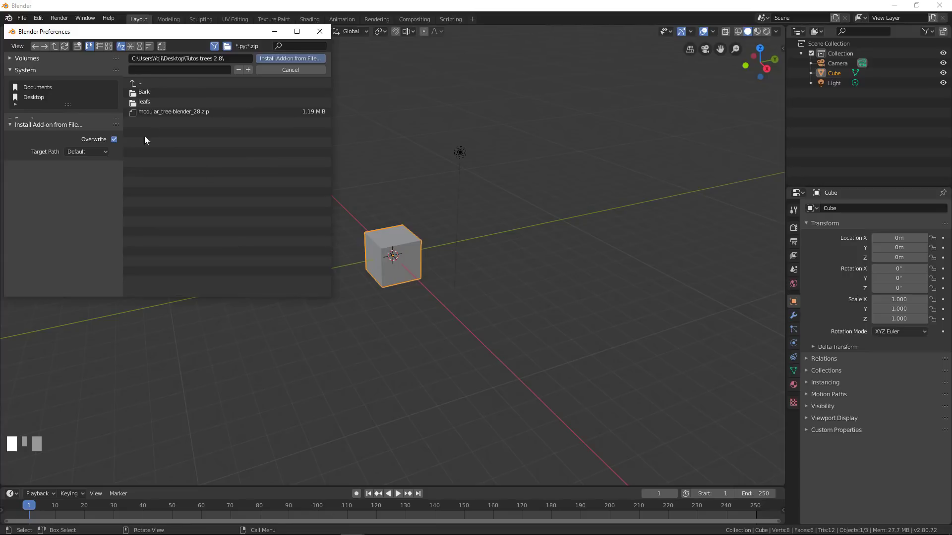
click(169, 111)
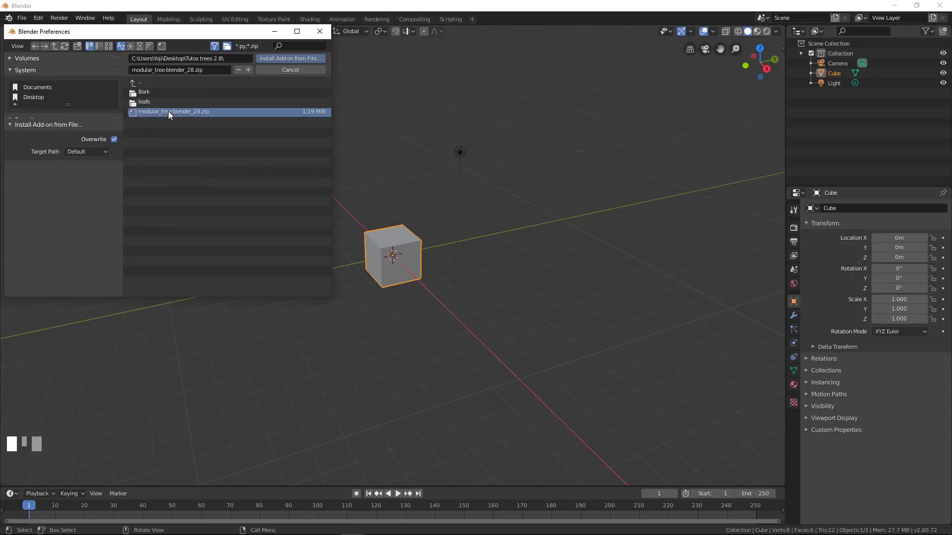
click(286, 70)
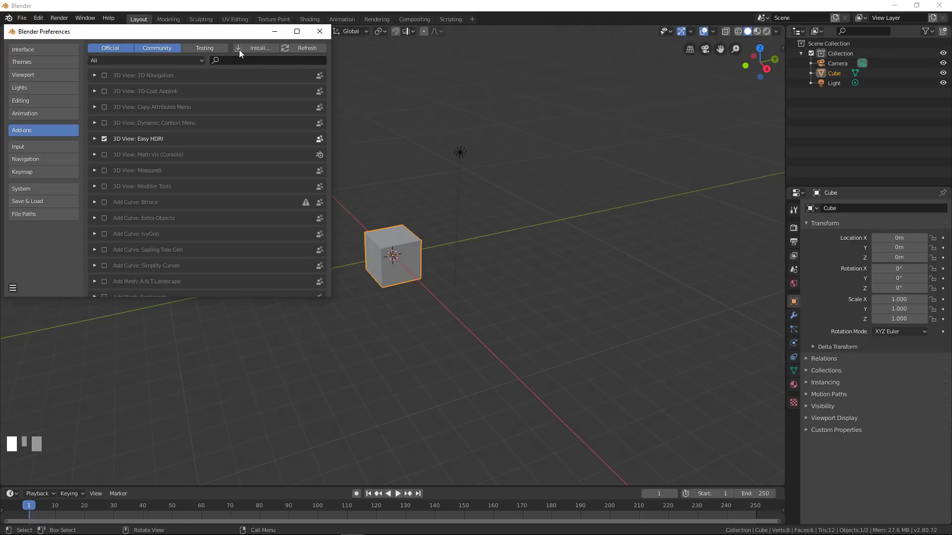
- Search the add-ons for "modula", and replace the search text with "tree"
click(256, 59)
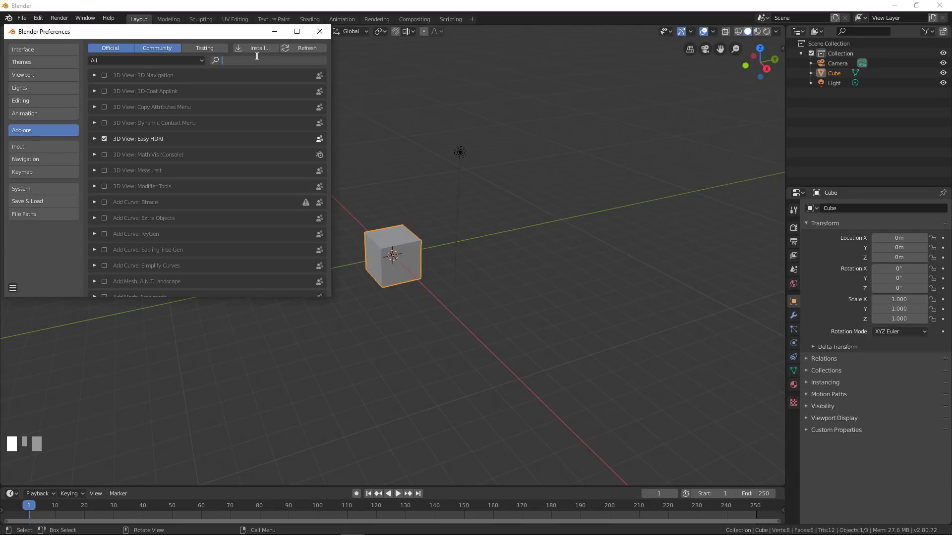
text(modula)
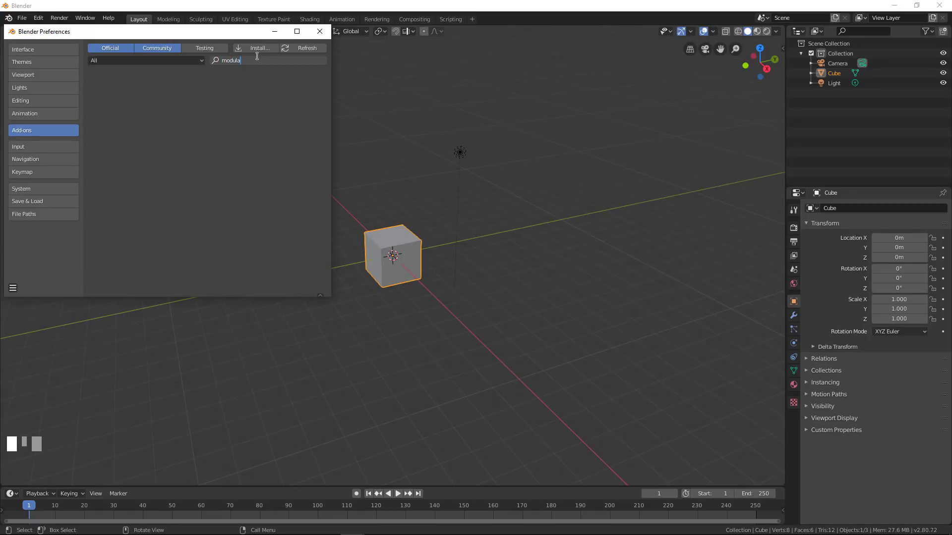
text(l)
key(BackSpace)
key(BackSpace)
key(BackSpace)
key(BackSpace)
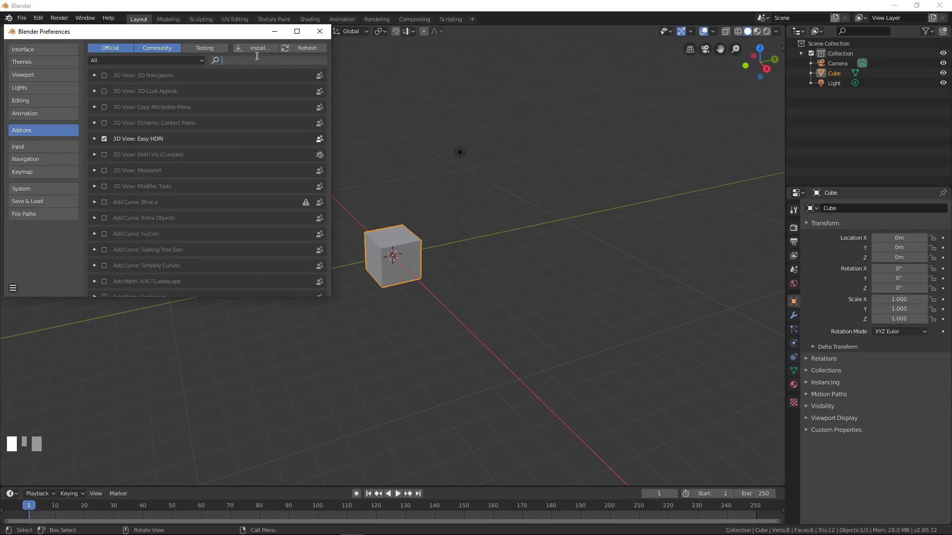
text(tree)
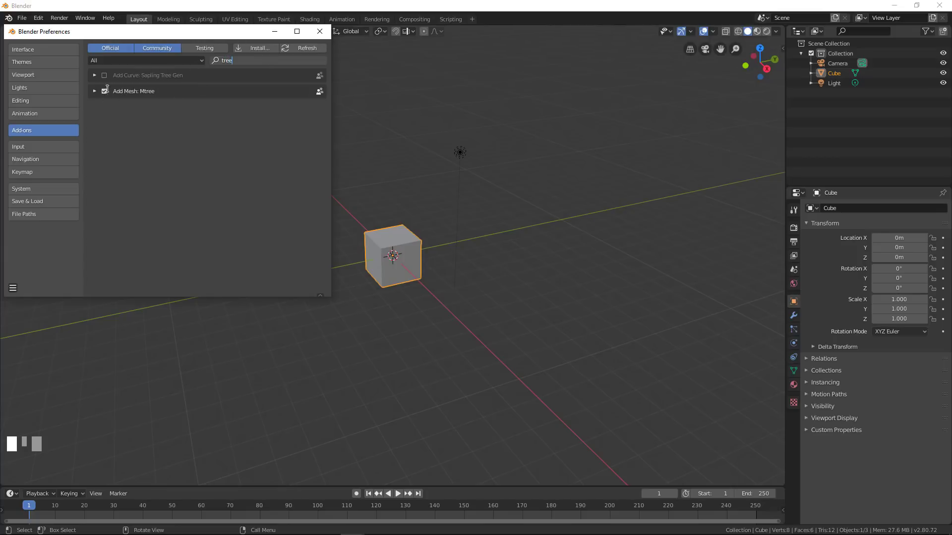
- Close the Preferences window and delete all default scene objects: the cube, camera and light
click(318, 33)
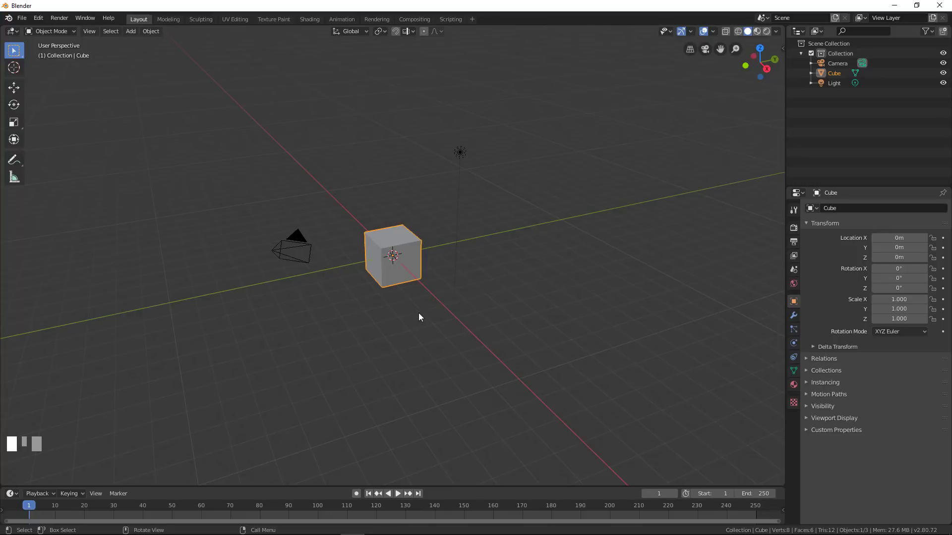
scroll(419, 315, up, 2)
scroll(448, 277, down, 1)
click(431, 263)
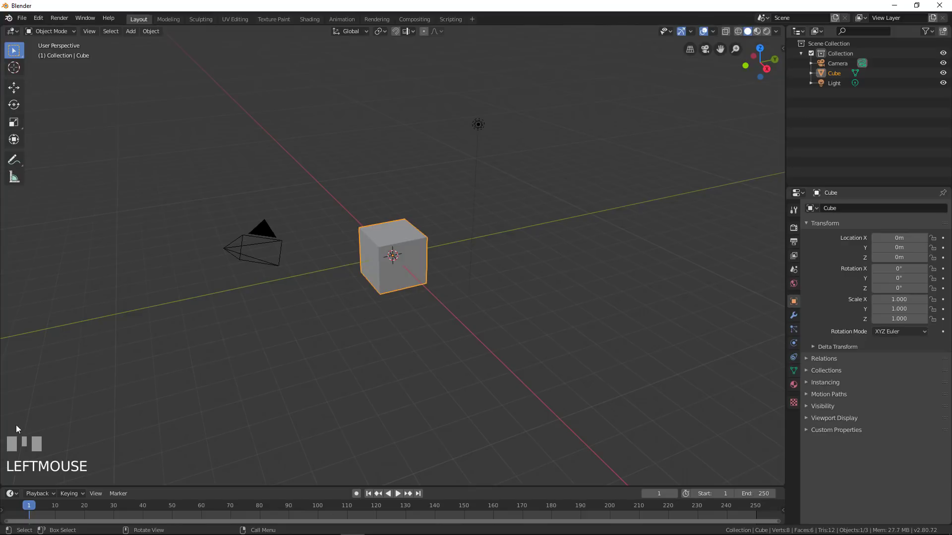
click(396, 253)
key(a)
key(a)
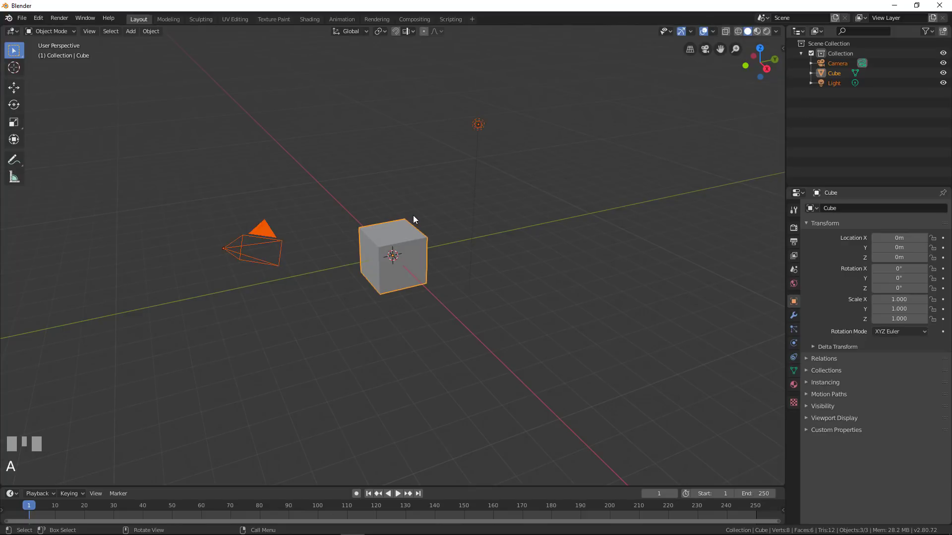
key(x)
key(x)
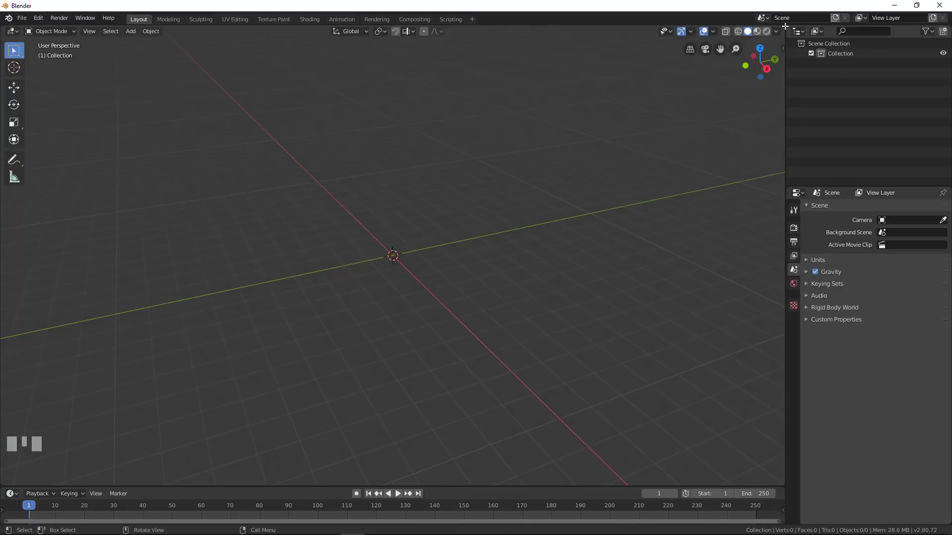
- Split the 3D viewport vertically into two areas and switch the new area to the Mtree Node Tree editor
drag(785, 27, 462, 25)
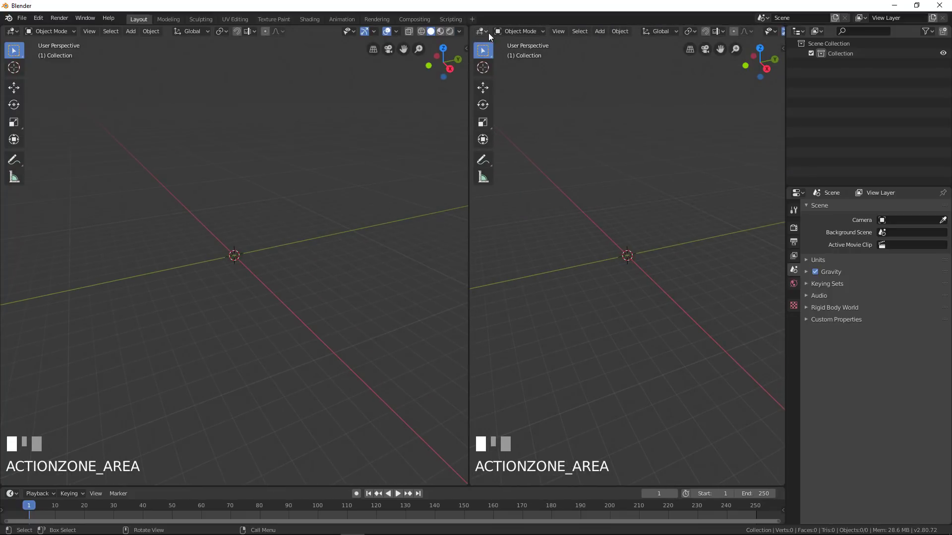
click(486, 31)
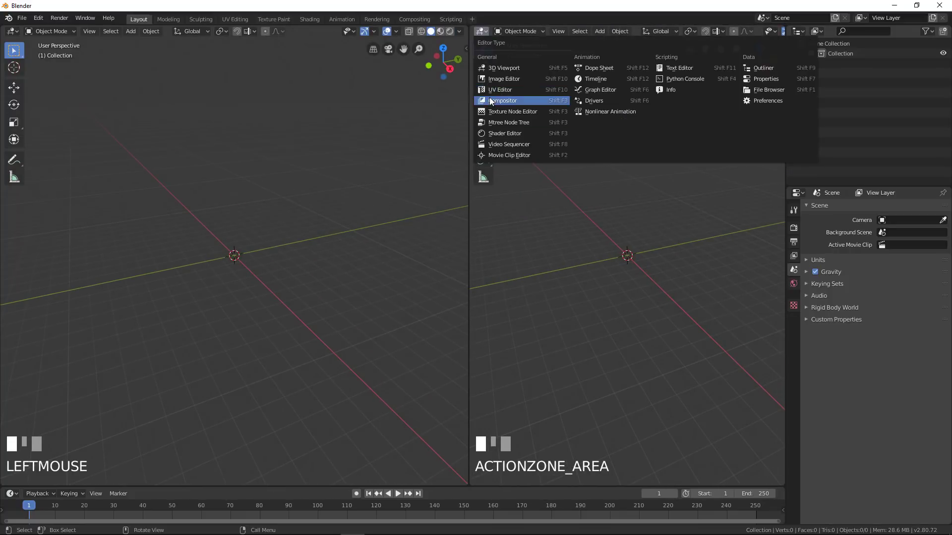
click(505, 122)
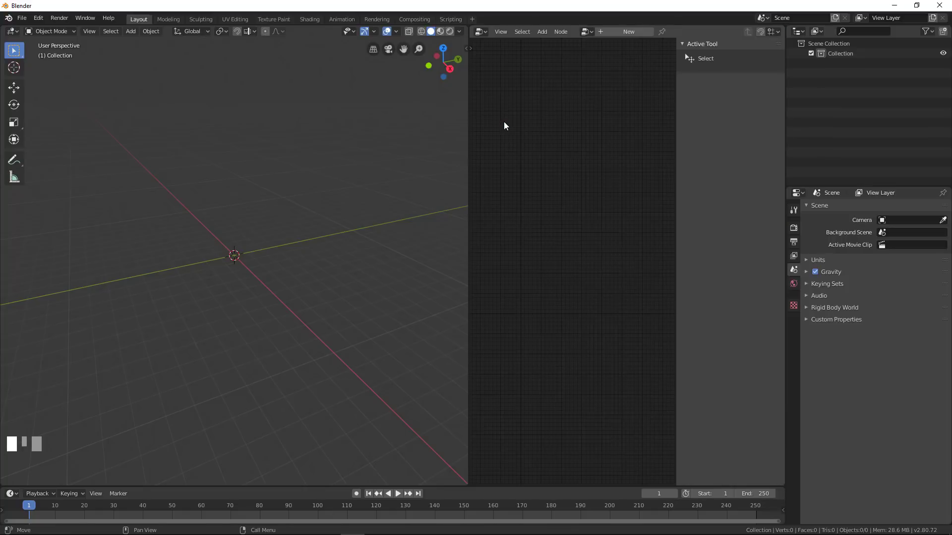
- Create a new Mtree node tree named "arbre base" and collapse the node editor's sidebar
click(622, 31)
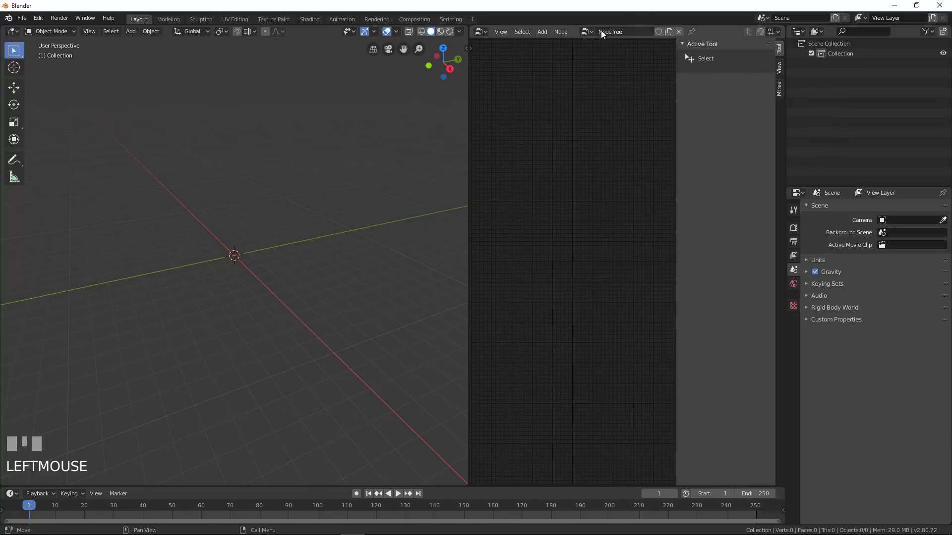
double_click(622, 31)
text(arbre base)
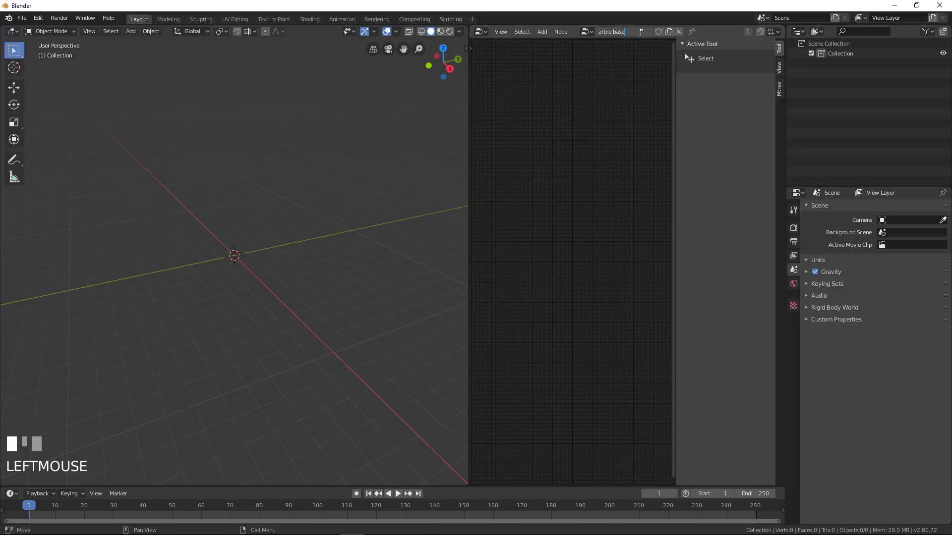
key(Return)
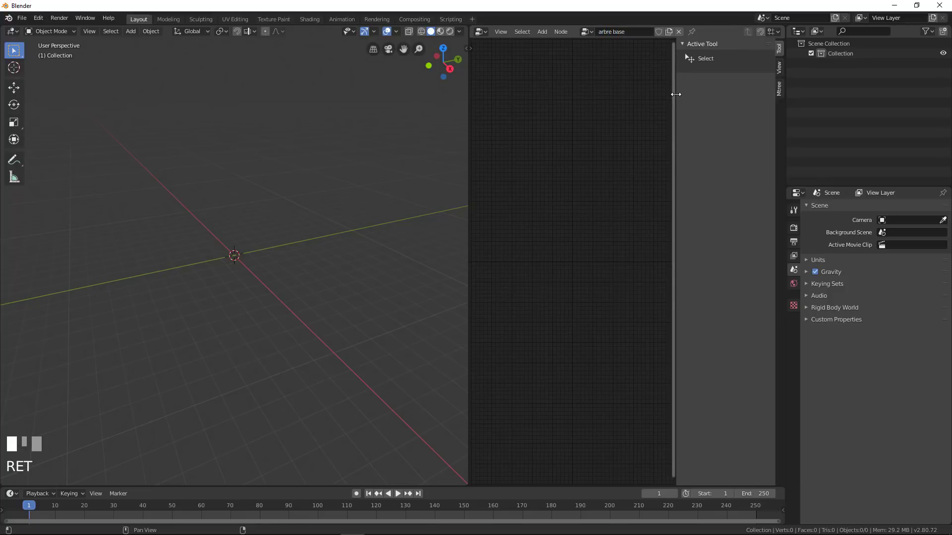
drag(676, 94, 799, 121)
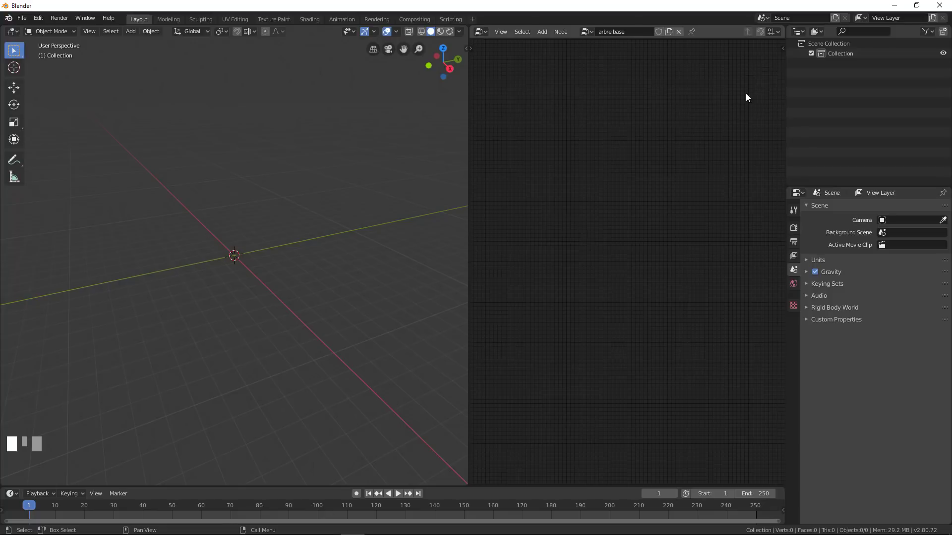
- Add a Trunk Node to the arbre base node tree
key(shift+a)
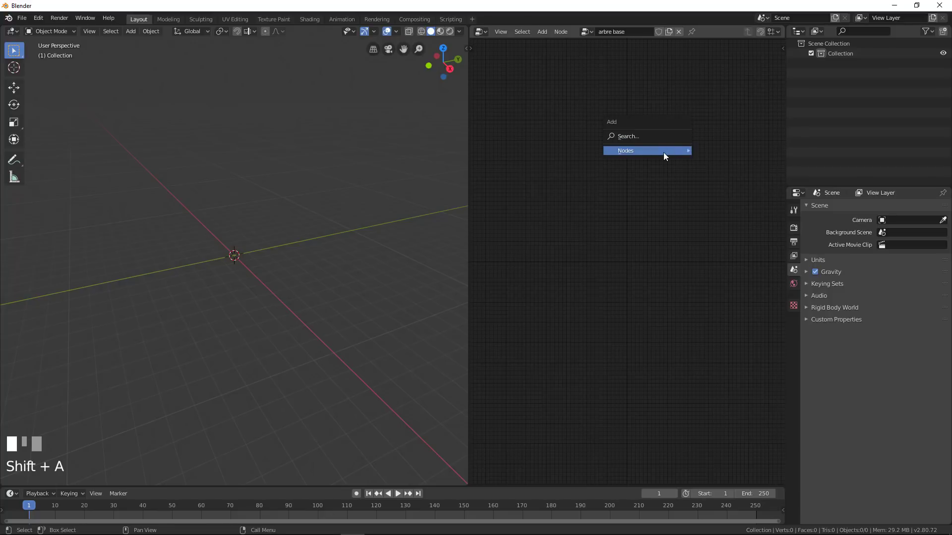
mouse_move(675, 150)
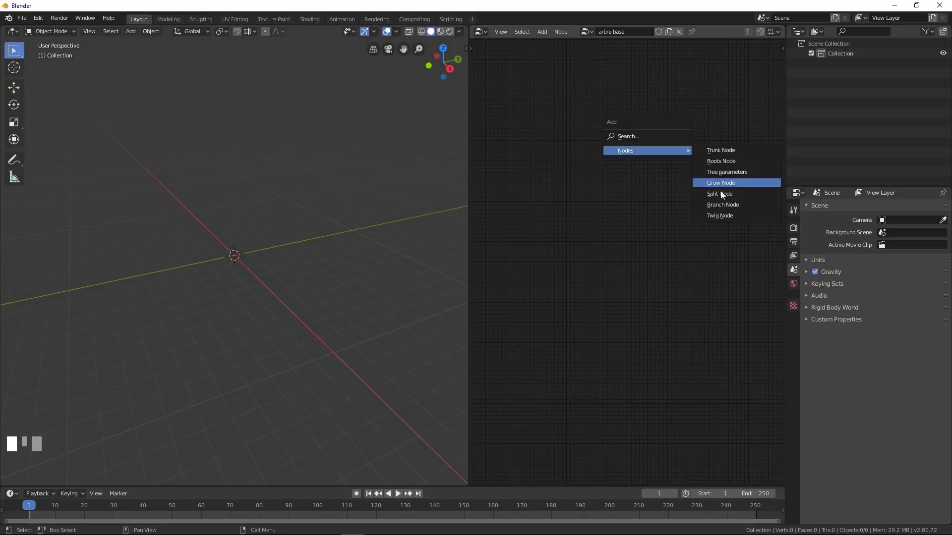
click(724, 149)
click(573, 150)
scroll(617, 196, up, 2)
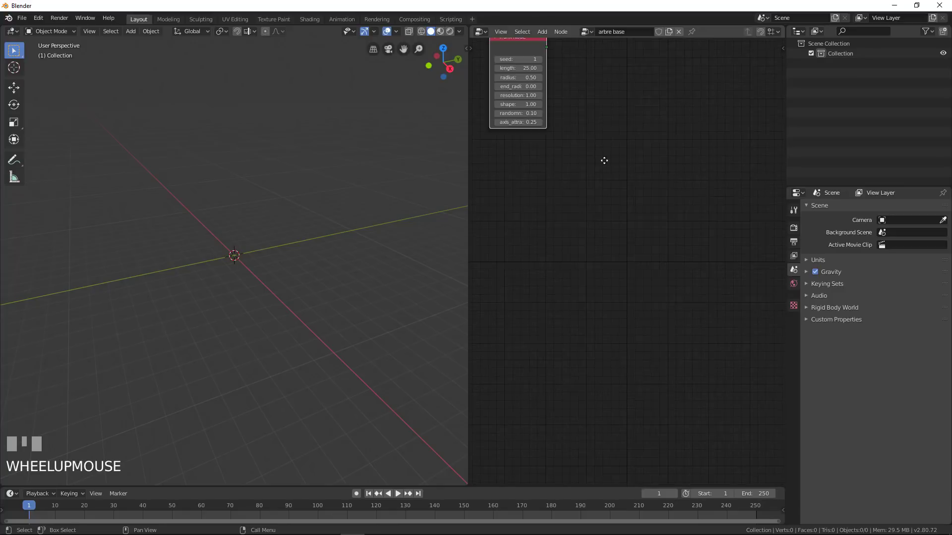
middle_drag(604, 159, 641, 287)
scroll(642, 287, down, 1)
middle_drag(628, 252, 626, 236)
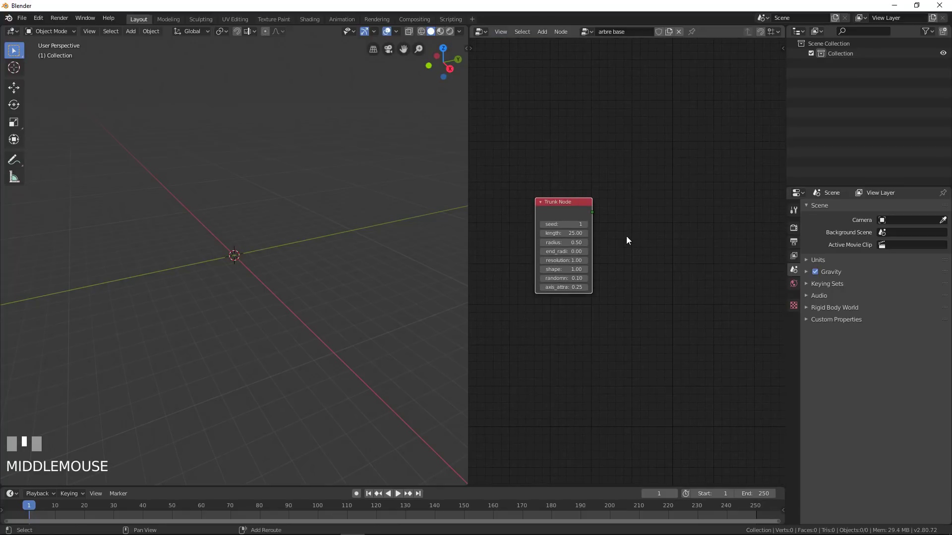
- Add a Branch Node beside the Trunk Node, link the trunk's output to the branch's input, and space the two nodes apart
key(shift+a)
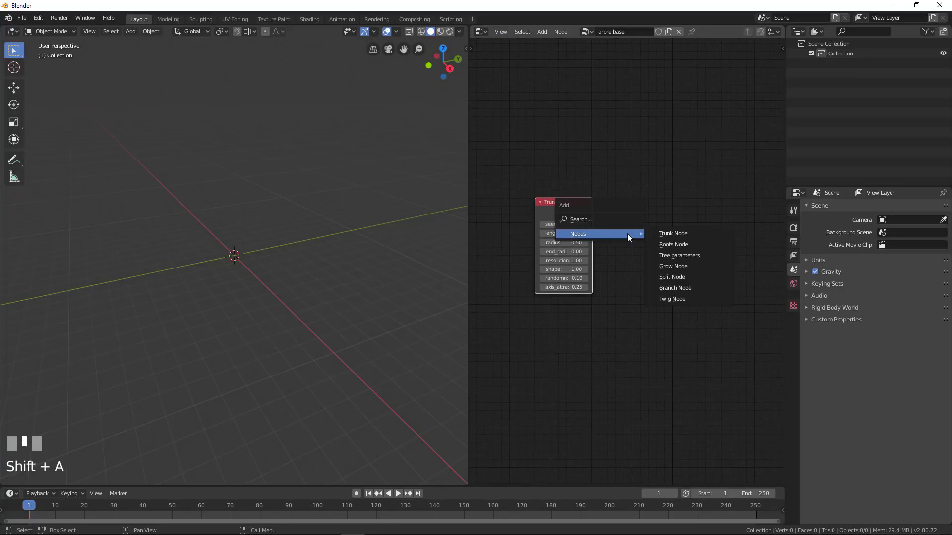
click(681, 291)
click(587, 211)
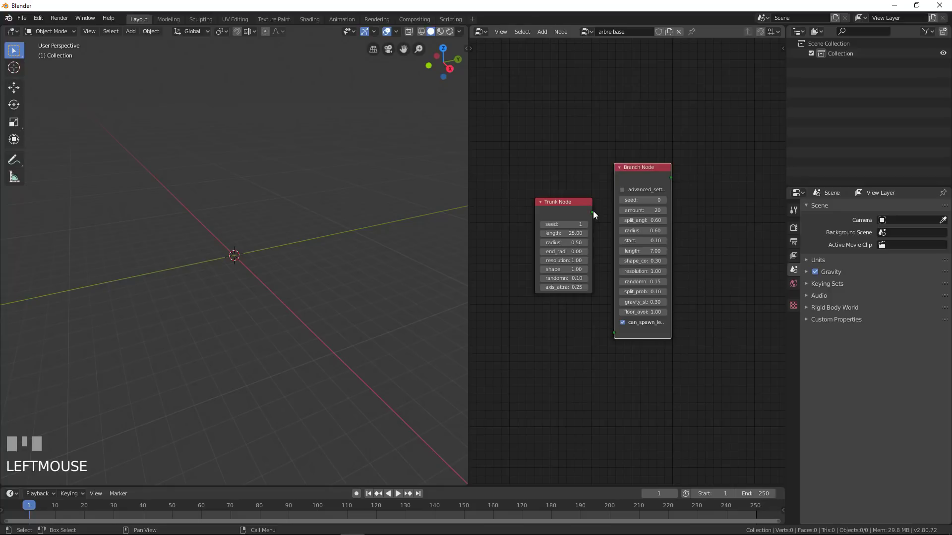
drag(592, 211, 617, 322)
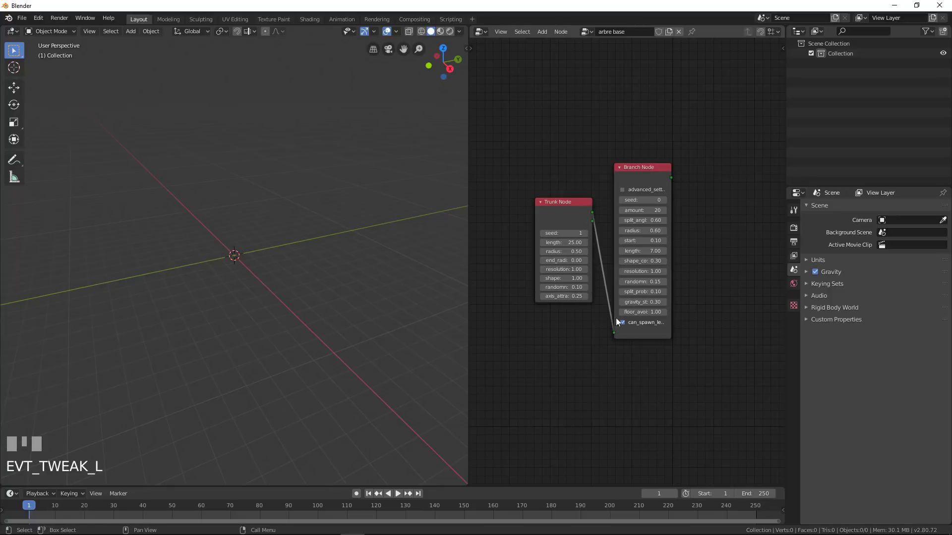
drag(580, 202, 544, 204)
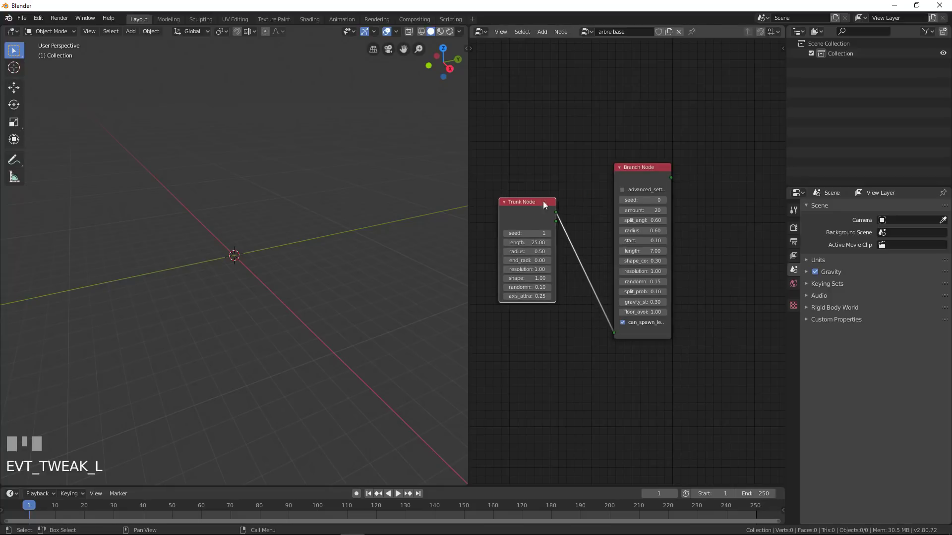
- Add a Tree parameters node on the far side of the Branch Node
scroll(581, 183, down, 2)
scroll(581, 182, up, 1)
key(shift+a)
mouse_move(581, 183)
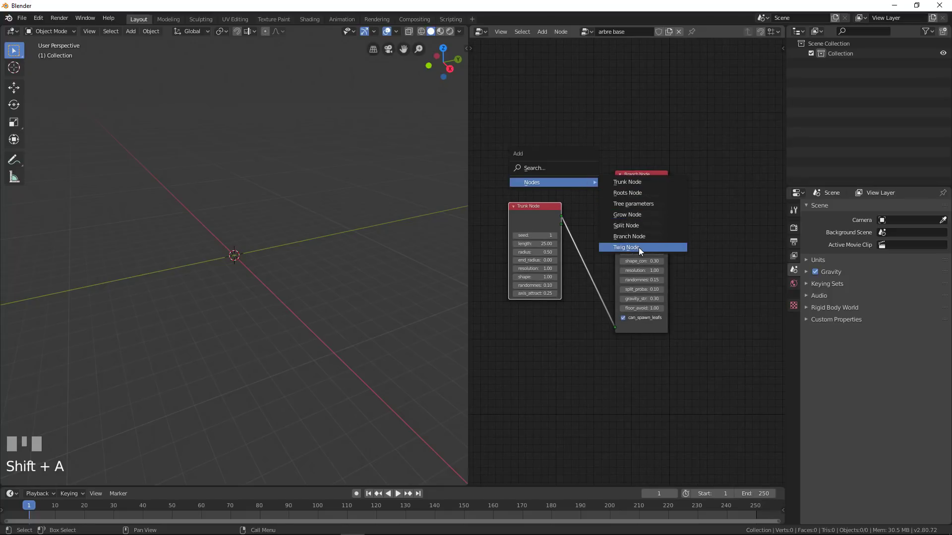
click(637, 203)
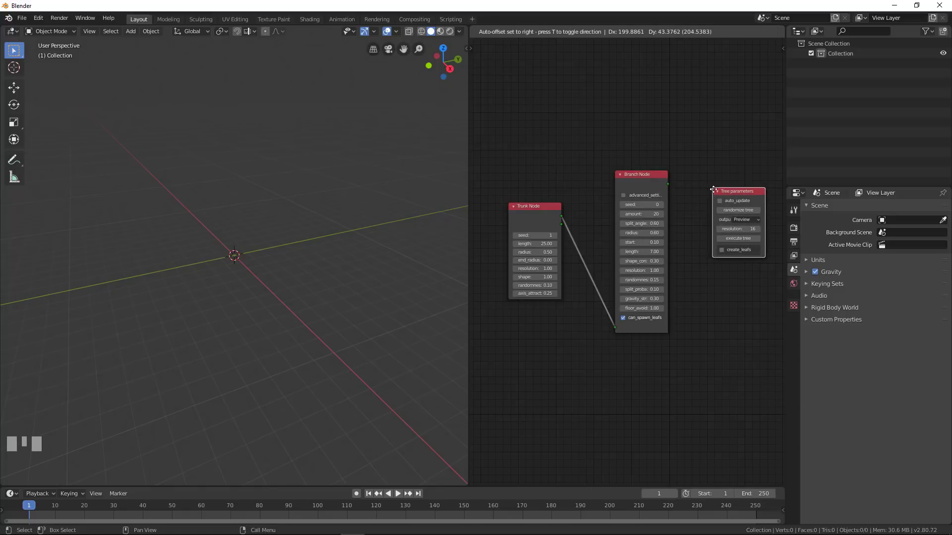
click(714, 190)
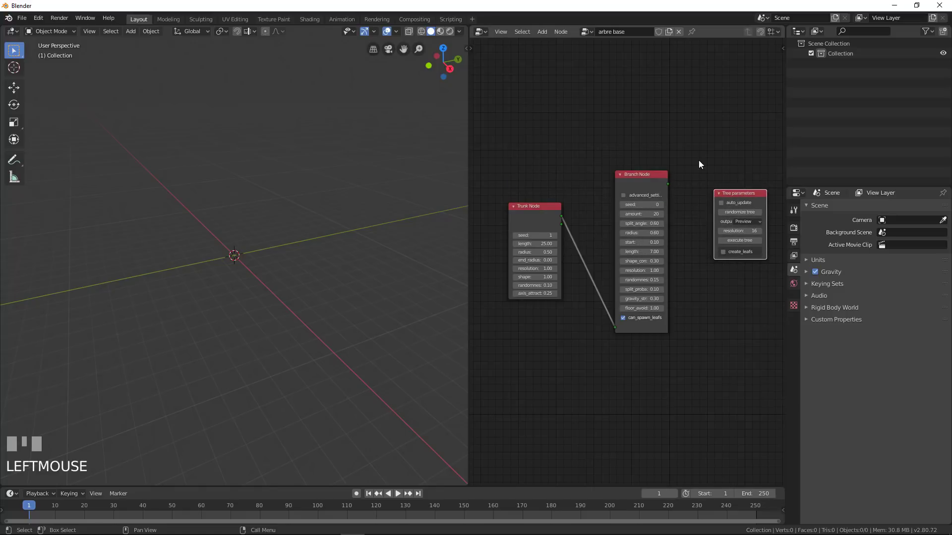
middle_drag(699, 163, 629, 197)
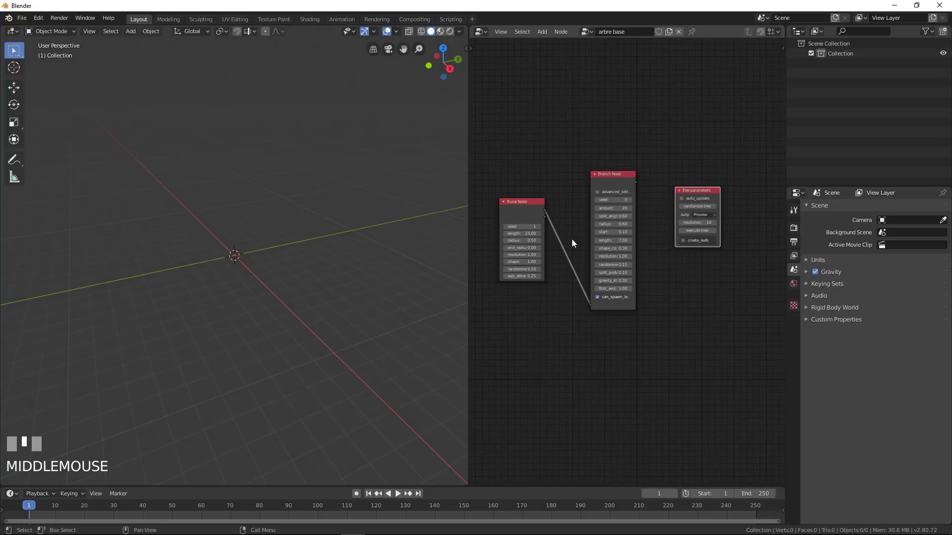
- Execute the tree from the Tree parameters node to generate the trunk and branches in the 3D viewport
scroll(662, 293, up, 2)
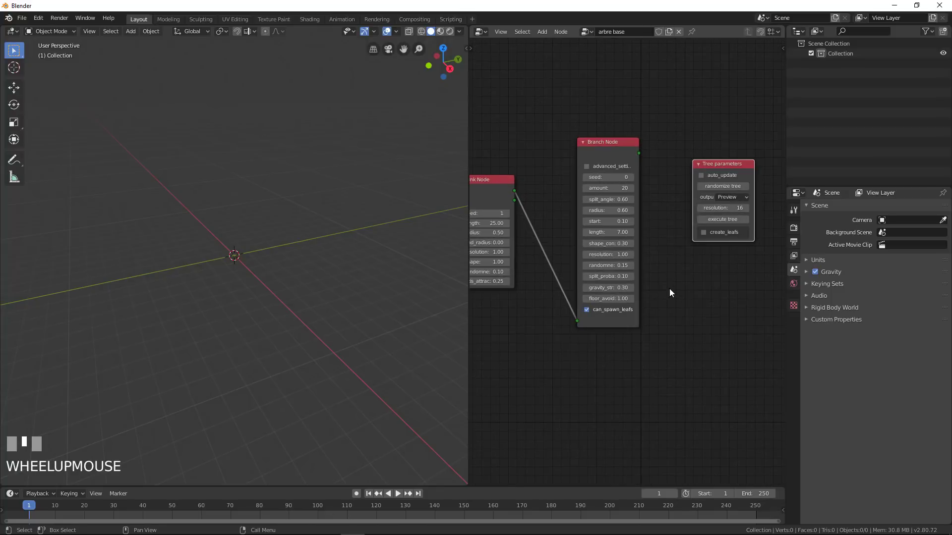
scroll(670, 292, down, 1)
click(719, 222)
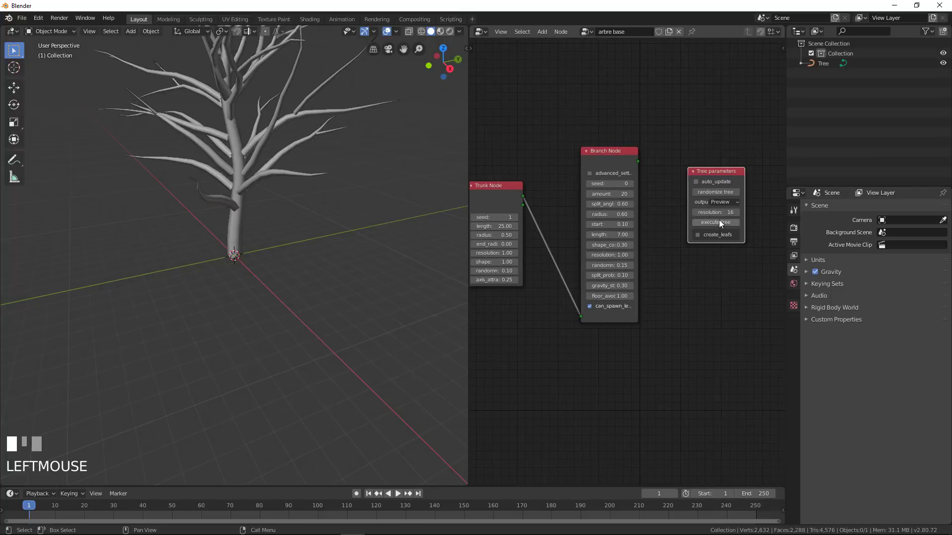
scroll(290, 210, down, 3)
shift+middle_drag(290, 210, 354, 265)
scroll(326, 265, up, 2)
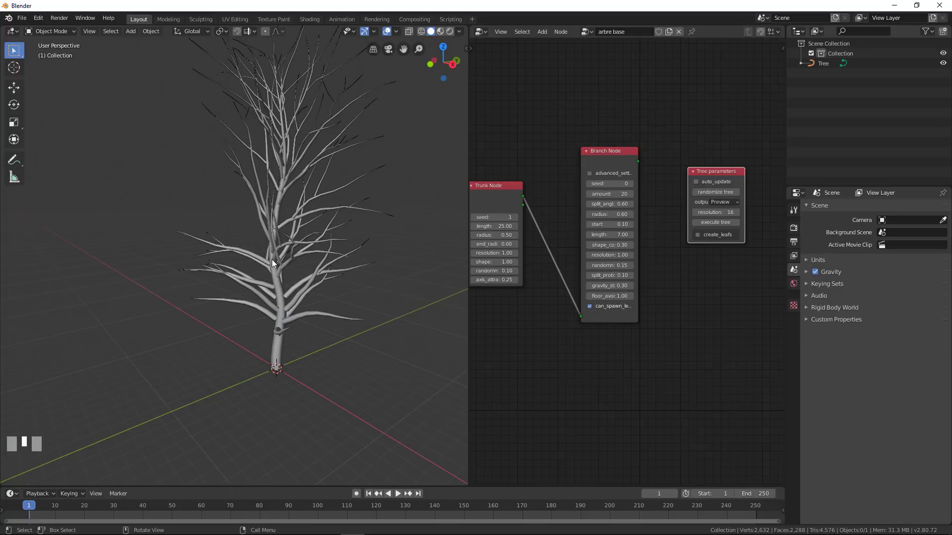
middle_drag(346, 272, 224, 270)
scroll(319, 285, down, 2)
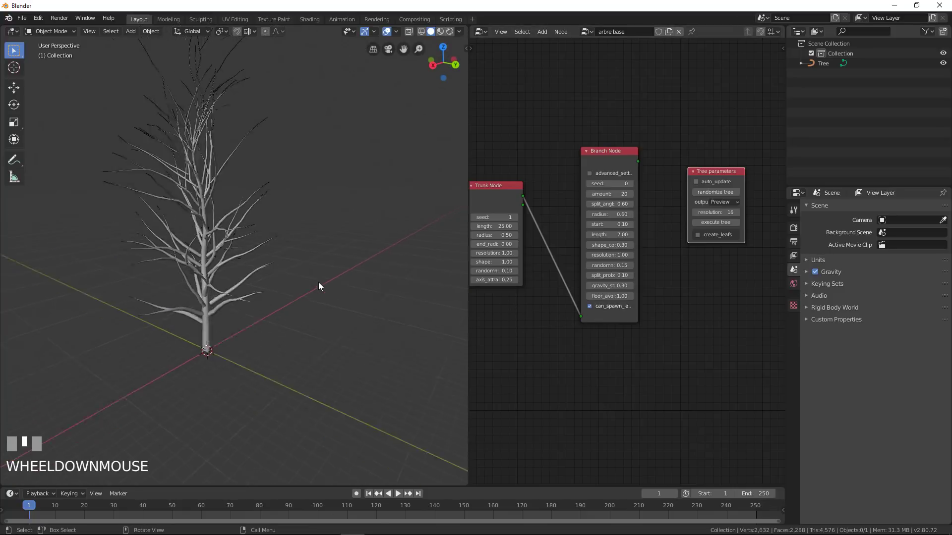
scroll(284, 282, up, 1)
shift+middle_drag(284, 283, 306, 267)
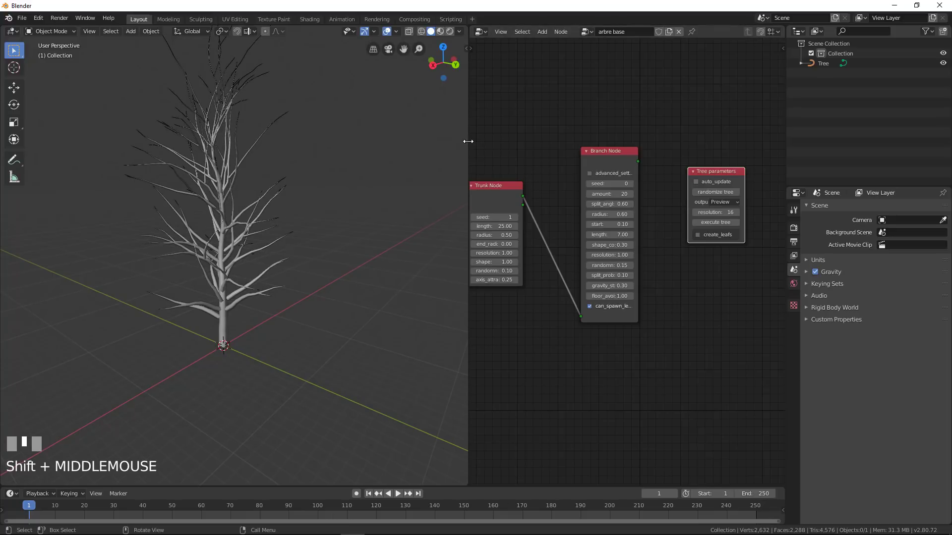
- Widen the node editor area so that the Trunk, Branch and Tree parameters nodes all fit in it
drag(467, 141, 407, 148)
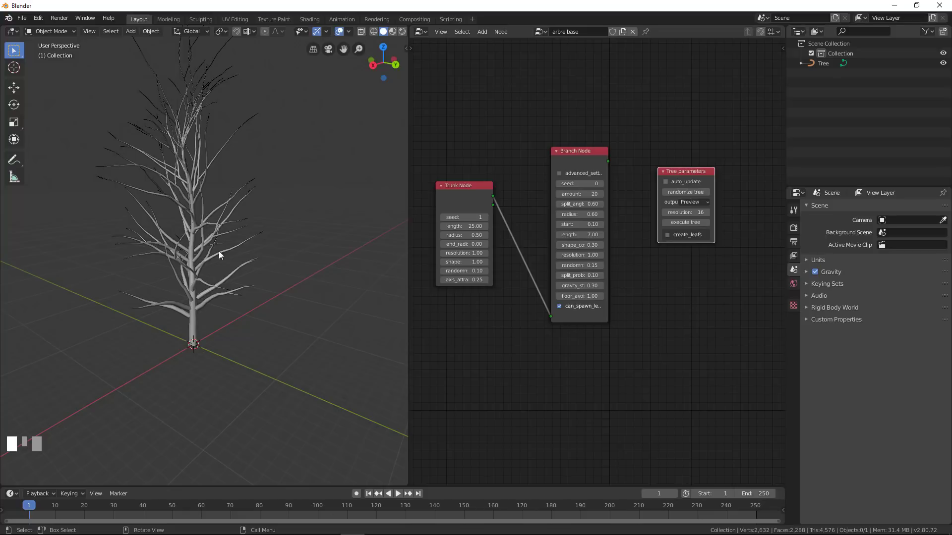
scroll(544, 333, up, 2)
scroll(526, 322, down, 1)
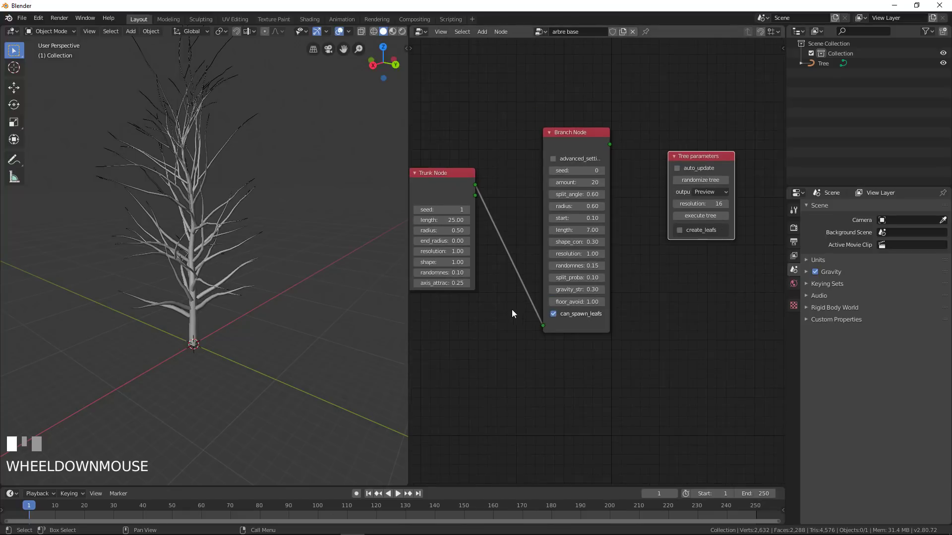
middle_drag(601, 302, 620, 300)
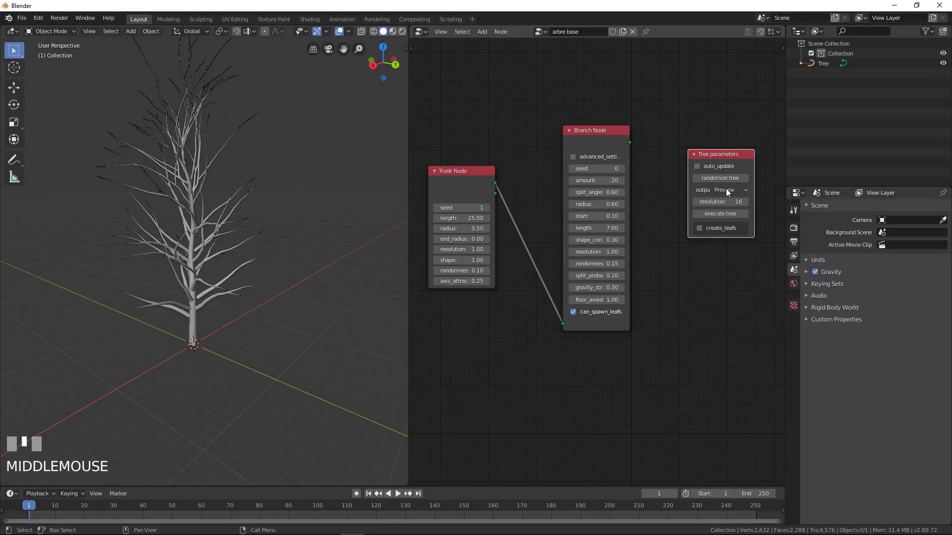
- Select the generated tree and examine its trunk and branches along with the Trunk Node and Branch Node settings
scroll(172, 277, up, 3)
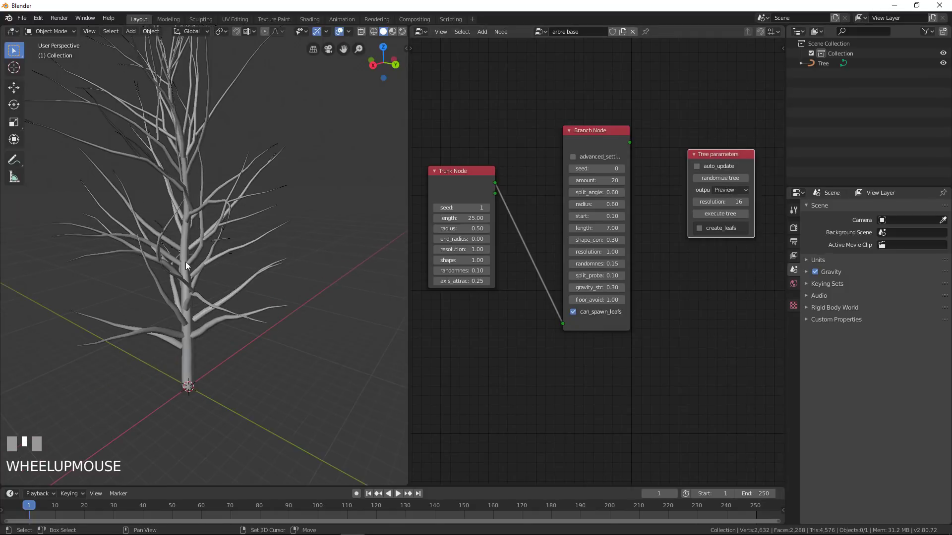
shift+middle_drag(185, 262, 203, 374)
scroll(238, 265, down, 3)
scroll(208, 280, up, 2)
click(191, 244)
scroll(263, 282, up, 2)
scroll(225, 276, down, 2)
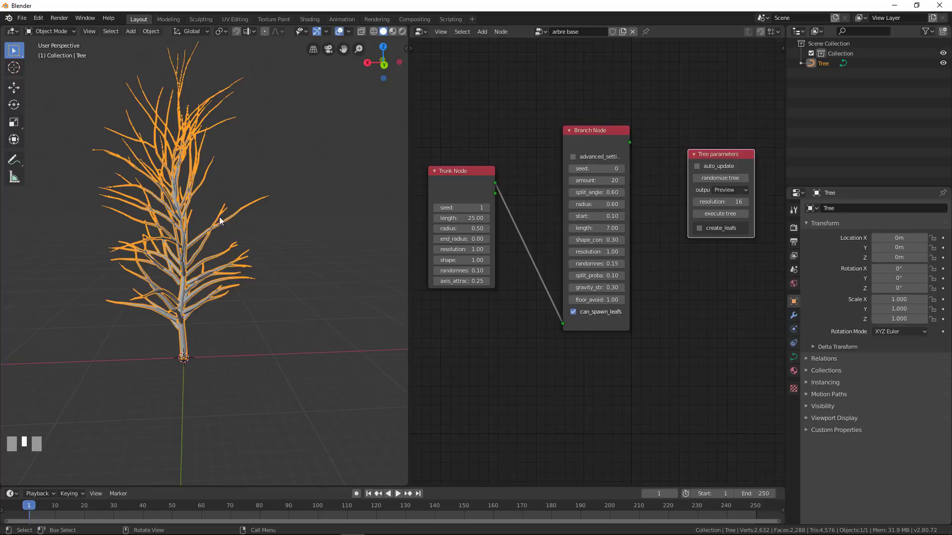
mouse_move(223, 224)
middle_down()
mouse_move(224, 243)
mouse_move(184, 234)
mouse_move(208, 235)
middle_up()
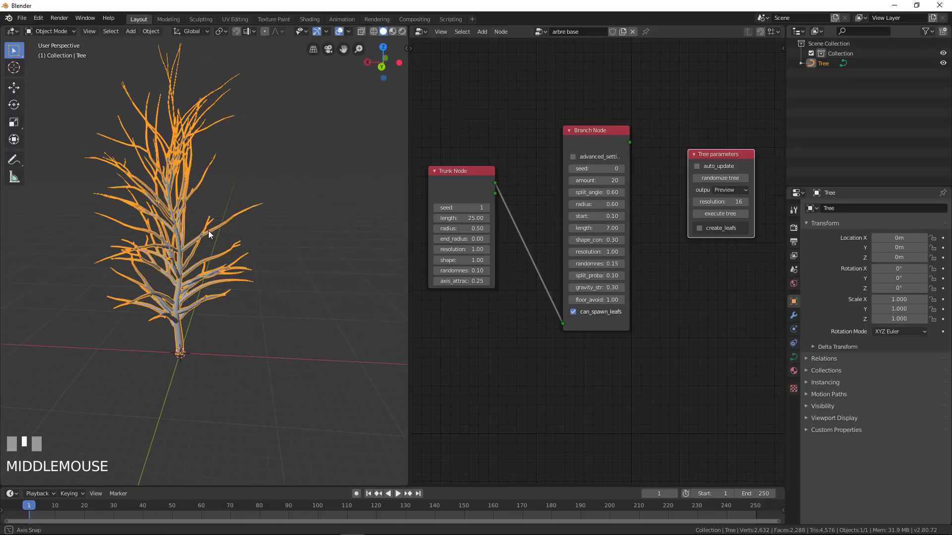
scroll(465, 317, up, 2)
middle_drag(497, 319, 559, 328)
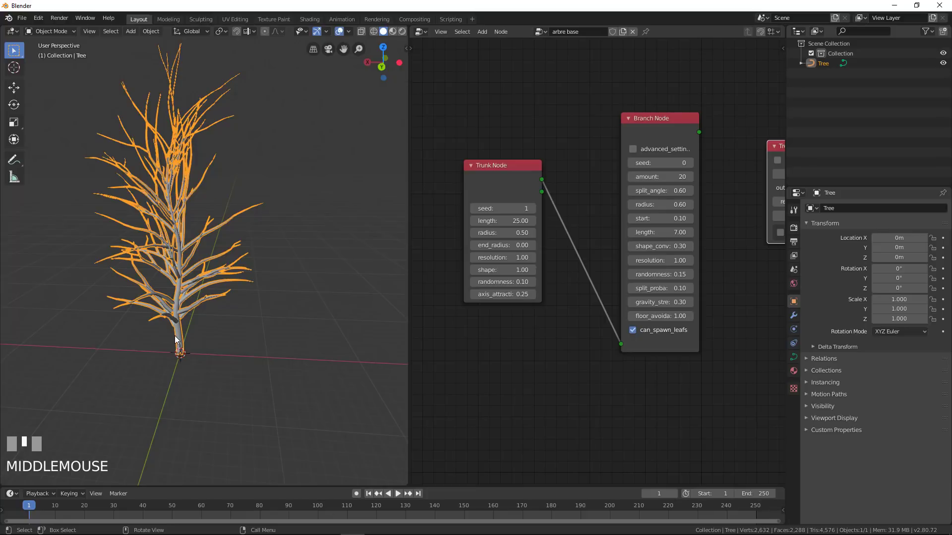
- Set the Trunk Node's length to 15 and execute the tree to regenerate it
click(516, 221)
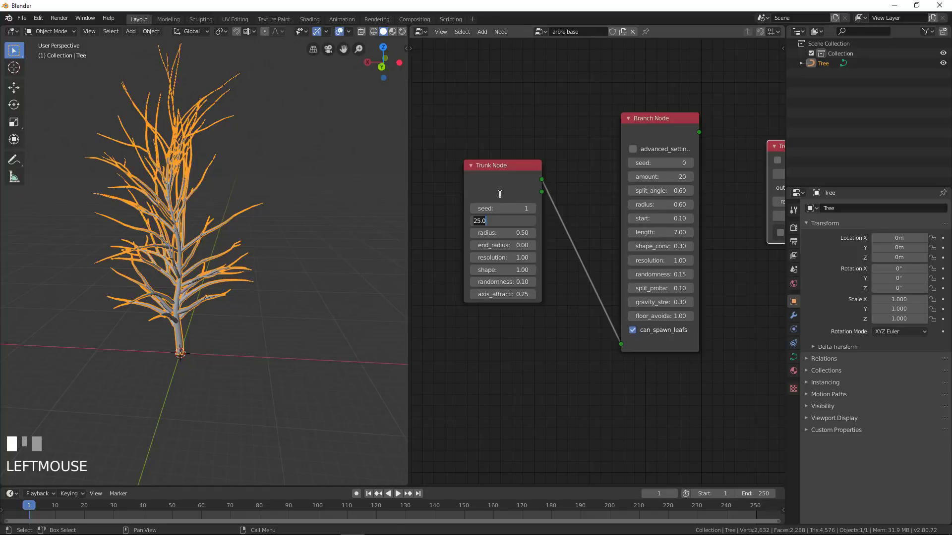
text(15)
key(Return)
scroll(545, 153, down, 1)
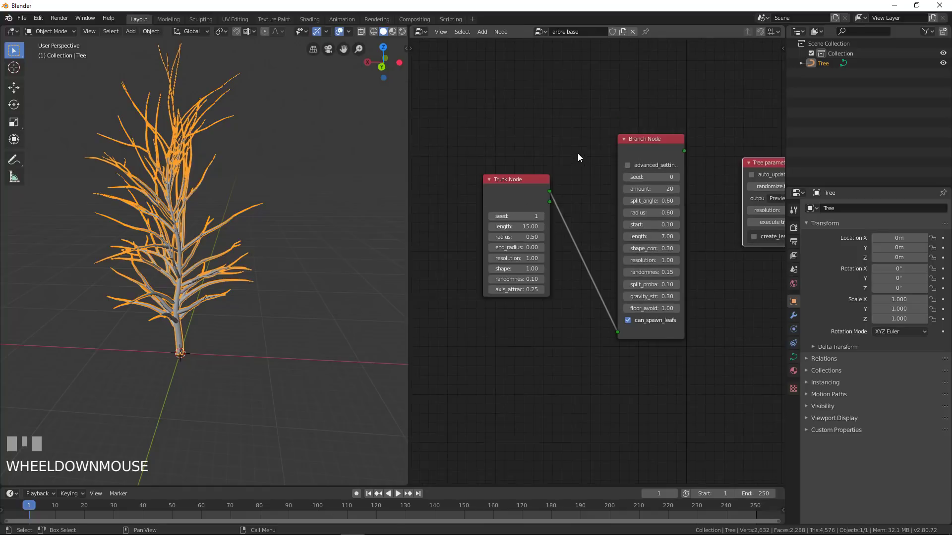
middle_drag(578, 153, 534, 155)
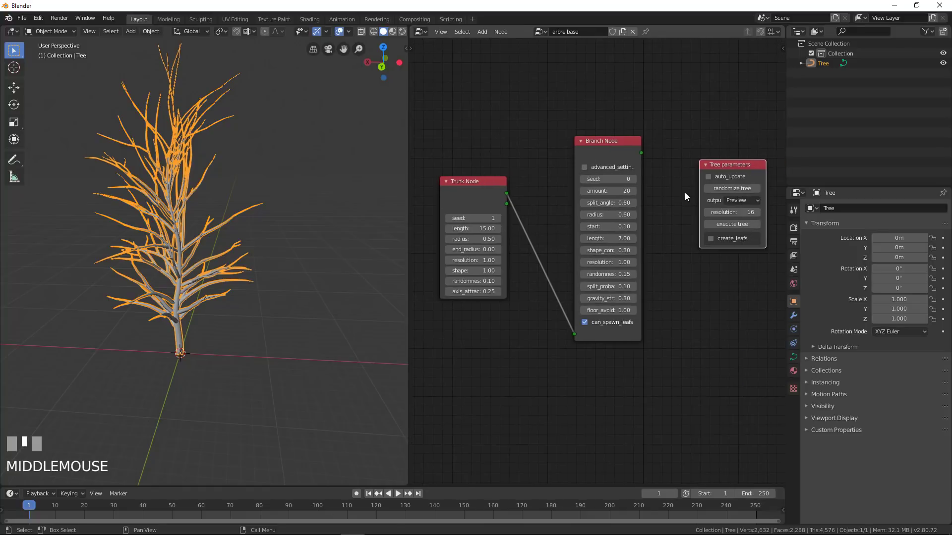
click(733, 224)
middle_drag(152, 314, 212, 270)
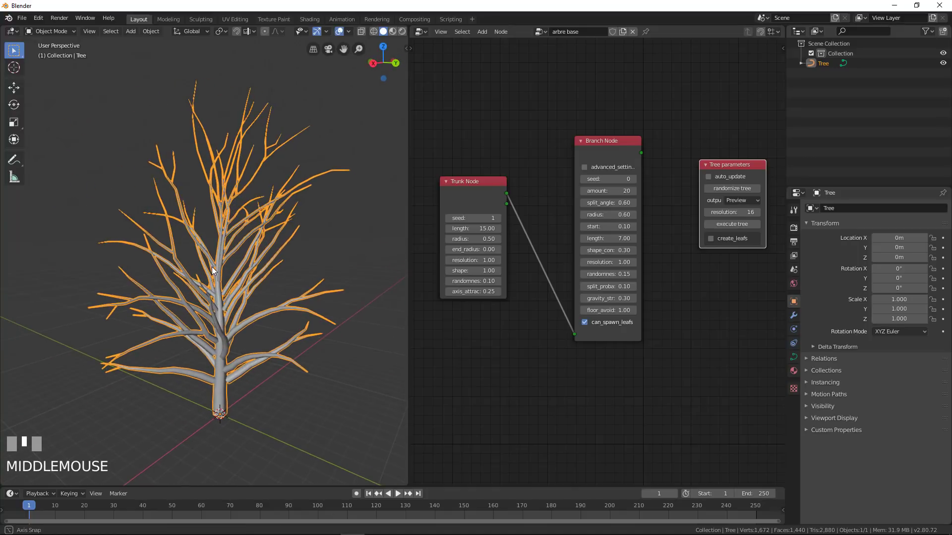
- Set the Trunk Node's radius to 0.7 and execute the tree to thicken the trunk
click(471, 239)
text(0)
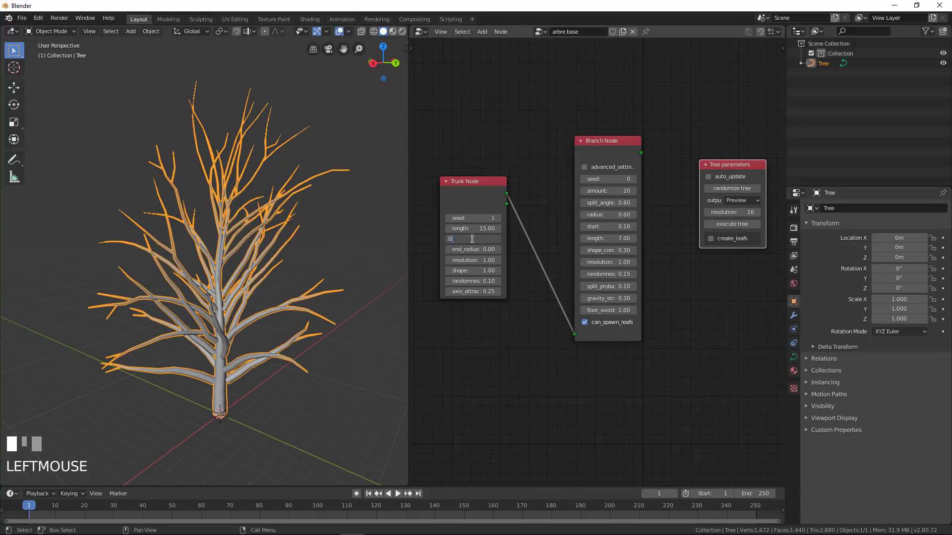
text(.7)
click(483, 164)
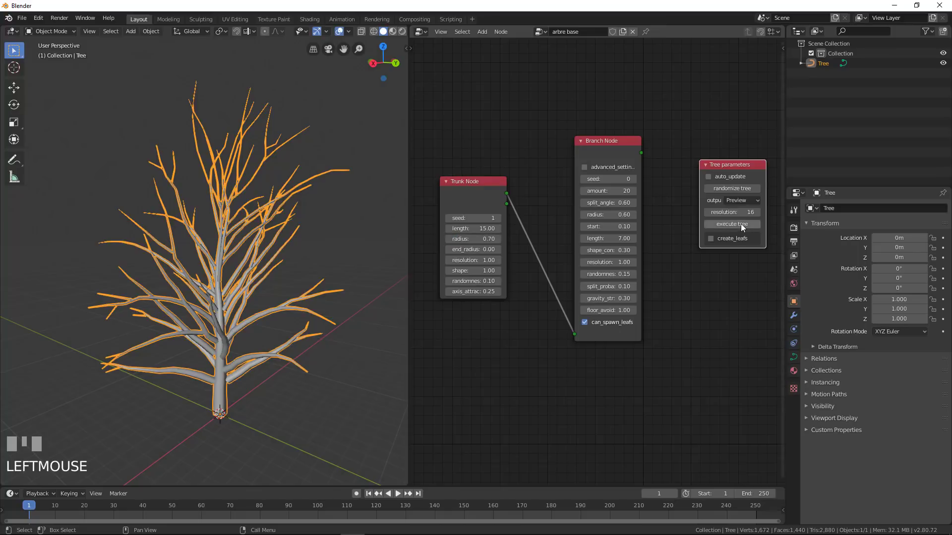
click(741, 224)
mouse_move(251, 340)
middle_down()
mouse_move(150, 329)
mouse_move(259, 335)
middle_up()
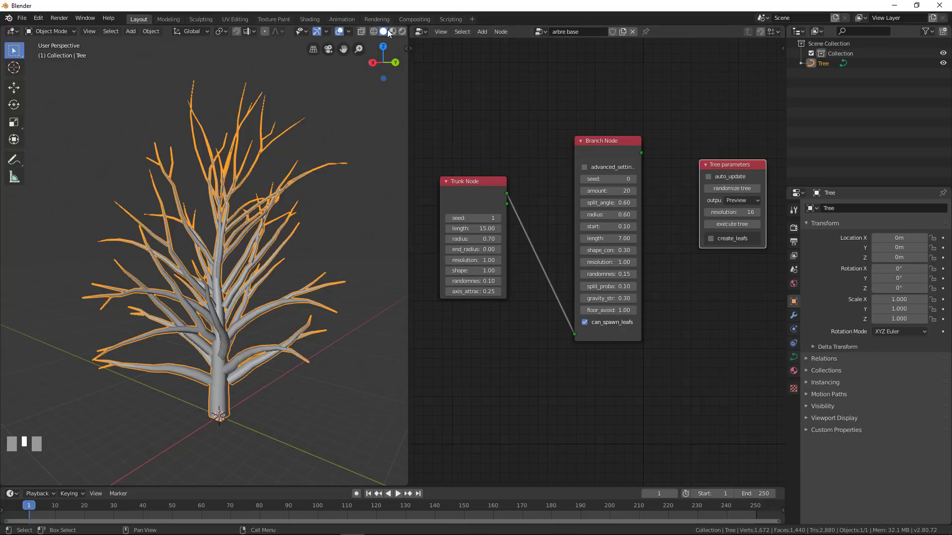
- Widen the 3D viewport area slightly, narrowing the node editor beside it
drag(410, 39, 434, 38)
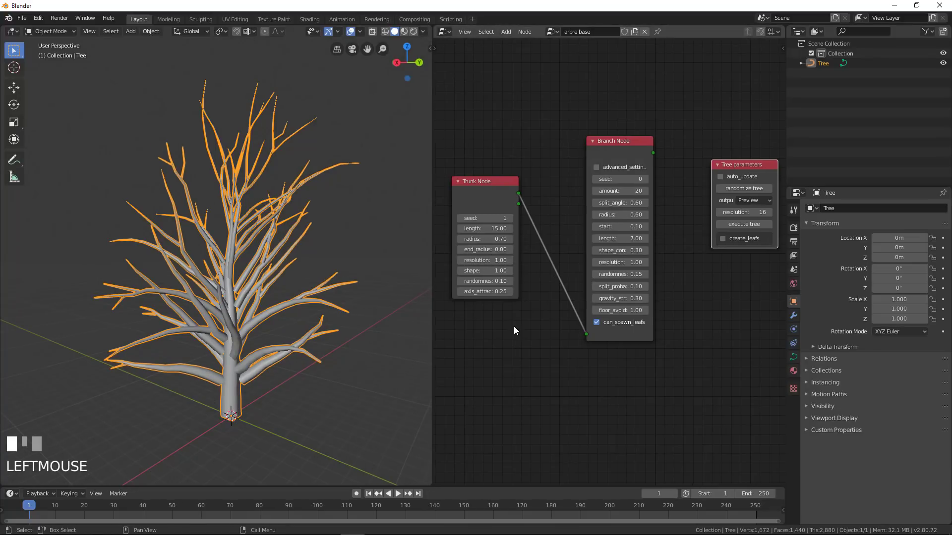
scroll(496, 289, up, 2)
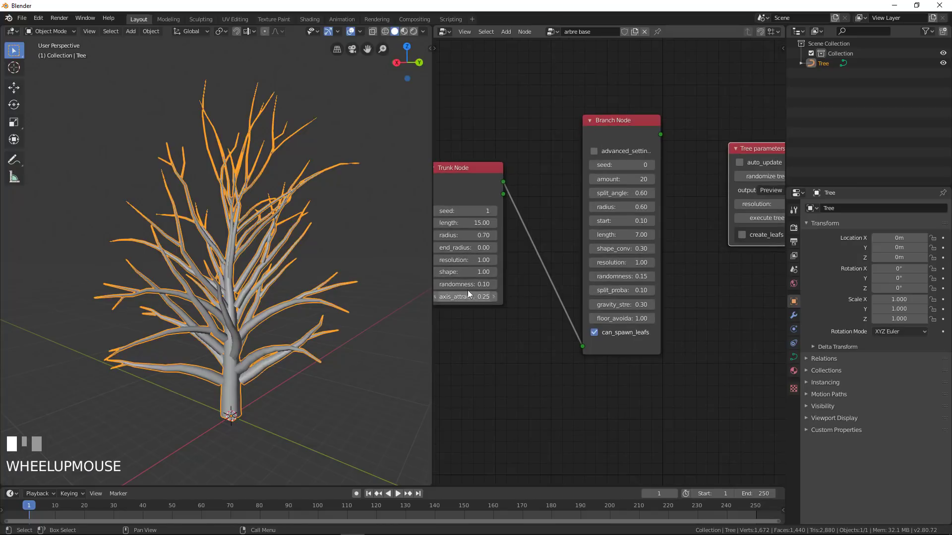
middle_drag(456, 284, 500, 283)
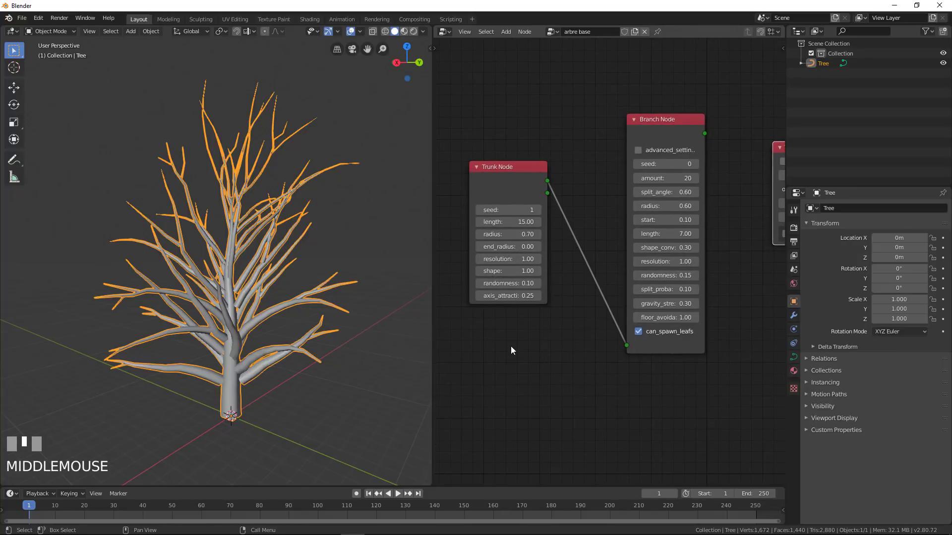
- Set the length in the Trunk Node to 20
scroll(511, 346, up, 1)
scroll(290, 325, down, 1)
middle_drag(290, 325, 265, 318)
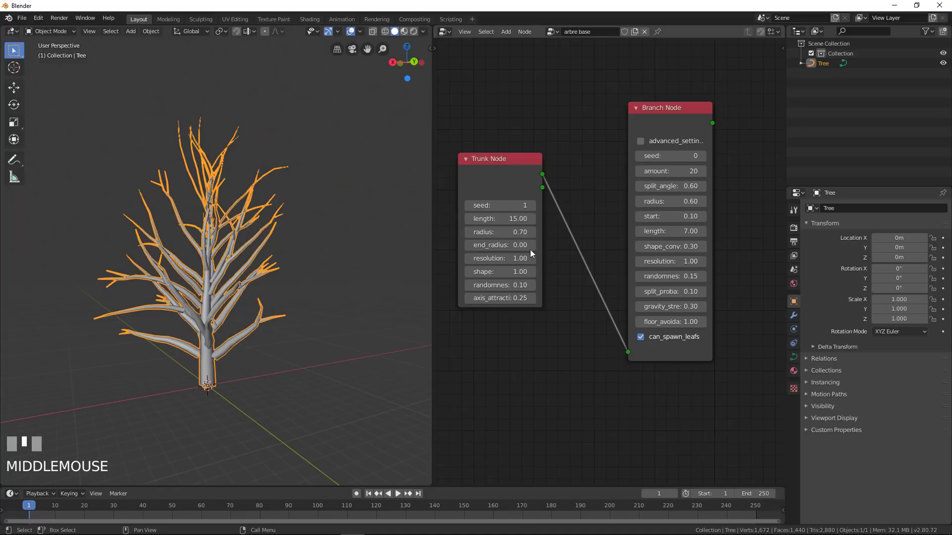
click(500, 219)
text(20)
key(Return)
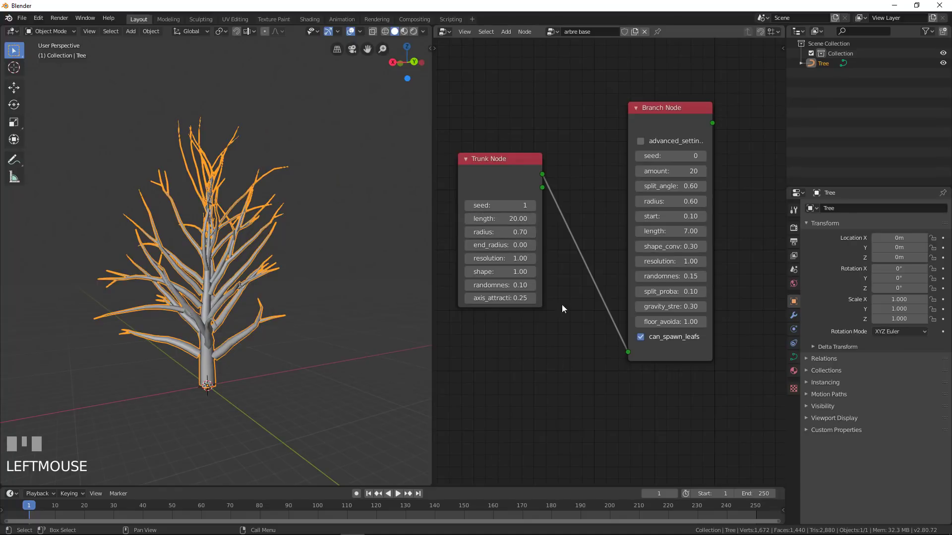
- Set the Trunk Node's randomness to 0.3 and execute the tree to regenerate it
click(501, 285)
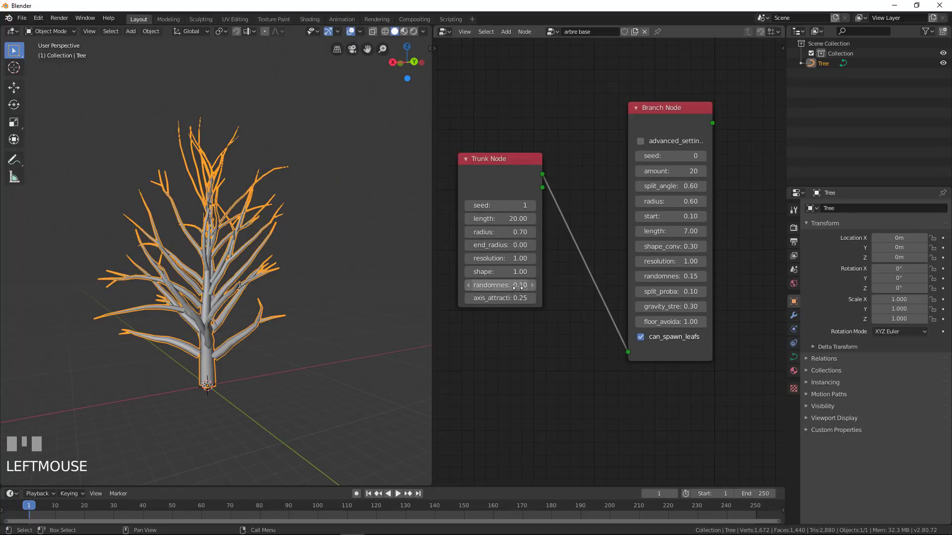
text(0.3)
key(Return)
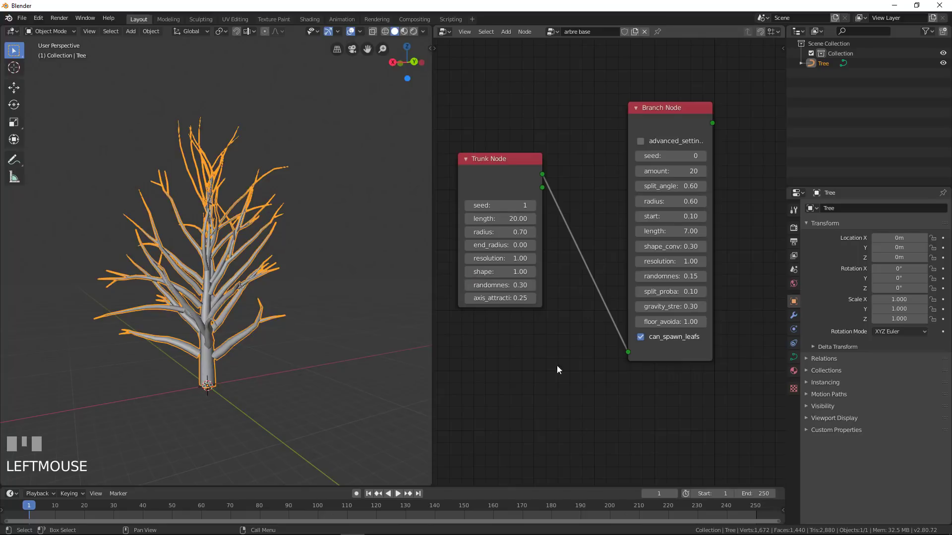
middle_drag(557, 365, 598, 273)
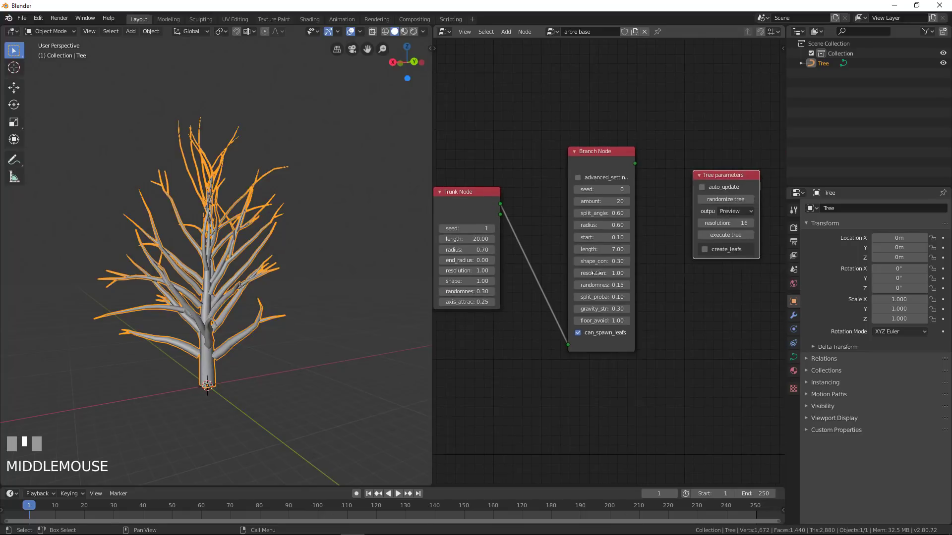
click(733, 233)
middle_drag(277, 297, 362, 314)
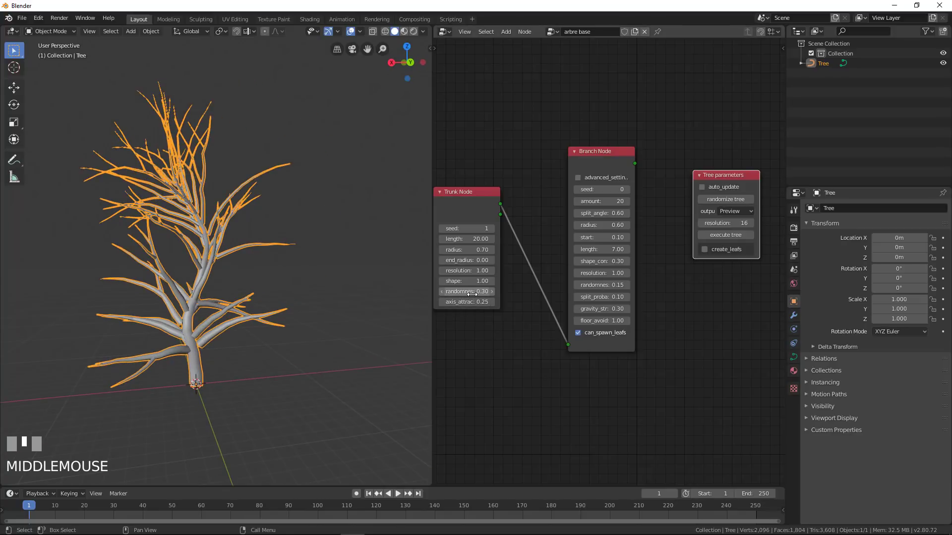
- Lower the Trunk Node's randomness to 0.2 and execute the tree again
click(442, 291)
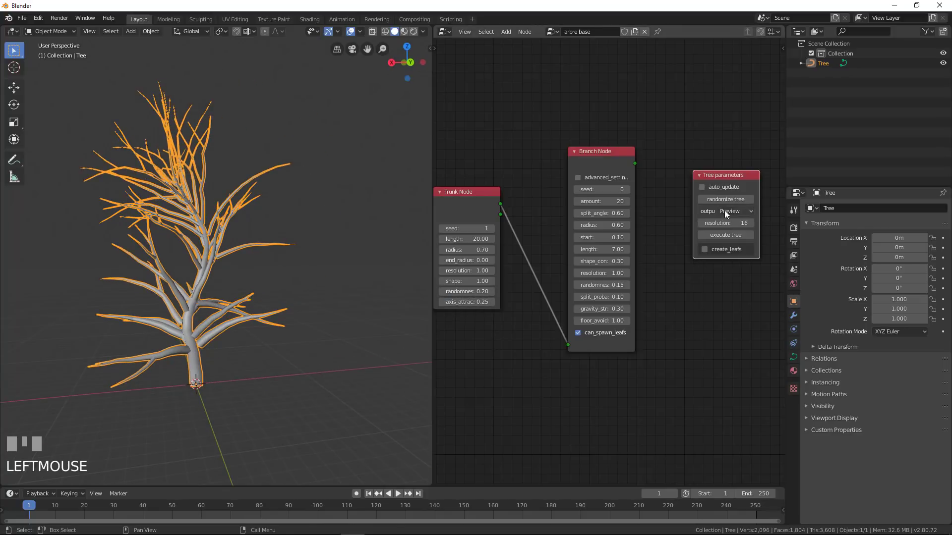
click(722, 236)
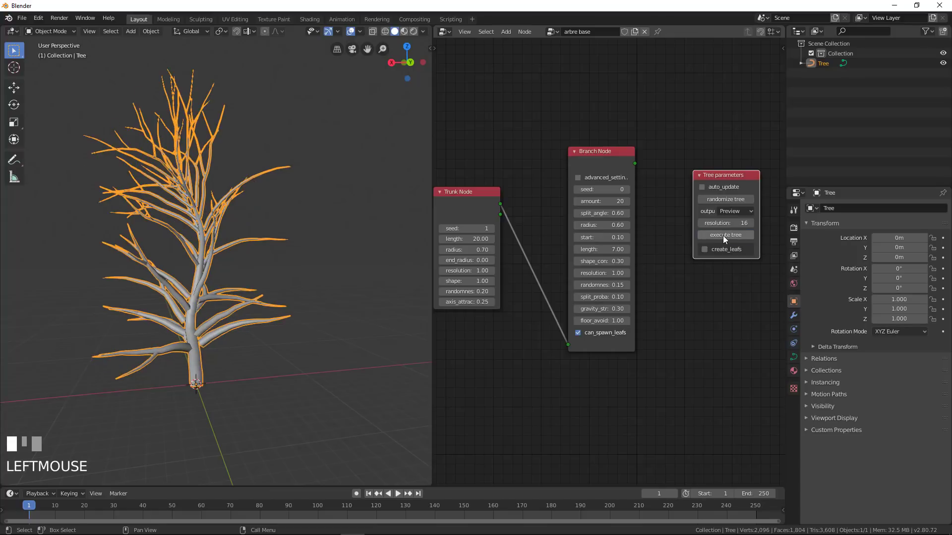
middle_drag(138, 347, 172, 351)
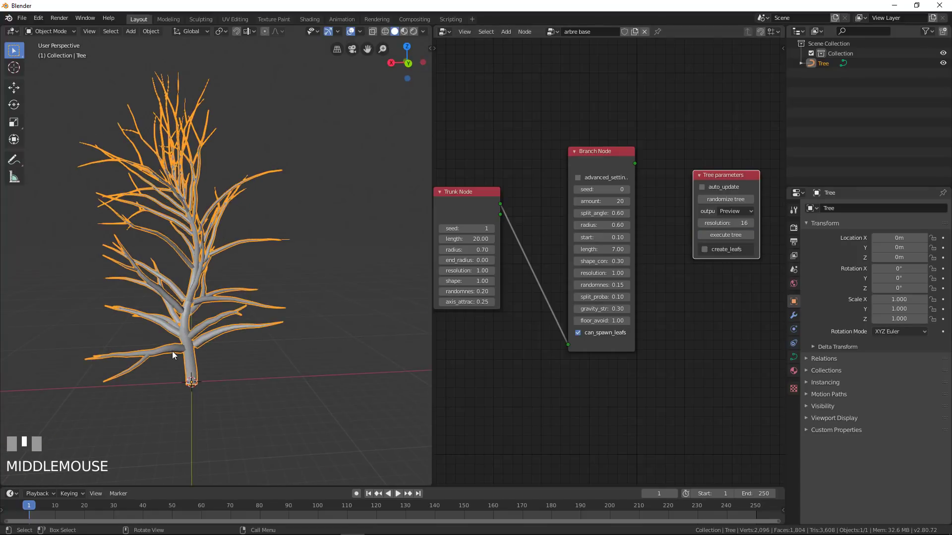
- Randomize the tree twice from the Tree parameters node and inspect the new shape from several sides
click(728, 201)
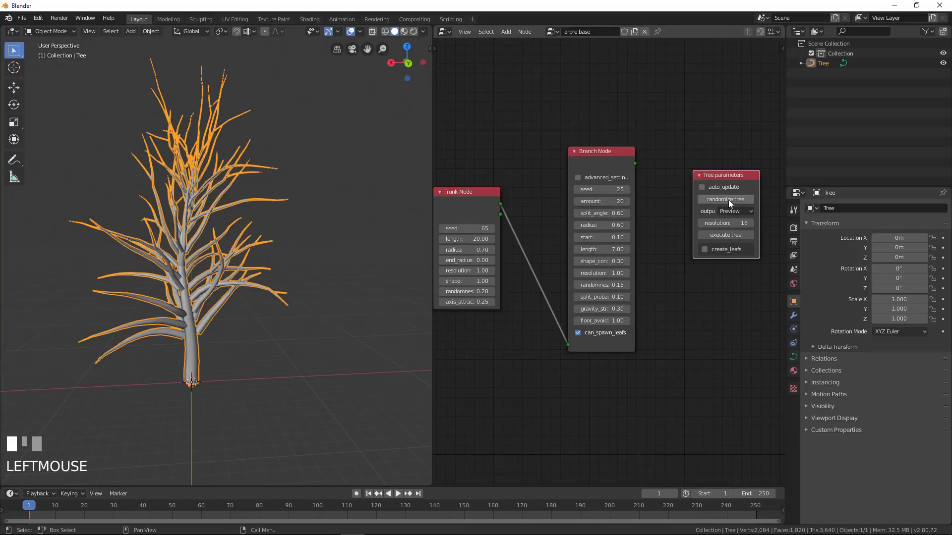
click(728, 200)
middle_drag(228, 364, 145, 365)
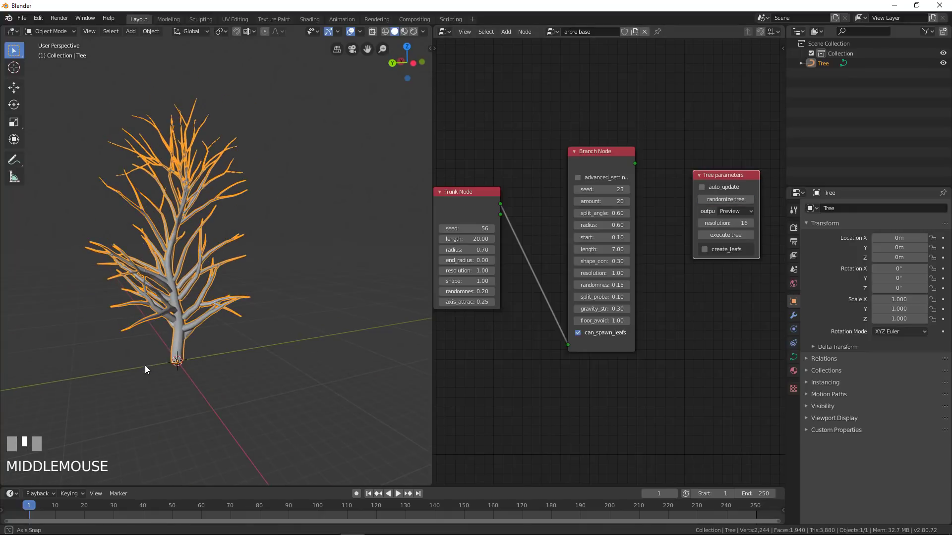
middle_drag(238, 233, 327, 238)
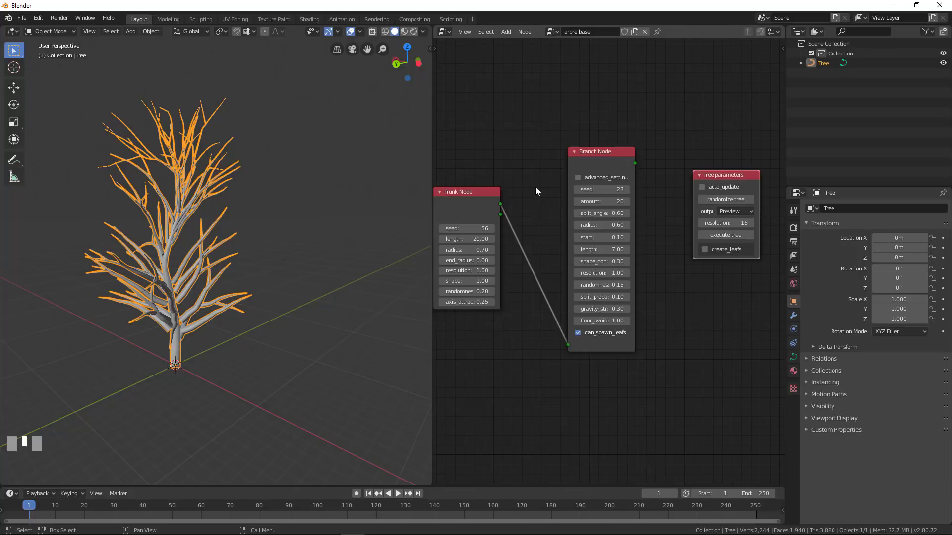
- Set the Branch Node's amount to 5 and execute the tree to see it with few branches
scroll(535, 188, up, 2)
middle_drag(534, 192, 578, 209)
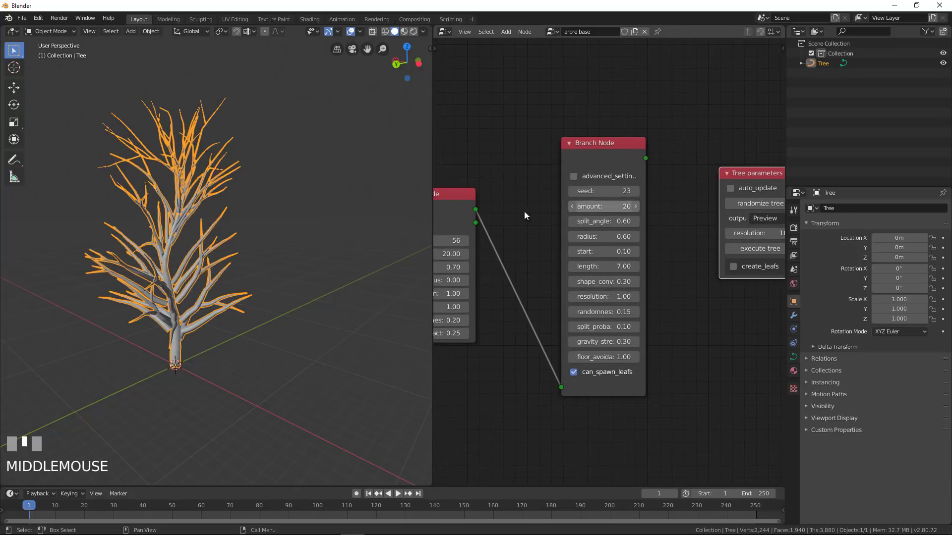
scroll(275, 252, down, 1)
scroll(244, 266, up, 1)
middle_drag(295, 258, 185, 297)
scroll(184, 322, up, 2)
click(603, 207)
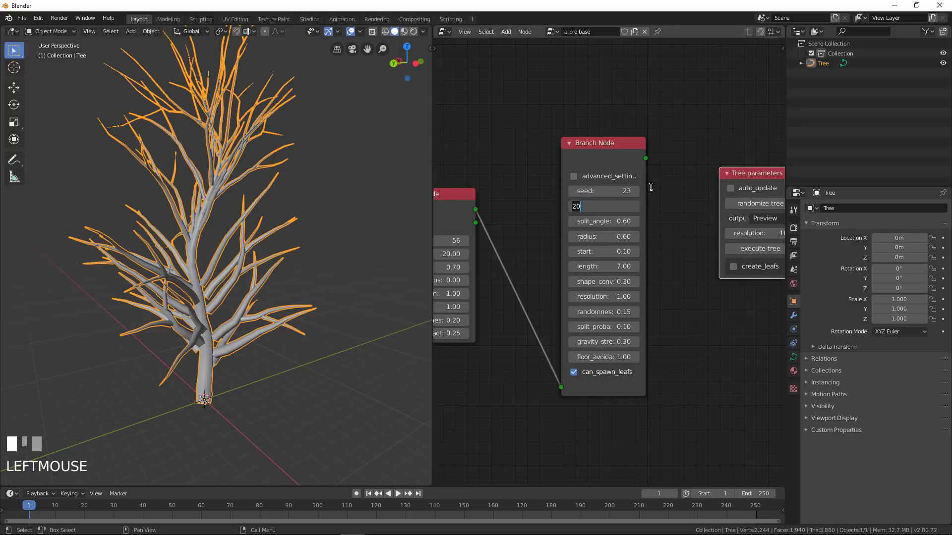
text(5)
key(Return)
middle_drag(660, 203, 618, 206)
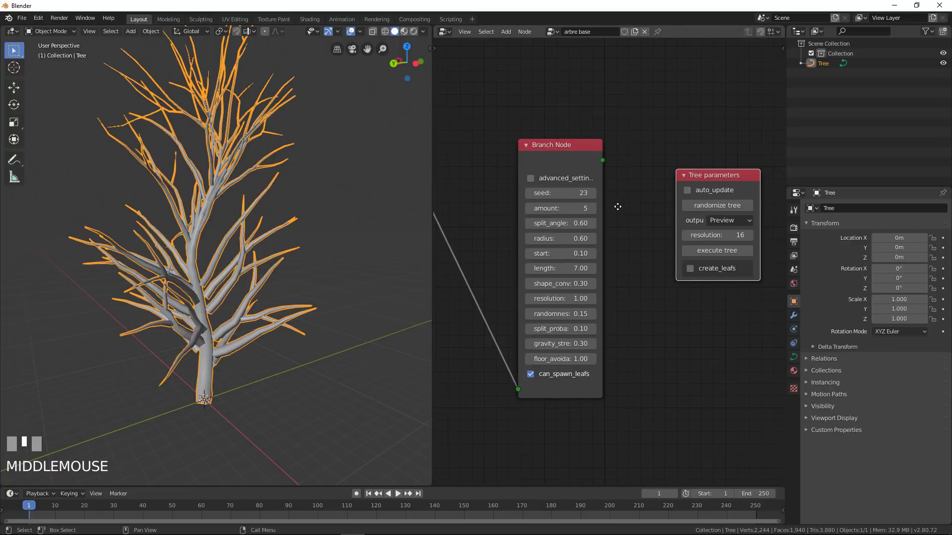
click(721, 252)
middle_drag(347, 290, 273, 294)
- Set the Branch Node's amount back to 20 and execute the tree again
click(592, 209)
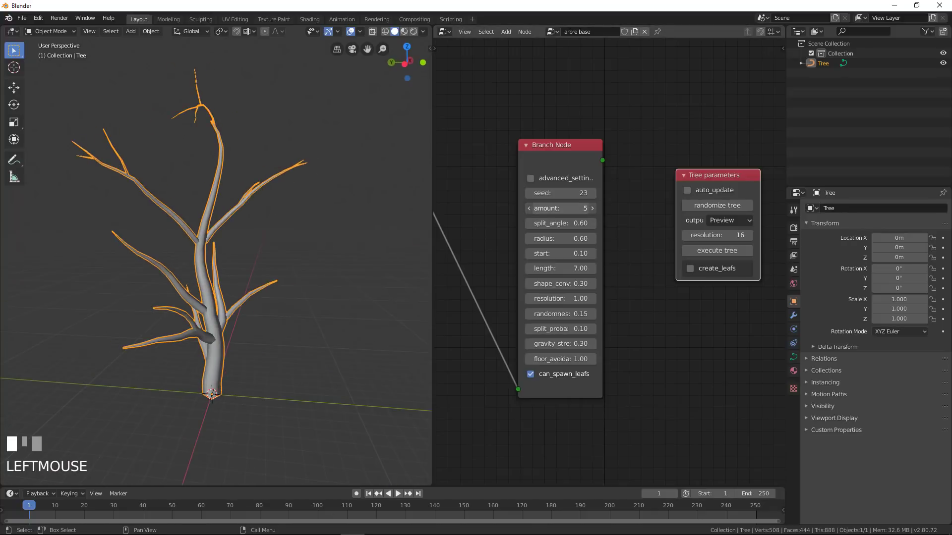
text(20)
key(Return)
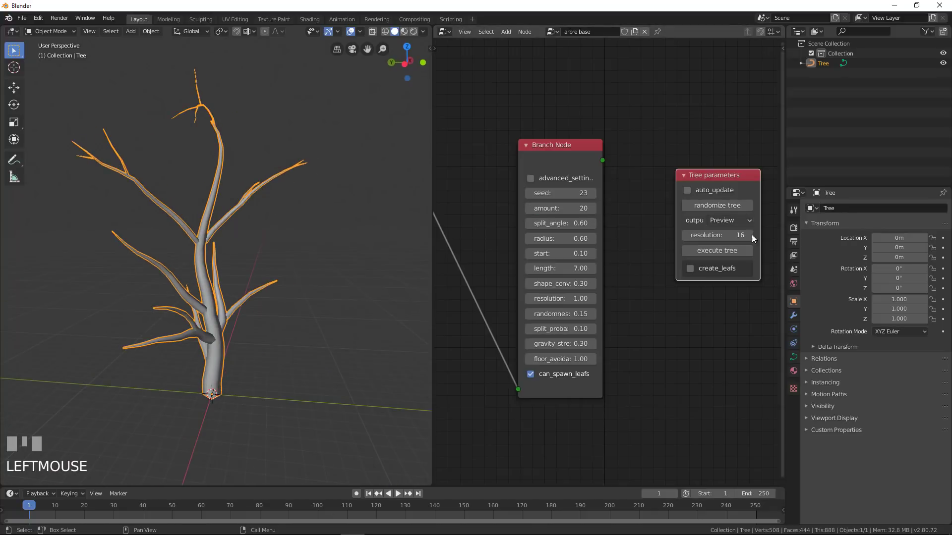
click(731, 251)
middle_drag(280, 266, 221, 277)
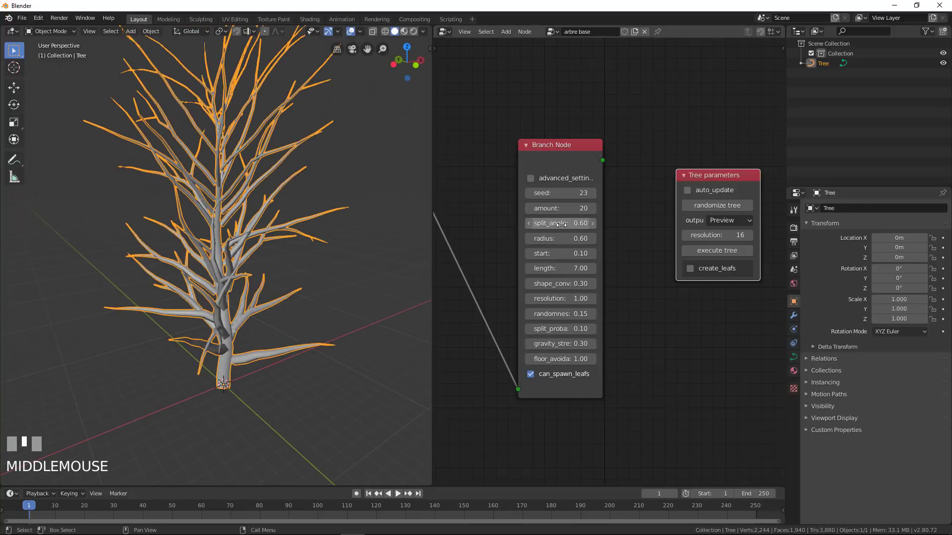
- Set the Branch Node's length to 10, execute the tree and inspect the longer branches
middle_drag(314, 297, 212, 322)
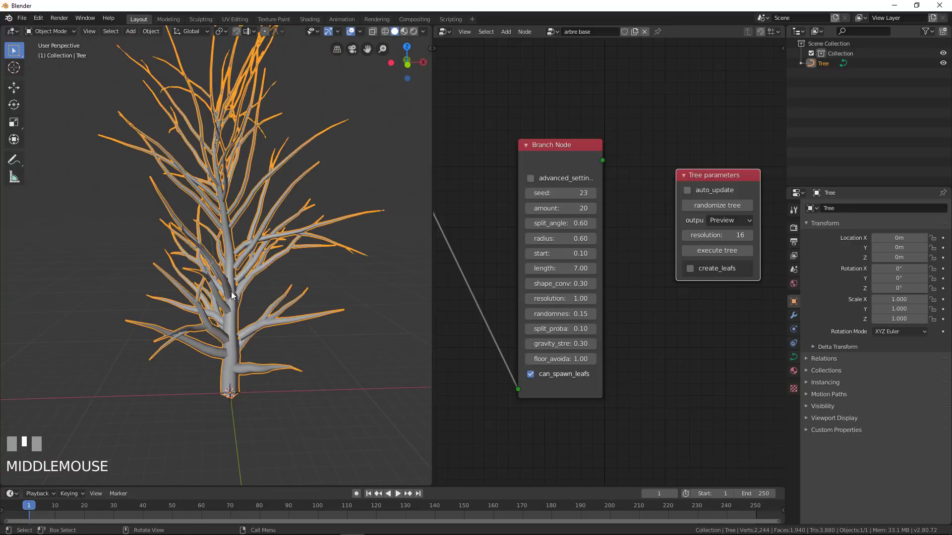
middle_drag(348, 272, 366, 270)
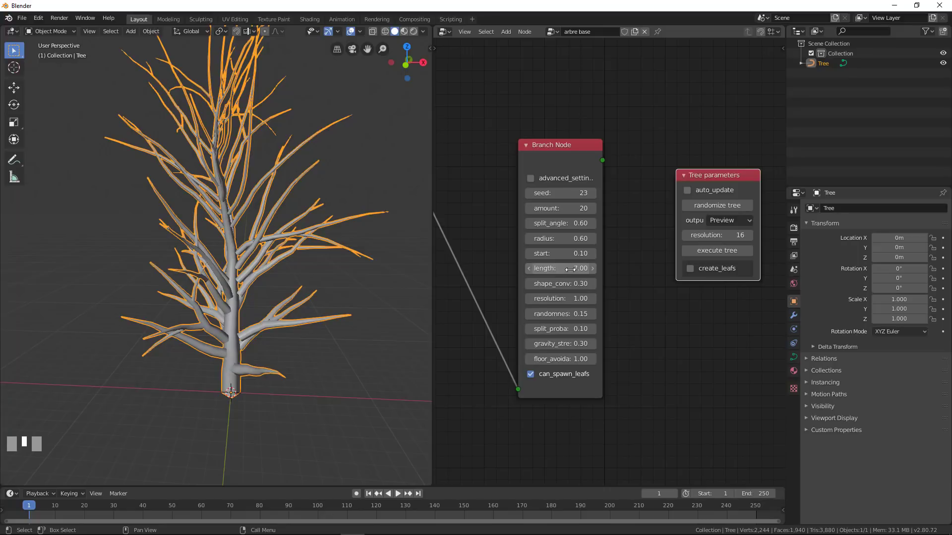
click(571, 268)
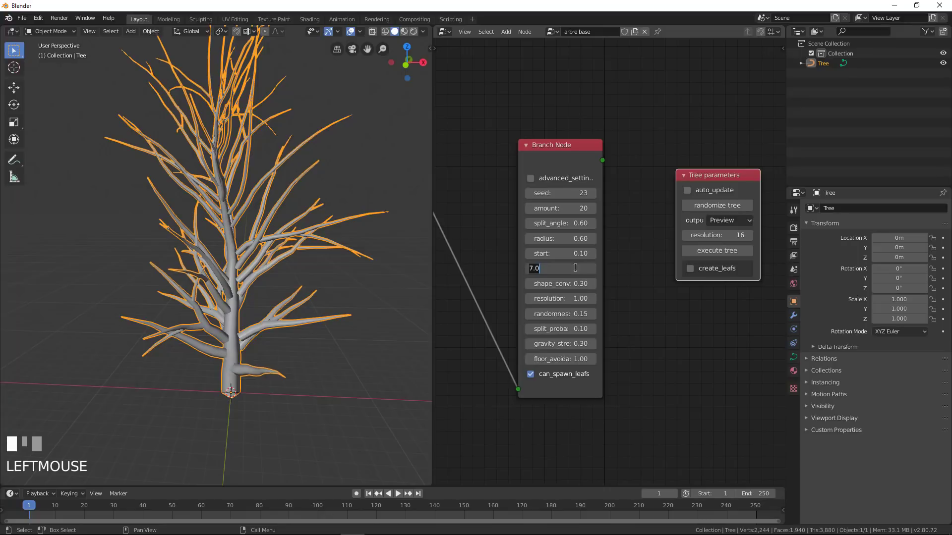
click(625, 259)
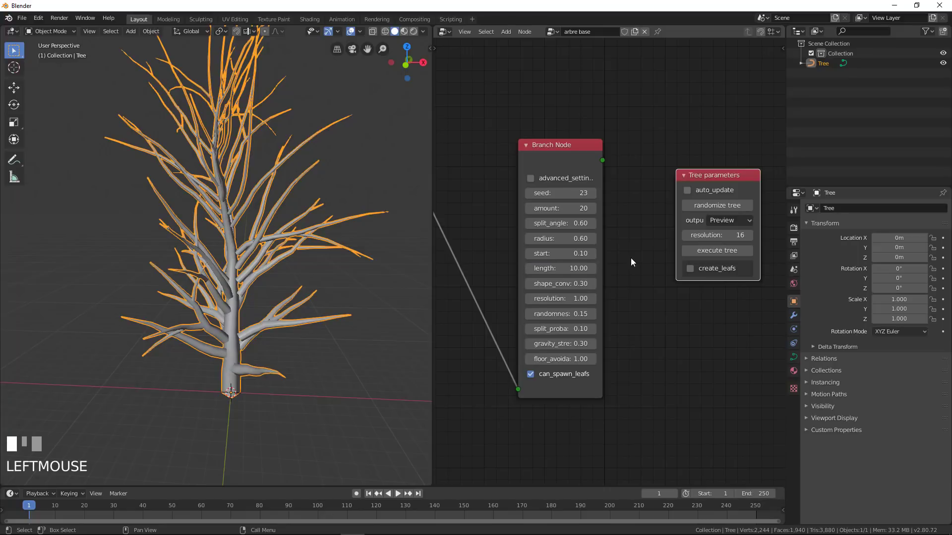
click(716, 250)
middle_drag(248, 258, 308, 298)
scroll(266, 281, up, 3)
scroll(176, 283, down, 3)
scroll(278, 305, up, 2)
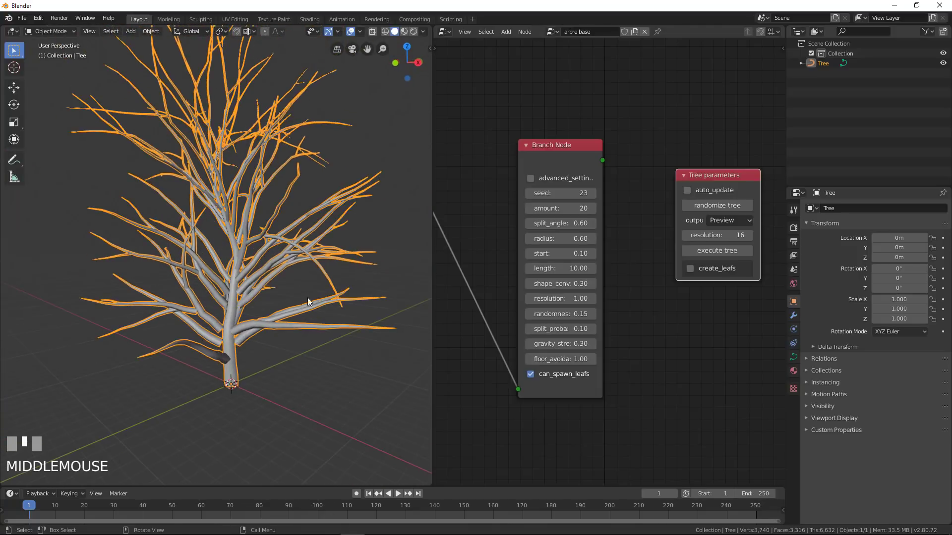
- Set the Branch Node's randomness to 0.25 and randomize the tree from the Tree parameters node
click(560, 315)
text(0.25)
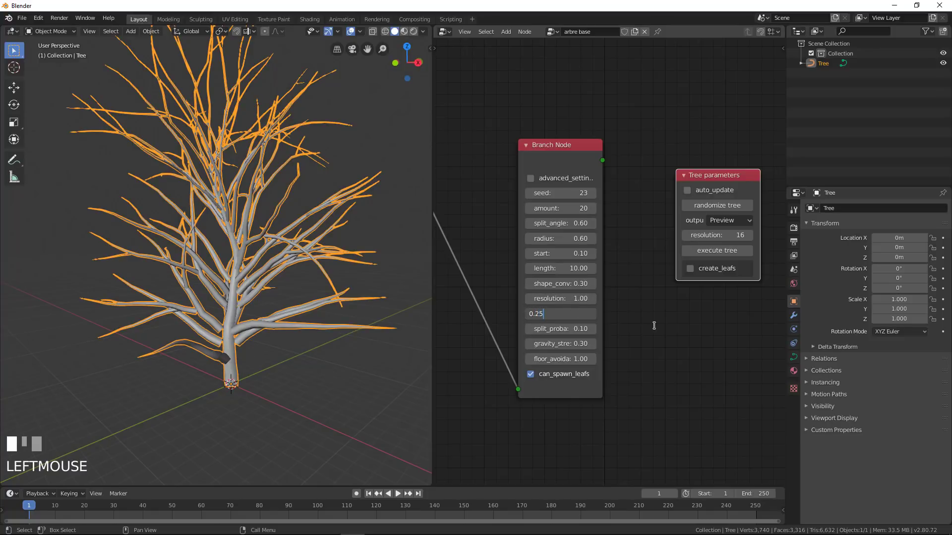
key(Return)
click(726, 207)
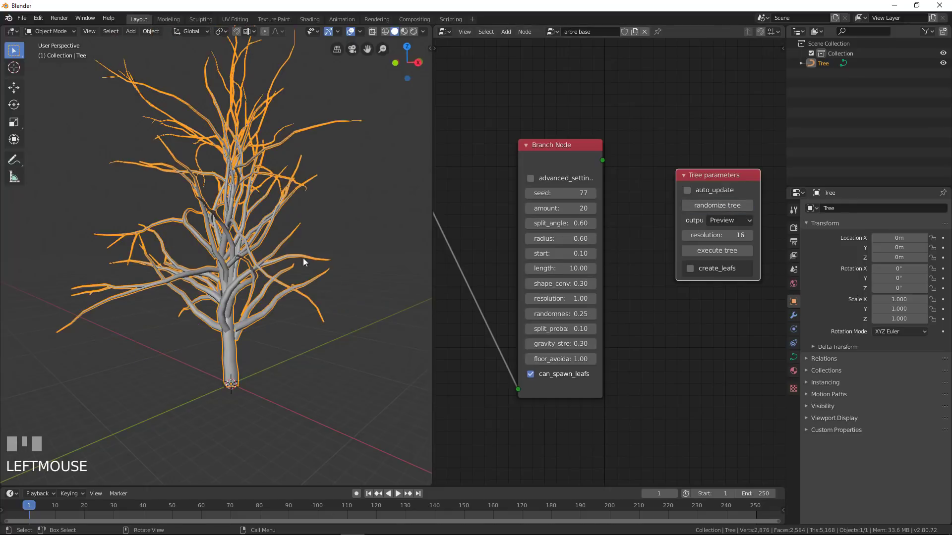
- Set the Branch Node's randomness to 0.2, randomize the tree from the Tree parameters node and inspect the branches
middle_drag(303, 258, 197, 286)
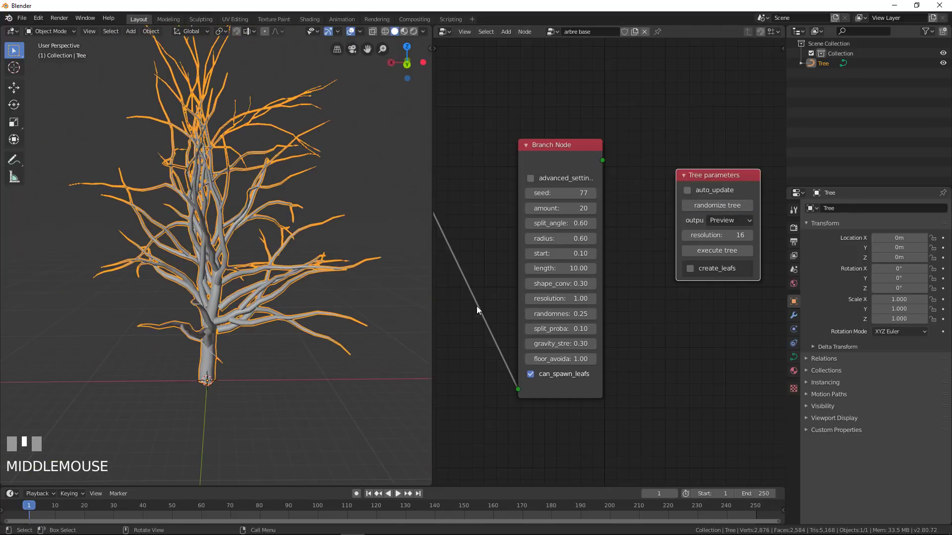
click(597, 314)
text(0.2)
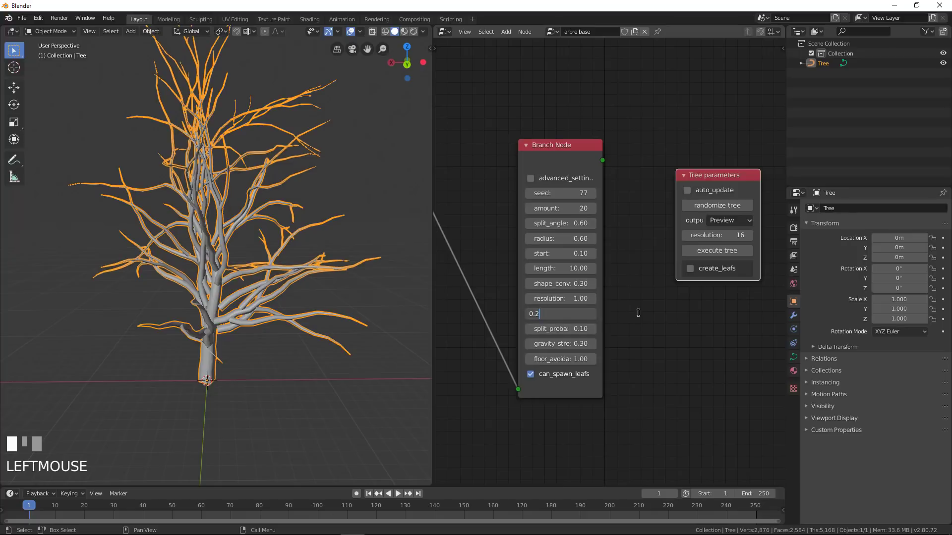
key(Return)
click(726, 204)
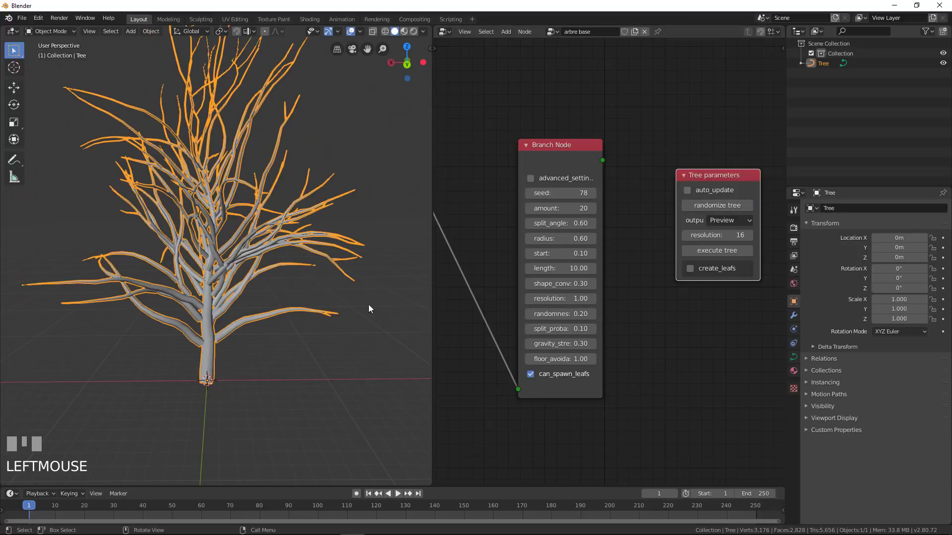
middle_drag(367, 304, 198, 299)
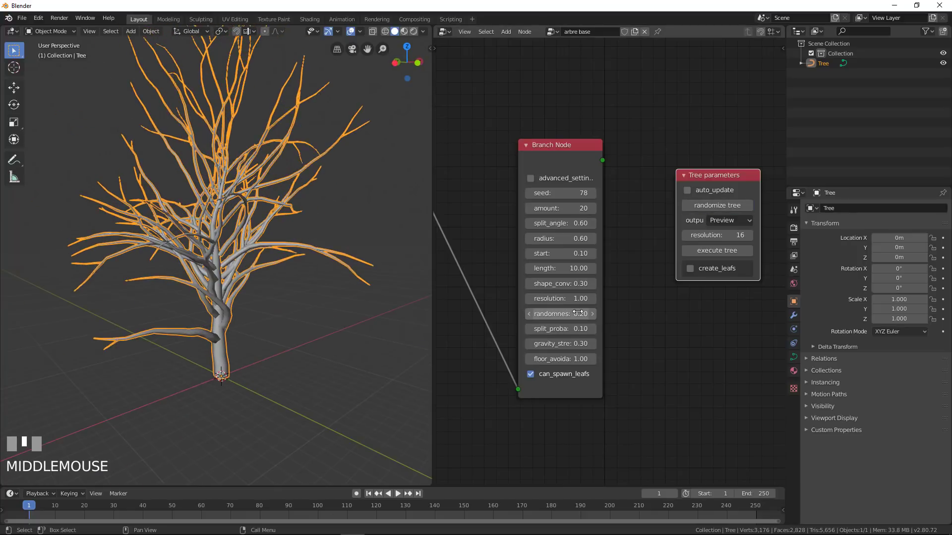
- Set the Branch Node's randomness to 0.18, execute the tree and check its shape from another angle
click(558, 314)
key(BackSpace)
text(0)
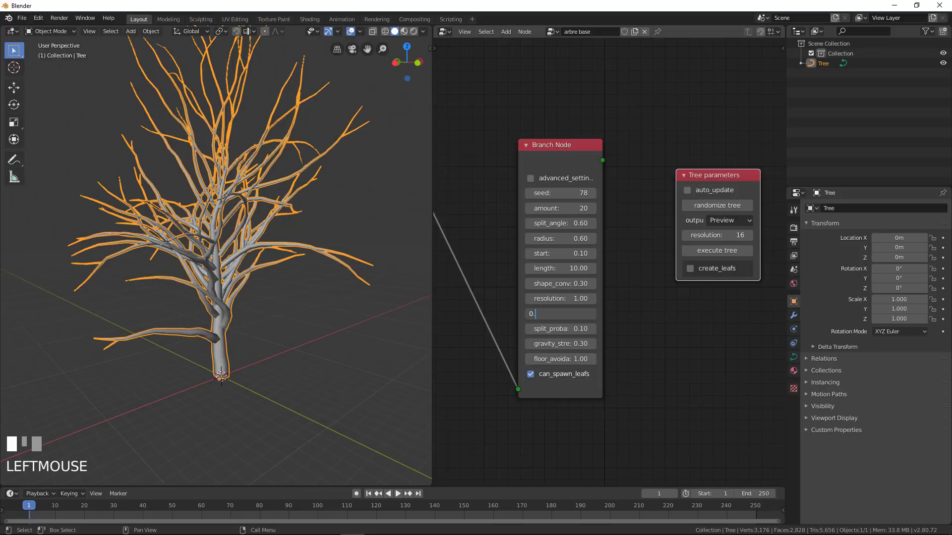
text(.18)
key(Return)
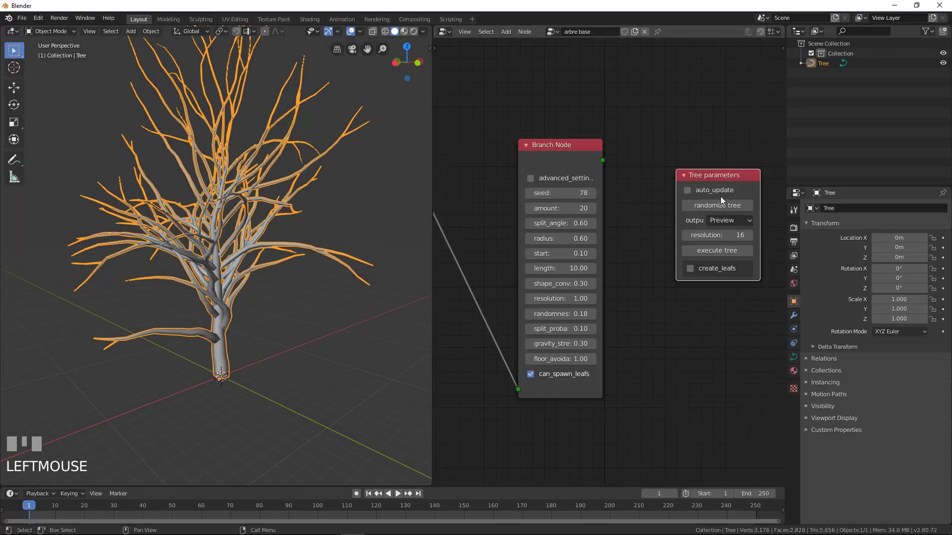
click(720, 254)
middle_drag(377, 331, 347, 337)
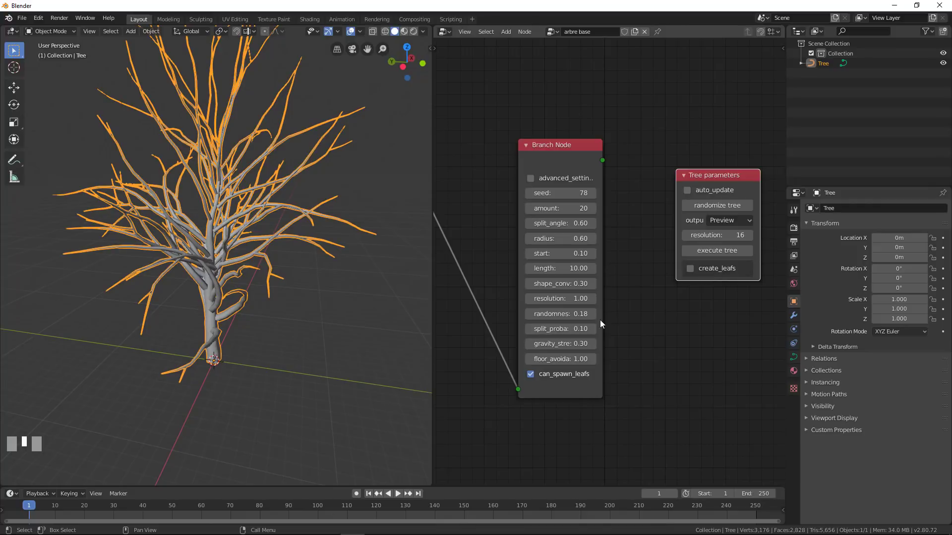
- Set the Branch Node's randomness to 0.1, execute the tree and randomize it from the Tree parameters node
click(576, 314)
text(0.1)
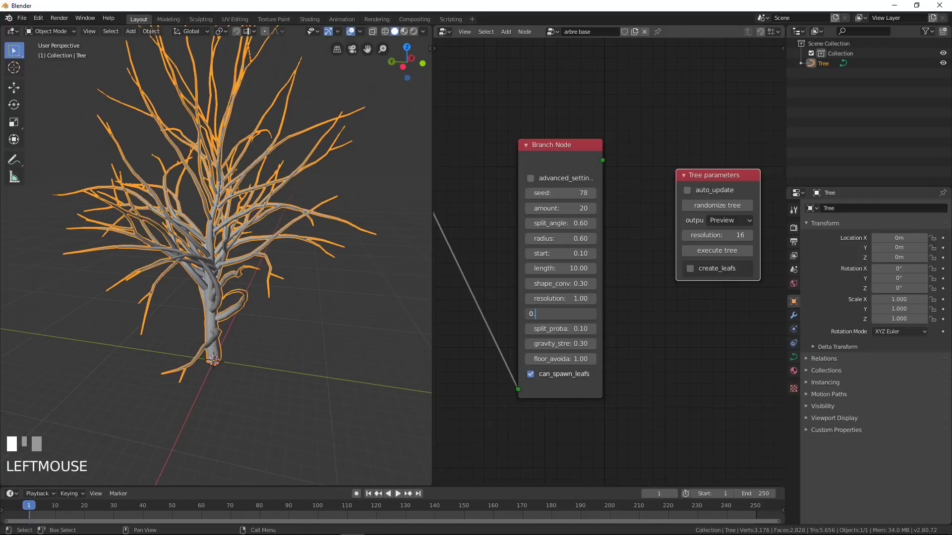
key(Return)
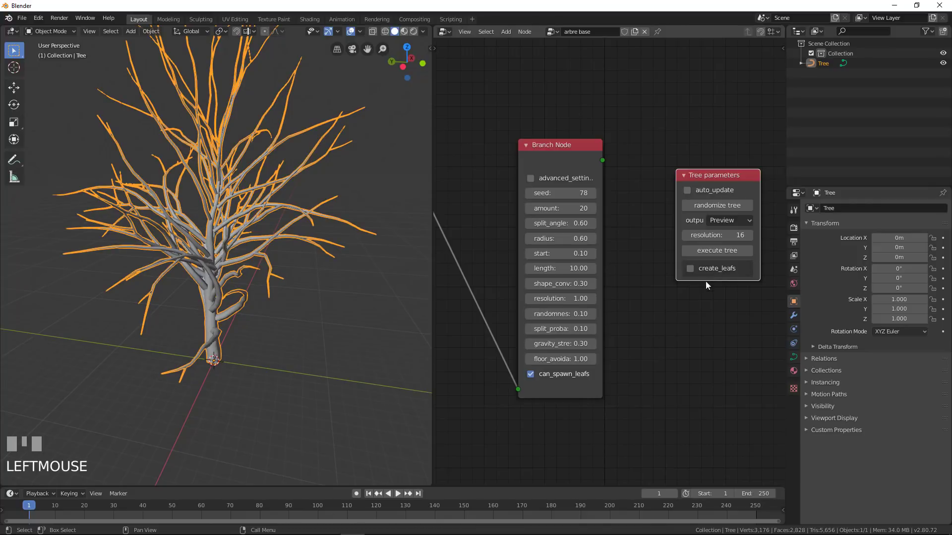
click(730, 251)
middle_drag(330, 316, 417, 300)
click(724, 206)
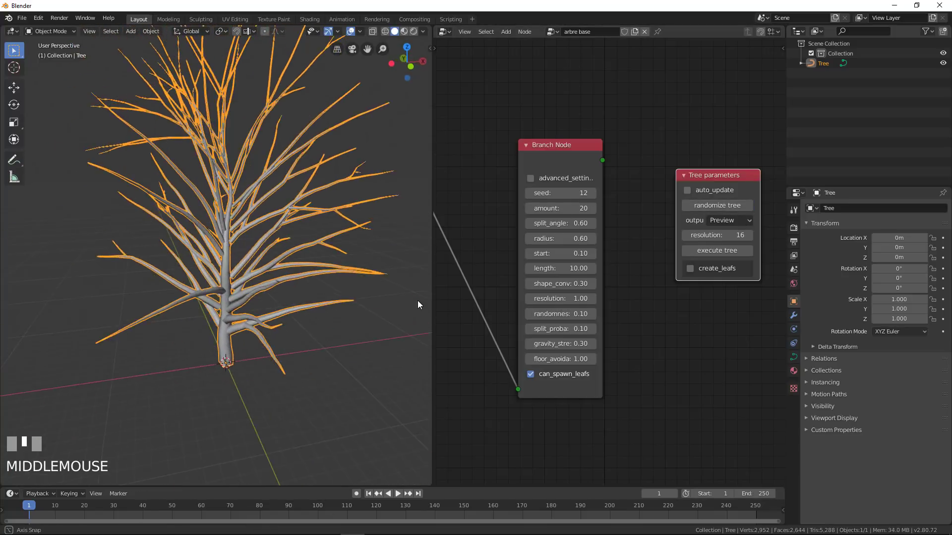
- Set the Branch Node's randomness to 0.15, execute the tree and inspect the branches from several angles
click(574, 314)
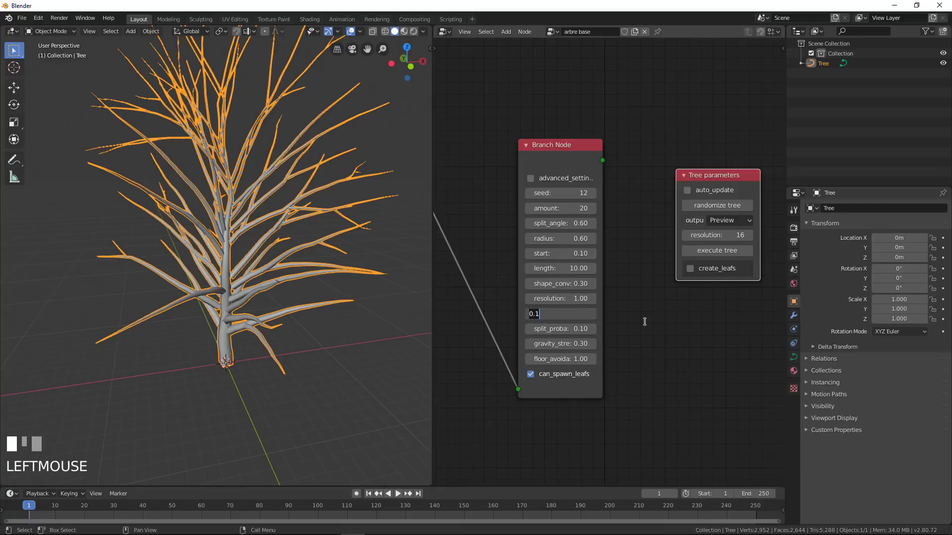
text(0.15)
key(Return)
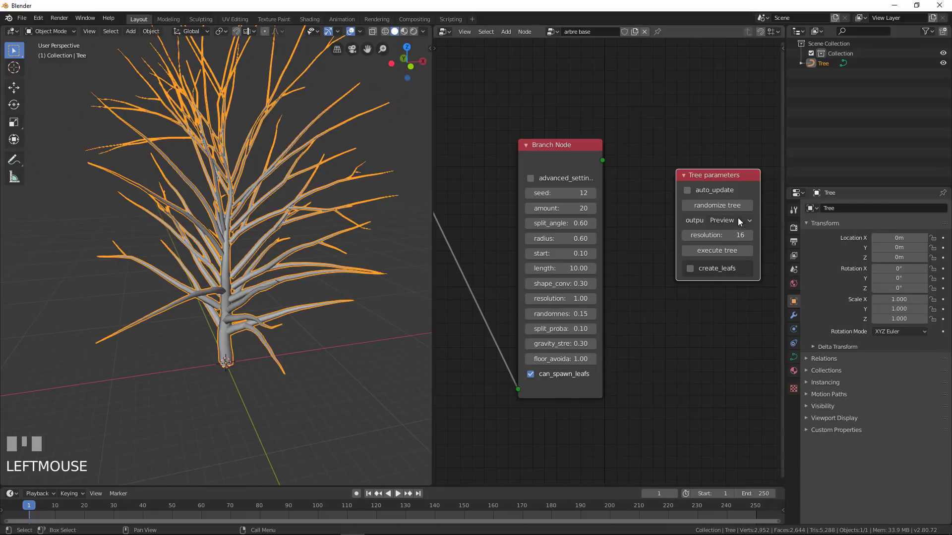
click(715, 251)
middle_drag(377, 263, 246, 218)
scroll(255, 267, down, 3)
scroll(255, 267, up, 3)
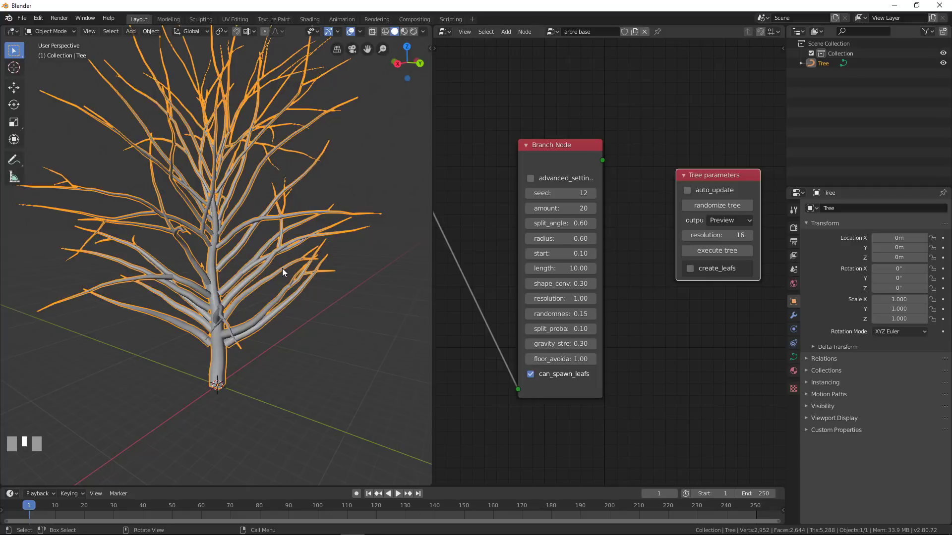
middle_drag(278, 287, 247, 228)
middle_drag(306, 341, 377, 332)
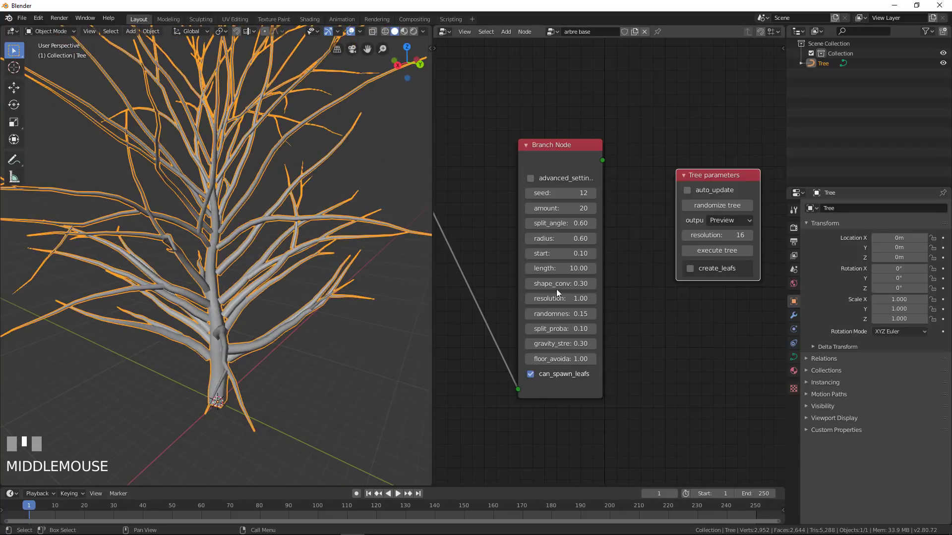
- Set the Branch Node's split probability to 0.4, execute the tree and inspect the branch splitting
click(558, 329)
text(0.4)
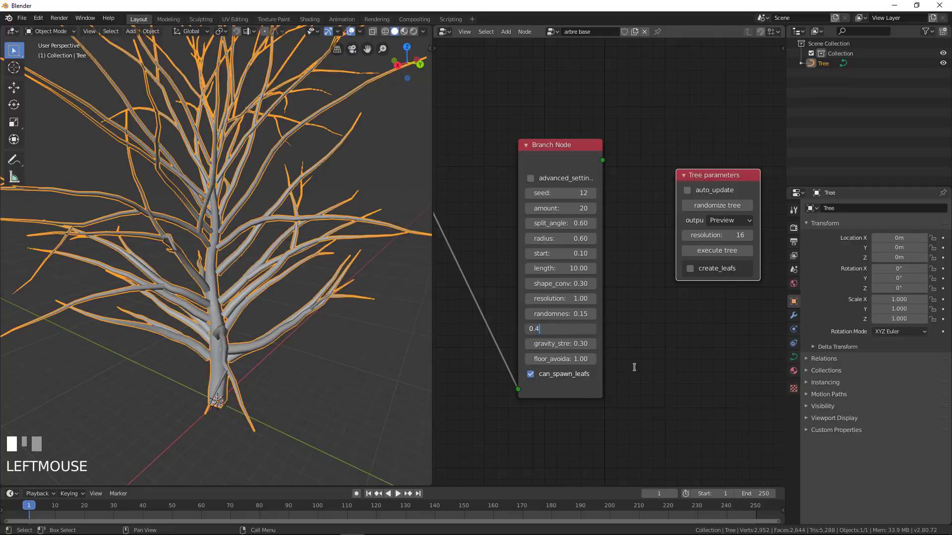
key(Return)
click(720, 250)
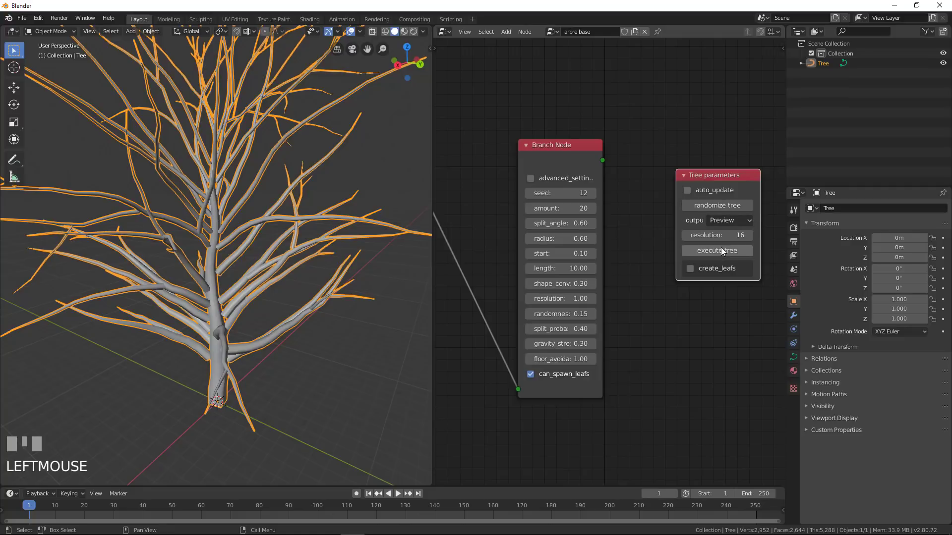
middle_drag(341, 355, 142, 287)
scroll(219, 276, down, 3)
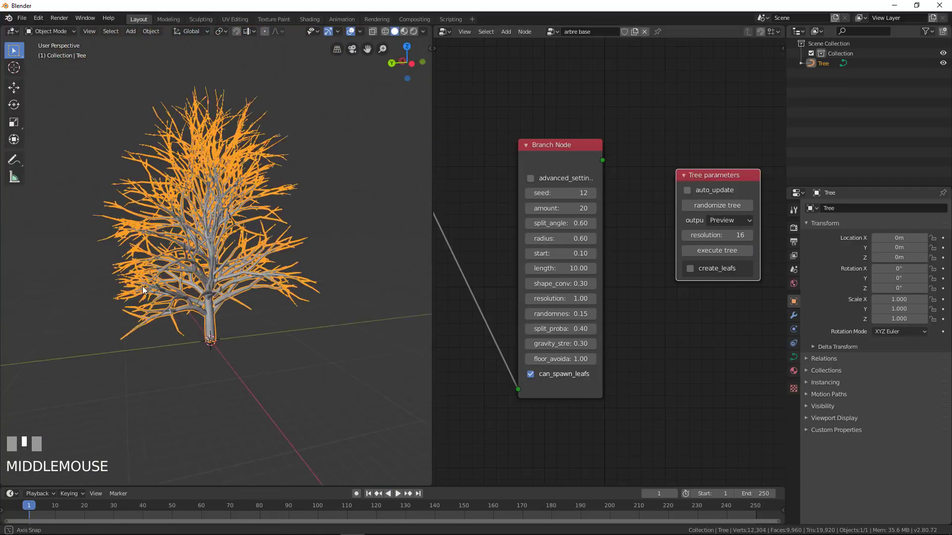
scroll(261, 328, up, 5)
middle_drag(267, 322, 135, 294)
scroll(260, 293, down, 3)
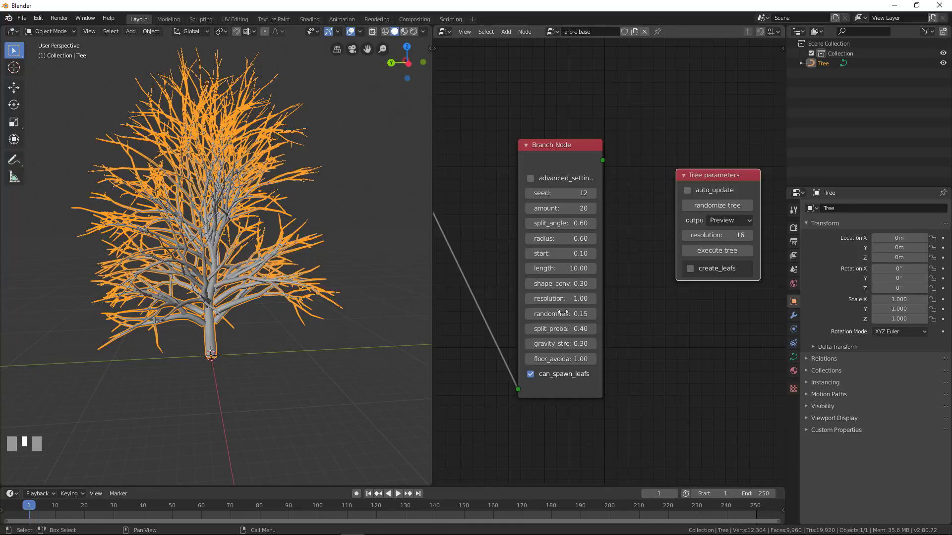
- Set the Branch Node's split probability to 0.2, execute the tree and view it from another side
click(562, 330)
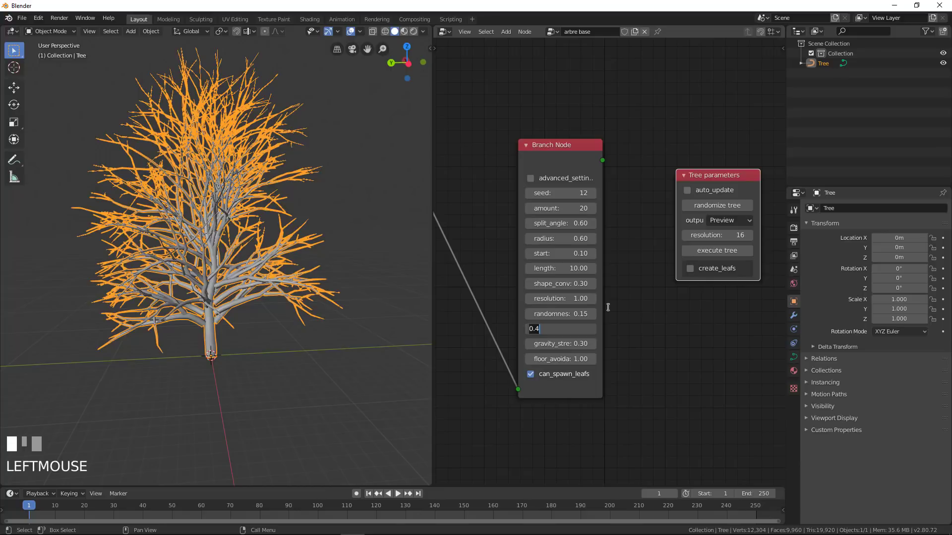
text(0.2)
key(Return)
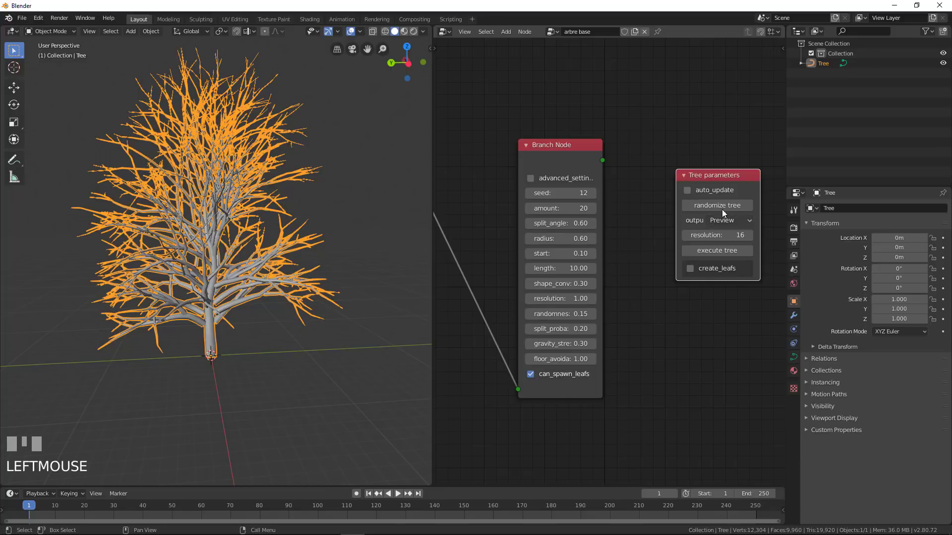
click(720, 249)
middle_drag(233, 298, 406, 295)
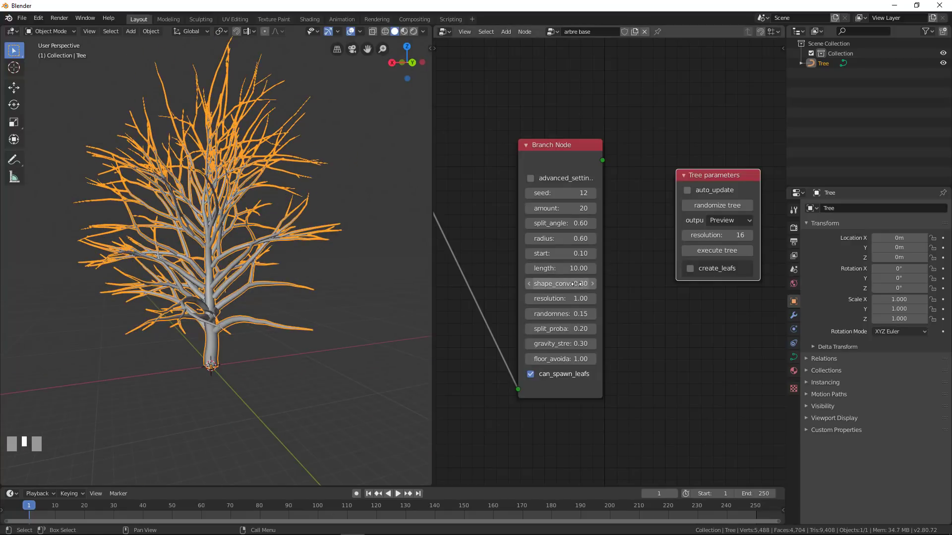
- Set the Branch Node's split probability to 0.25, execute the tree and look around it
click(560, 328)
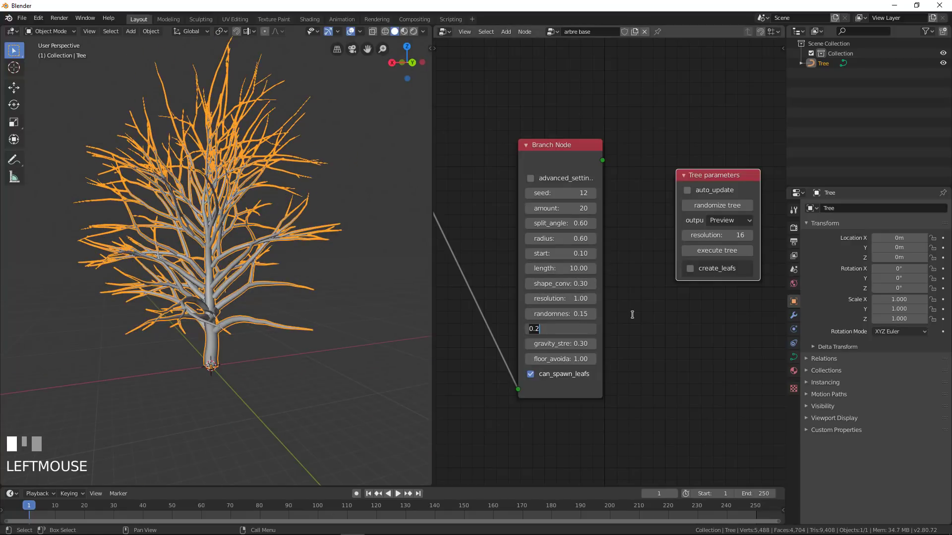
key(End)
text(5)
key(Return)
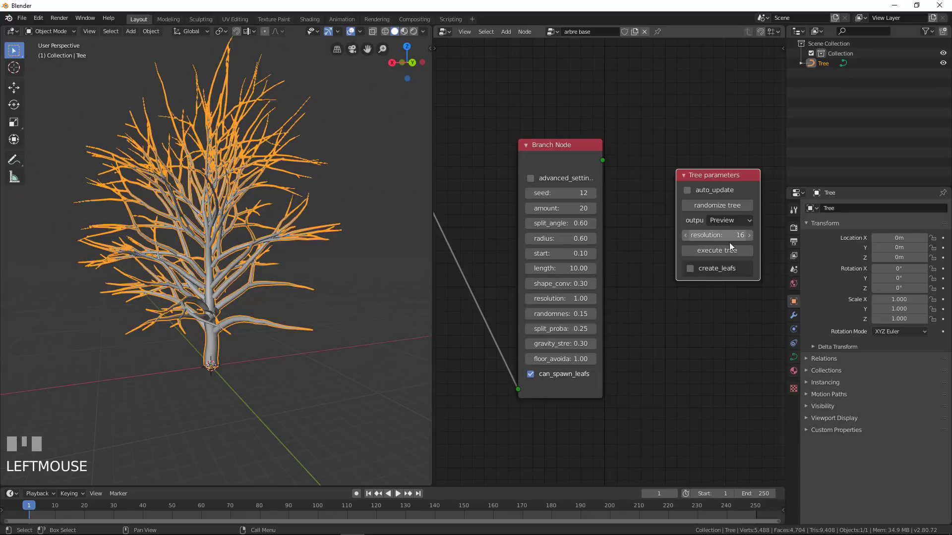
click(728, 251)
middle_drag(347, 307, 219, 321)
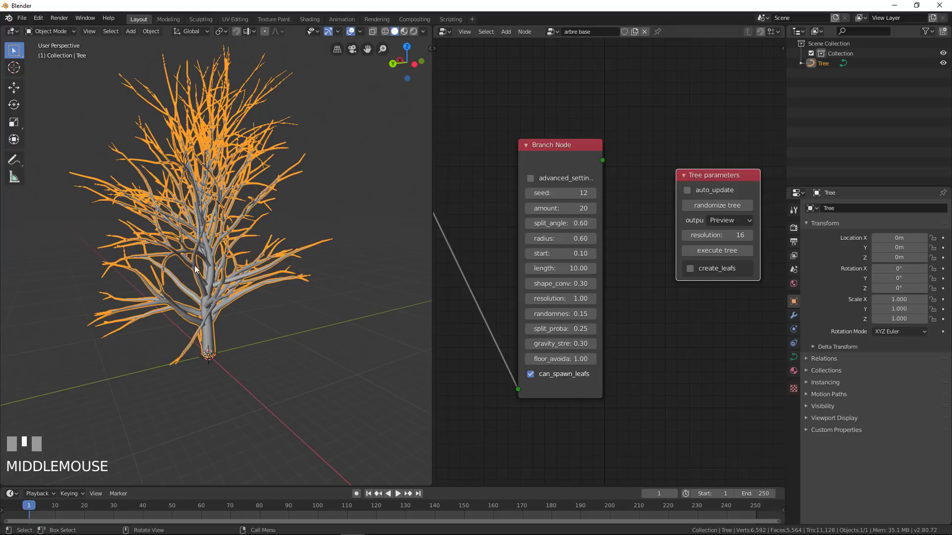
middle_drag(284, 258, 318, 268)
- Set the Branch Node's gravity strength to 1, execute the tree and inspect how the branches bend
click(575, 344)
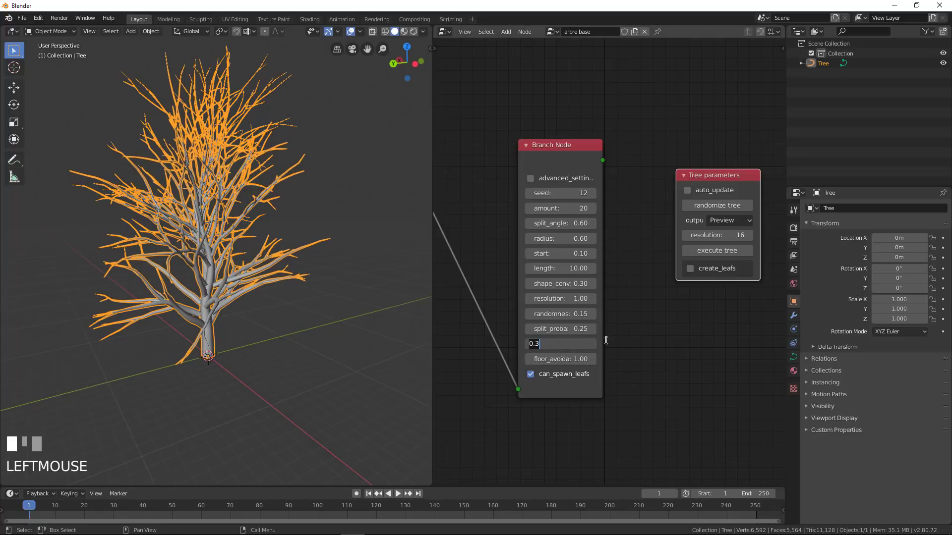
click(722, 248)
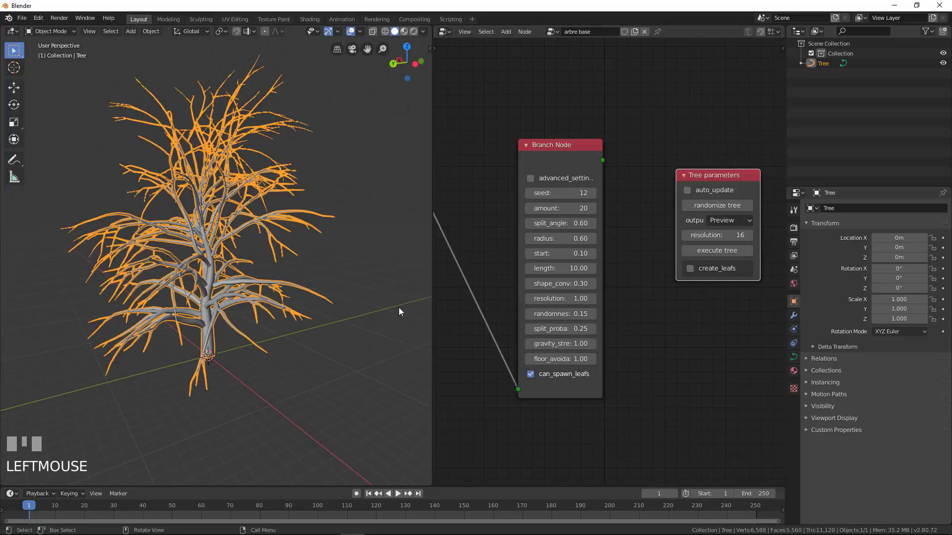
middle_drag(398, 308, 327, 295)
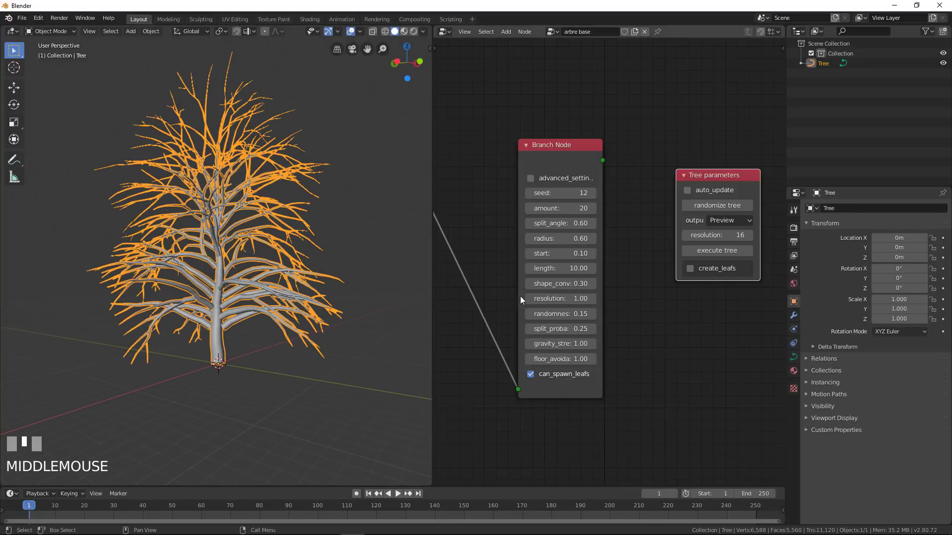
middle_drag(370, 237, 289, 307)
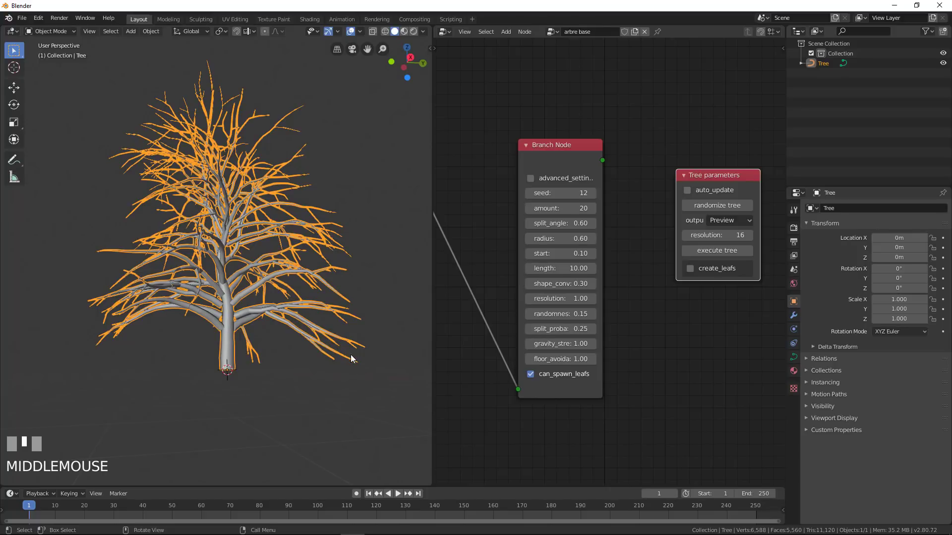
middle_drag(297, 349, 479, 381)
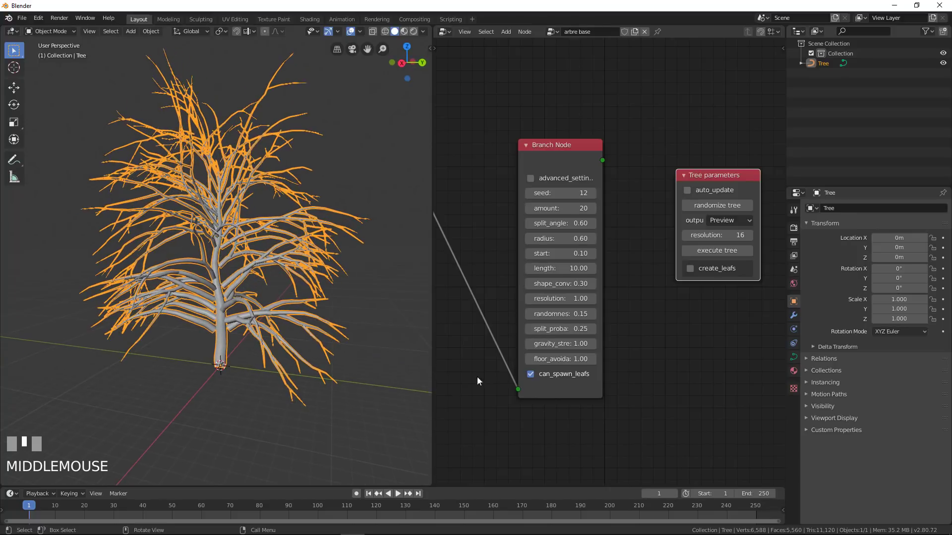
- Set the Branch Node's gravity strength to 2, execute the tree and inspect the drooping branches
click(573, 346)
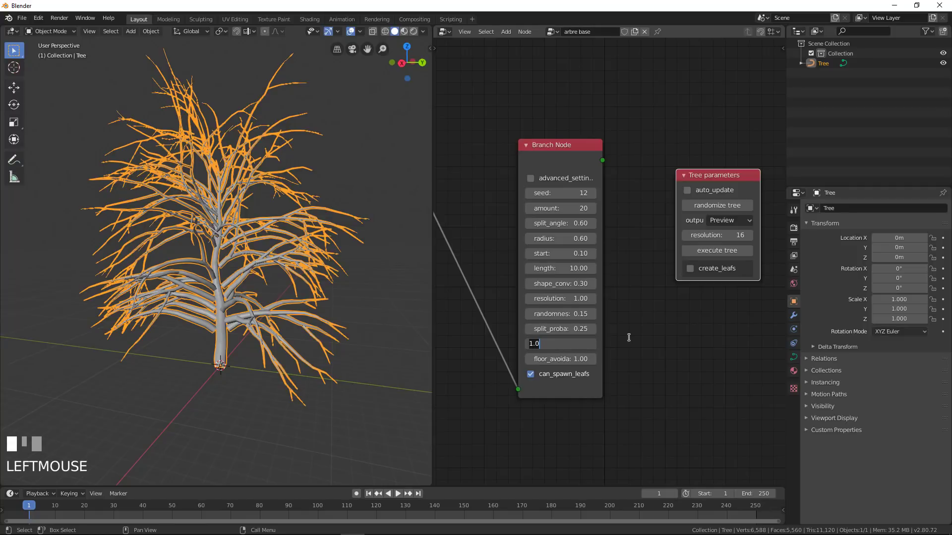
text(2)
key(Return)
click(722, 251)
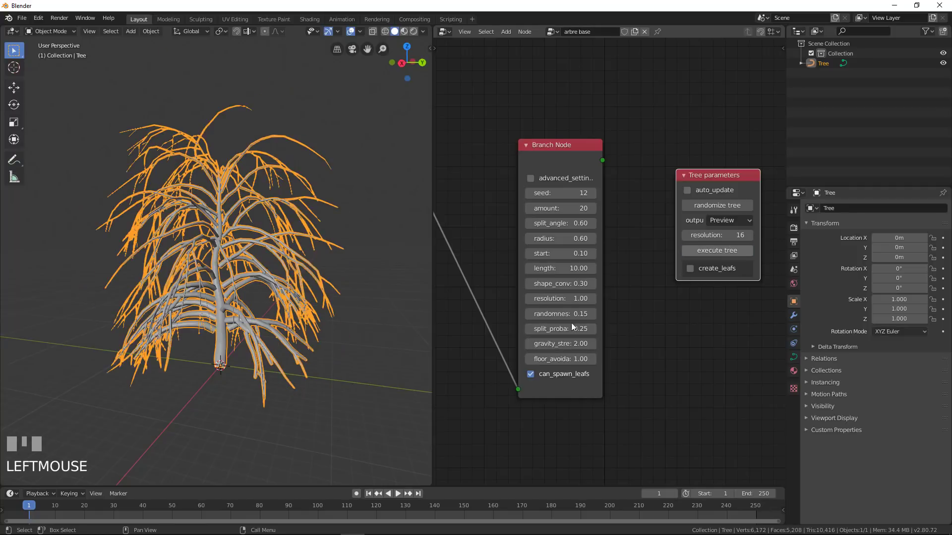
middle_drag(379, 314, 234, 355)
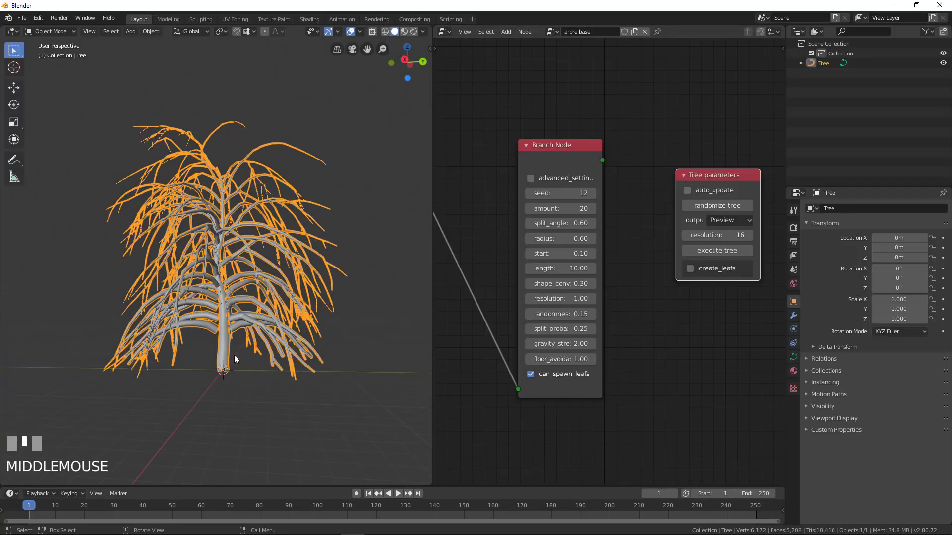
middle_drag(396, 356, 306, 368)
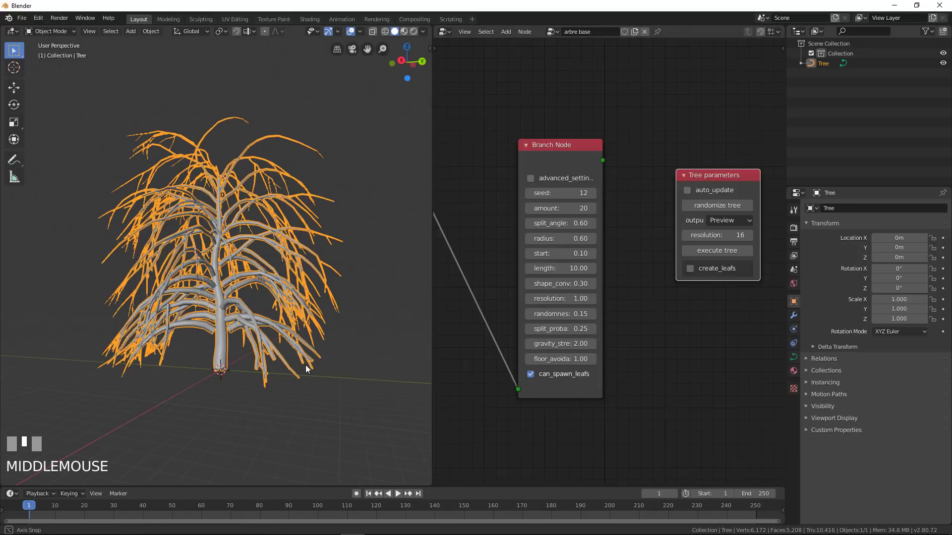
scroll(262, 254, up, 3)
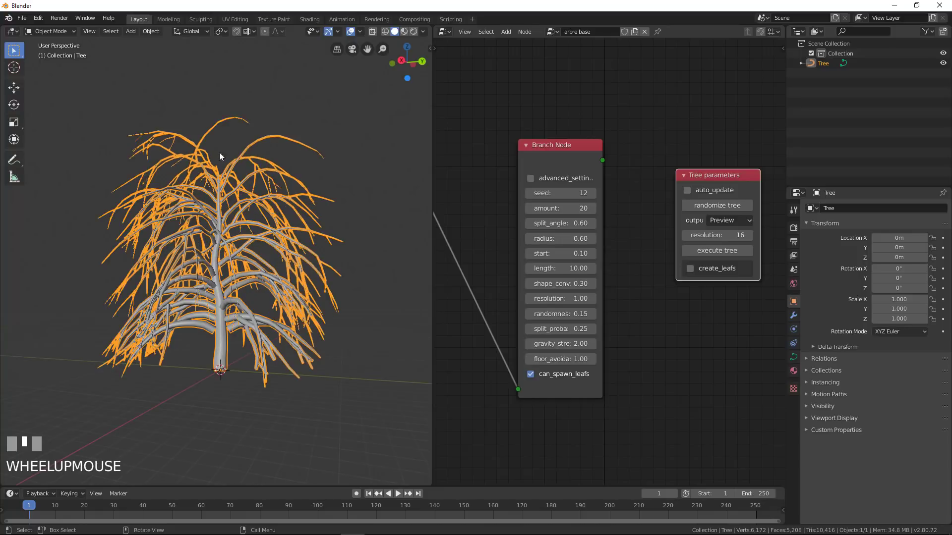
- Set the Branch Node's gravity strength to 0.5, execute the tree and view it from another side
click(577, 343)
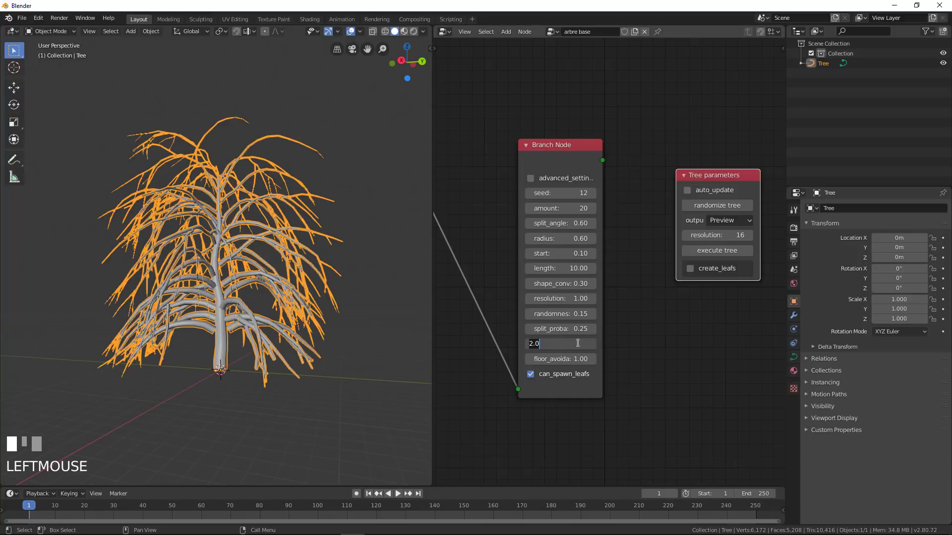
text(0.5)
click(662, 353)
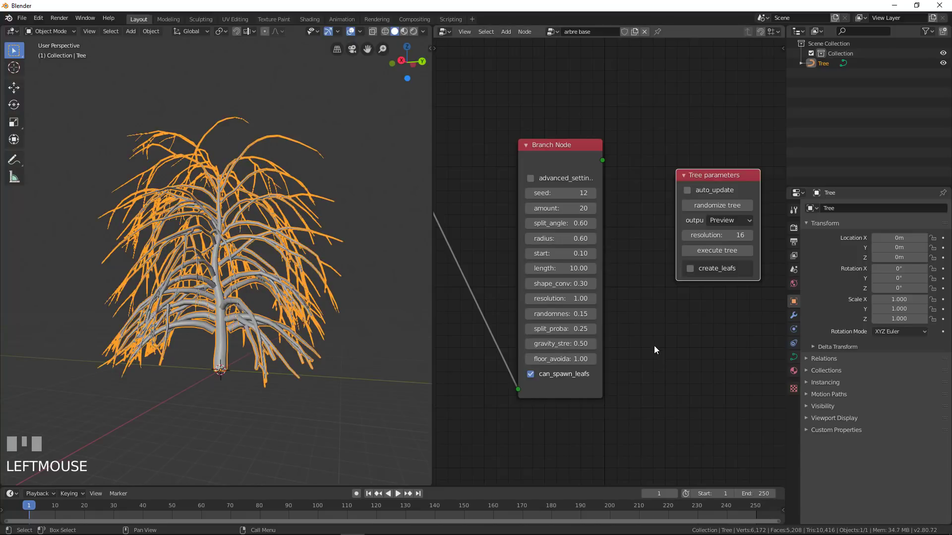
click(719, 251)
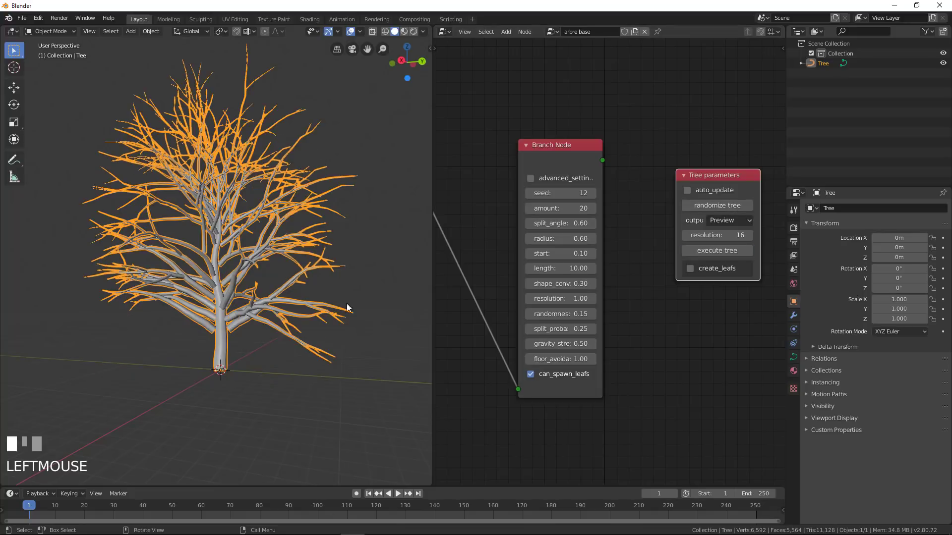
middle_drag(346, 303, 456, 347)
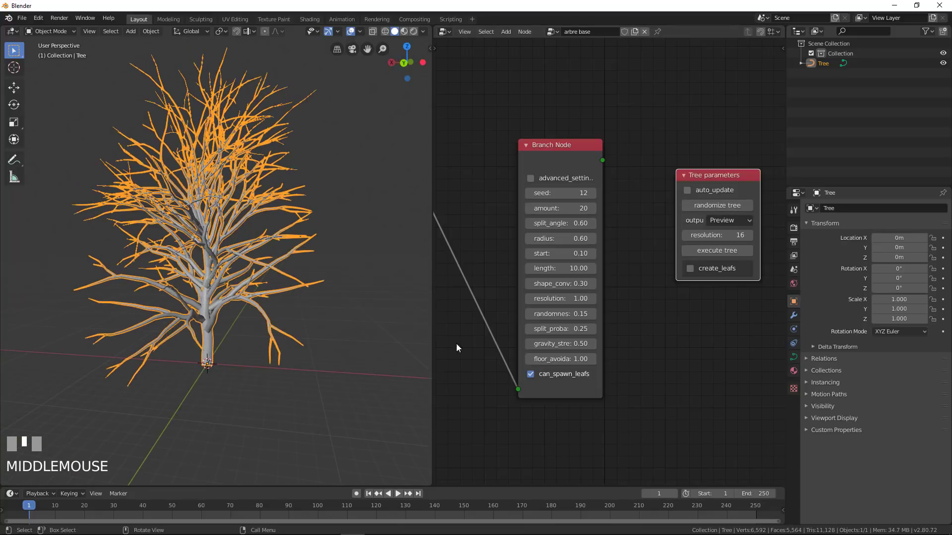
- Set the Branch Node's gravity strength to 0.8, execute the tree and look around it
click(575, 344)
text(0.8)
click(655, 352)
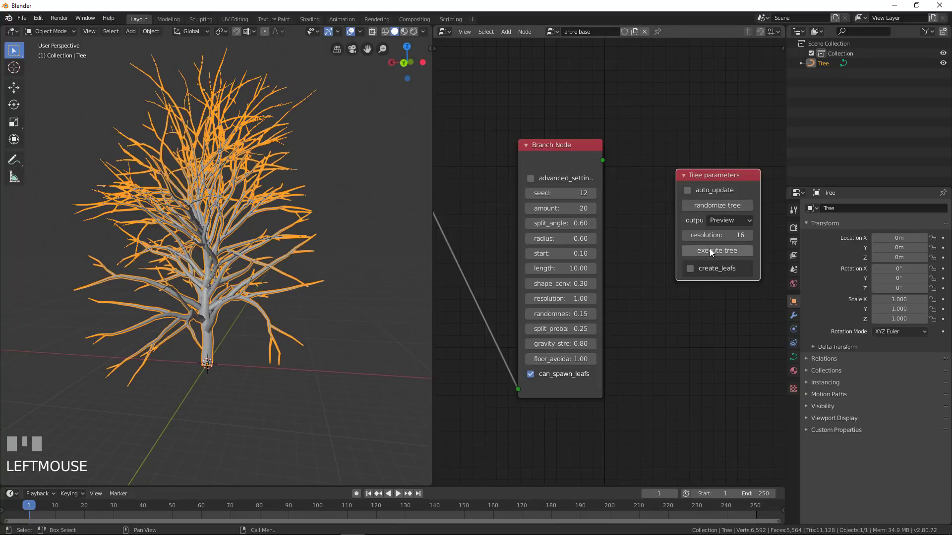
click(710, 248)
middle_drag(377, 374, 96, 311)
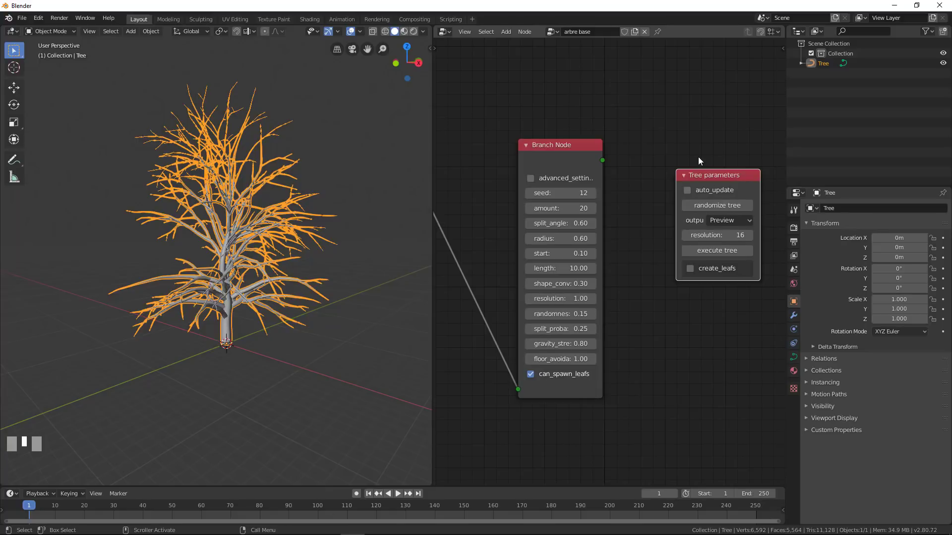
middle_drag(699, 159, 656, 145)
scroll(620, 215, up, 1)
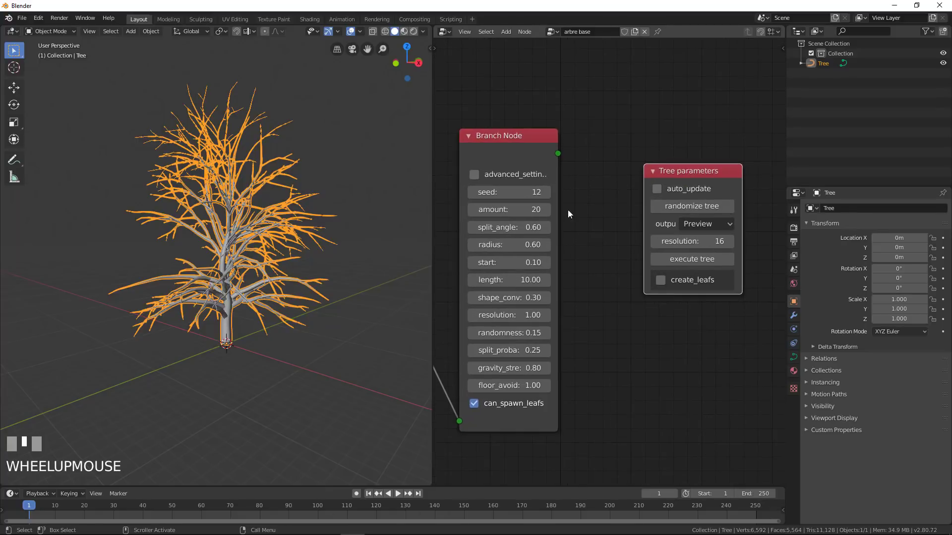
mouse_move(387, 248)
middle_down()
mouse_move(314, 275)
mouse_move(386, 258)
middle_up()
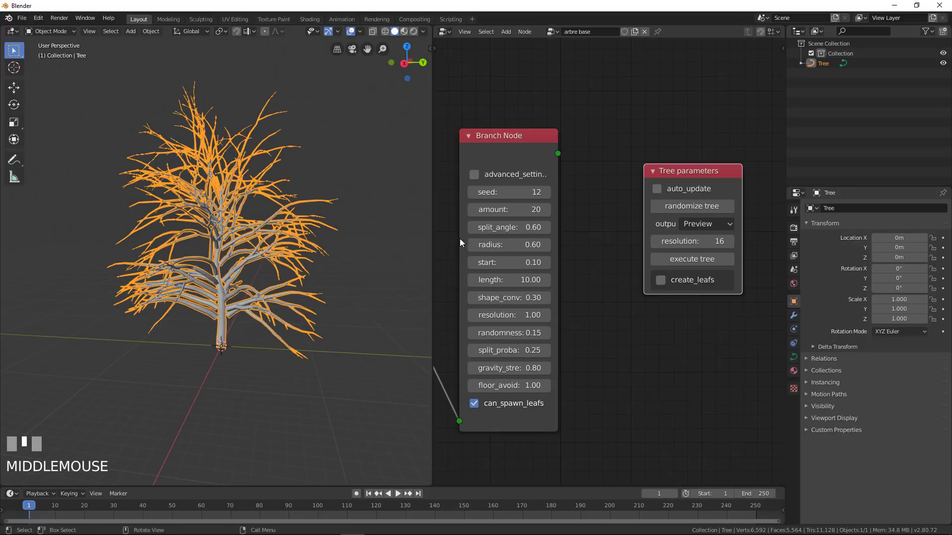
- Switch the tree parameters' output to Final, execute the tree and inspect the generated mesh
click(709, 224)
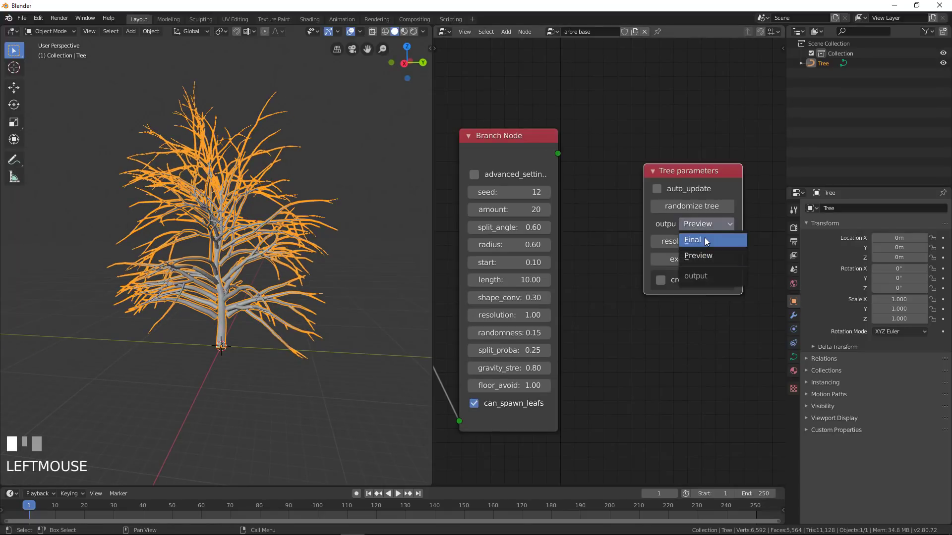
click(706, 240)
middle_drag(265, 409, 207, 382)
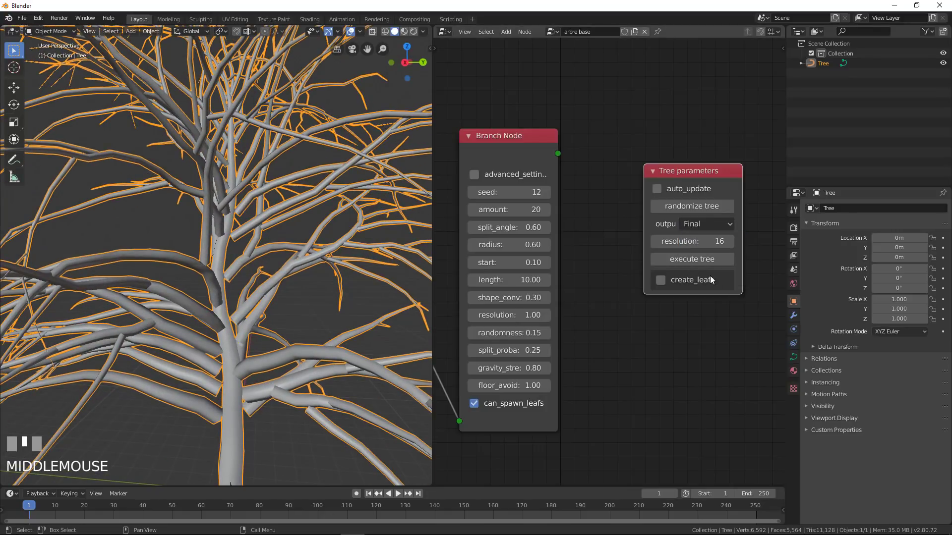
click(703, 263)
middle_drag(307, 350, 141, 342)
scroll(195, 349, down, 5)
click(217, 313)
middle_drag(217, 312, 282, 275)
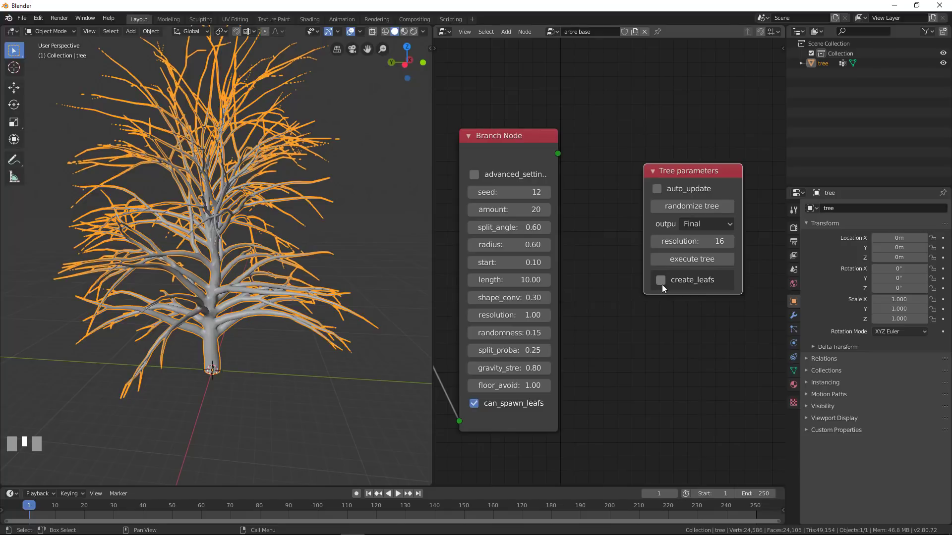
scroll(635, 346, down, 2)
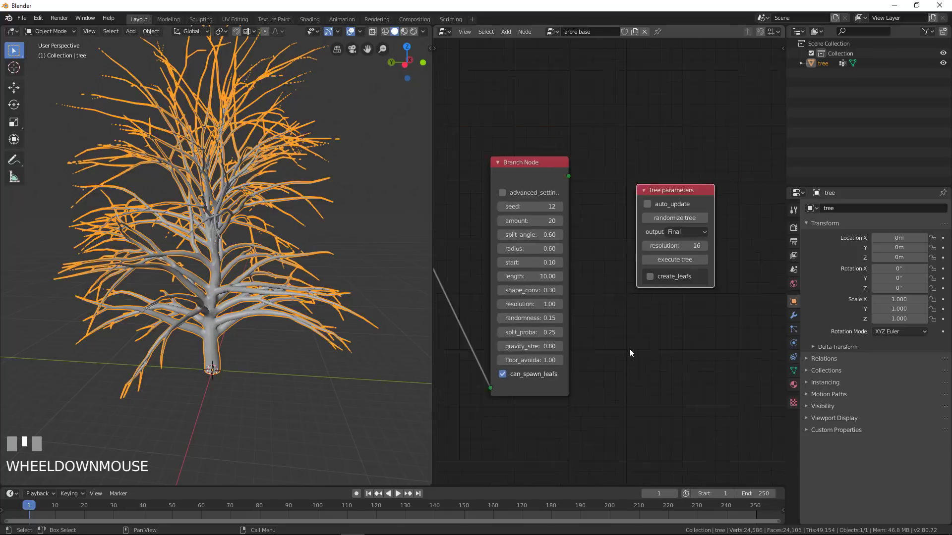
middle_drag(629, 351, 652, 311)
scroll(519, 183, down, 2)
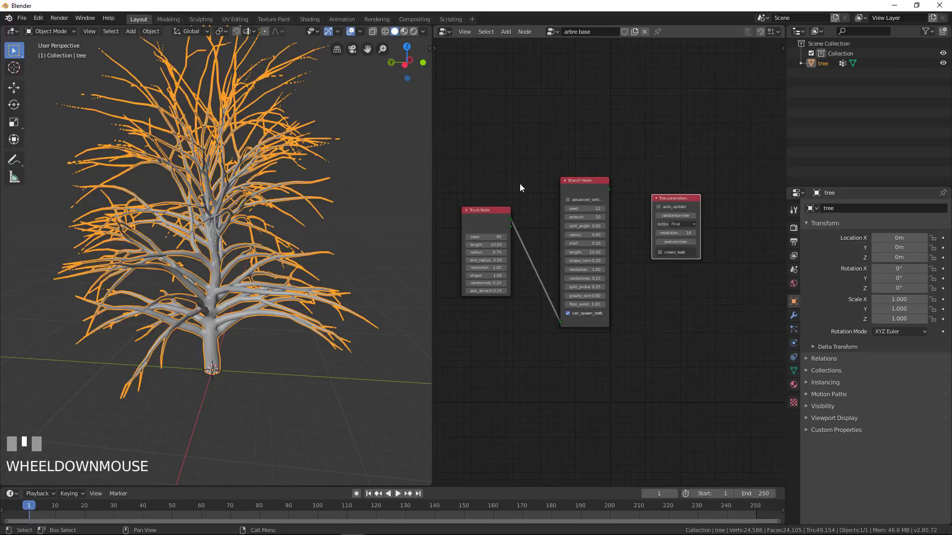
scroll(524, 188, up, 3)
scroll(522, 189, down, 2)
middle_click(521, 187)
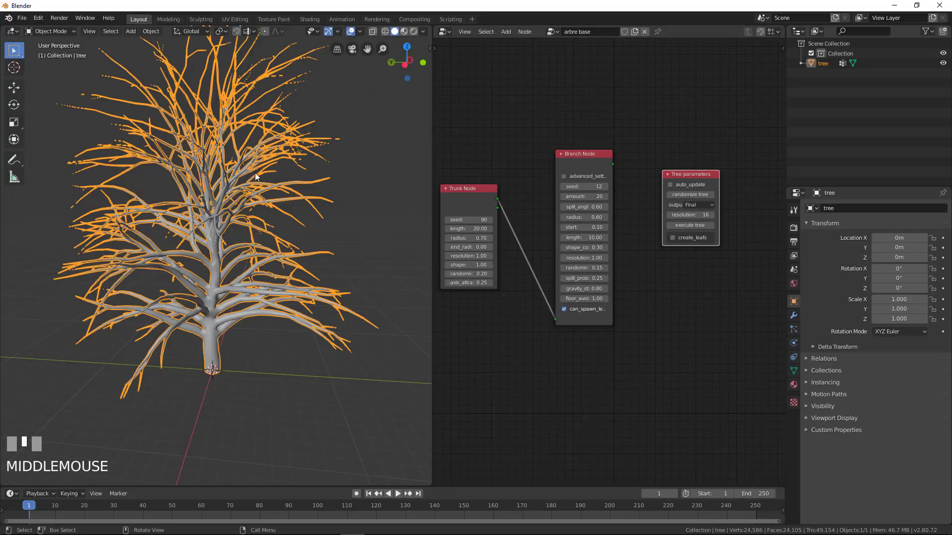
middle_drag(235, 257, 258, 240)
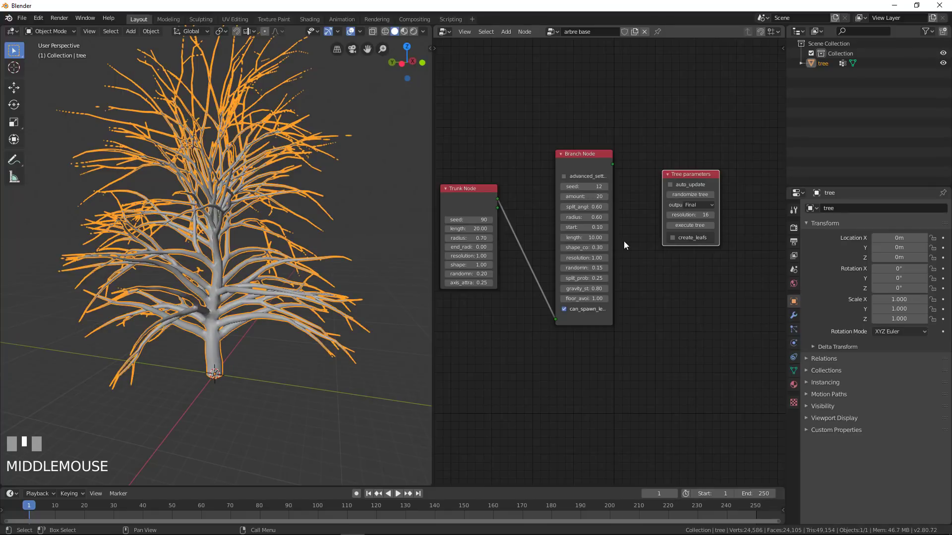
- Set the Branch Node's length to 6, execute the tree and view the shorter branches from another side
scroll(624, 241, up, 2)
middle_drag(594, 184, 591, 200)
scroll(611, 257, up, 1)
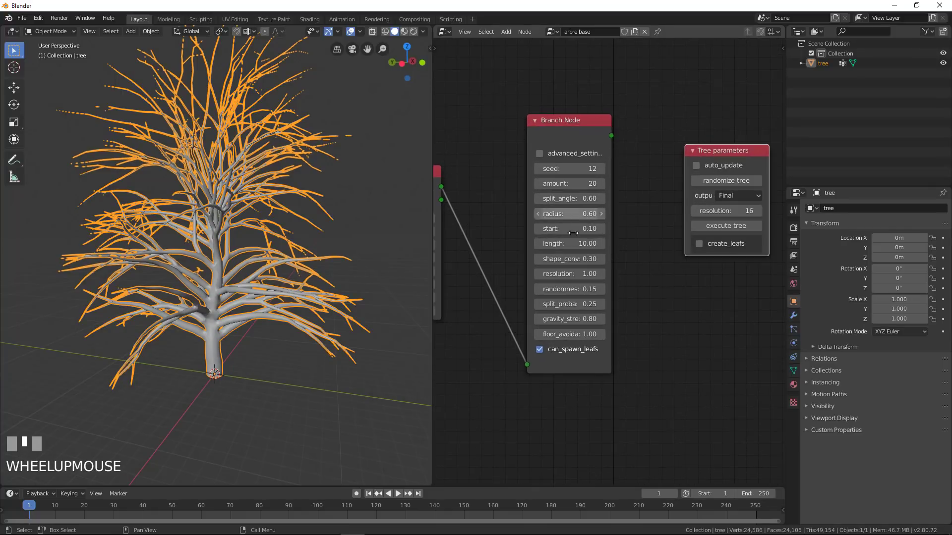
click(570, 244)
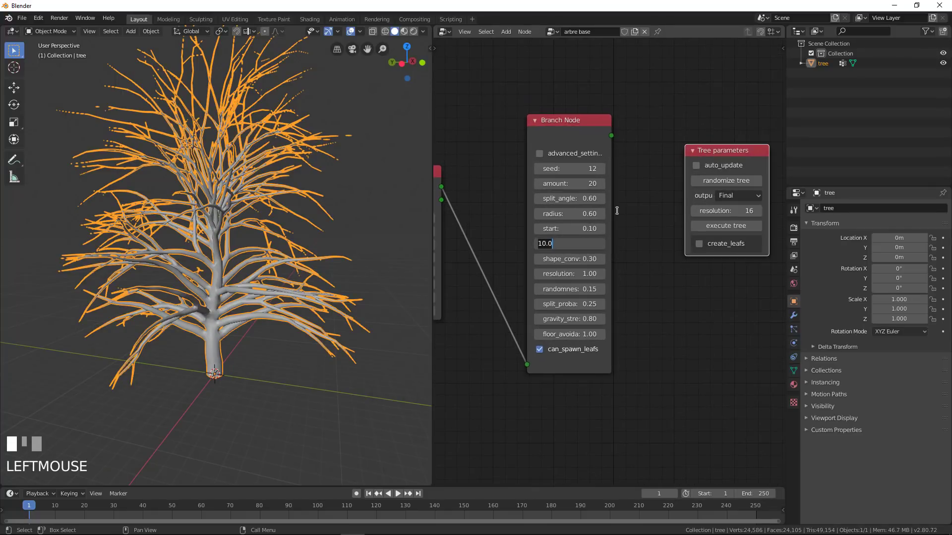
text(6)
key(Return)
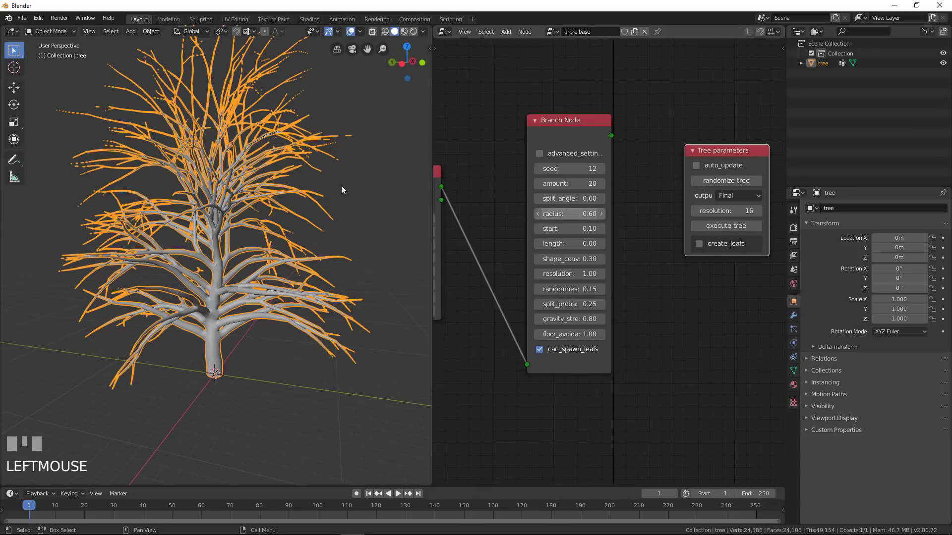
click(728, 224)
middle_drag(331, 301, 295, 279)
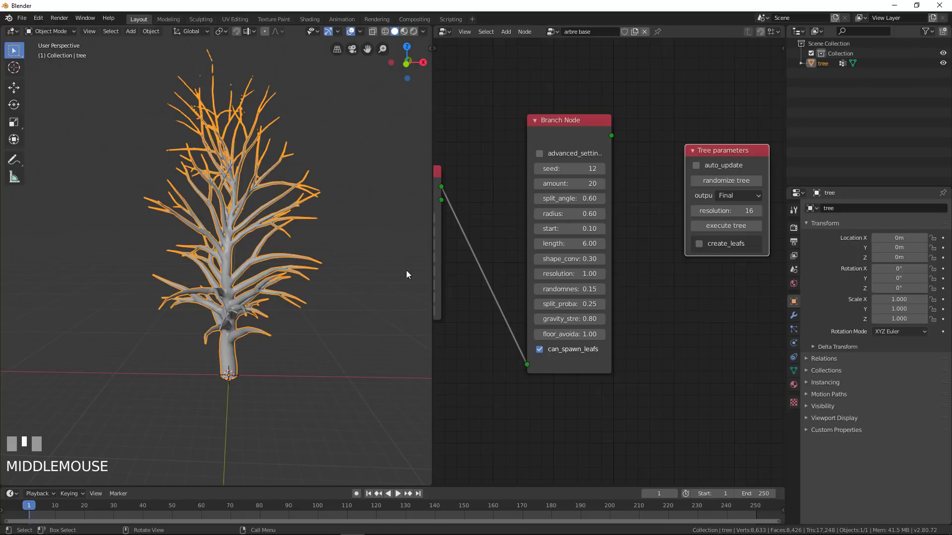
- Set the Branch Node's split probability to 0.3, execute the tree and inspect its branching
click(586, 301)
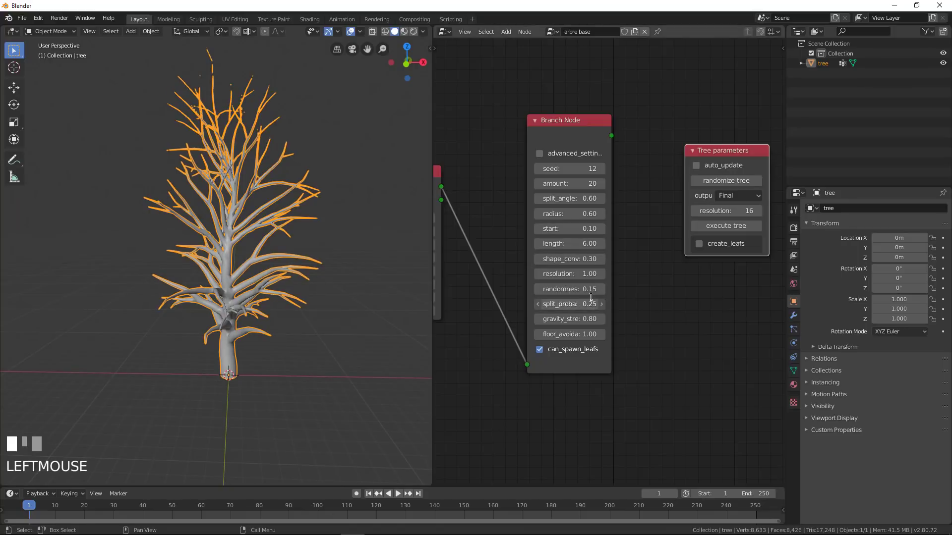
text(0.3)
key(Return)
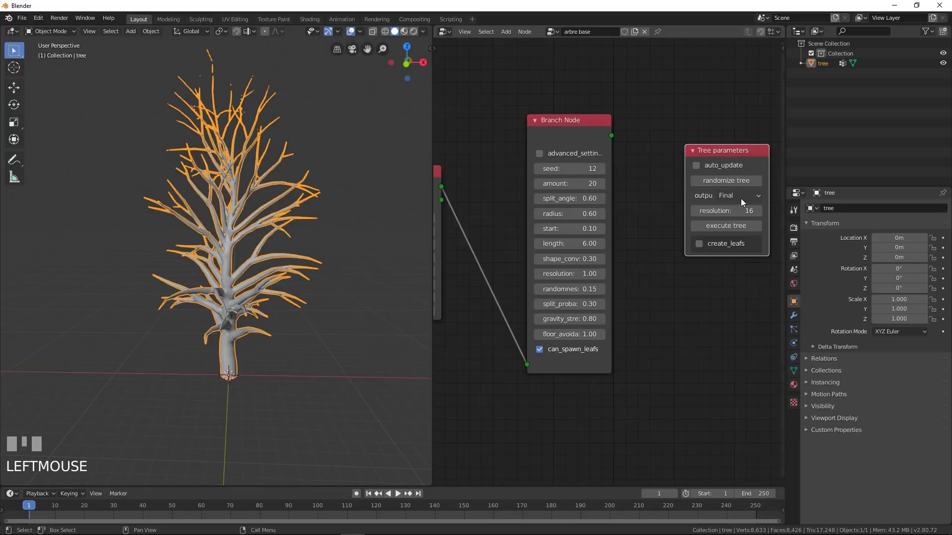
click(735, 226)
middle_drag(284, 290, 264, 289)
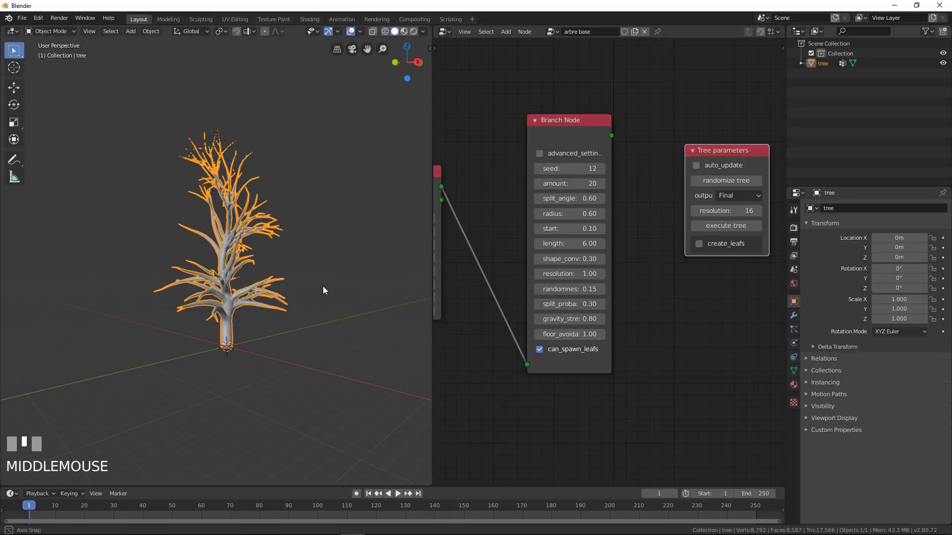
scroll(664, 201, down, 1)
scroll(616, 167, up, 1)
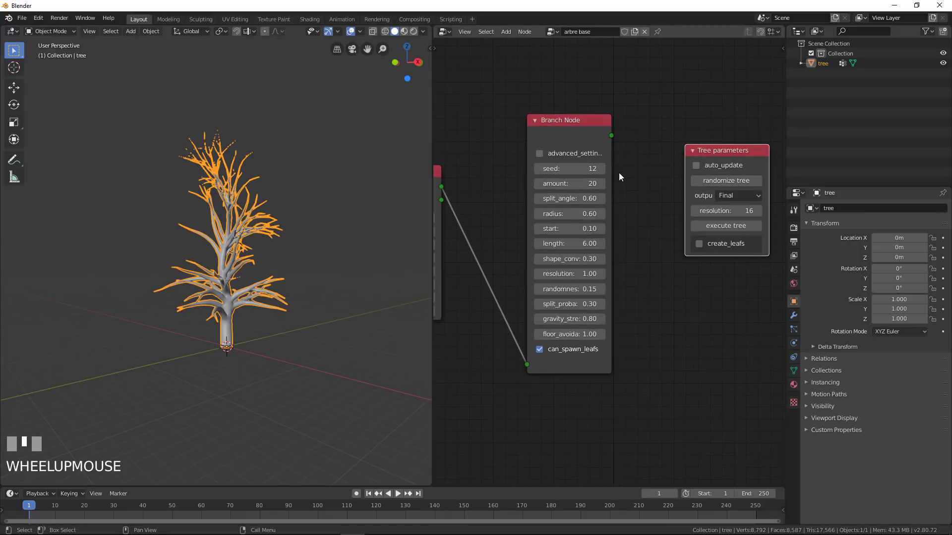
- Add a Grow Node and place it between the Branch Node and the Tree parameters node
key(shift+a)
mouse_move(630, 175)
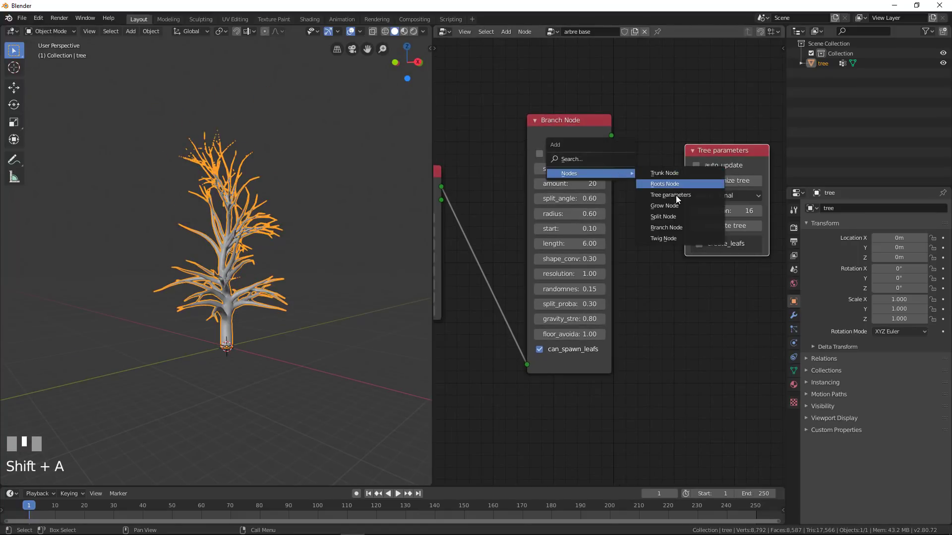
click(677, 205)
click(624, 101)
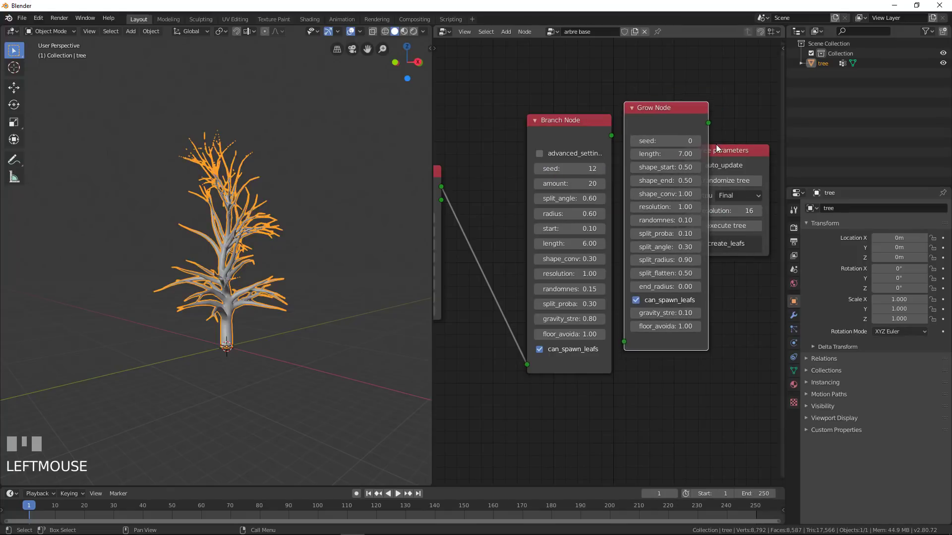
drag(718, 147, 763, 148)
scroll(719, 74, down, 3)
middle_drag(717, 72, 654, 97)
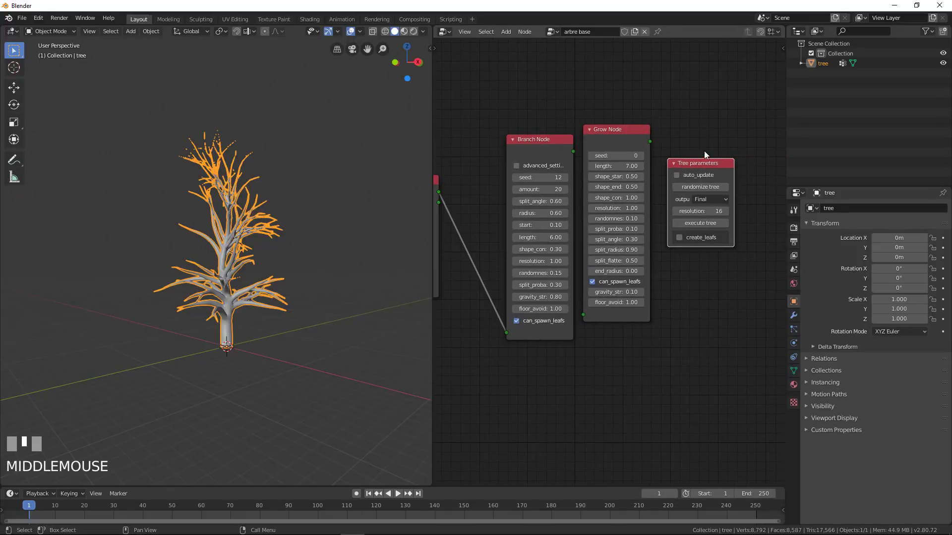
drag(712, 166, 747, 172)
drag(628, 139, 651, 144)
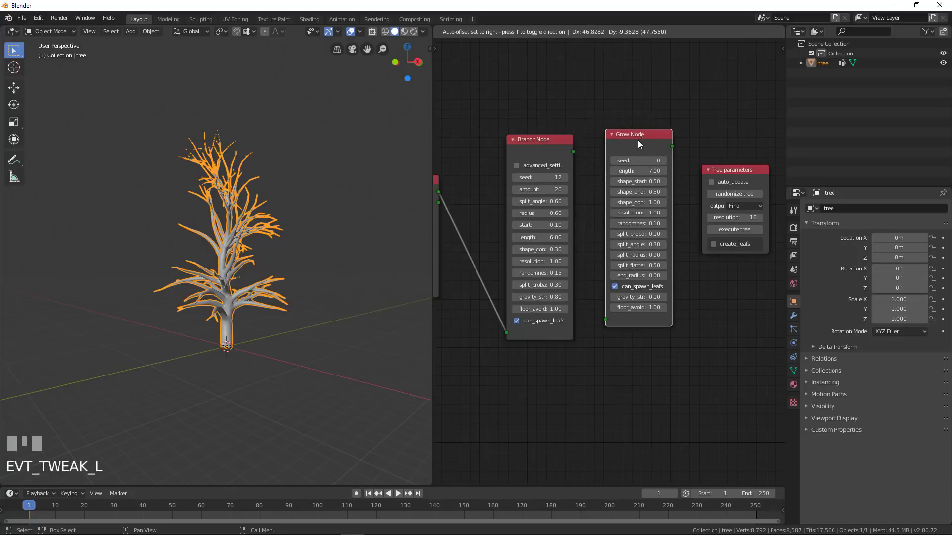
- Link the Branch Node's first output to the Grow Node's input and try to execute the tree
drag(573, 150, 606, 319)
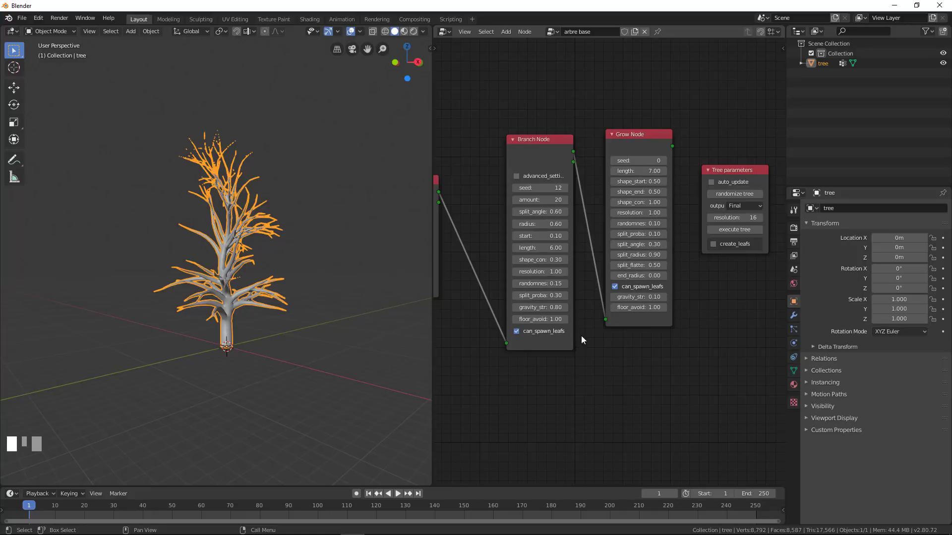
scroll(626, 340, down, 1)
scroll(729, 200, up, 2)
middle_drag(729, 200, 716, 197)
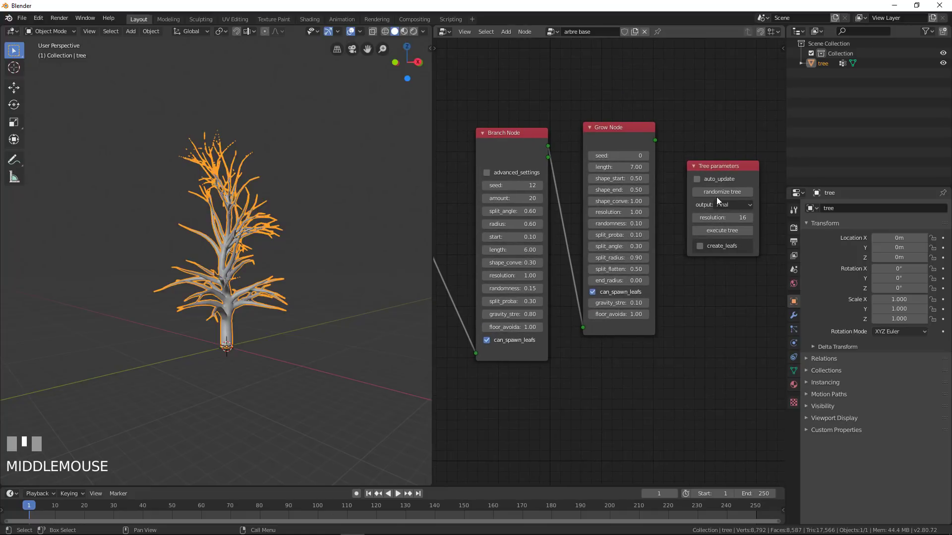
click(721, 230)
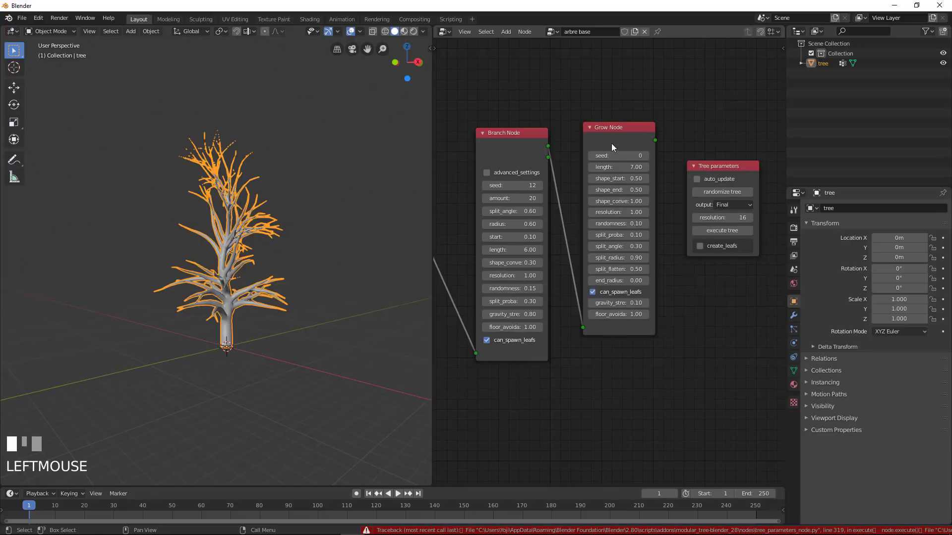
click(729, 232)
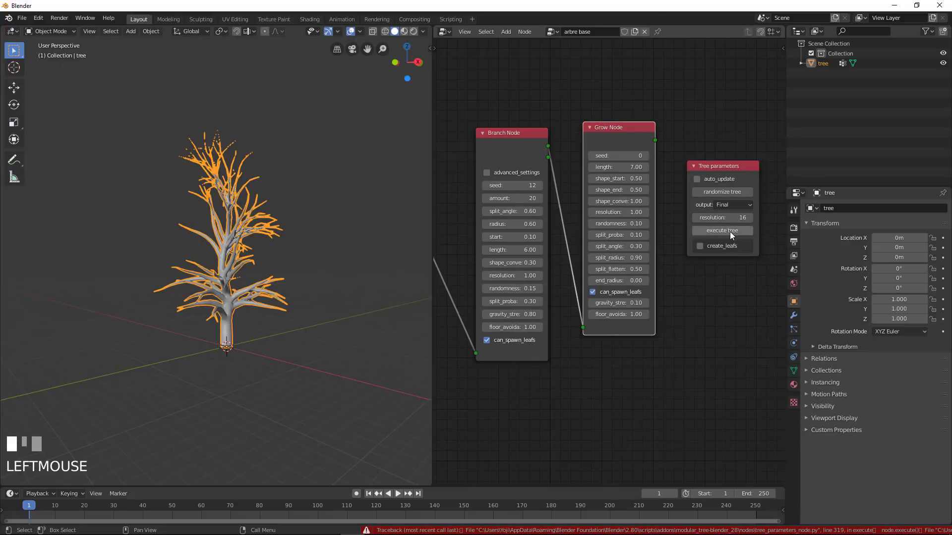
- Delete the Grow Node, move the Branch Node closer to the Tree parameters node and view the tree
click(612, 133)
mouse_move(613, 133)
mouse_down()
mouse_move(619, 145)
mouse_move(615, 105)
mouse_move(612, 115)
mouse_up()
key(BackSpace)
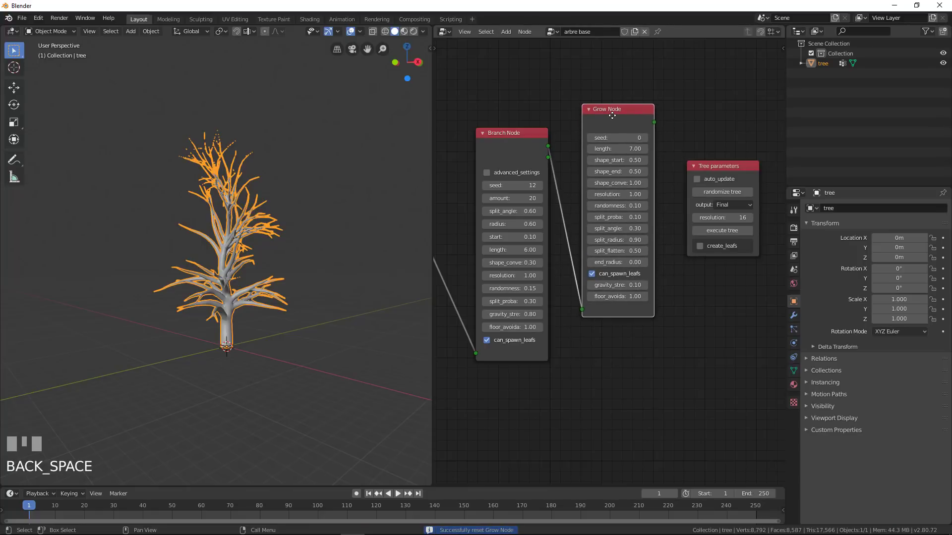
key(x)
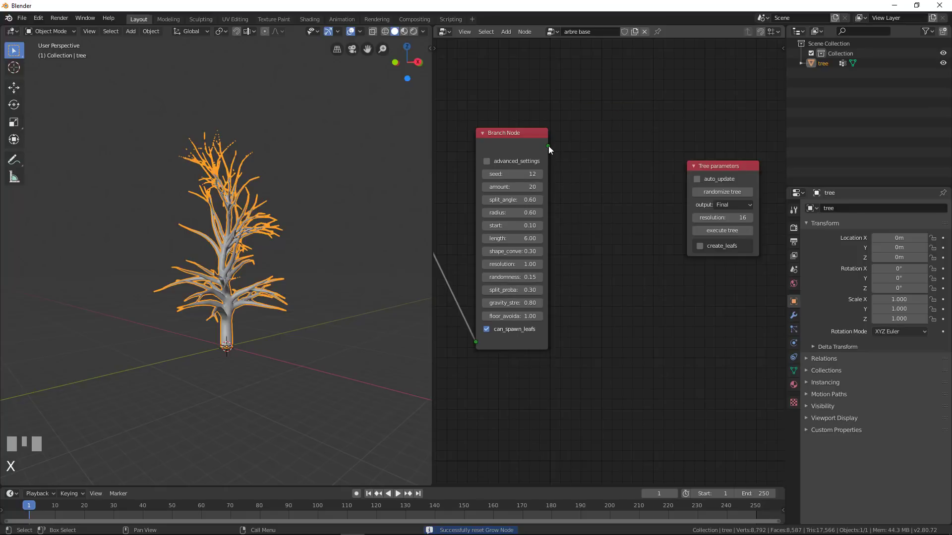
drag(518, 144, 544, 134)
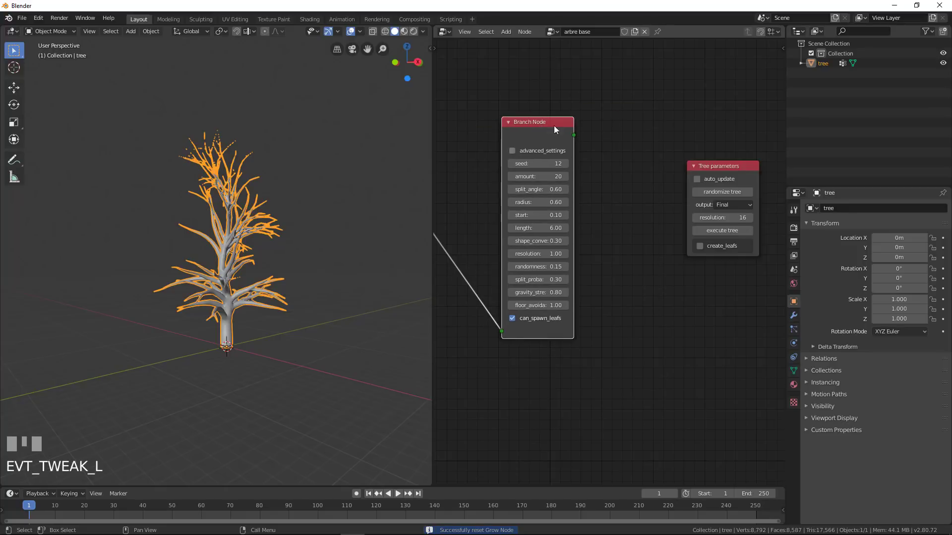
middle_drag(278, 272, 243, 267)
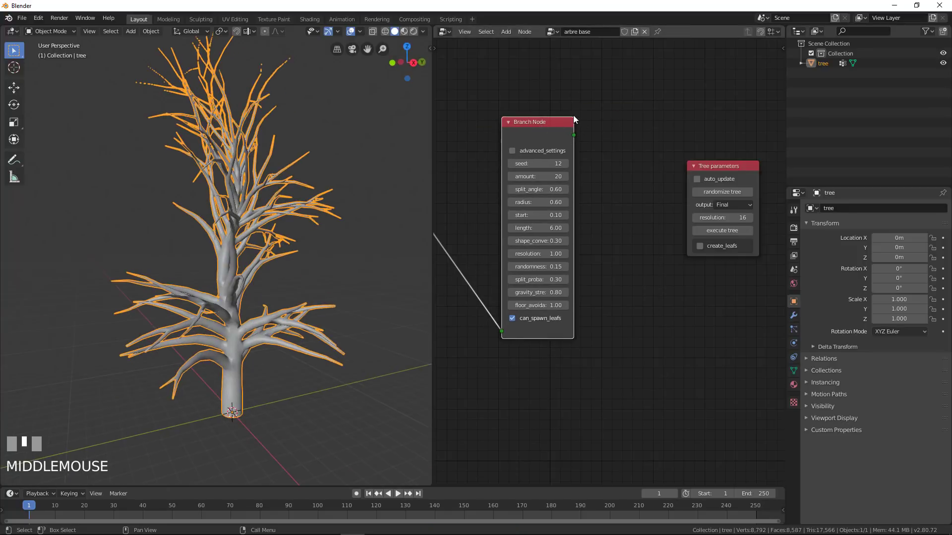
- Add a Roots Node to the tree graph and place it below the Branch Node
scroll(586, 151, down, 1)
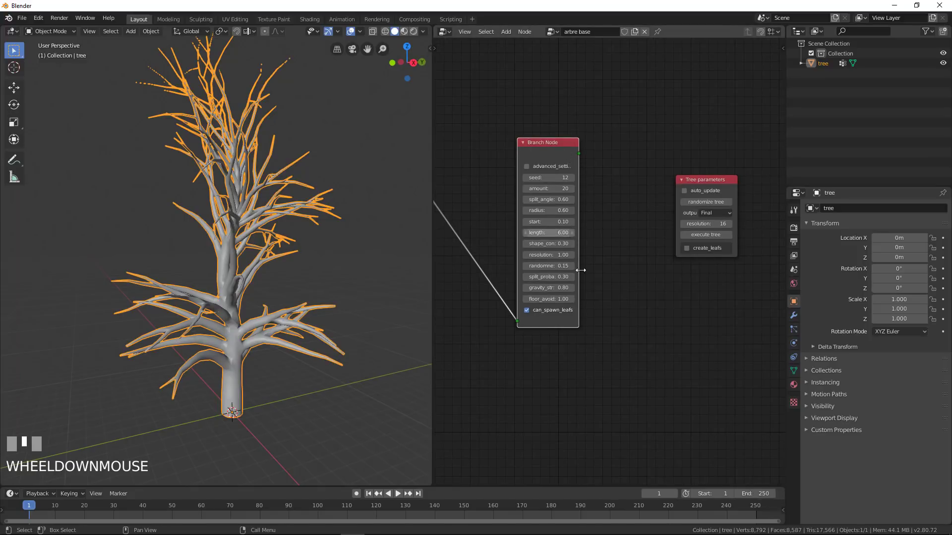
scroll(490, 184, down, 1)
middle_drag(490, 183, 563, 159)
scroll(650, 177, up, 1)
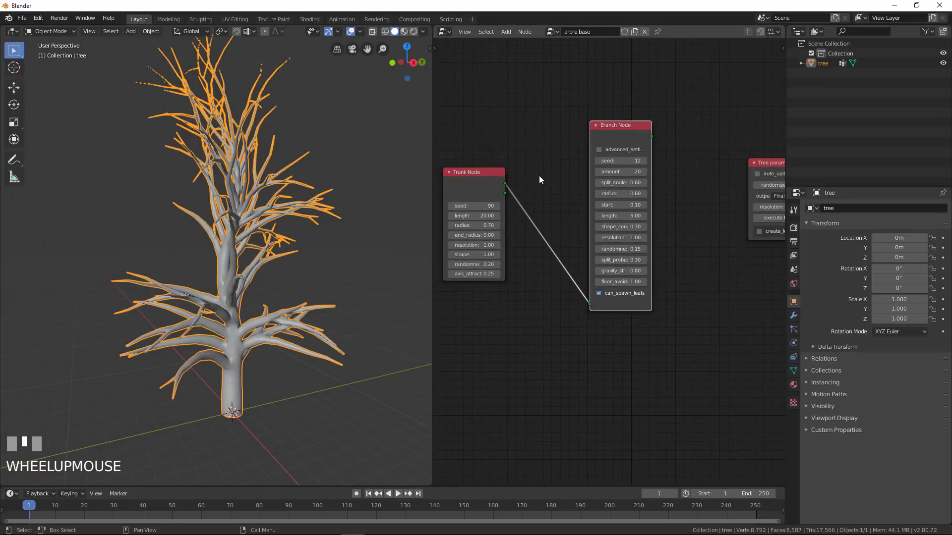
key(shift+a)
mouse_move(519, 299)
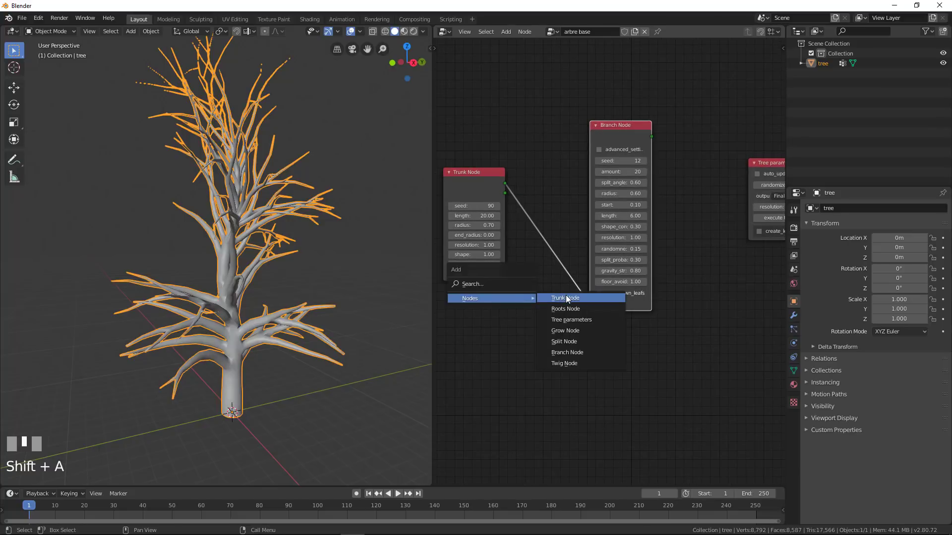
click(565, 309)
click(509, 339)
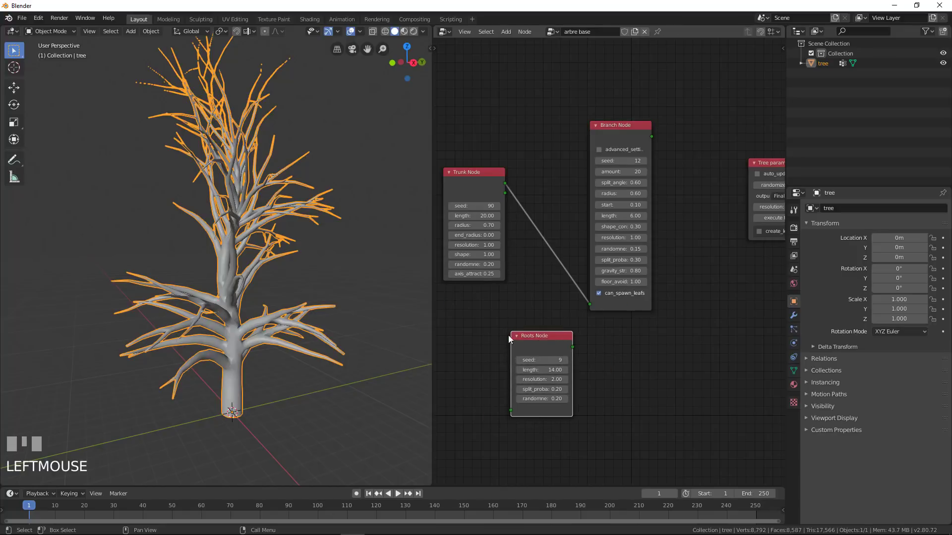
drag(546, 337, 579, 338)
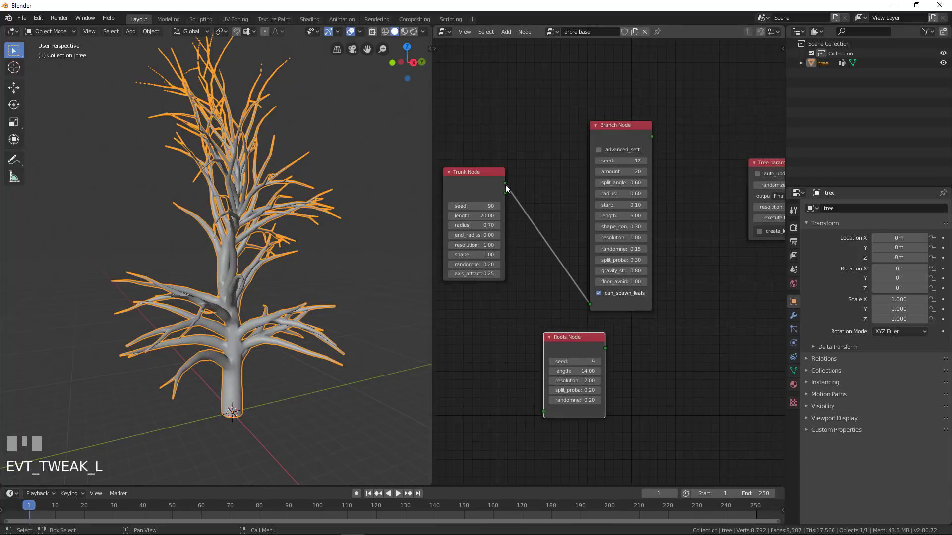
- Link the Trunk Node's second output to the Roots Node's input, execute the tree and inspect the roots
drag(505, 193, 543, 412)
middle_drag(689, 325, 655, 333)
click(747, 227)
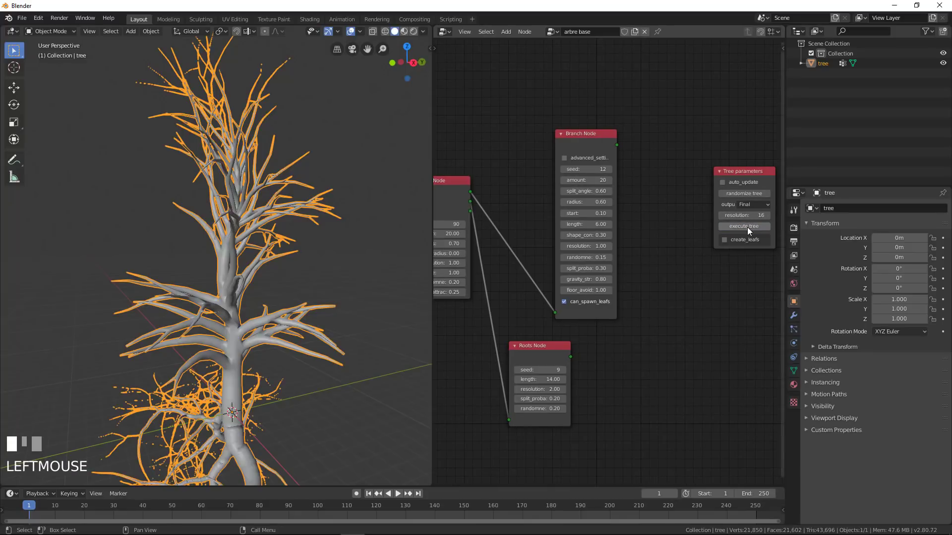
scroll(198, 347, down, 2)
middle_drag(198, 347, 91, 352)
scroll(208, 367, up, 4)
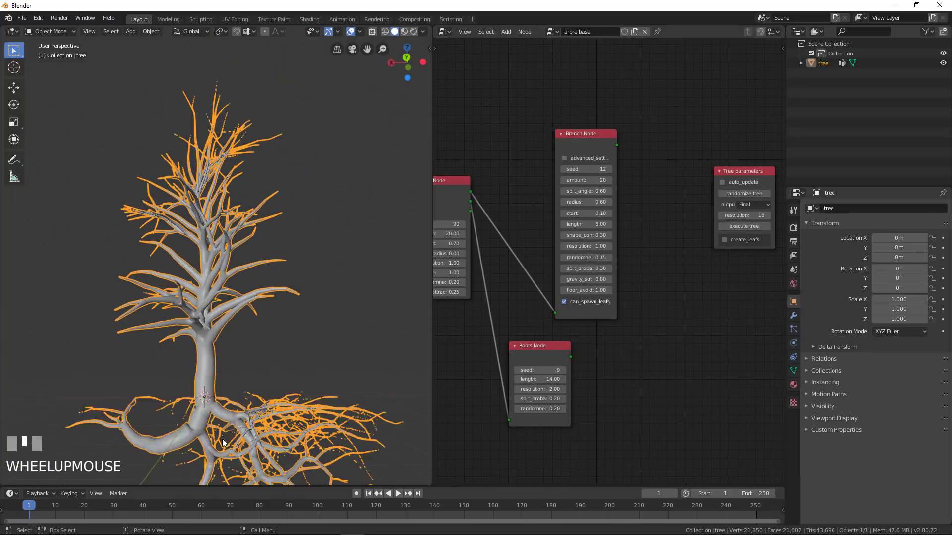
shift+middle_drag(282, 402, 231, 302)
scroll(306, 331, up, 4)
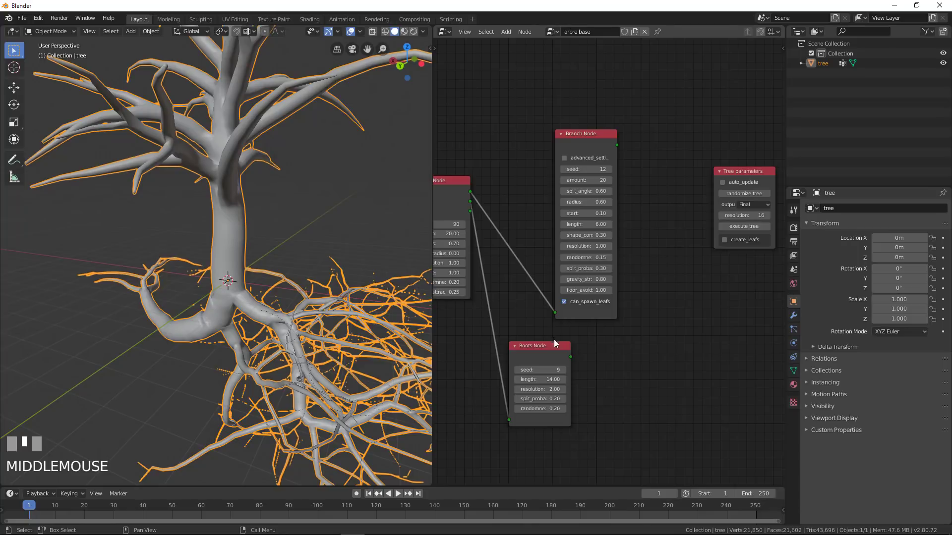
- Examine the Roots Node's settings and the shape of the generated roots around the trunk base
scroll(616, 304, up, 3)
middle_drag(616, 305, 644, 211)
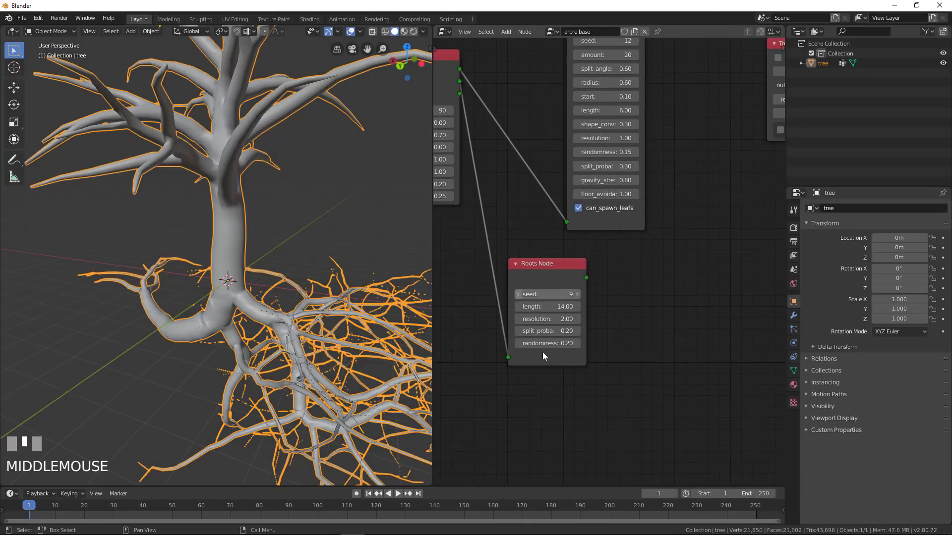
scroll(570, 287, up, 2)
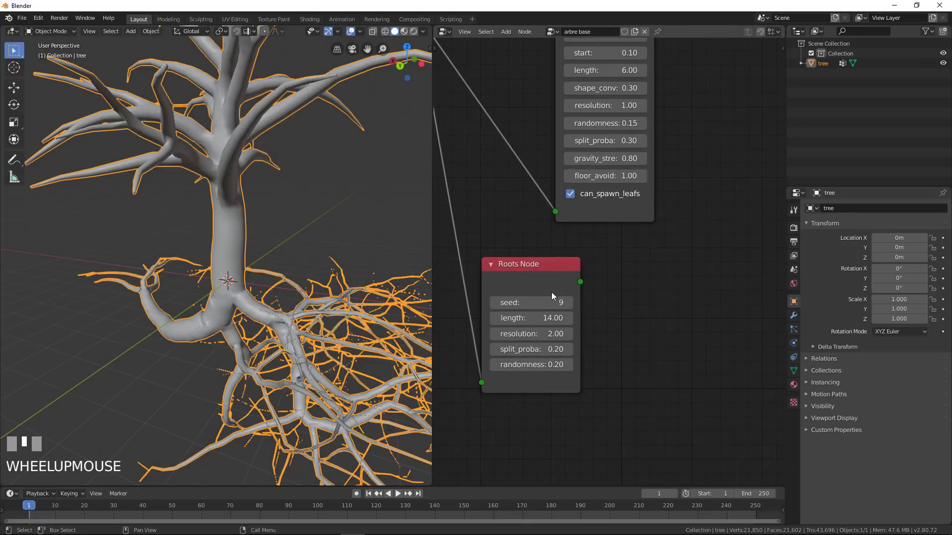
click(537, 270)
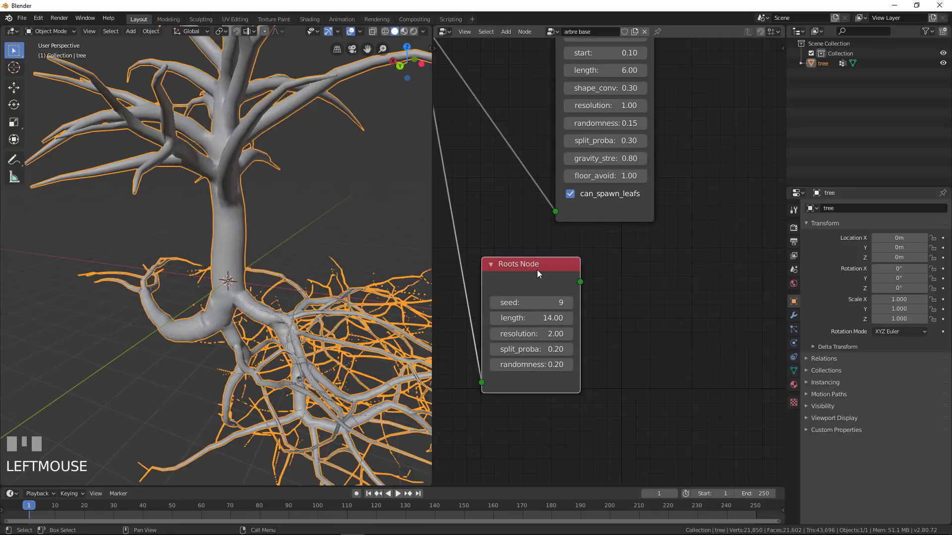
key(Home)
scroll(291, 319, down, 3)
scroll(291, 316, up, 2)
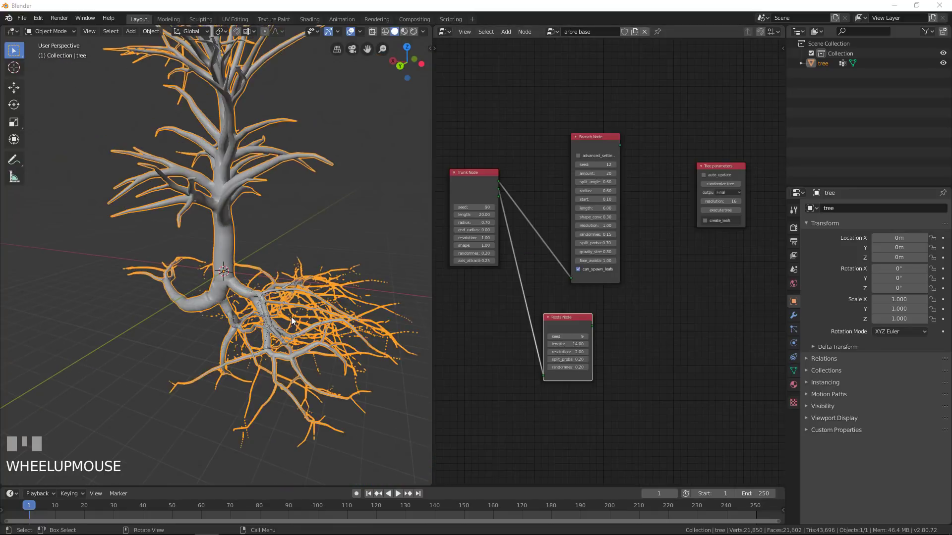
middle_drag(291, 317, 403, 293)
- Delete the Roots Node, execute the tree again and view the tree without roots
click(565, 317)
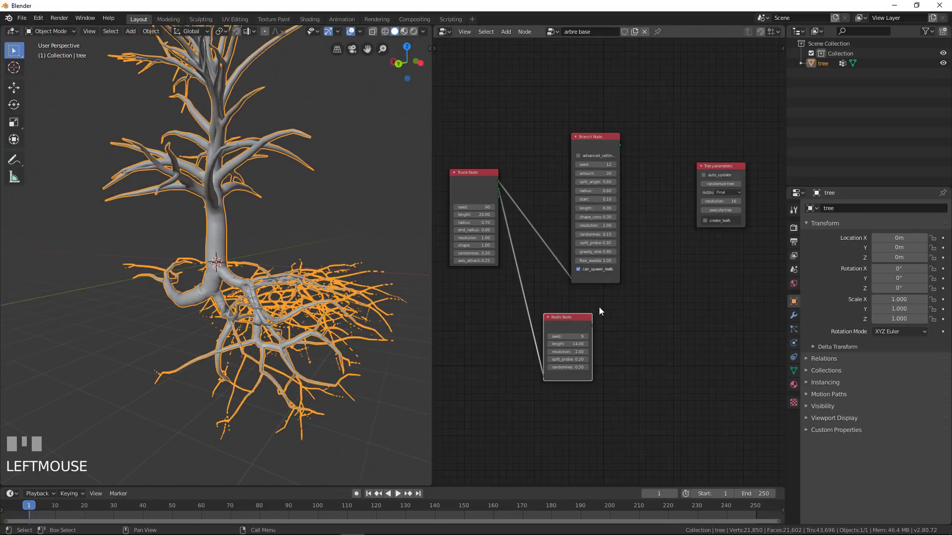
key(Delete)
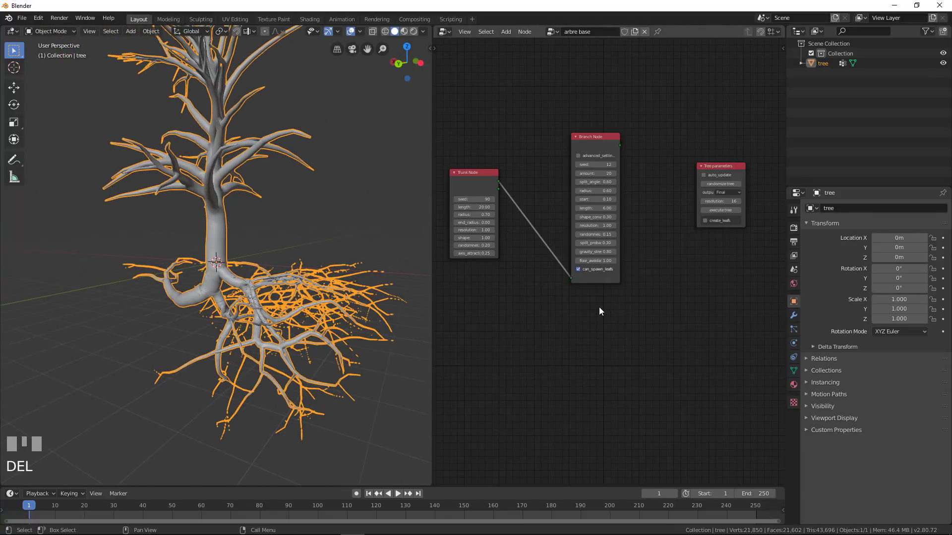
scroll(632, 221, down, 1)
scroll(647, 227, up, 2)
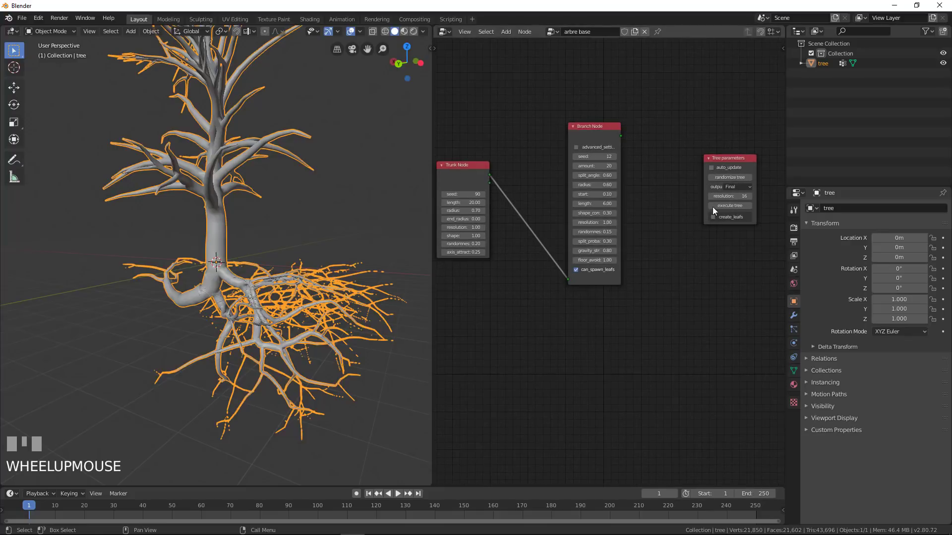
click(738, 205)
scroll(272, 278, down, 3)
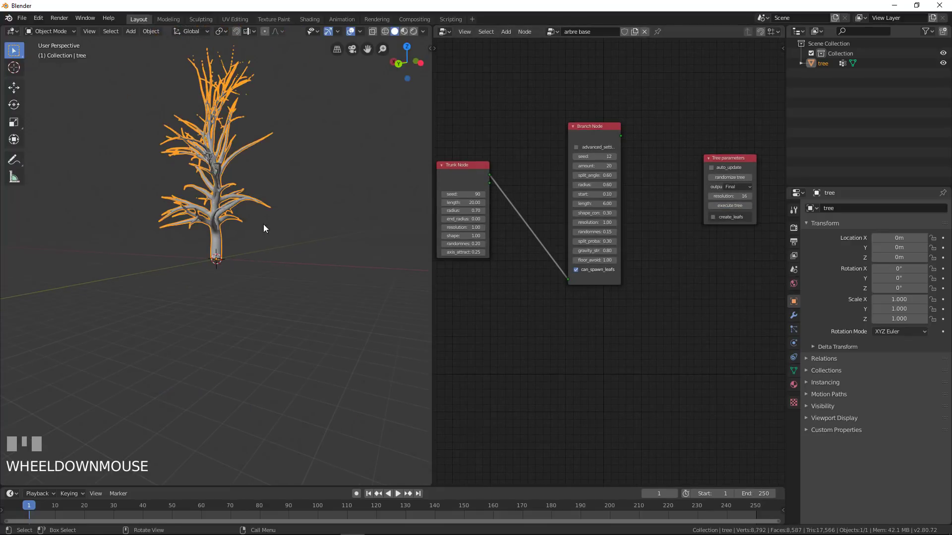
middle_drag(263, 224, 263, 315)
scroll(295, 282, up, 5)
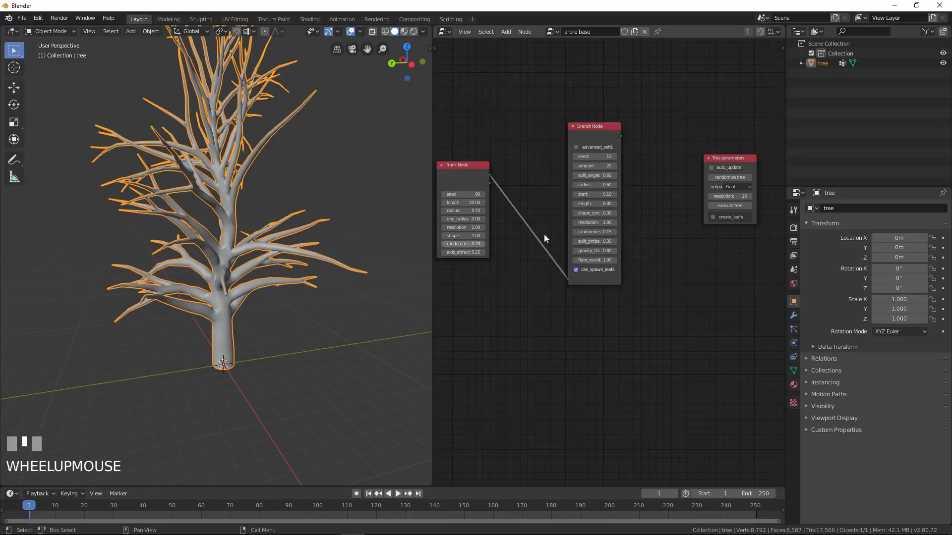
- Set the Branch Node's length to 8, execute the tree and inspect the longer branches
scroll(664, 209, up, 1)
middle_drag(659, 212, 613, 213)
click(615, 210)
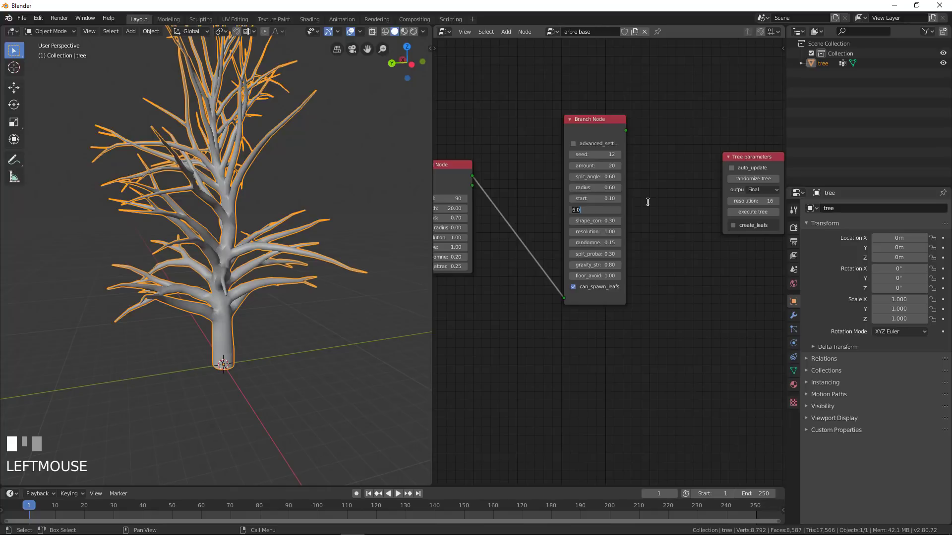
text(8)
key(Return)
click(753, 212)
scroll(236, 228, down, 1)
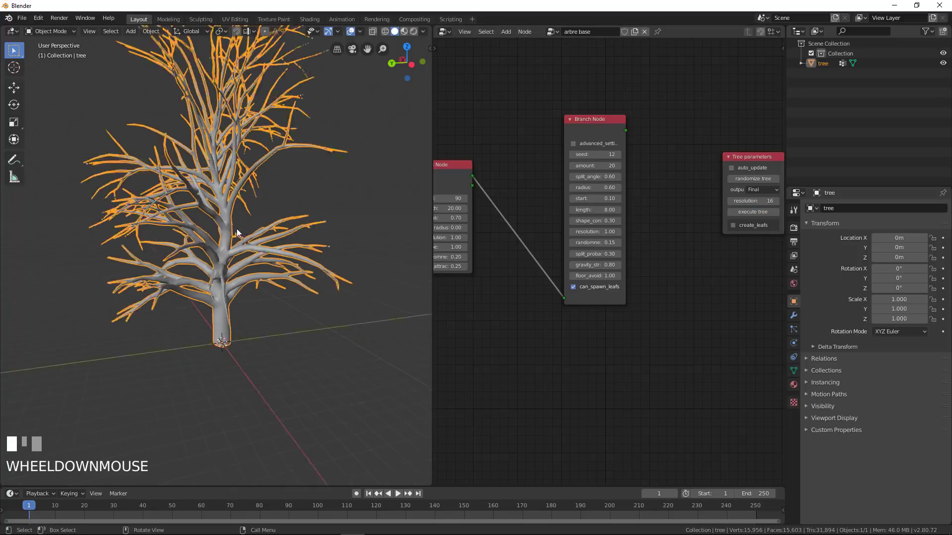
middle_drag(236, 228, 367, 253)
scroll(254, 248, up, 2)
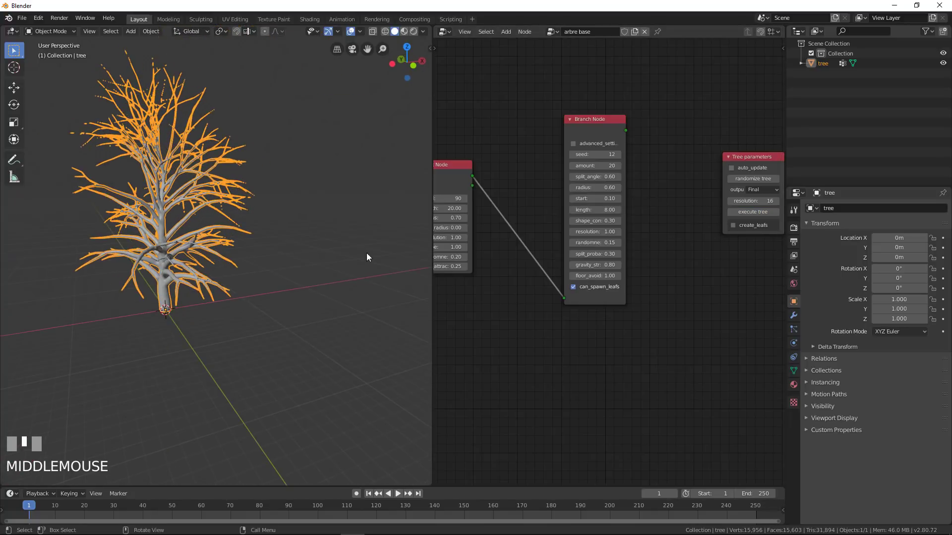
- Set the Branch Node's length to 9, execute the tree and view the result from several sides
click(602, 210)
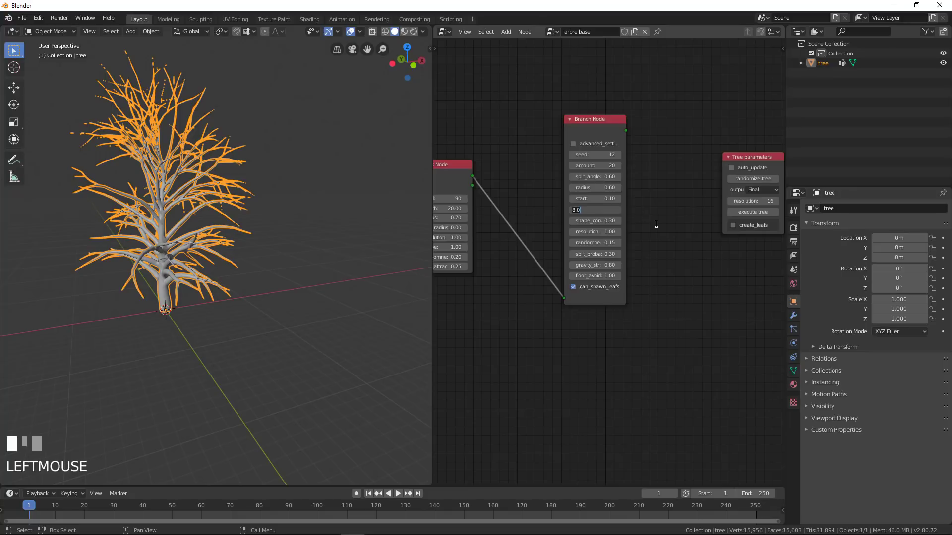
text(9)
key(Return)
click(763, 211)
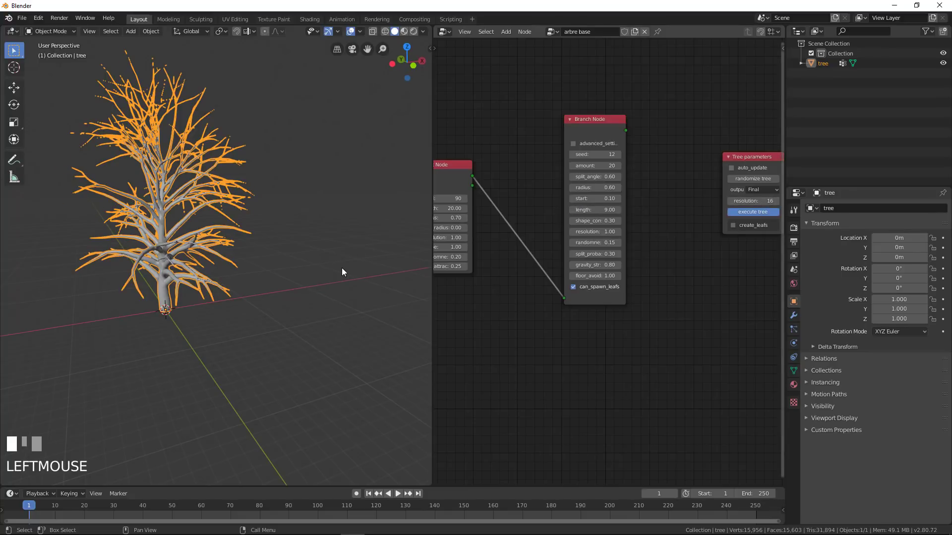
middle_drag(341, 268, 231, 169)
scroll(276, 293, down, 3)
scroll(275, 293, up, 4)
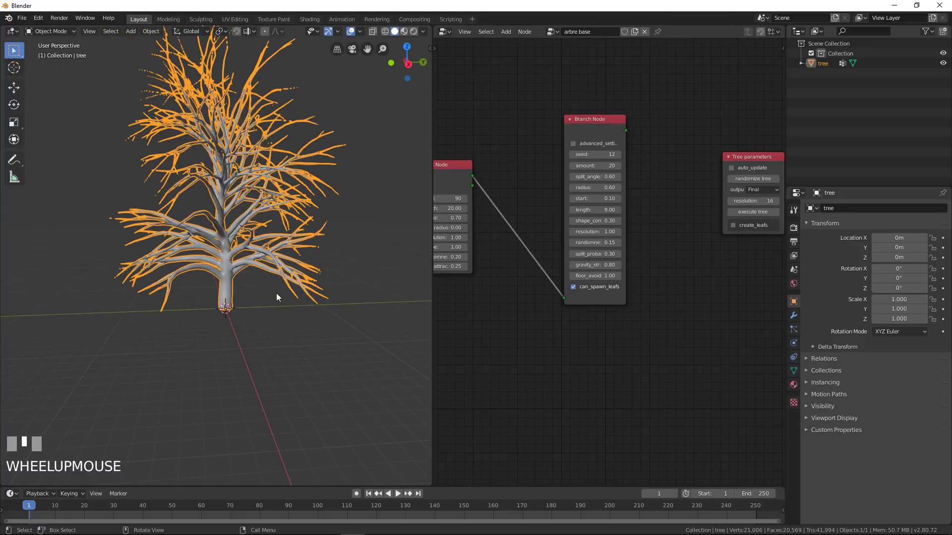
- Show the Mtree preset and material options beside the node graph and narrow the area they occupy
scroll(640, 215, down, 2)
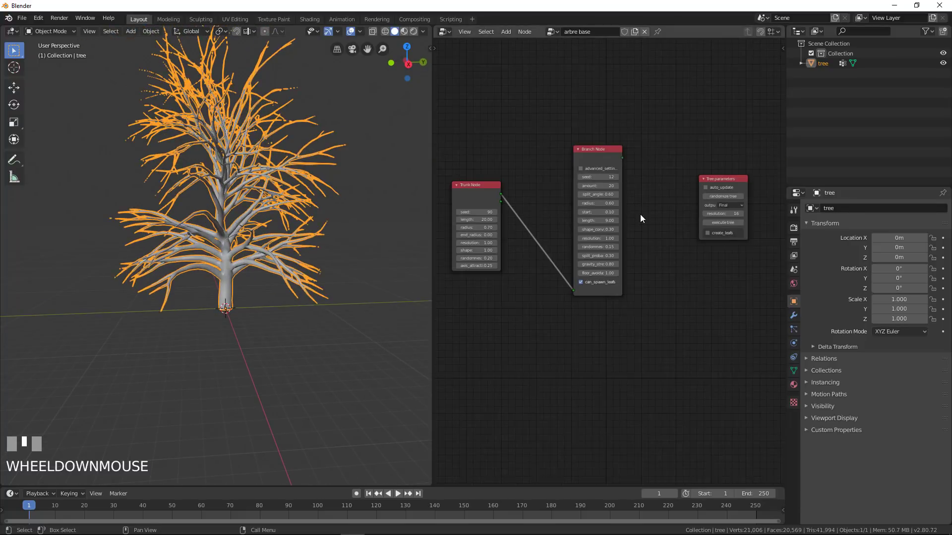
scroll(640, 214, up, 1)
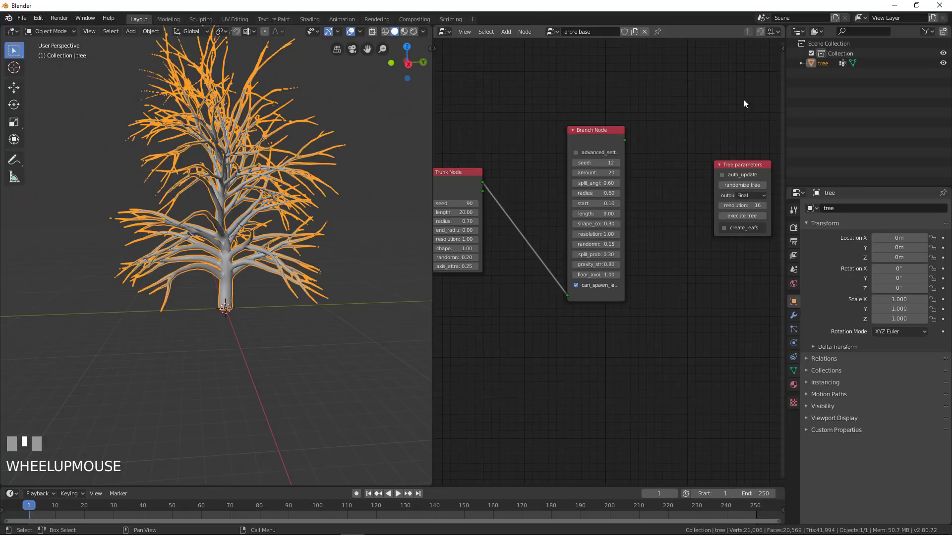
click(781, 47)
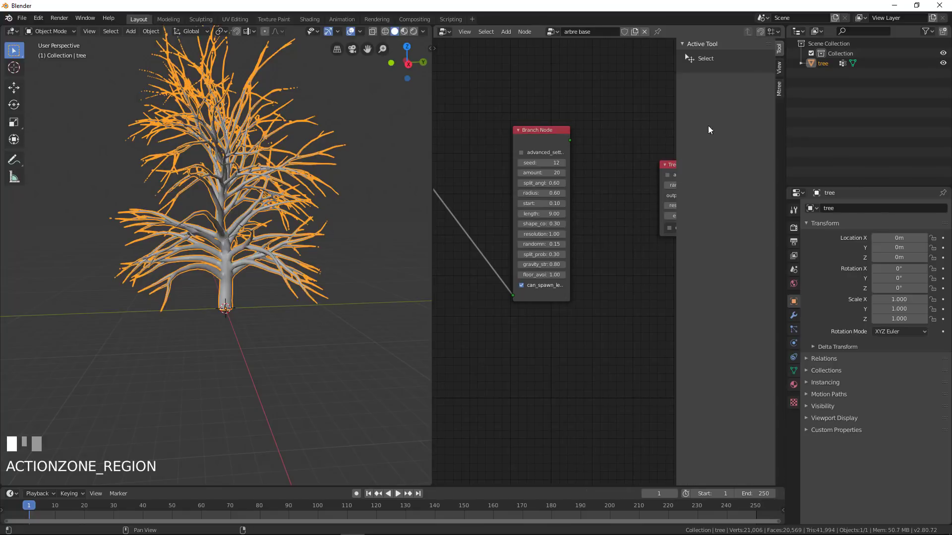
key(t)
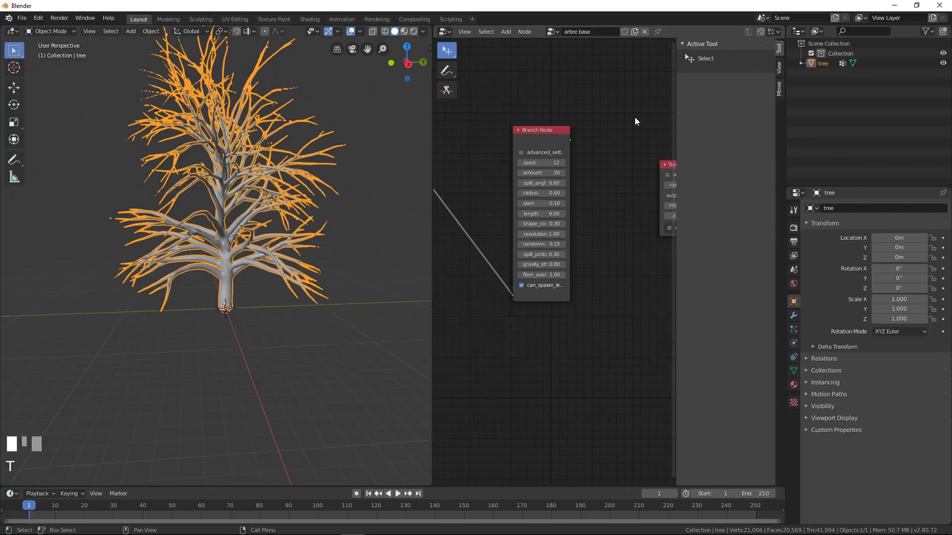
key(t)
key(n)
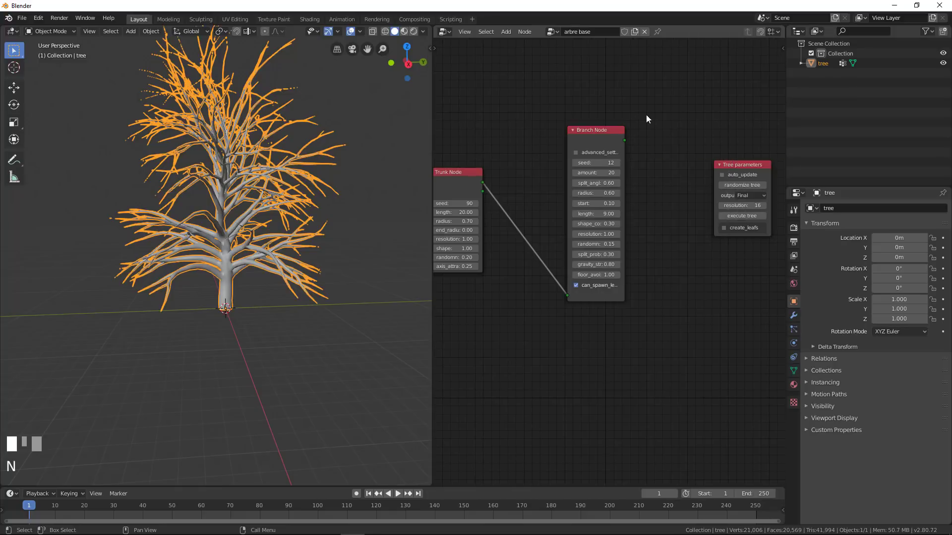
key(n)
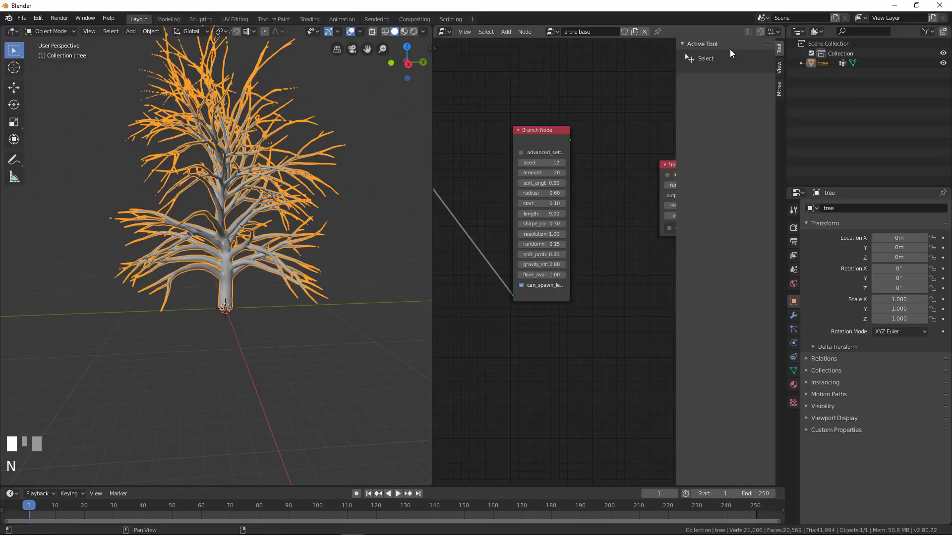
click(778, 91)
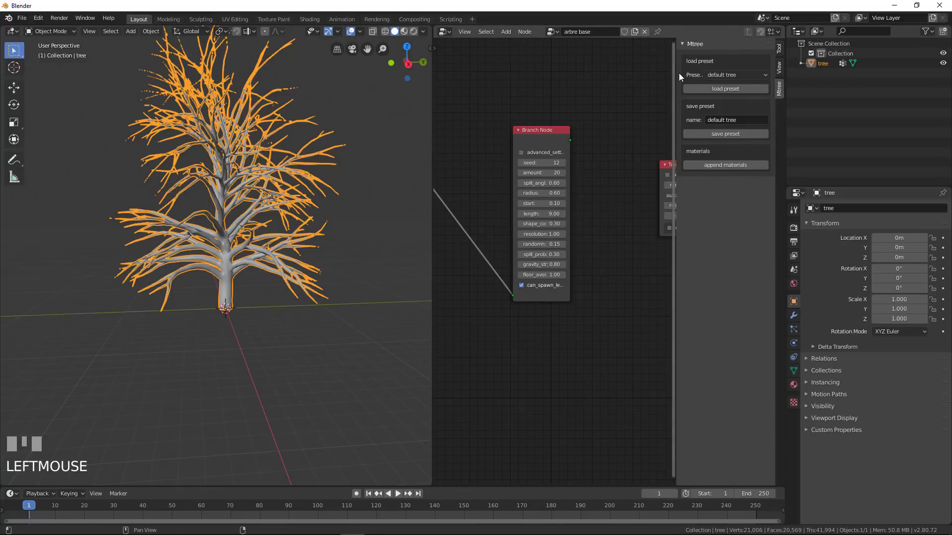
drag(677, 70, 706, 71)
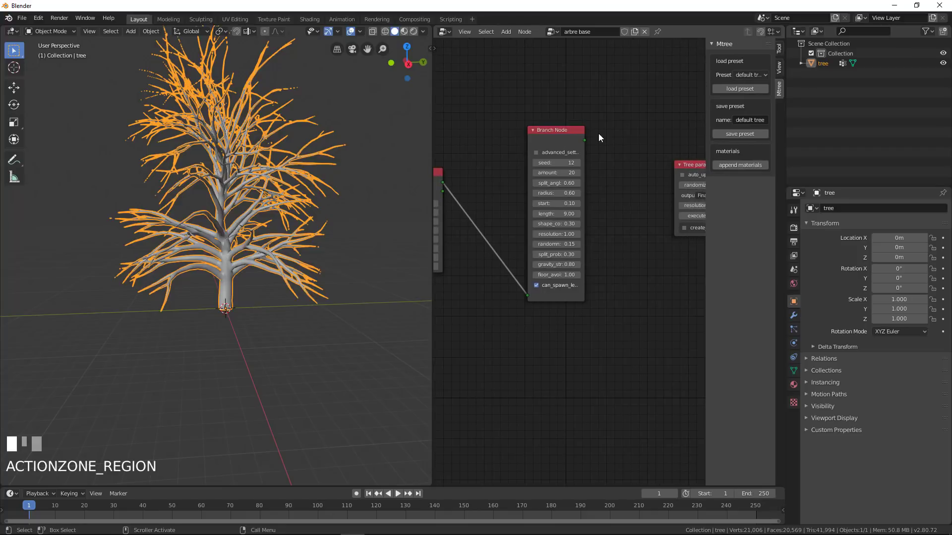
- Unlink the arbre base node tree from the node editor and create a new empty node tree
scroll(599, 134, down, 4)
middle_drag(611, 141, 619, 136)
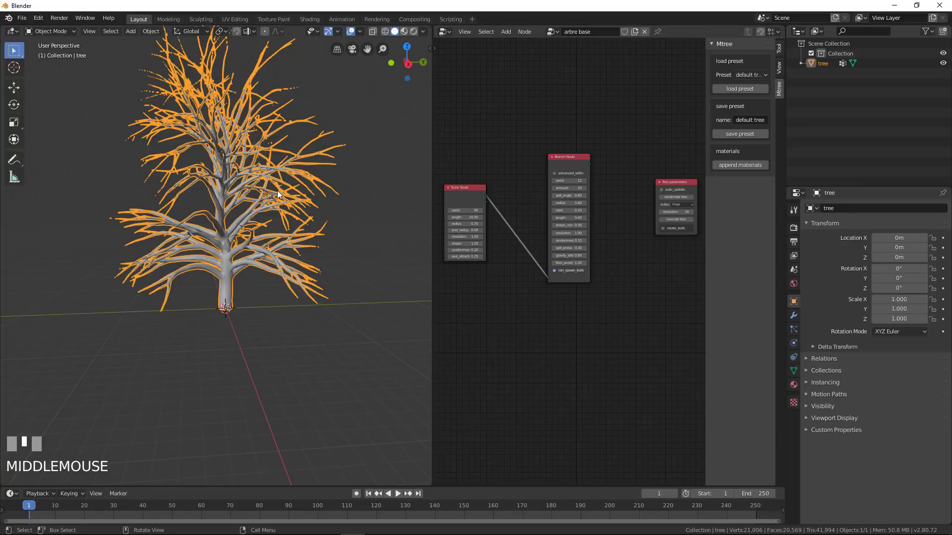
scroll(265, 194, down, 2)
scroll(265, 195, up, 2)
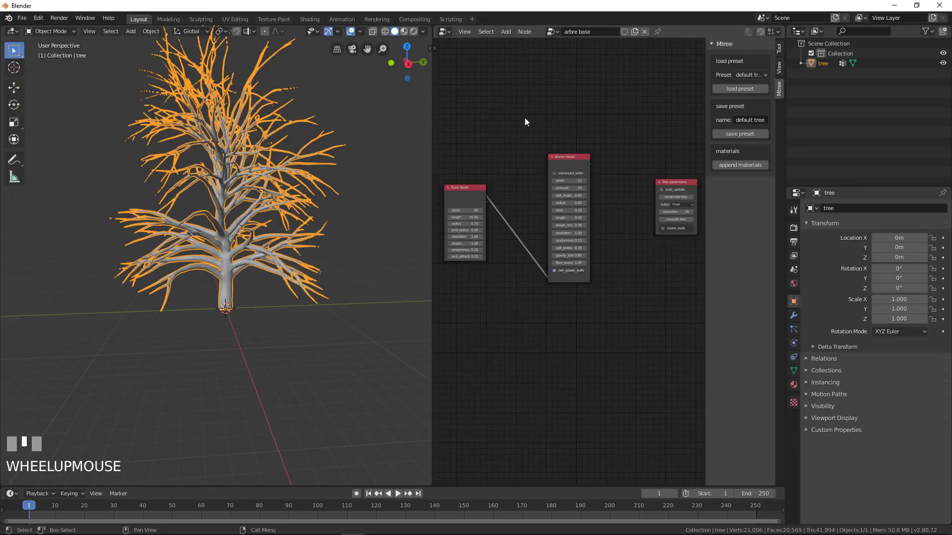
click(644, 32)
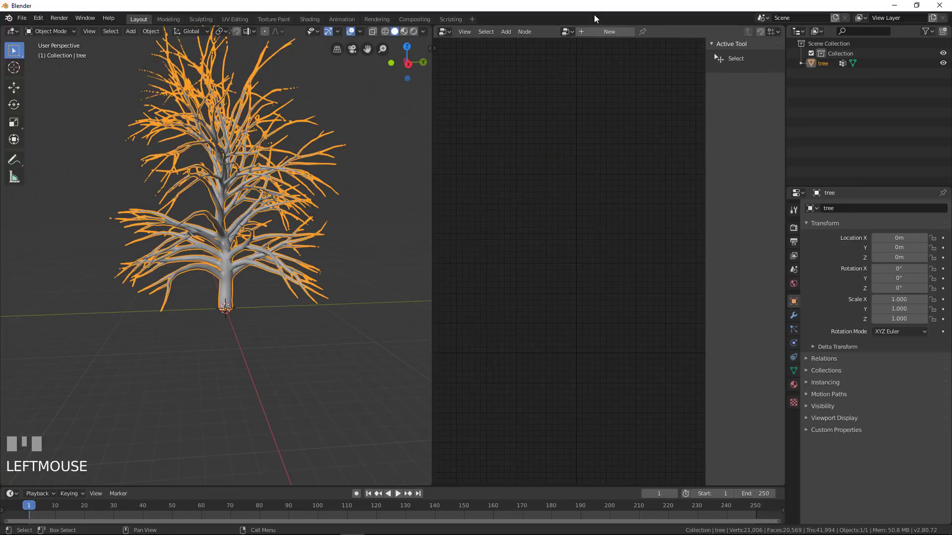
click(609, 32)
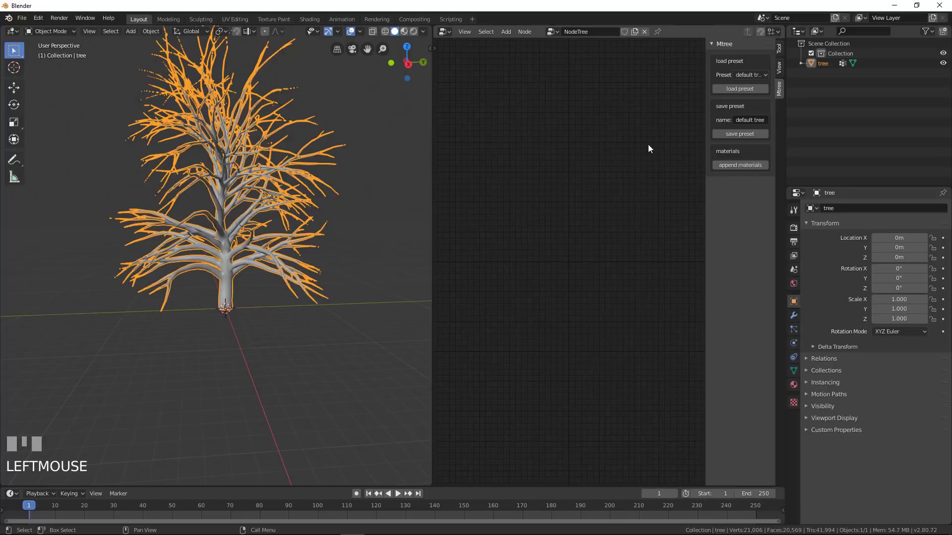
- Rename the new node tree as presets
click(554, 31)
click(565, 56)
click(591, 32)
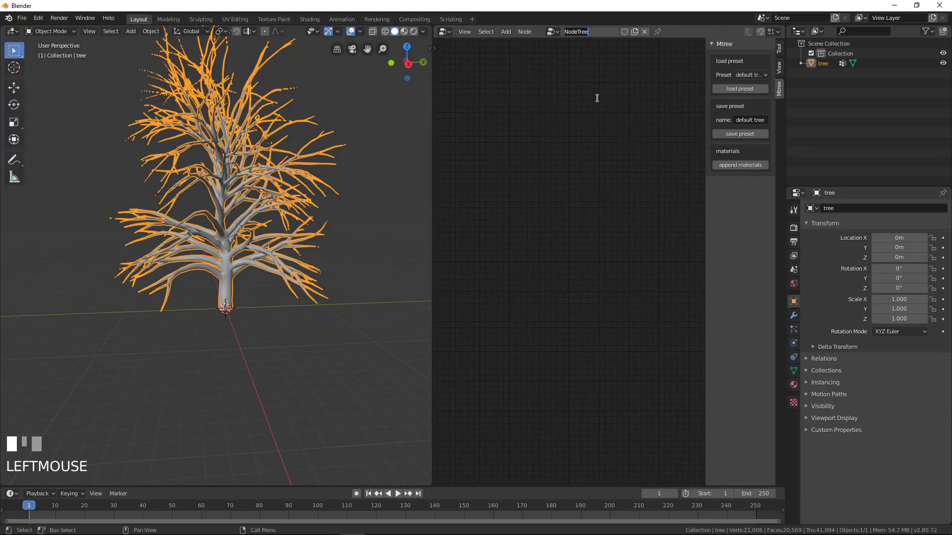
text(presets)
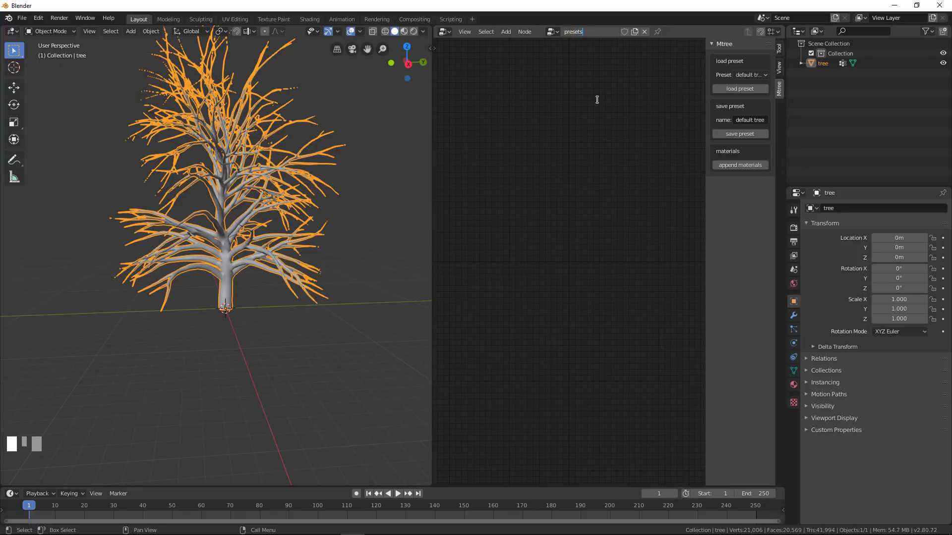
click(598, 119)
scroll(337, 173, down, 2)
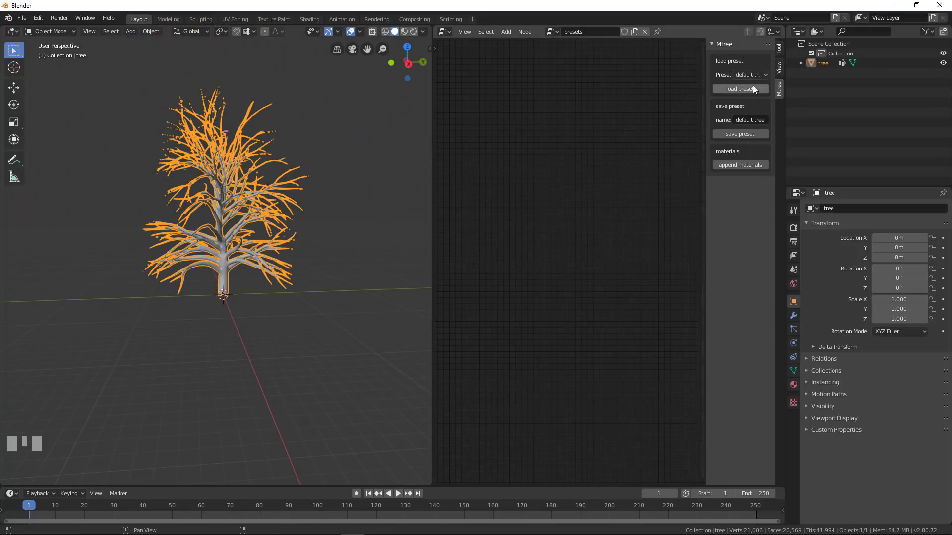
- Load the default tree preset into the presets node tree
click(758, 74)
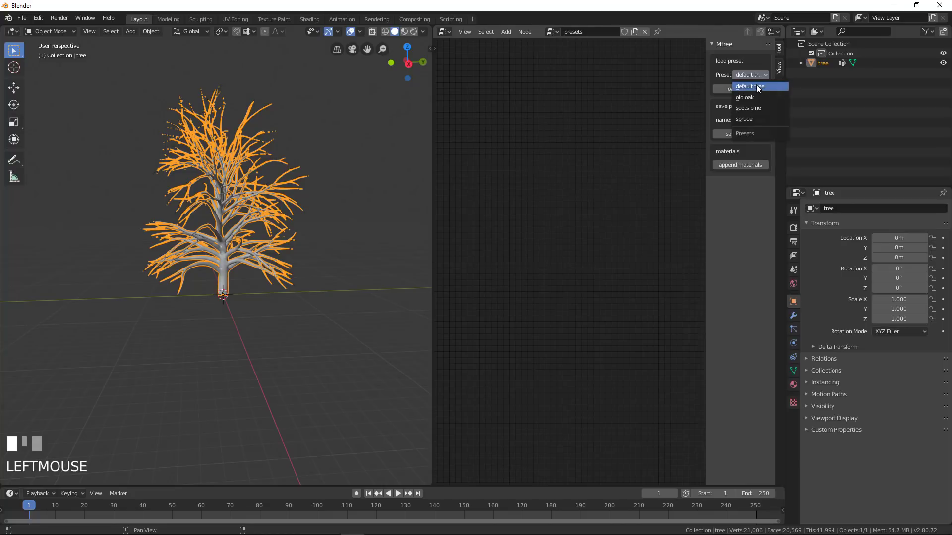
click(756, 86)
click(748, 89)
middle_drag(570, 172, 486, 147)
scroll(549, 149, up, 3)
- Load the old oak preset and bring its trunk, branch and tree parameter nodes into view
click(757, 75)
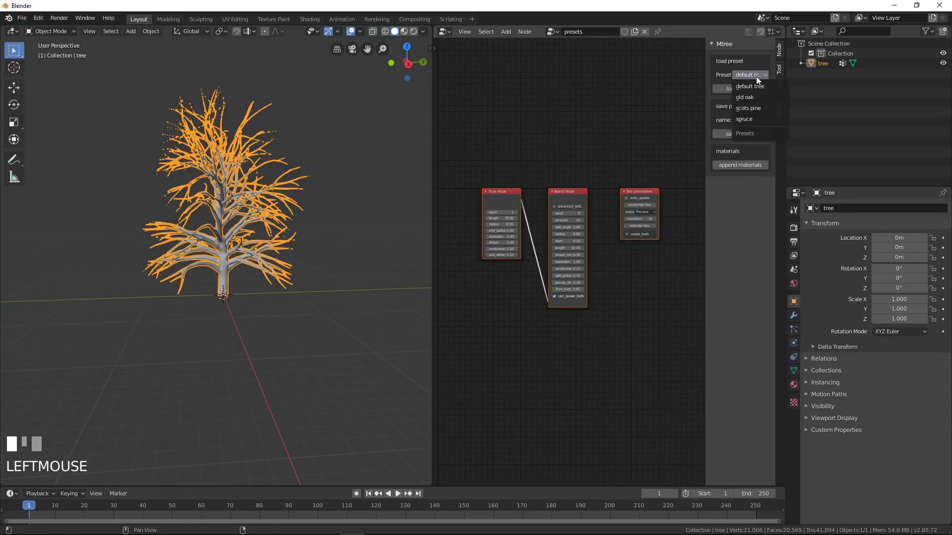
click(756, 99)
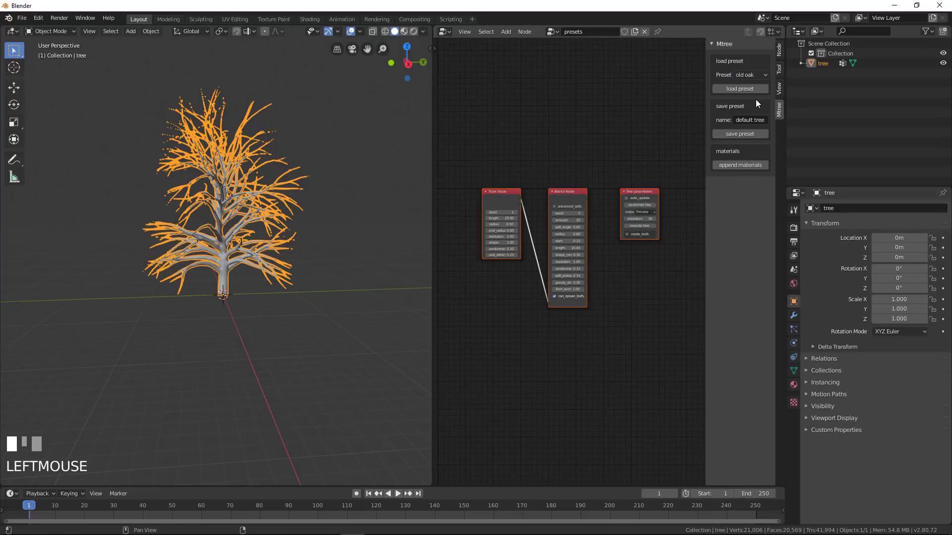
click(750, 88)
middle_drag(603, 155, 469, 112)
scroll(509, 139, up, 1)
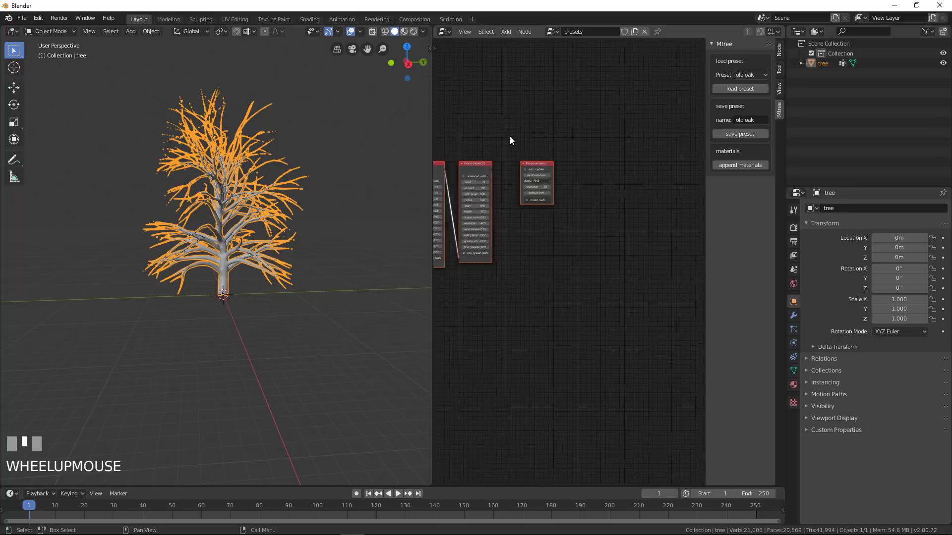
middle_drag(510, 139, 597, 164)
scroll(565, 134, up, 1)
middle_drag(565, 134, 613, 149)
scroll(613, 150, down, 1)
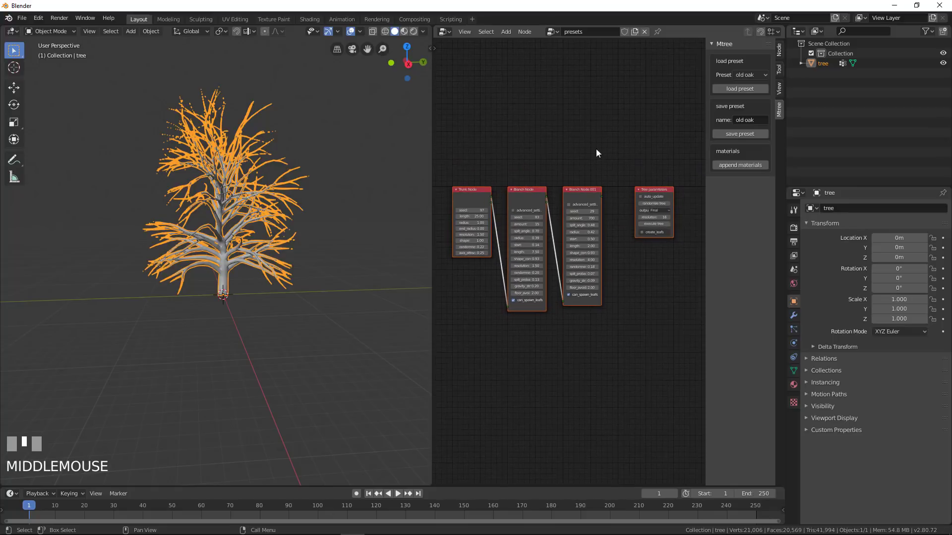
- Execute the tree from the old oak preset and inspect its trunk and branches up close
scroll(655, 209, up, 1)
middle_drag(657, 244, 653, 221)
click(654, 221)
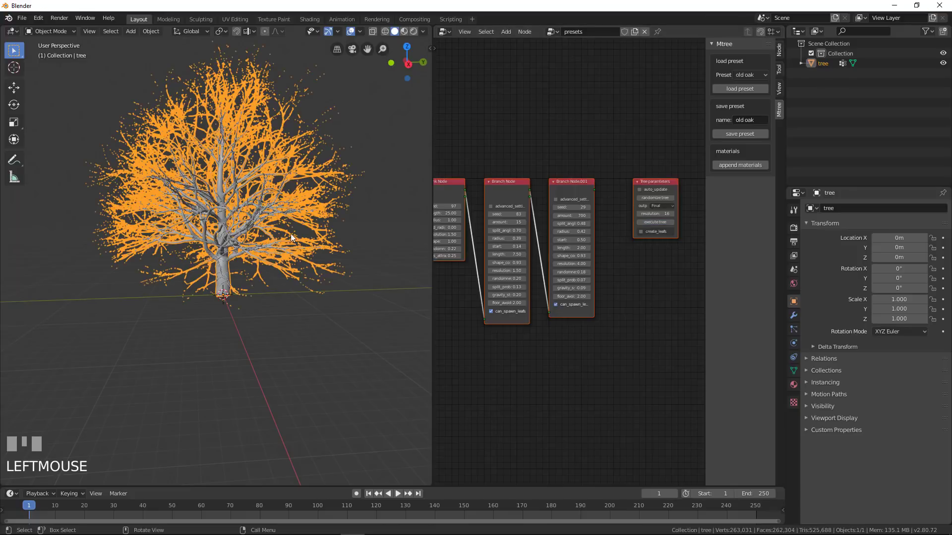
scroll(265, 263, up, 3)
mouse_move(265, 263)
middle_down()
mouse_move(219, 250)
mouse_move(255, 251)
middle_up()
scroll(298, 262, up, 3)
scroll(273, 233, down, 2)
click(258, 206)
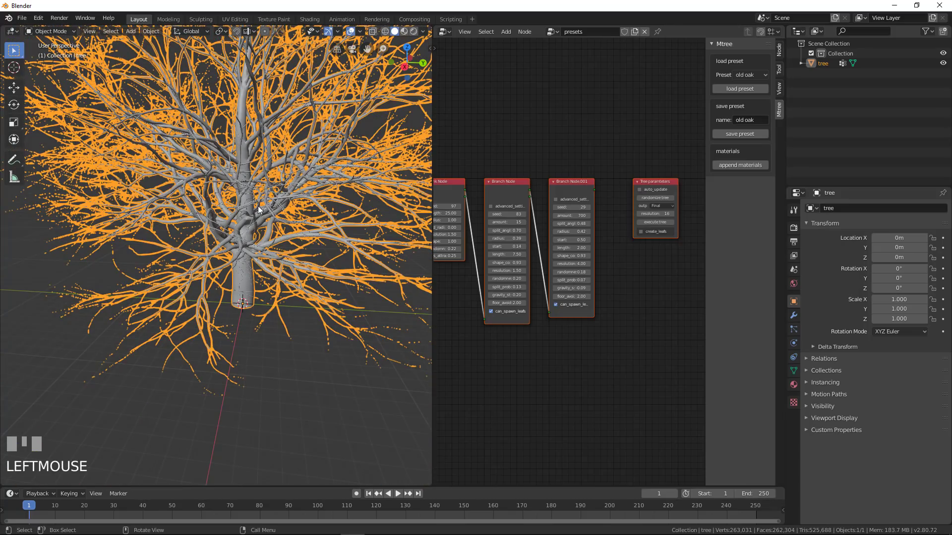
- Set the length of the old oak's second branch node, Branch Node.001, to 1
scroll(550, 267, up, 2)
middle_drag(622, 307, 626, 309)
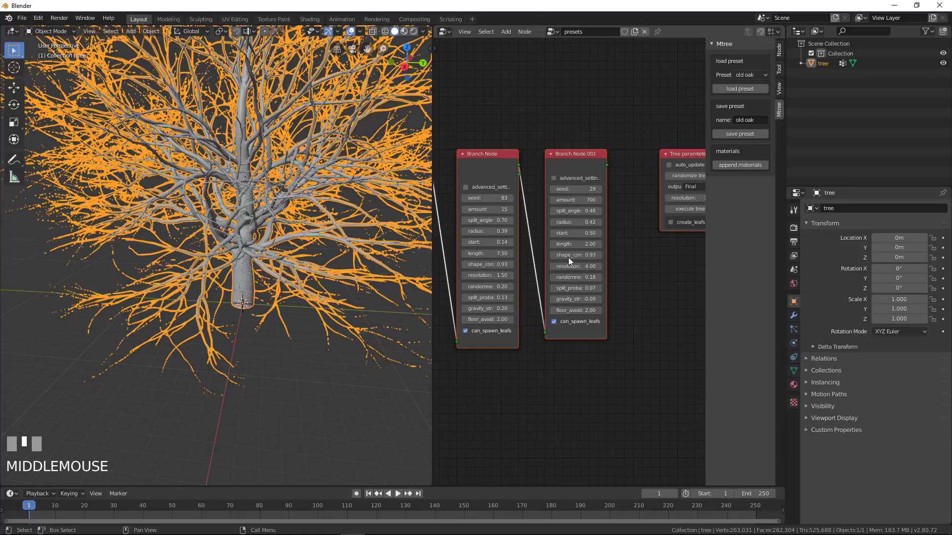
click(591, 244)
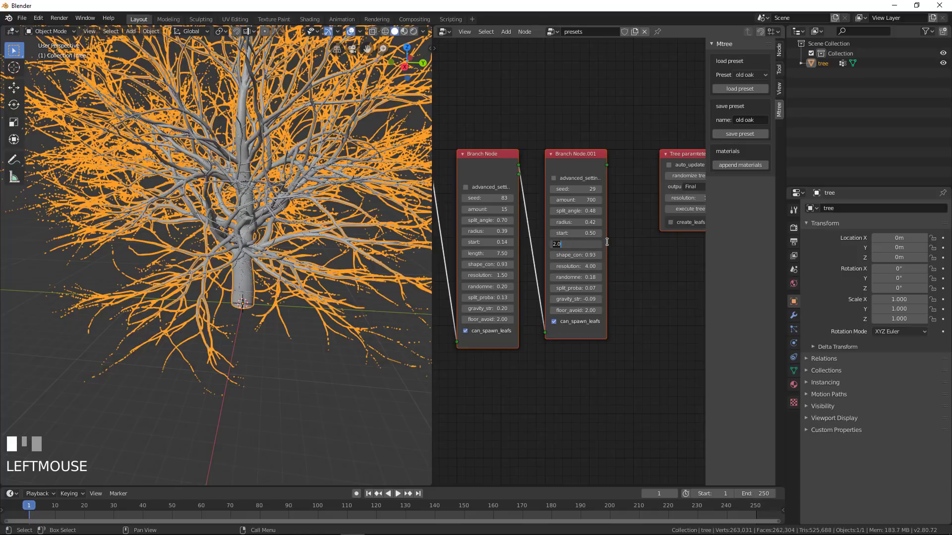
text(0.)
right_click(608, 241)
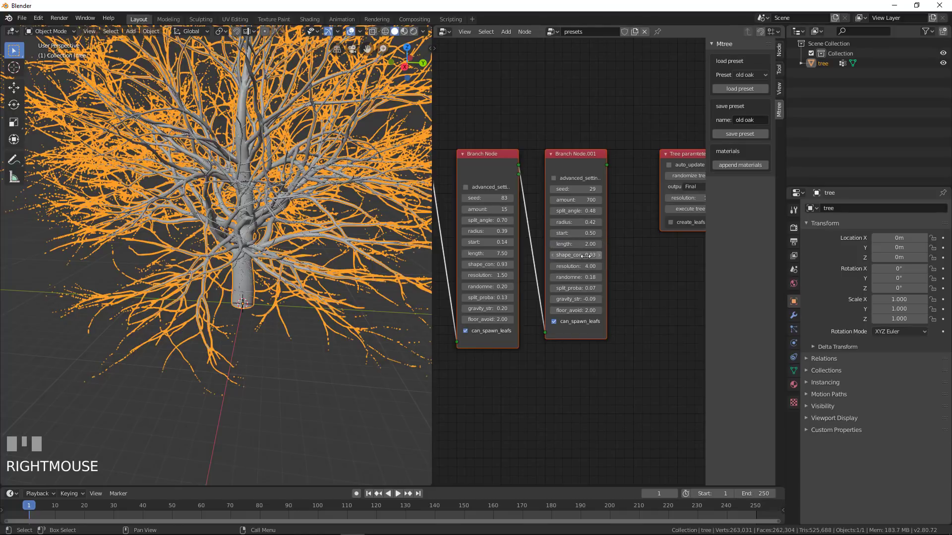
click(589, 245)
text(1)
key(Return)
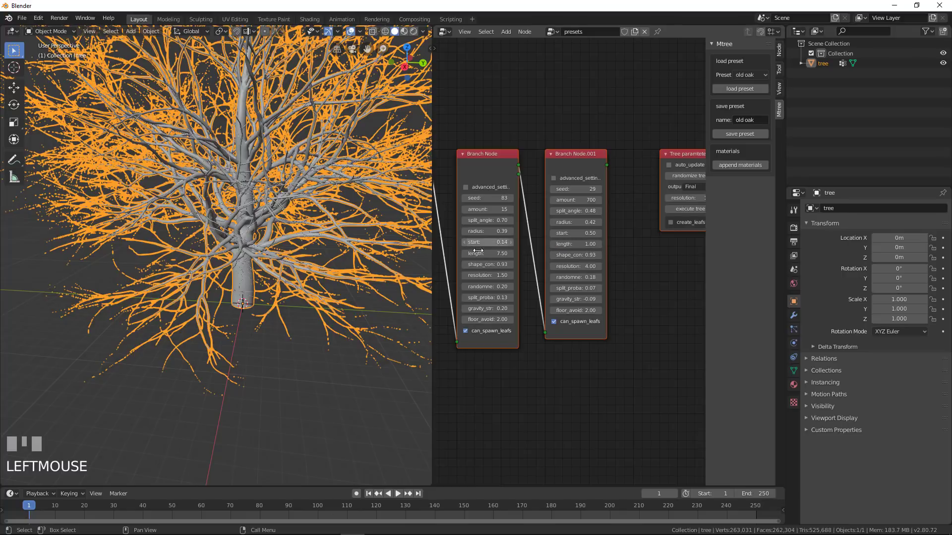
- Set the old oak's first Branch Node length to 6.5, execute the tree and view the whole result
click(488, 254)
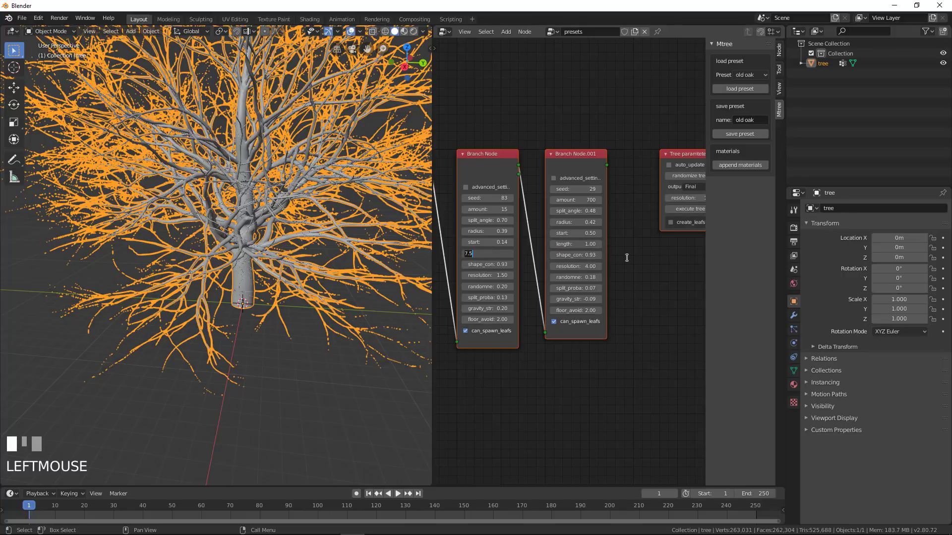
text(6.5)
click(644, 279)
middle_drag(644, 280, 593, 263)
scroll(594, 263, down, 1)
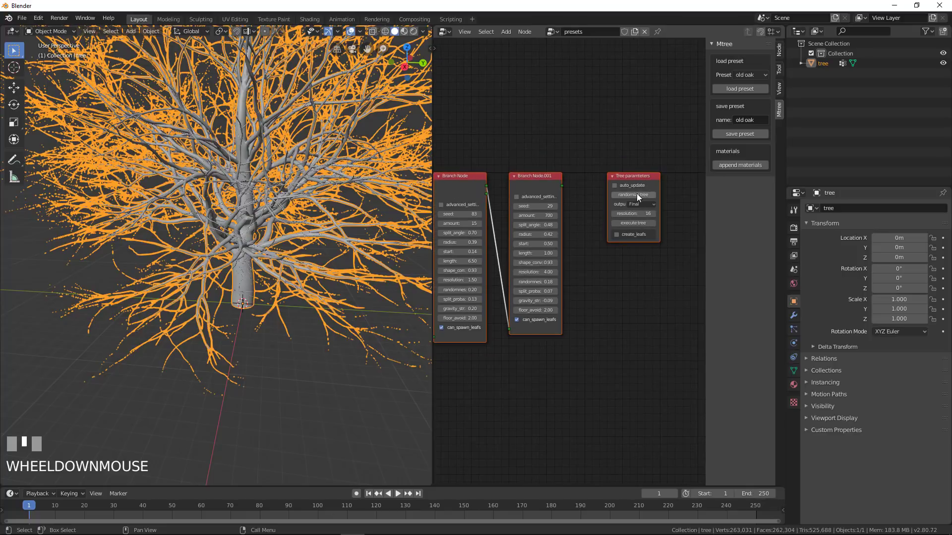
click(638, 223)
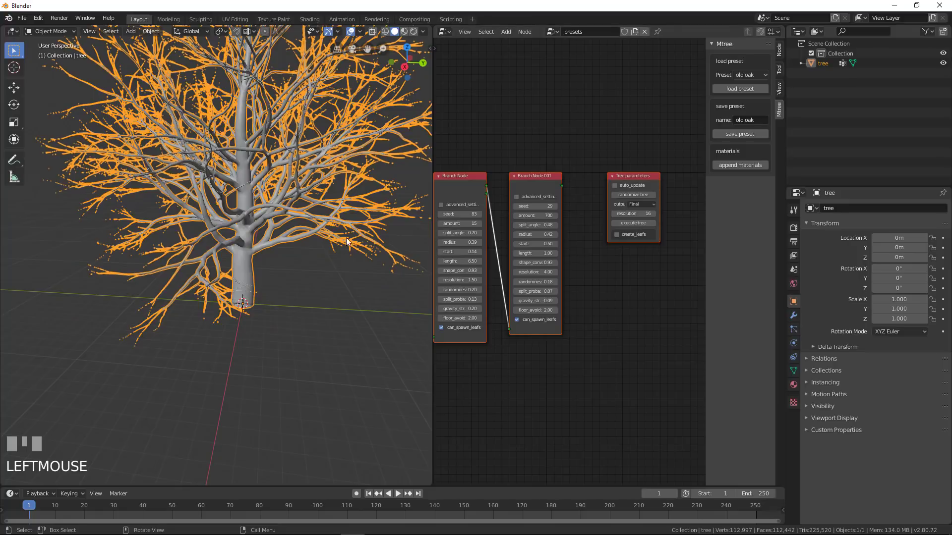
scroll(277, 228, down, 3)
middle_drag(276, 228, 214, 206)
- Load the scots pine preset, execute the tree and look over the resulting pine
click(760, 73)
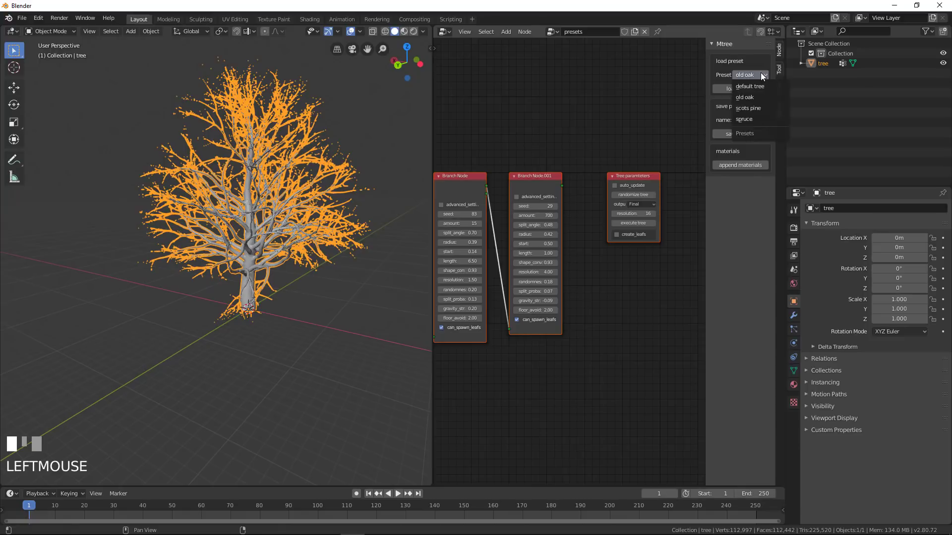
click(757, 109)
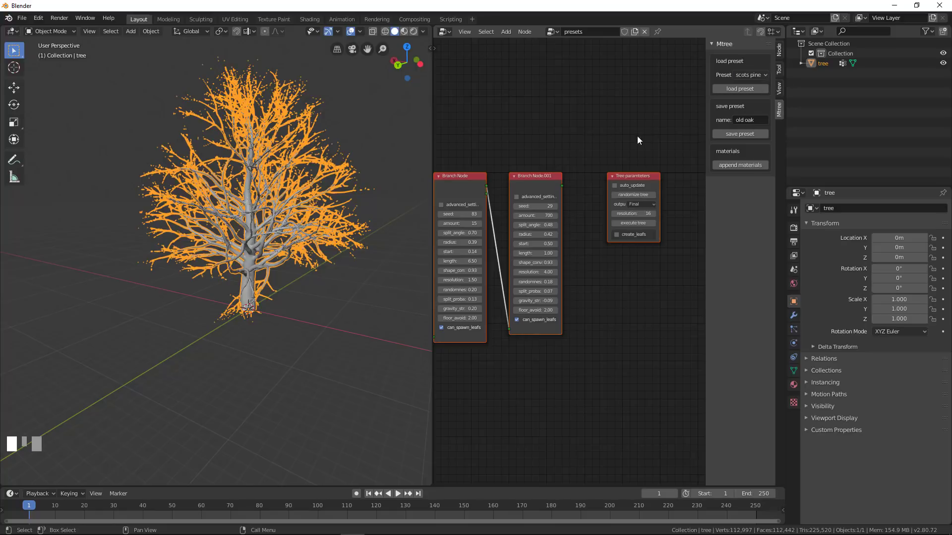
click(749, 89)
scroll(605, 184, down, 3)
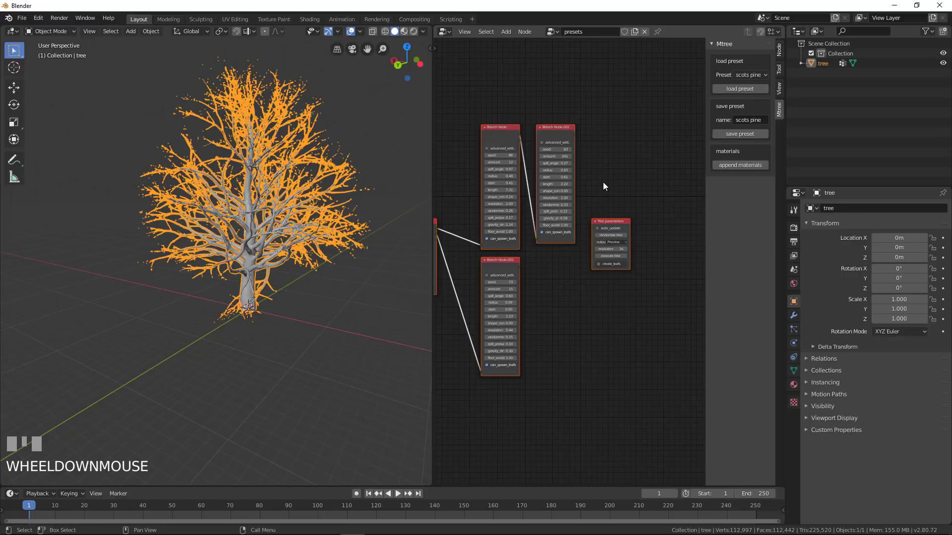
middle_drag(605, 184, 632, 302)
scroll(642, 244, up, 3)
click(644, 243)
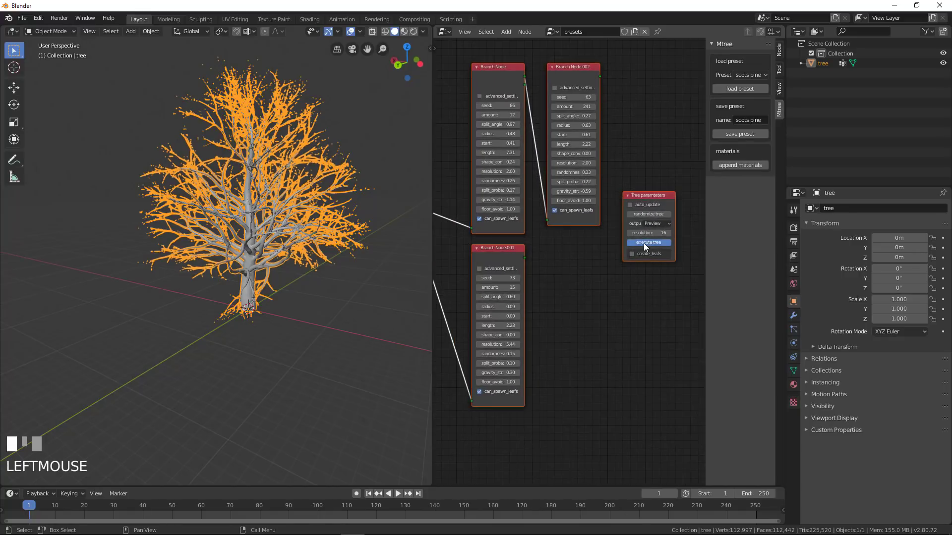
mouse_move(273, 236)
middle_down()
mouse_move(81, 272)
mouse_move(229, 261)
mouse_move(287, 270)
mouse_move(281, 276)
mouse_move(268, 278)
mouse_move(263, 243)
mouse_move(272, 240)
middle_up()
click(242, 239)
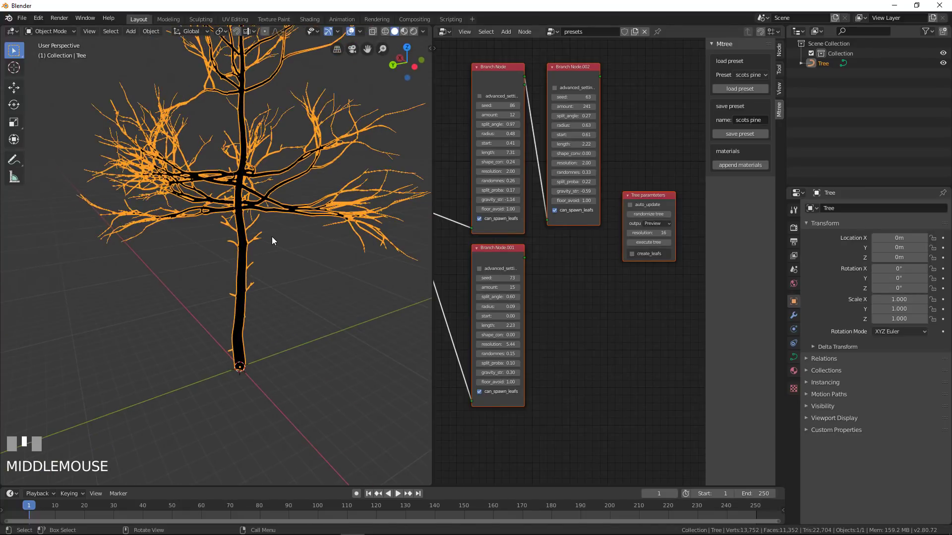
- Load the spruce preset into the presets node tree
click(749, 75)
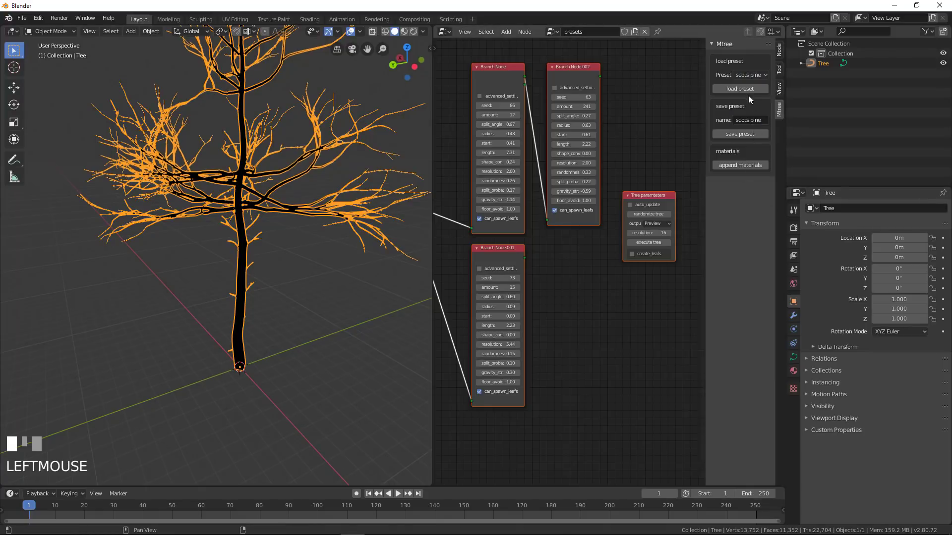
click(751, 75)
click(747, 117)
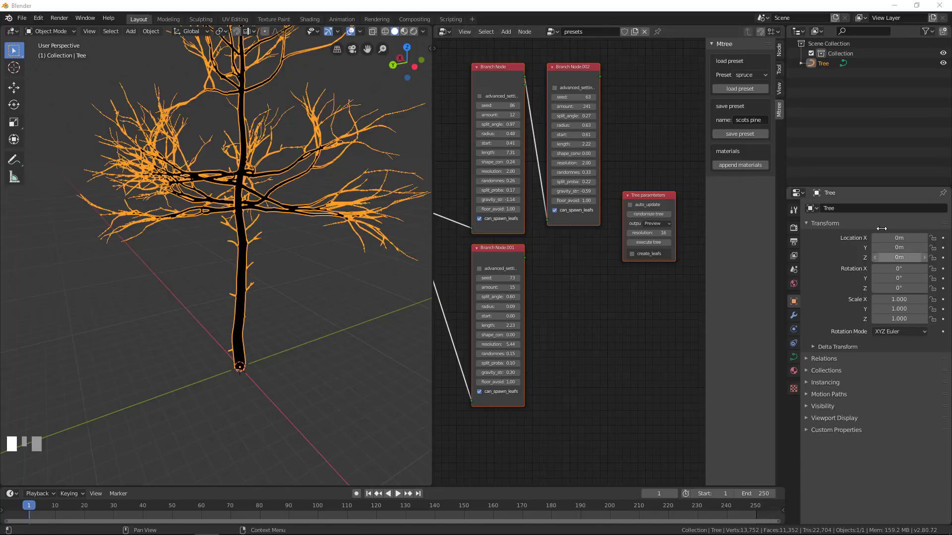
click(739, 88)
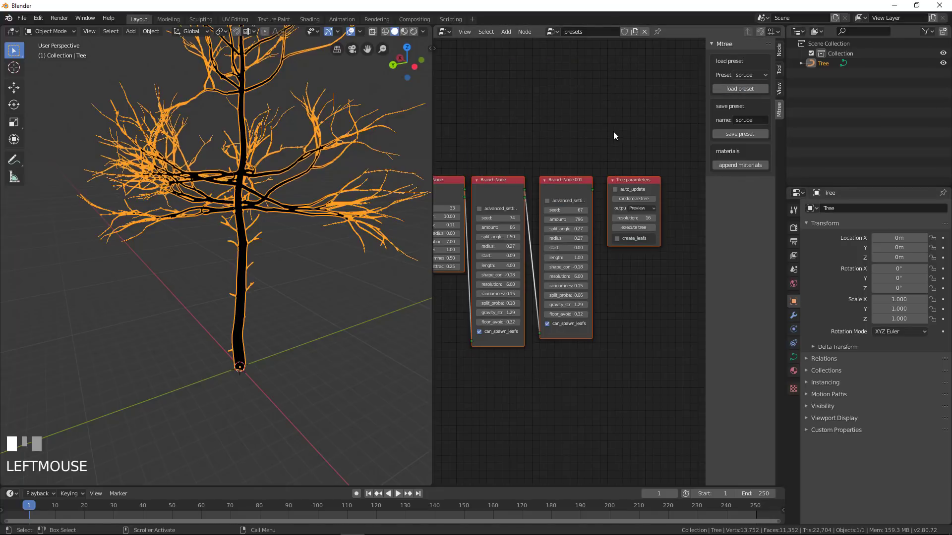
middle_drag(613, 132, 601, 146)
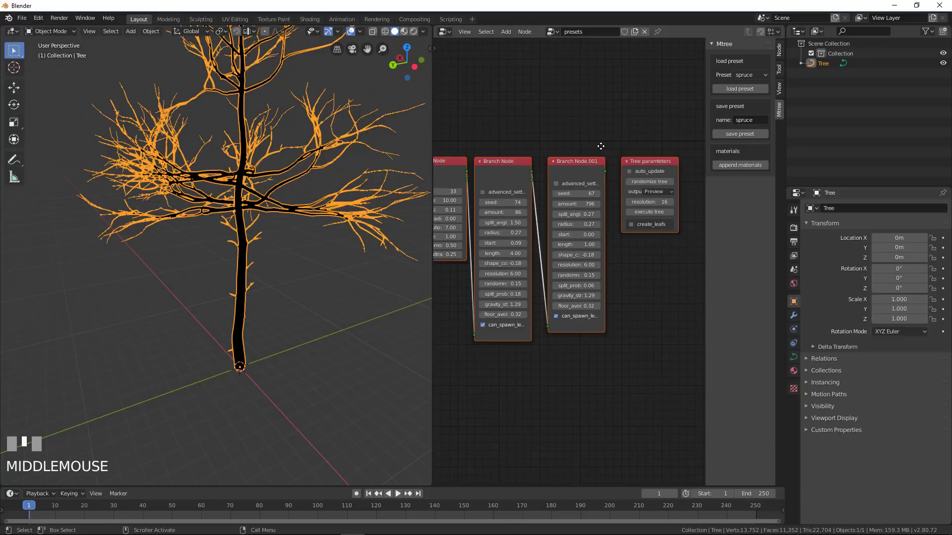
- Execute the tree from the spruce preset and examine the spruce alongside its trunk and branch settings
click(653, 212)
scroll(260, 302, up, 3)
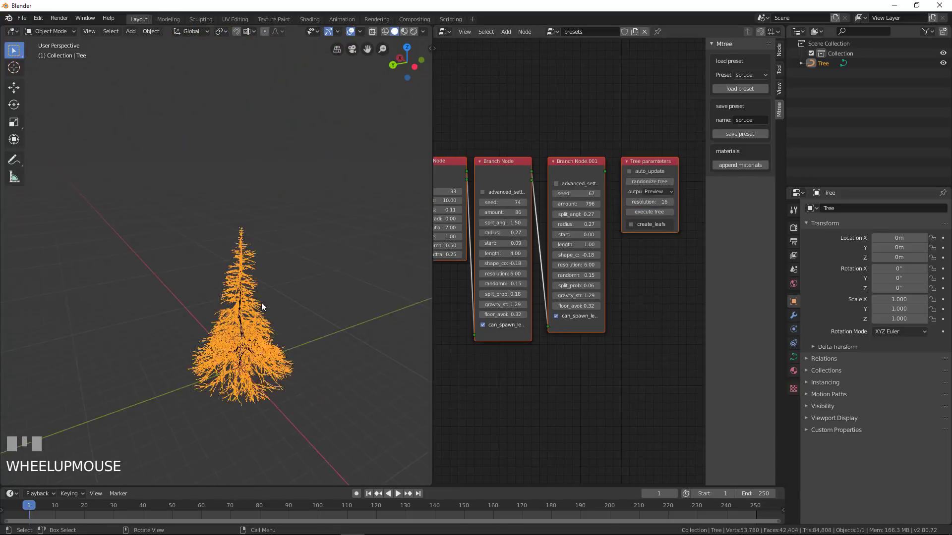
scroll(258, 293, up, 2)
middle_drag(247, 267, 324, 283)
scroll(238, 246, down, 3)
middle_drag(438, 151, 471, 149)
scroll(457, 277, up, 2)
middle_drag(458, 277, 469, 276)
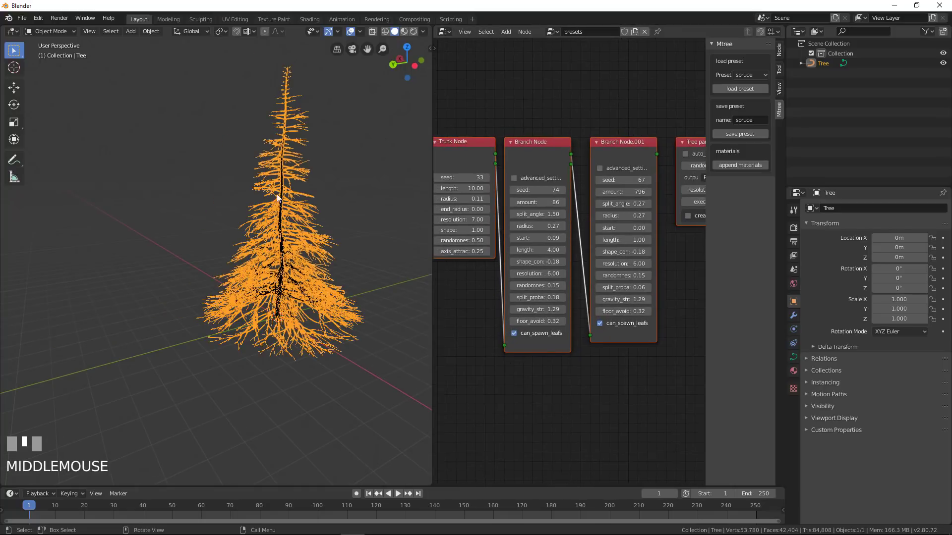
middle_drag(273, 198, 264, 194)
- Set the spruce's Trunk Node length to 5 and its first Branch Node length to 3
click(462, 189)
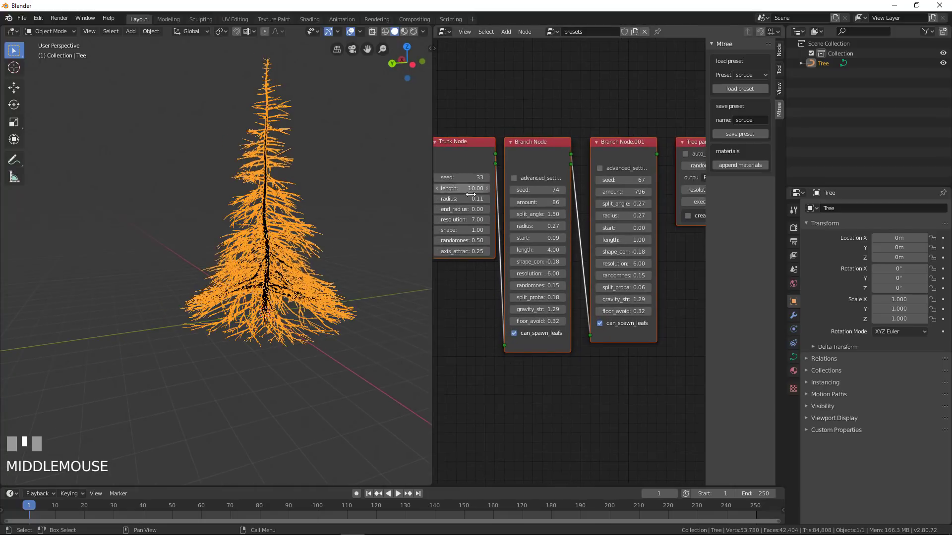
click(516, 88)
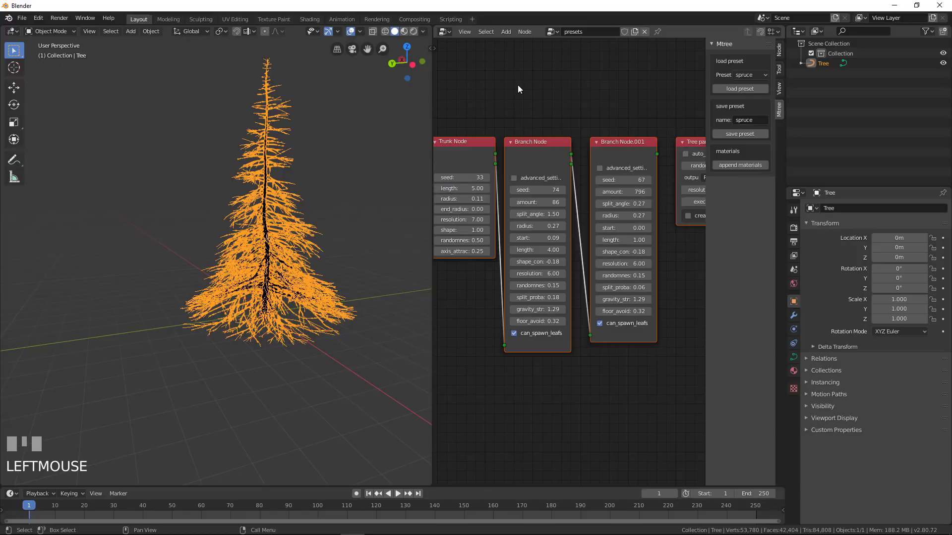
middle_drag(517, 85, 491, 84)
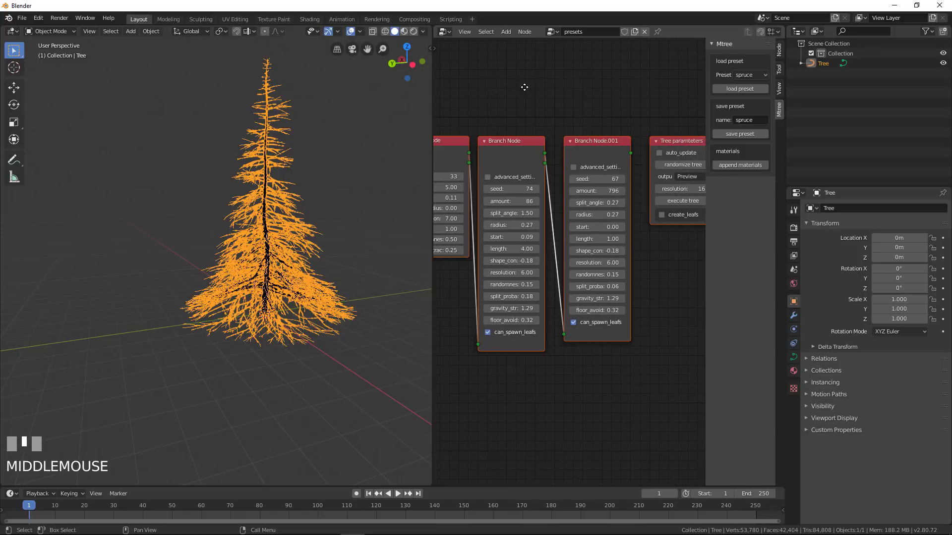
click(518, 247)
text(3)
click(584, 349)
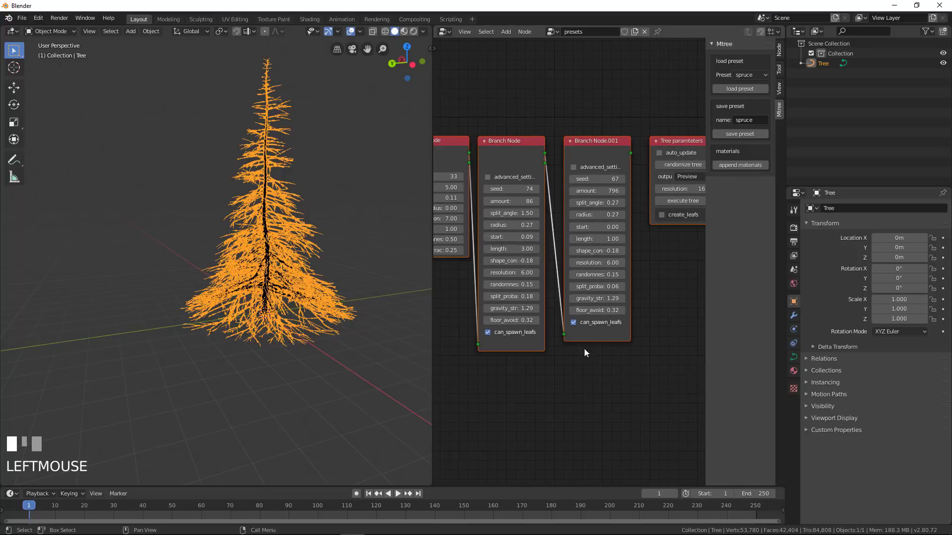
- Set the length of Branch Node.001 to 0.5, execute the tree and view the smaller spruce
click(598, 239)
text(0.5)
middle_drag(684, 178, 647, 183)
click(645, 205)
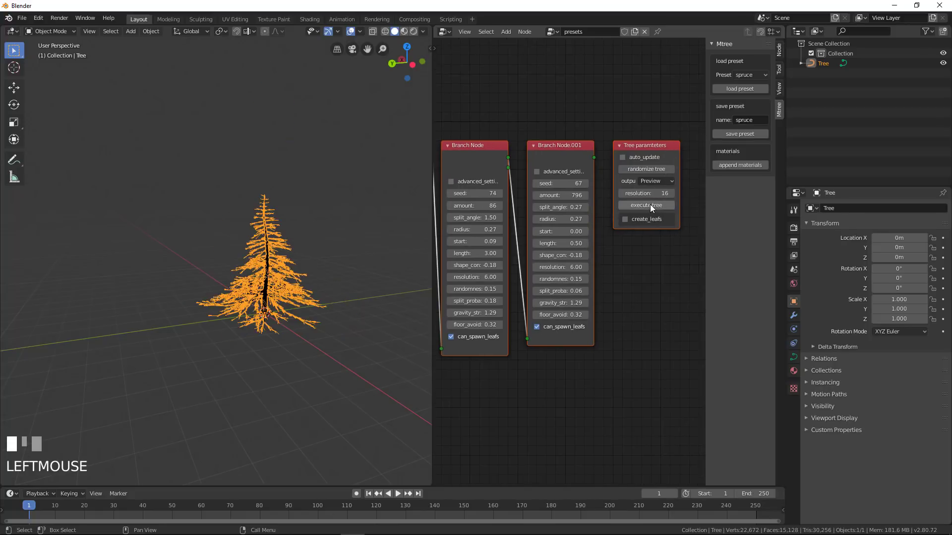
middle_drag(297, 247, 278, 287)
scroll(274, 277, up, 3)
scroll(273, 276, down, 4)
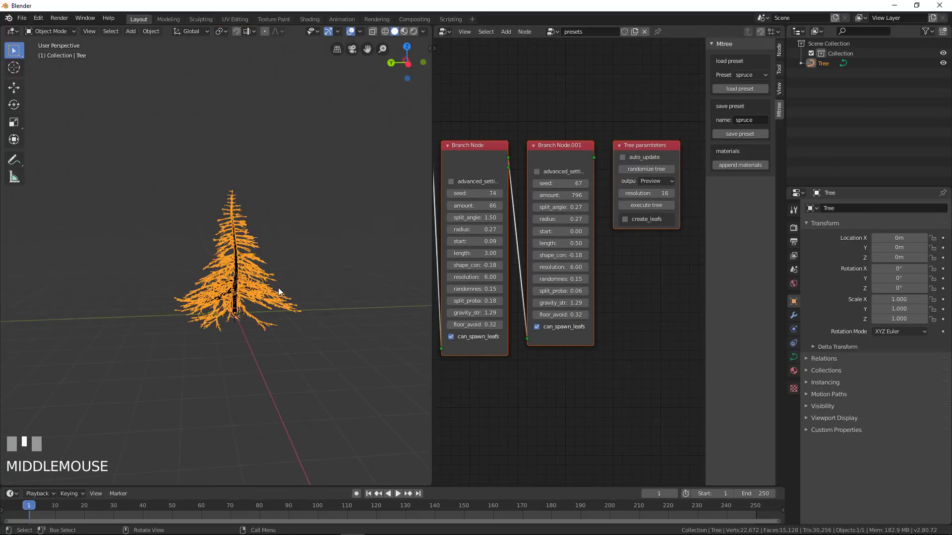
scroll(278, 287, up, 3)
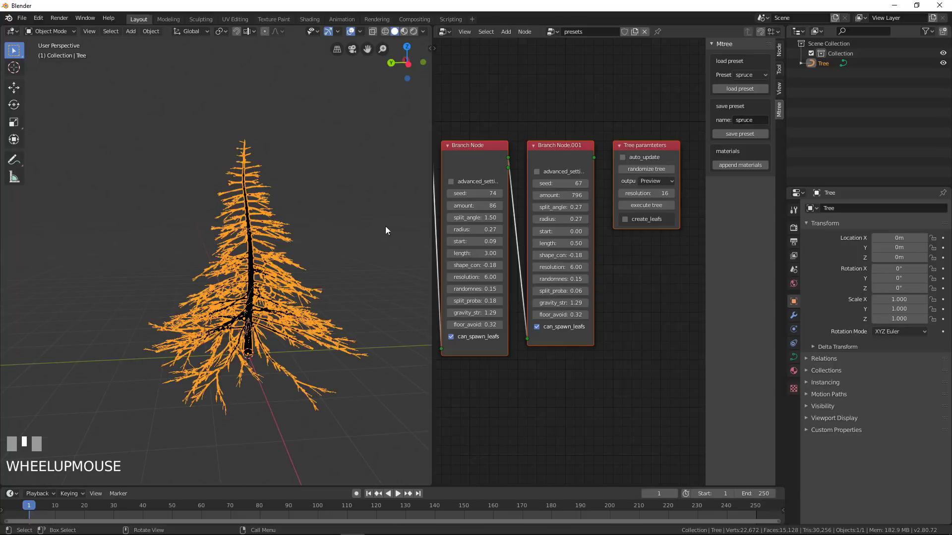
- Set the amount of the spruce's first Branch Node to 50 and execute the tree
middle_drag(479, 241, 492, 241)
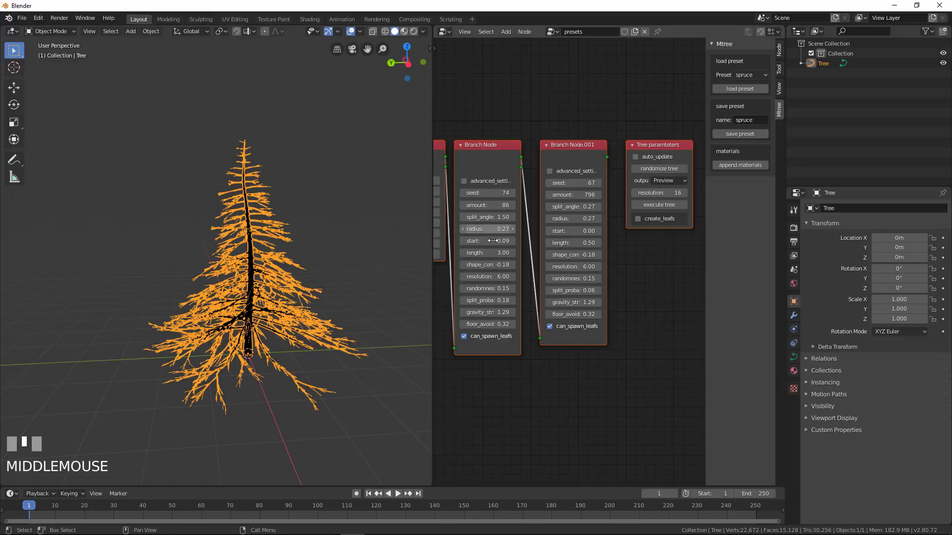
click(489, 205)
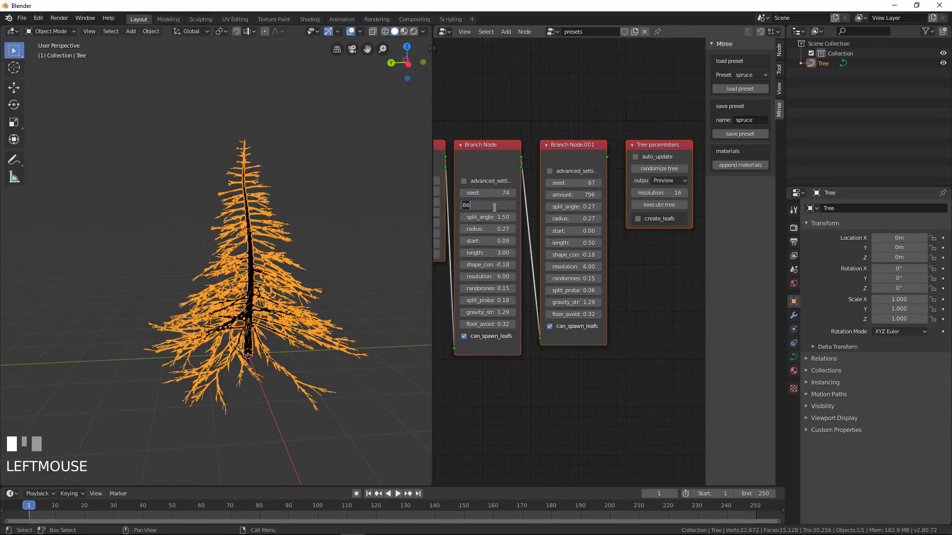
text(50)
key(Return)
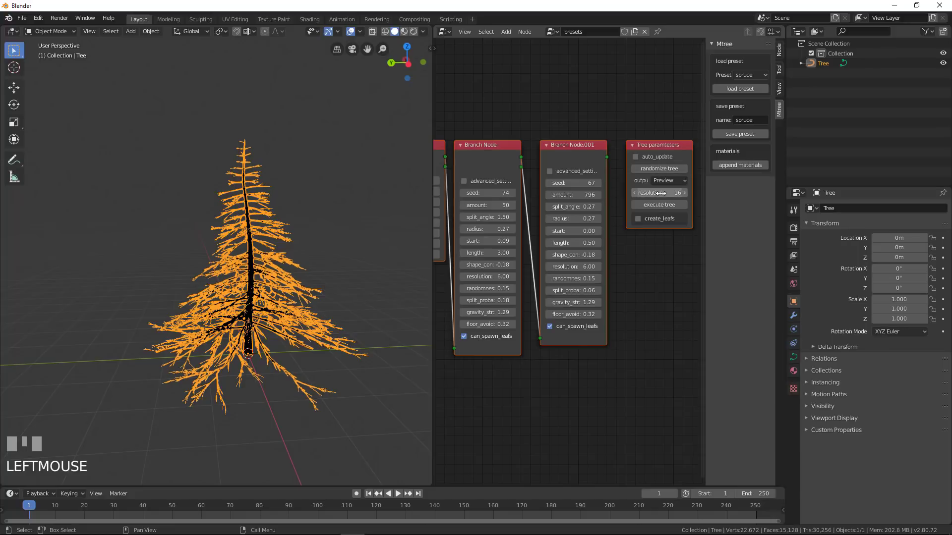
click(662, 204)
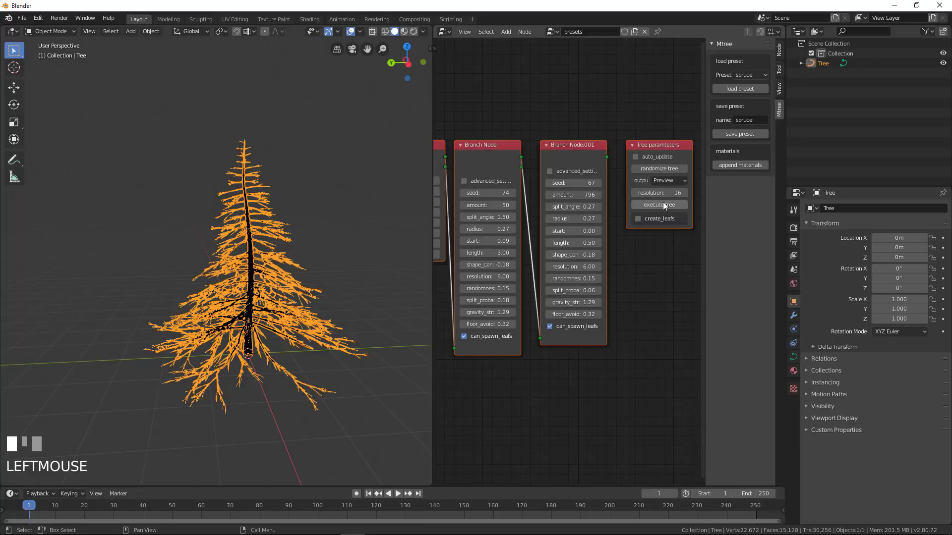
click(663, 207)
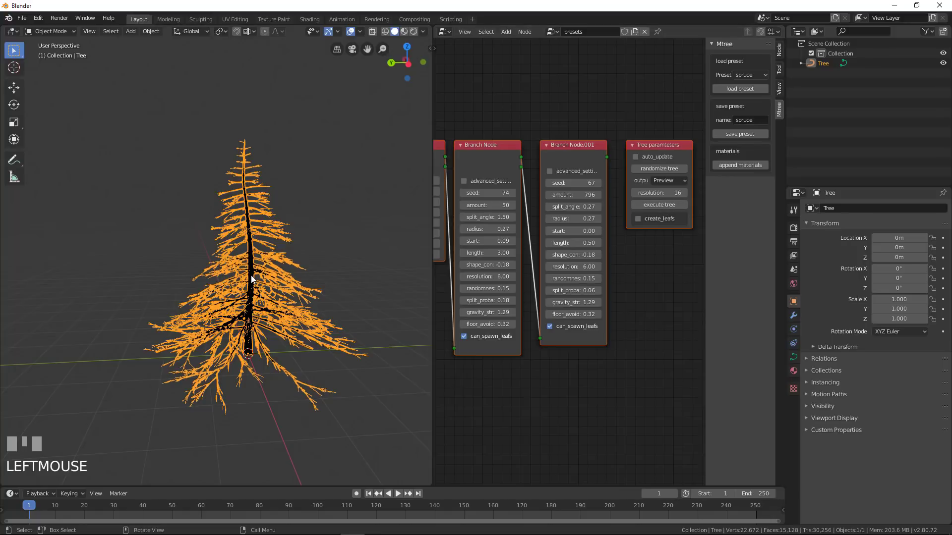
- Delete the existing spruce, execute the tree again and inspect the regenerated spruce up close in orthographic view
key(x)
click(251, 275)
click(674, 204)
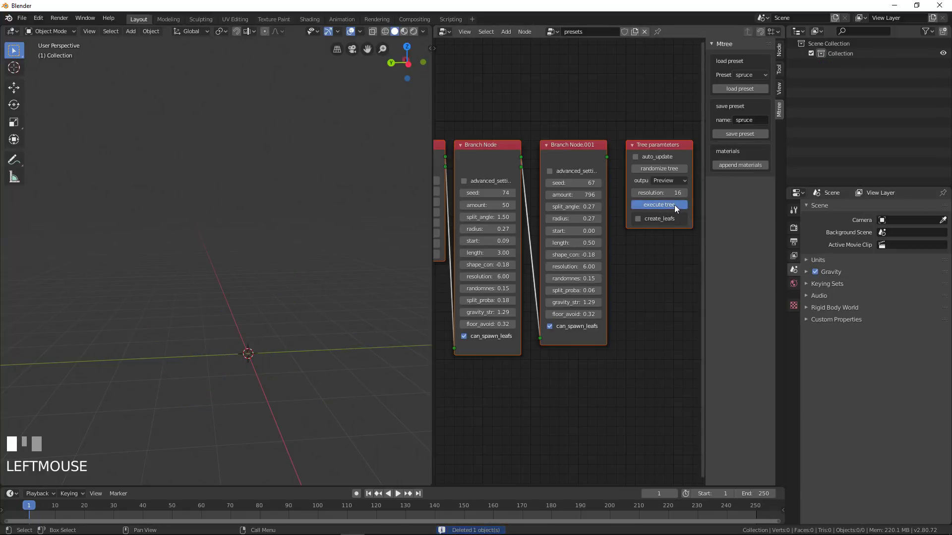
middle_drag(364, 265, 282, 306)
click(80, 287)
middle_drag(134, 289, 286, 270)
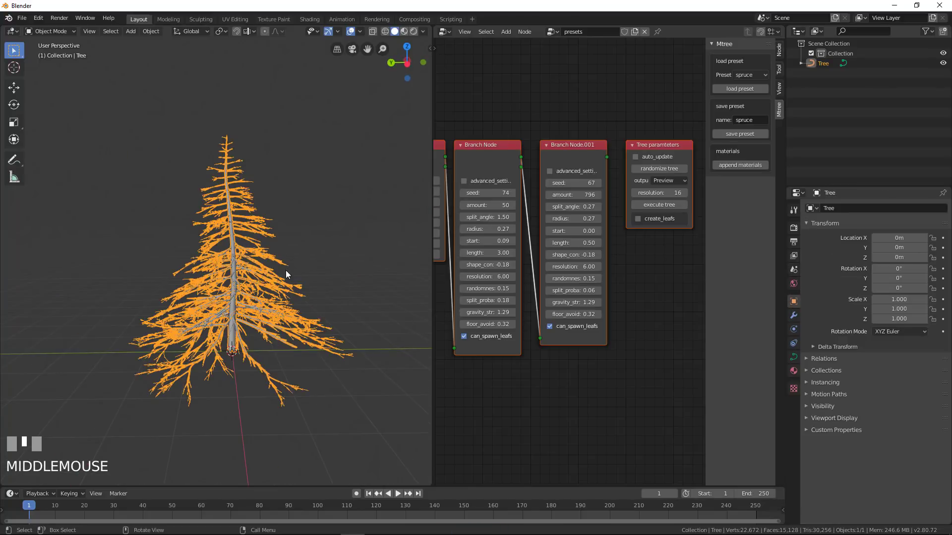
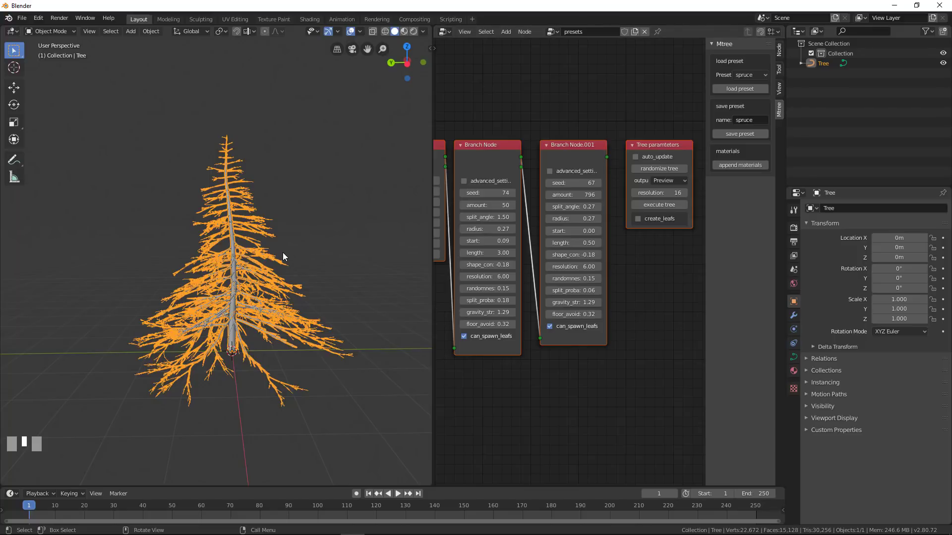
middle_drag(282, 252, 221, 281)
key(KP_5)
scroll(295, 322, up, 3)
scroll(268, 317, up, 2)
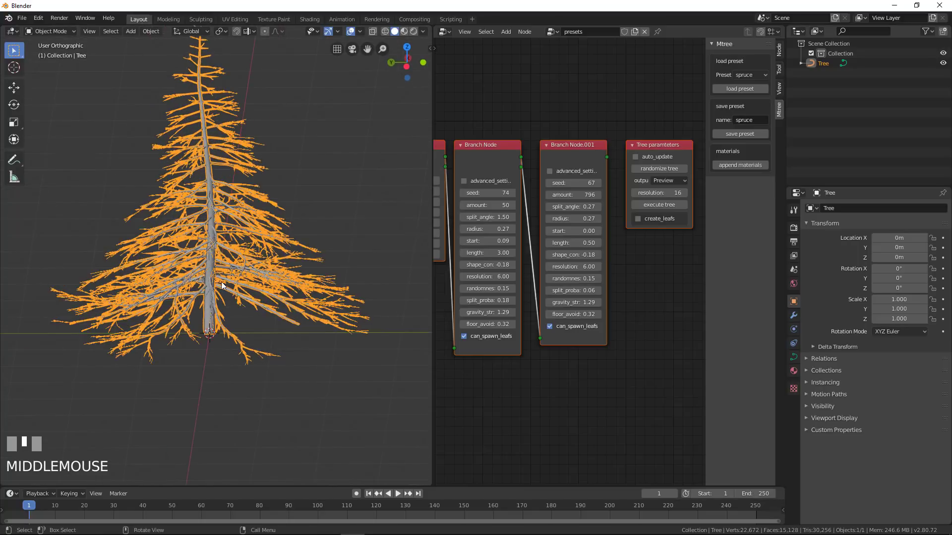
- Delete the spruce and switch the node editor to the arbre base node tree
key(x)
click(220, 240)
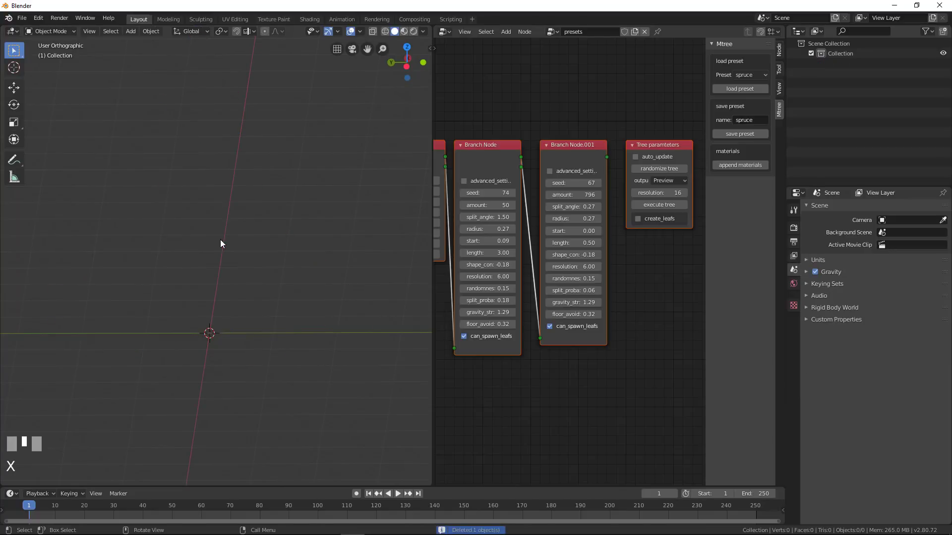
click(552, 31)
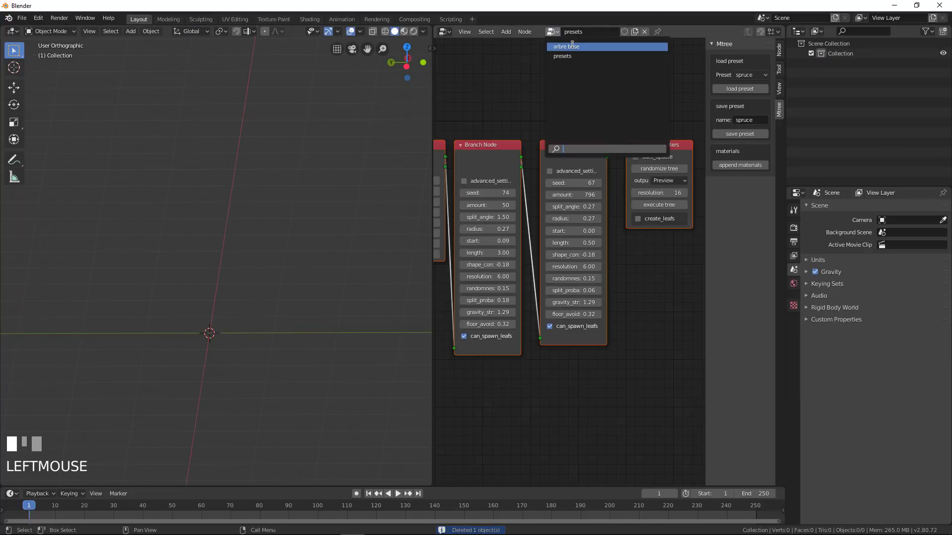
click(572, 45)
middle_drag(622, 135, 598, 181)
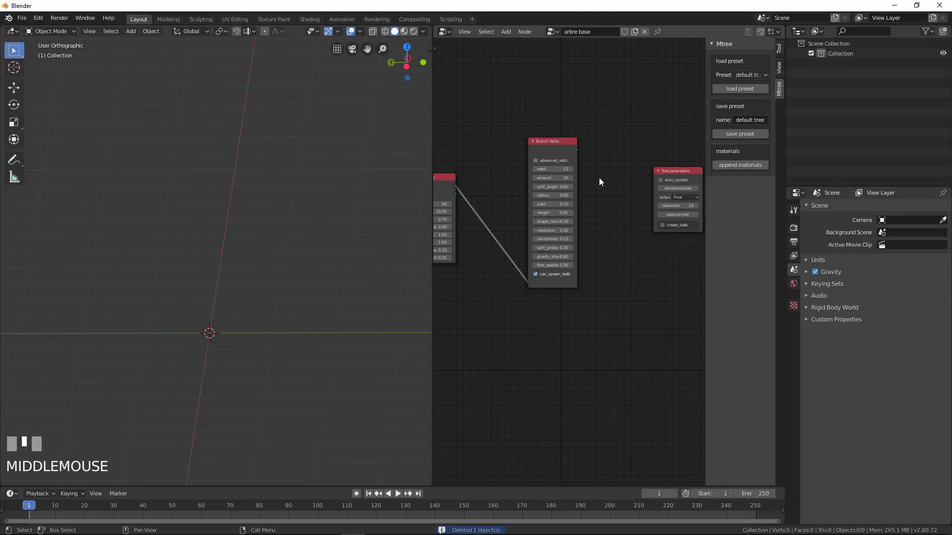
middle_drag(645, 218, 640, 219)
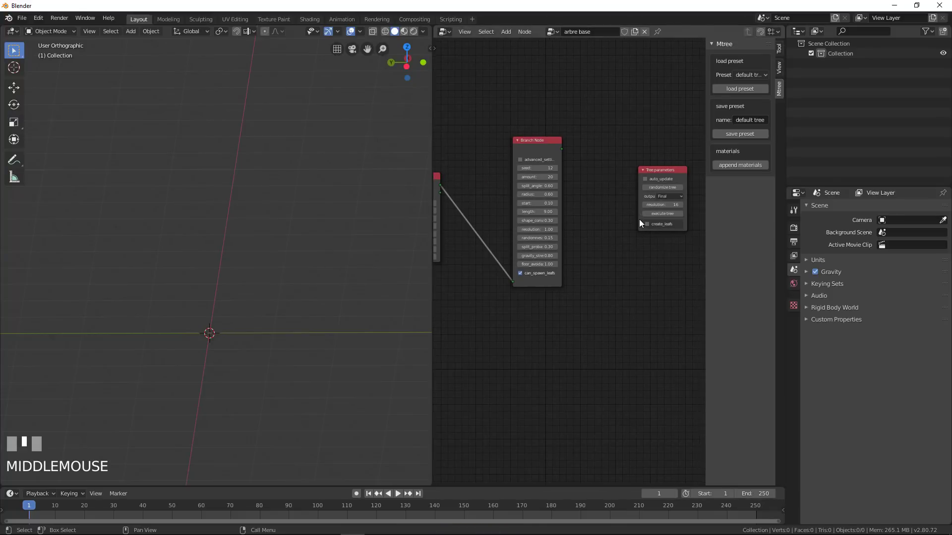
- Execute the arbre base tree and view the whole generated tree
click(660, 213)
scroll(302, 222, down, 6)
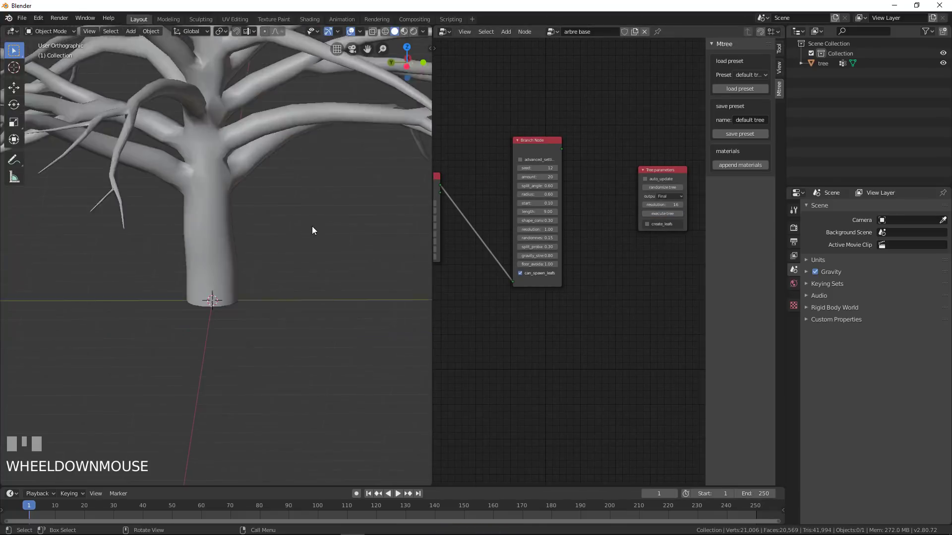
shift+middle_drag(294, 221, 335, 295)
scroll(333, 291, up, 2)
scroll(317, 262, down, 2)
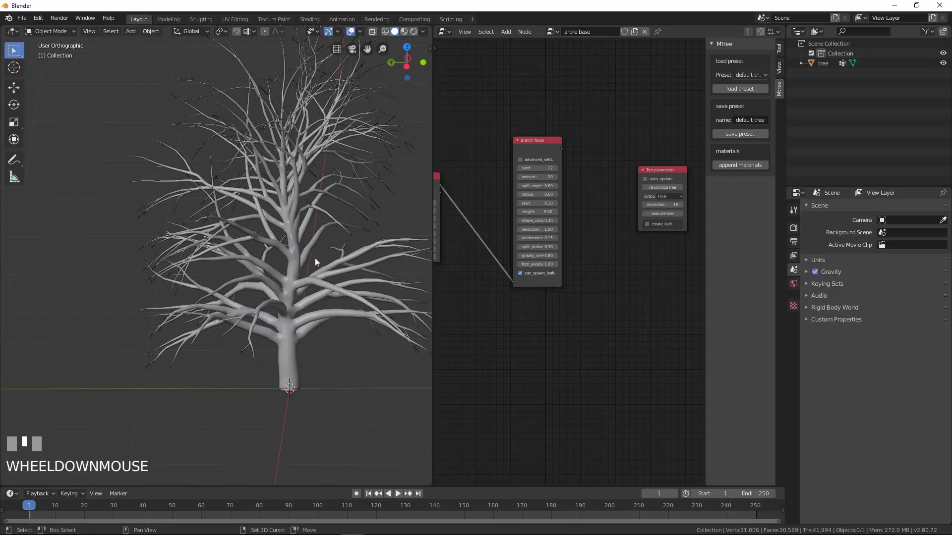
shift+middle_drag(314, 258, 287, 257)
- Hide the generated tree object in the viewport
click(256, 216)
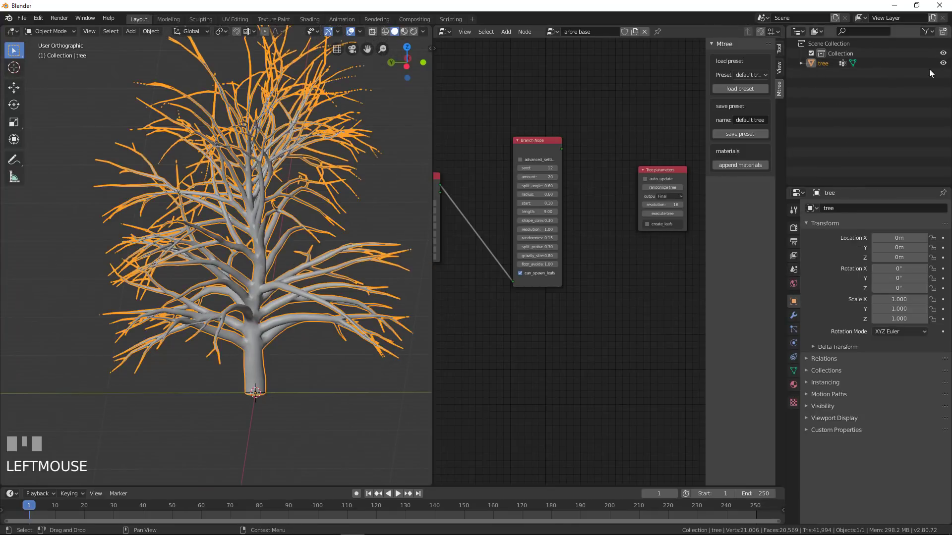
click(943, 64)
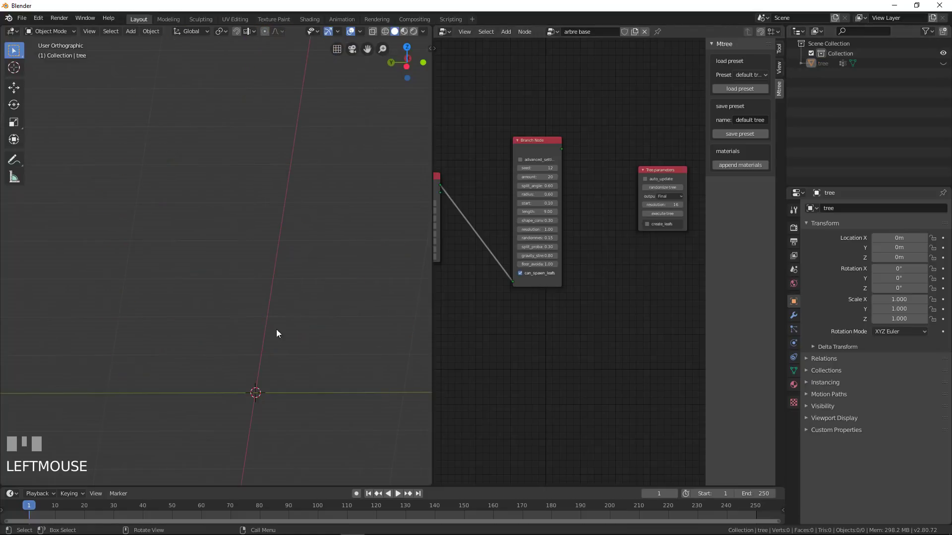
shift+middle_drag(280, 340, 255, 376)
shift+scroll(274, 367, up, 3)
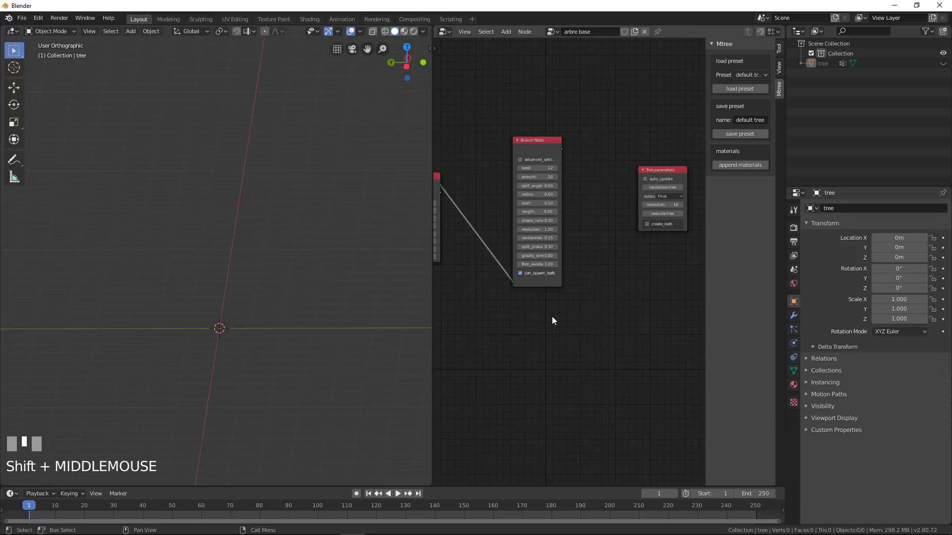
- Add a Twig Node beneath the Branch Node in the arbre base node tree
key(shift+a)
mouse_move(552, 316)
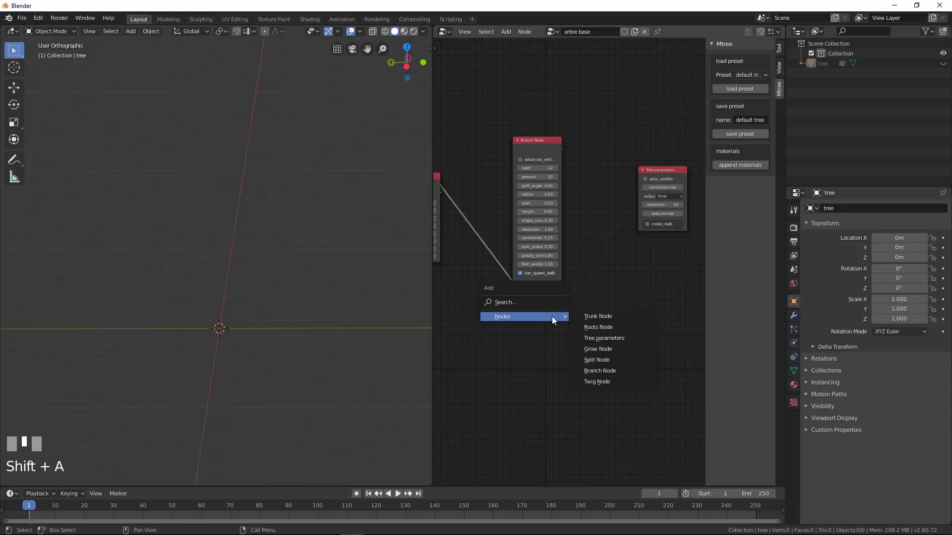
click(614, 380)
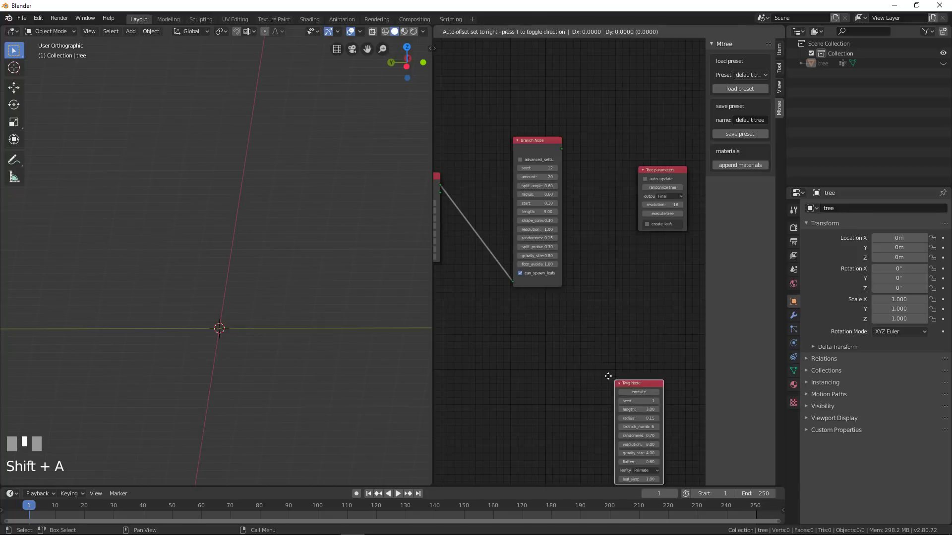
click(539, 301)
scroll(650, 354, up, 2)
middle_drag(506, 377, 506, 301)
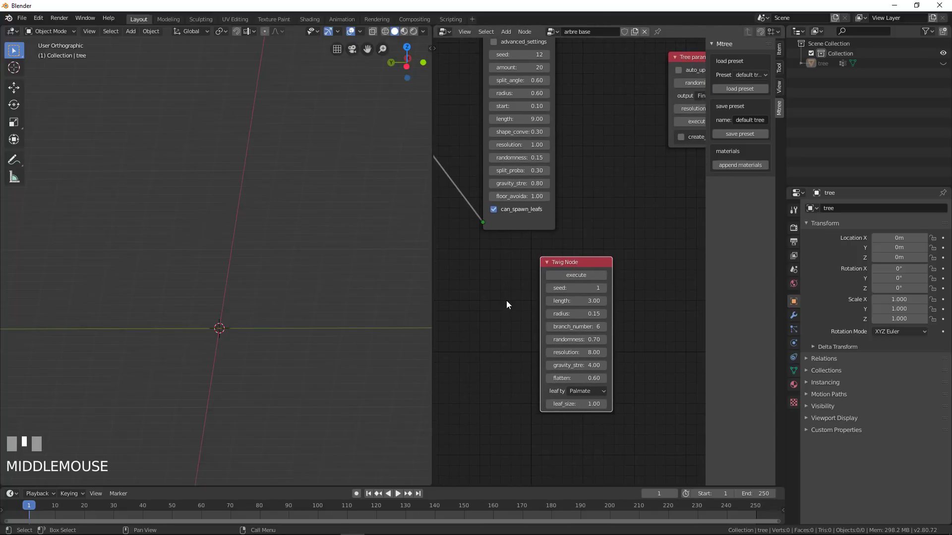
- Execute the Twig Node with its Palmate leaves and view the twig from several angles
middle_drag(257, 329, 286, 287)
scroll(293, 339, up, 2)
shift+middle_drag(293, 340, 360, 308)
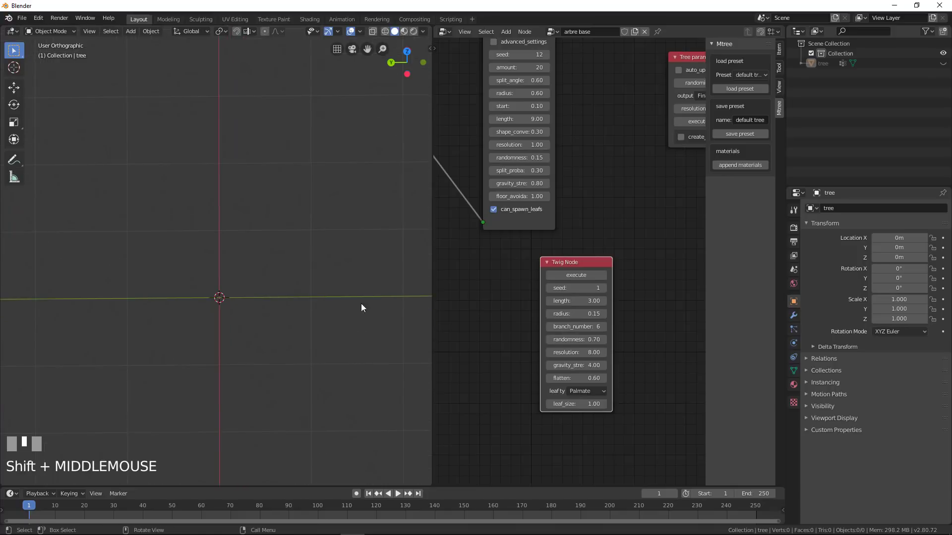
click(576, 275)
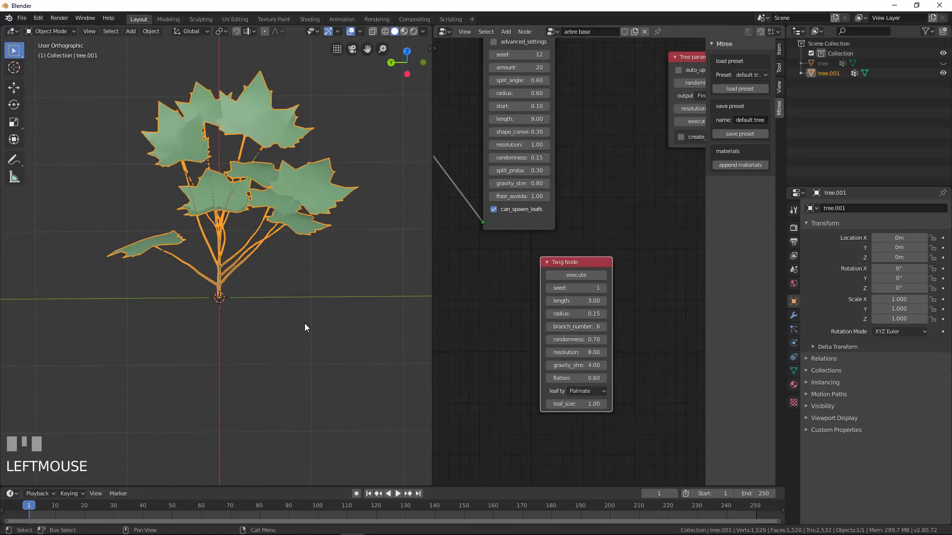
middle_drag(304, 323, 348, 288)
scroll(330, 263, down, 3)
scroll(253, 358, up, 3)
middle_drag(253, 359, 618, 391)
scroll(191, 334, up, 2)
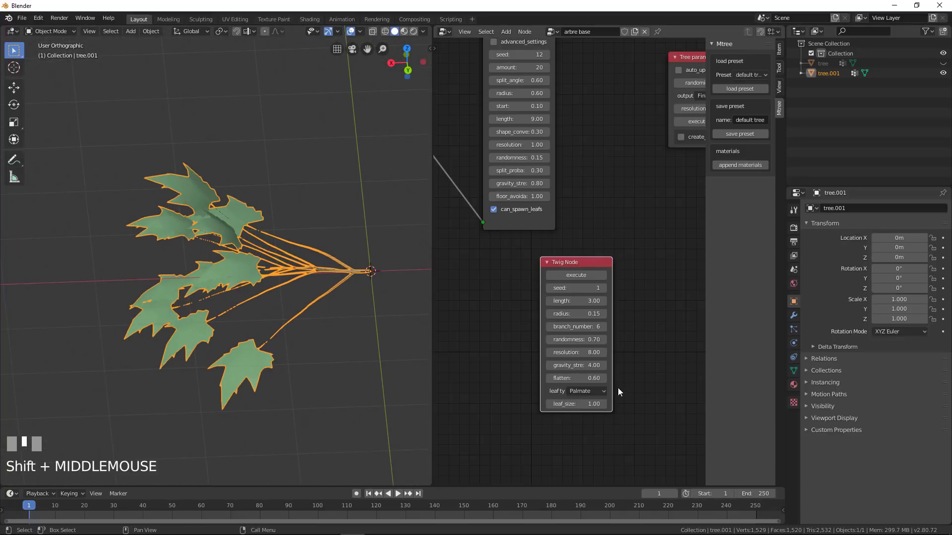
- Set the Twig Node's leaf type to Serrate, execute the node and view the twig
click(587, 391)
click(587, 412)
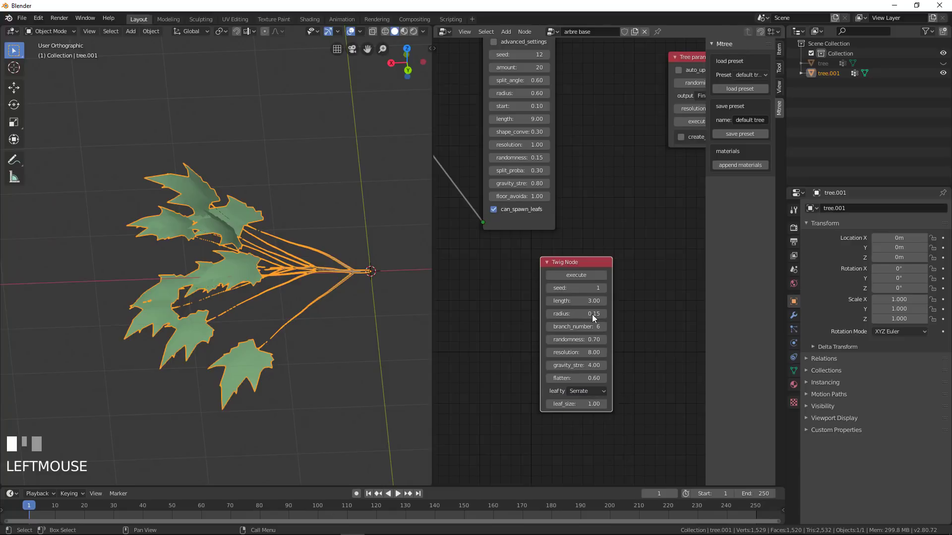
click(578, 275)
middle_drag(290, 325, 268, 322)
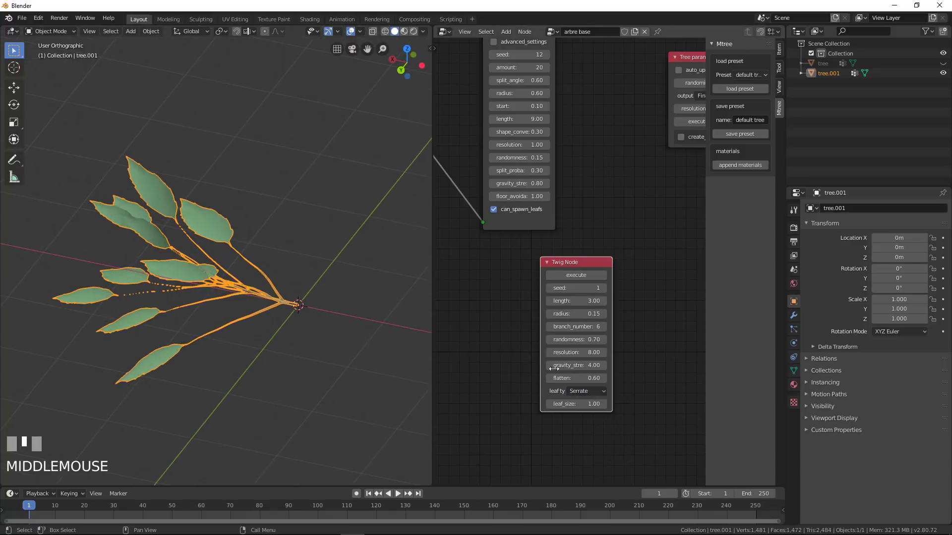
- Set the Twig Node's leaf type to Palmatisate, execute the node and view the twig from several angles
click(577, 394)
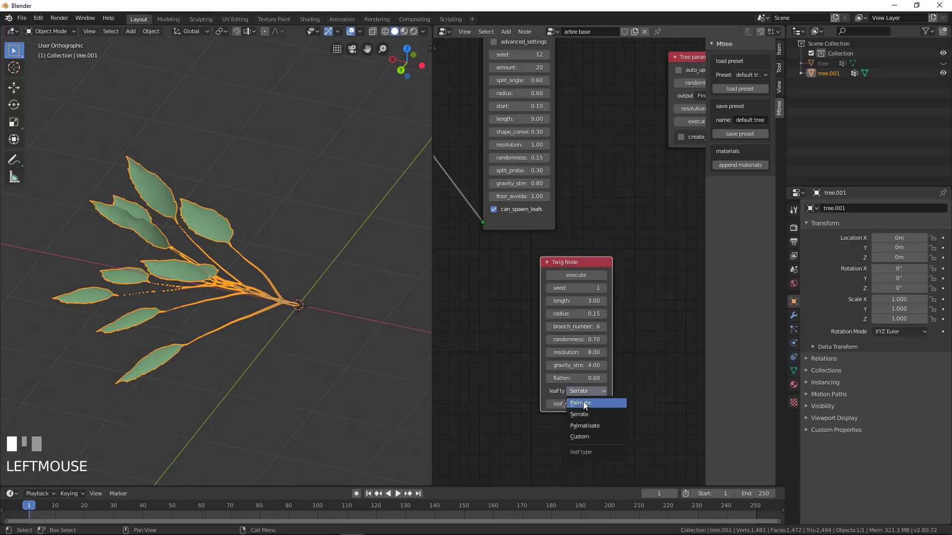
click(583, 415)
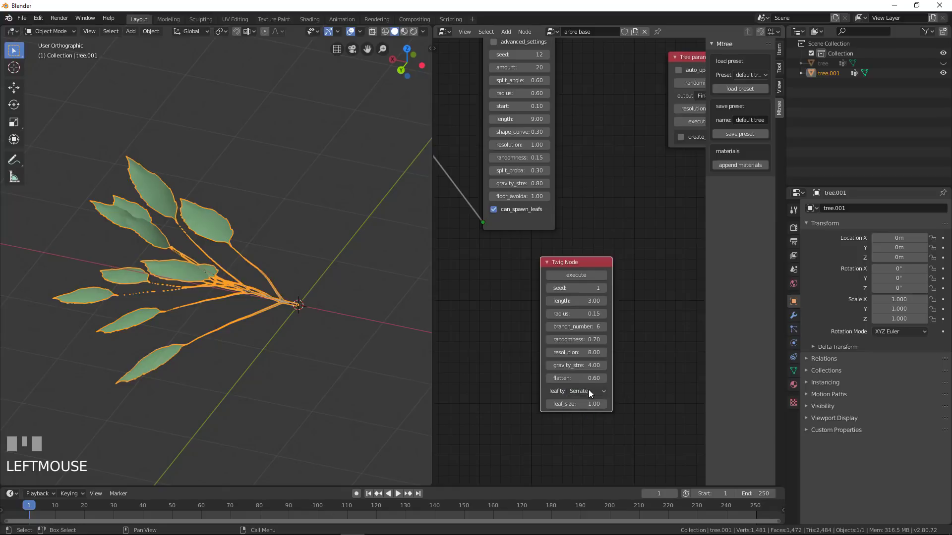
click(589, 390)
click(588, 424)
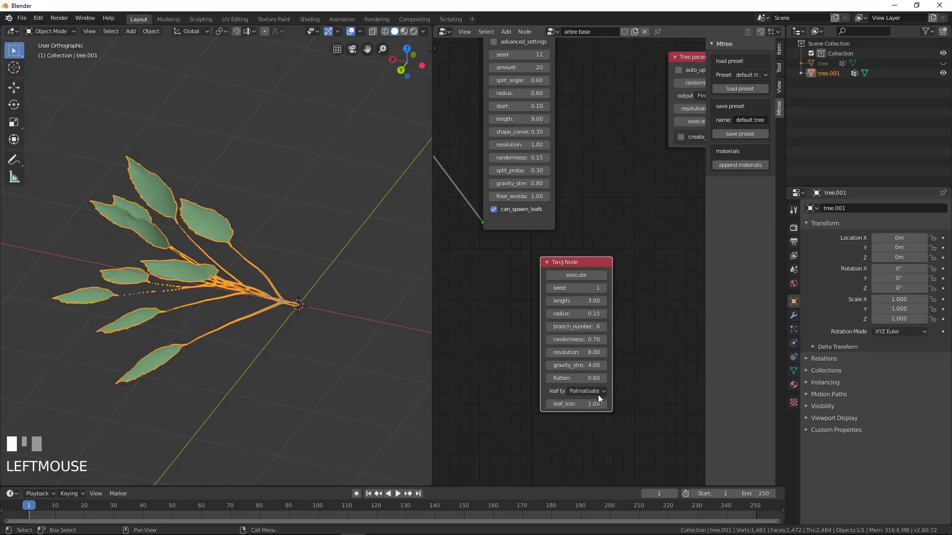
click(578, 275)
middle_drag(353, 322, 260, 295)
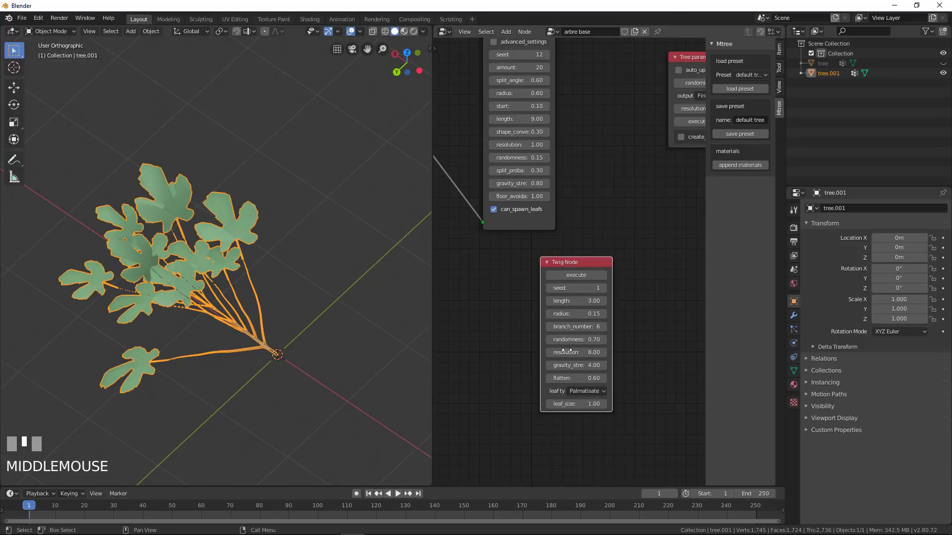
middle_drag(158, 292, 250, 303)
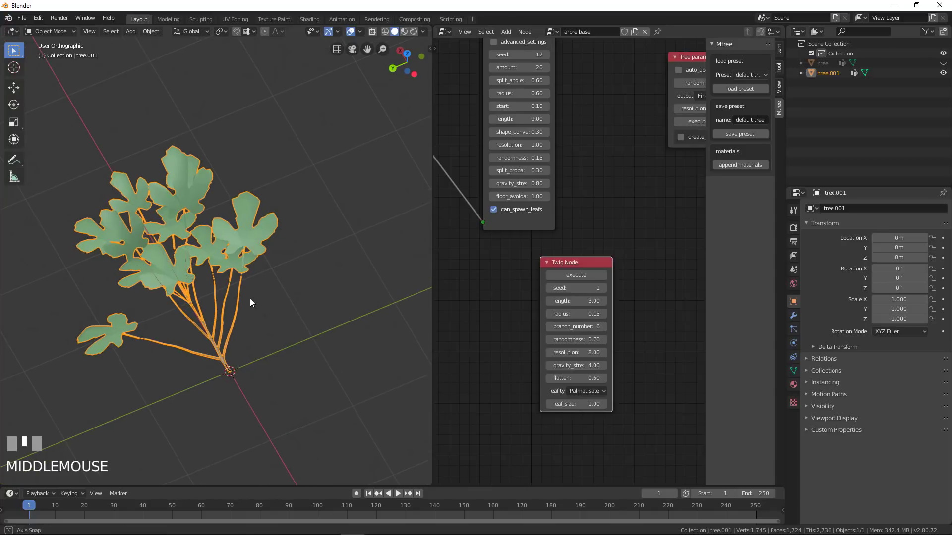
middle_drag(383, 302, 432, 298)
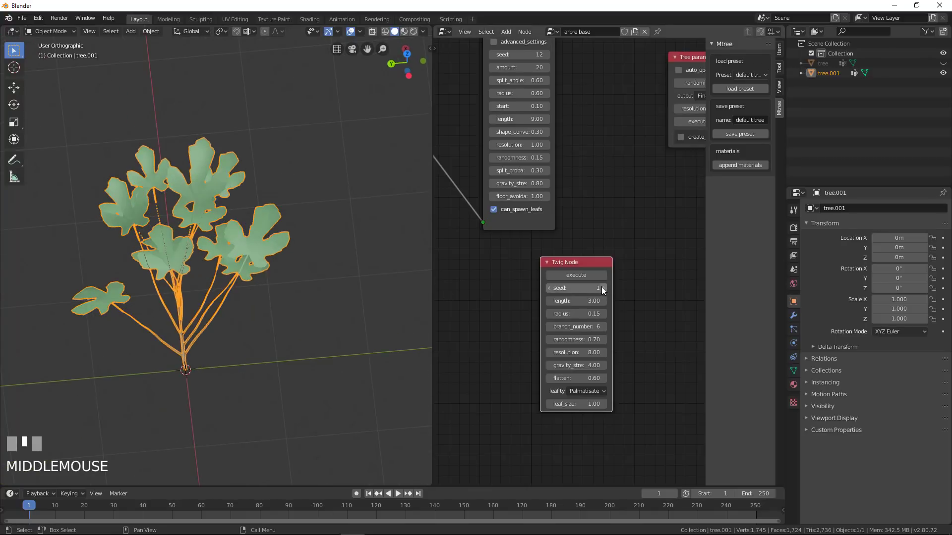
- Set the Twig Node's seed to 3 and its randomness to 1.15, executing the node after each change
click(603, 288)
click(604, 288)
click(590, 276)
mouse_move(252, 306)
middle_down()
mouse_move(186, 284)
mouse_move(218, 279)
mouse_move(258, 293)
middle_up()
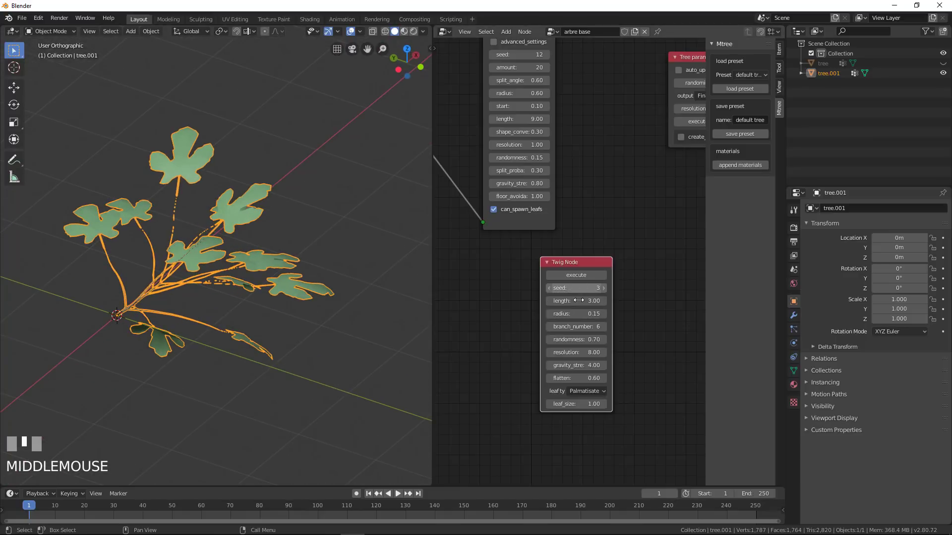
drag(575, 339, 595, 339)
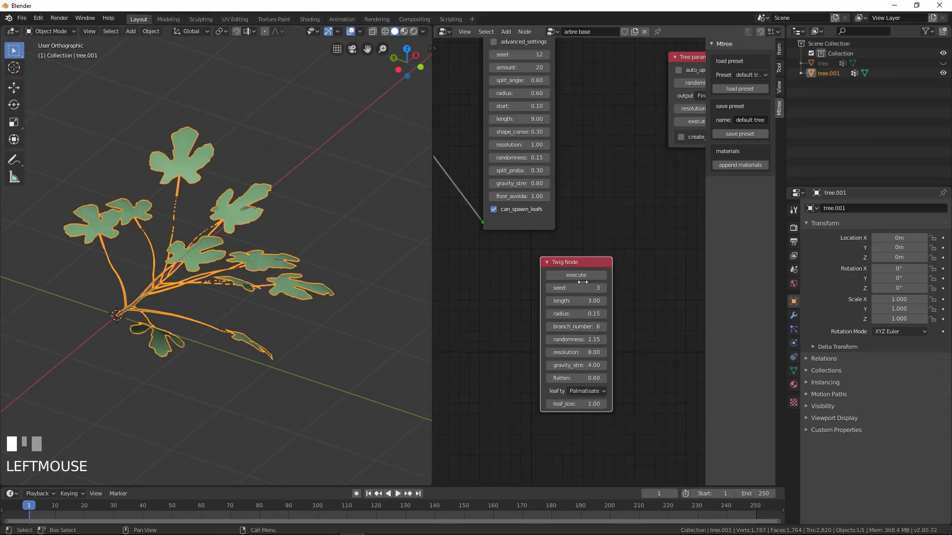
middle_drag(258, 317, 278, 306)
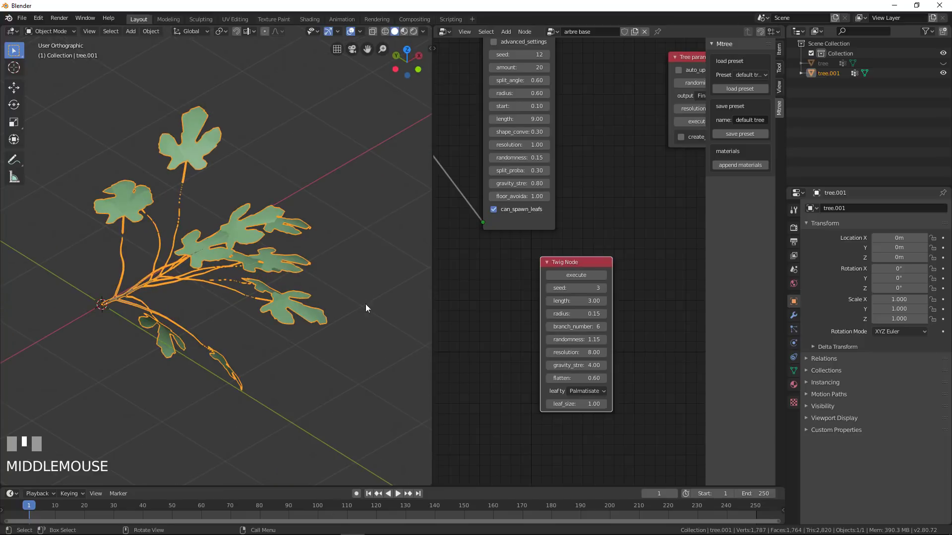
- Set the Twig Node's randomness to 0.5, execute the node and view the twig
click(565, 340)
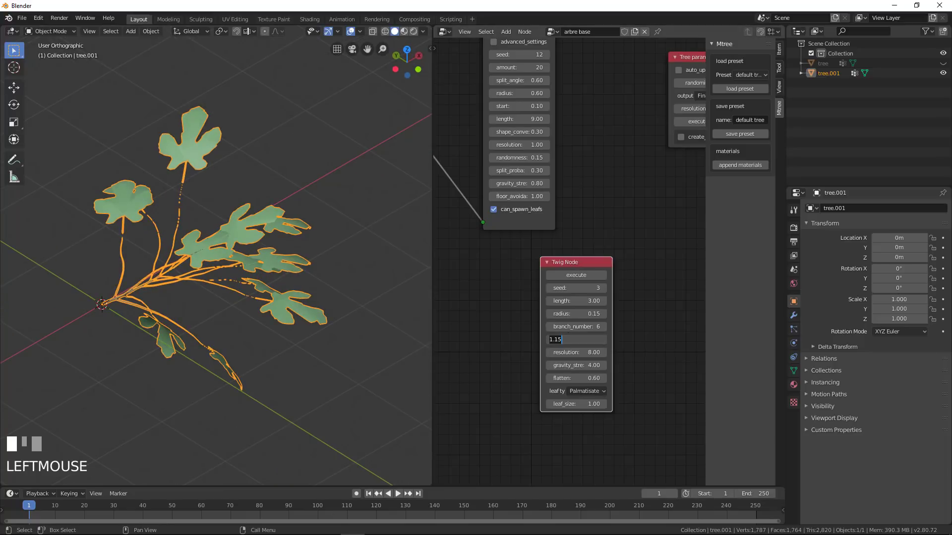
text(0.5)
key(Return)
click(585, 274)
middle_drag(278, 317, 347, 317)
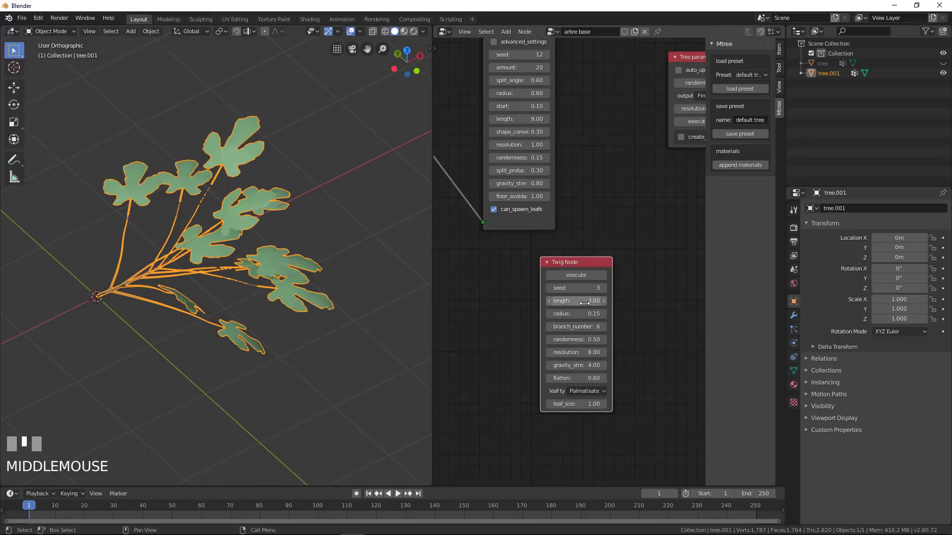
- Shorten the Twig Node's length and readjust it to 1.35, executing the node after each change
drag(584, 303, 574, 303)
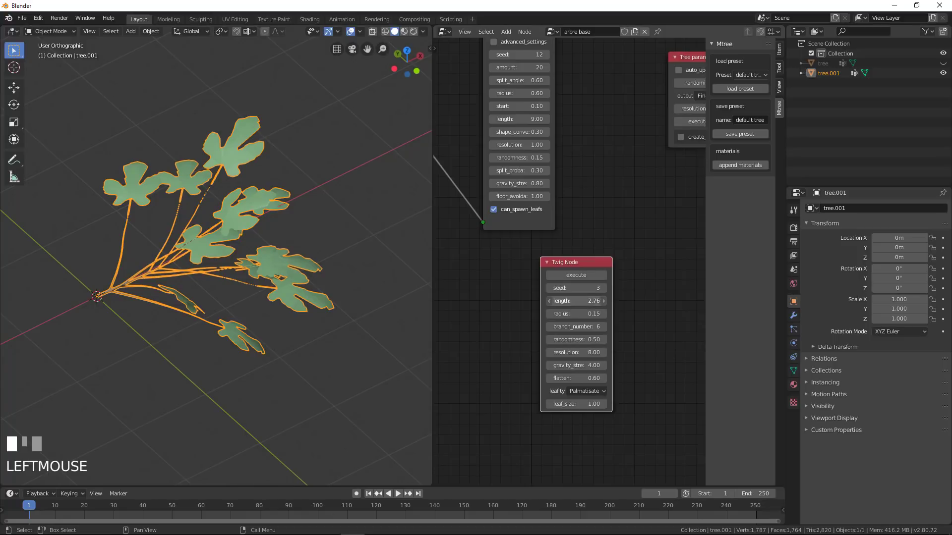
click(590, 276)
middle_drag(337, 317, 536, 307)
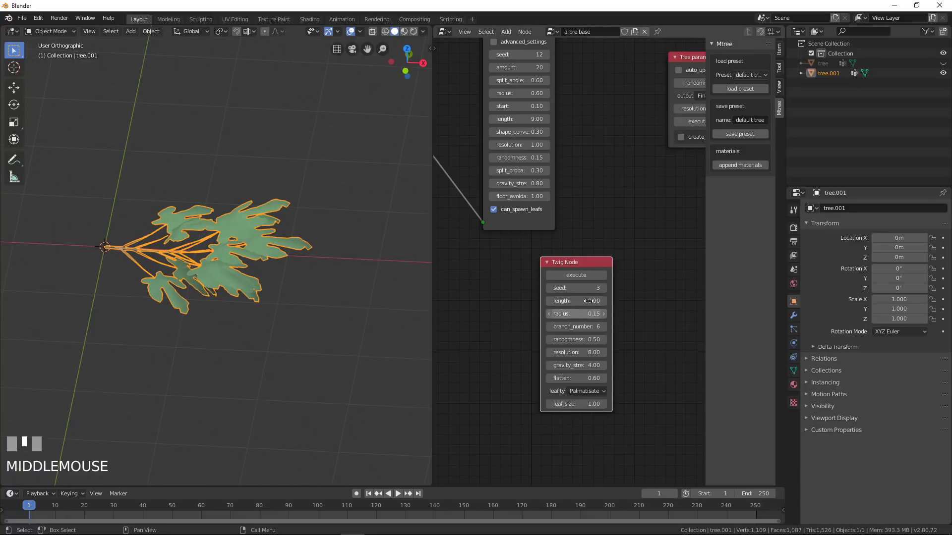
drag(586, 302, 594, 302)
click(575, 276)
middle_drag(277, 317, 238, 310)
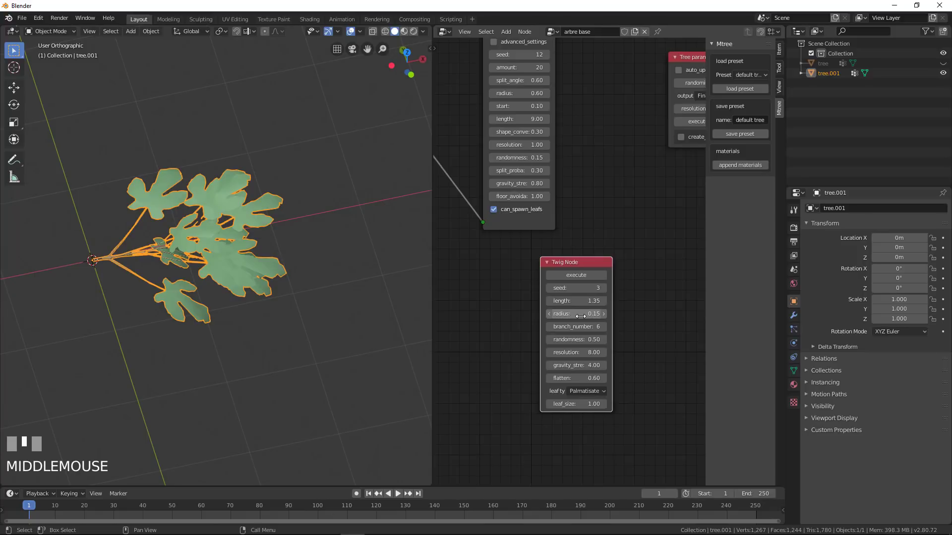
- Set the Twig Node's radius to 0.45 and execute the node
drag(580, 317, 615, 314)
middle_drag(43, 299, 108, 292)
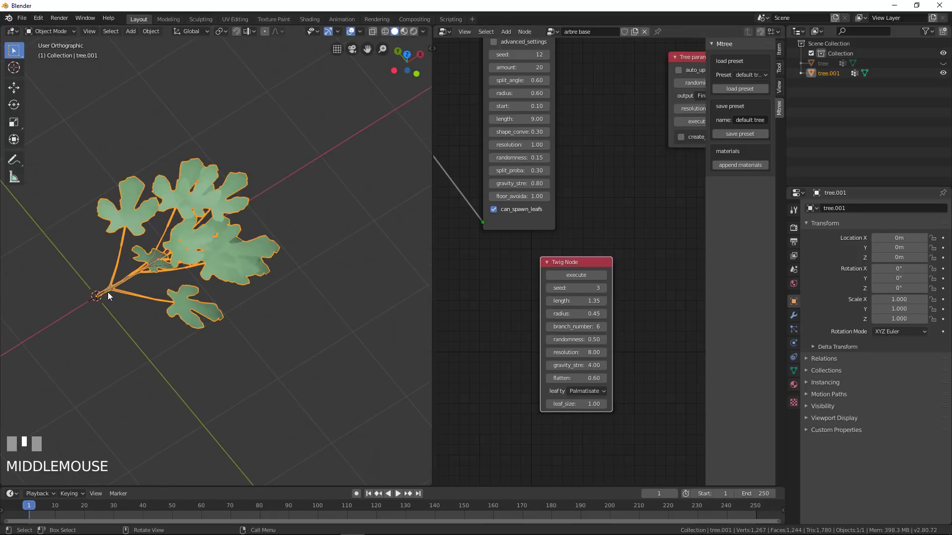
click(582, 275)
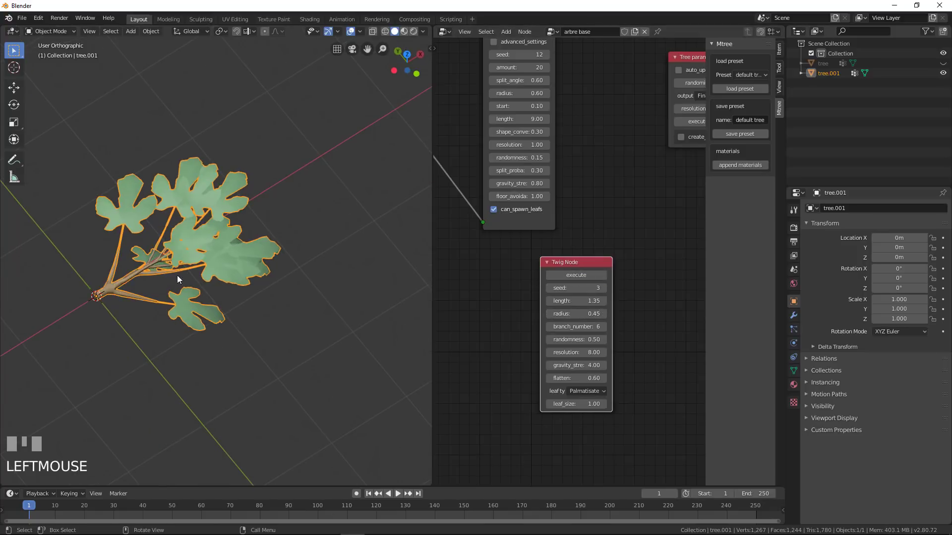
- Set the Twig Node's radius to 0.27, execute the node and view the twig from several angles
drag(593, 314, 576, 314)
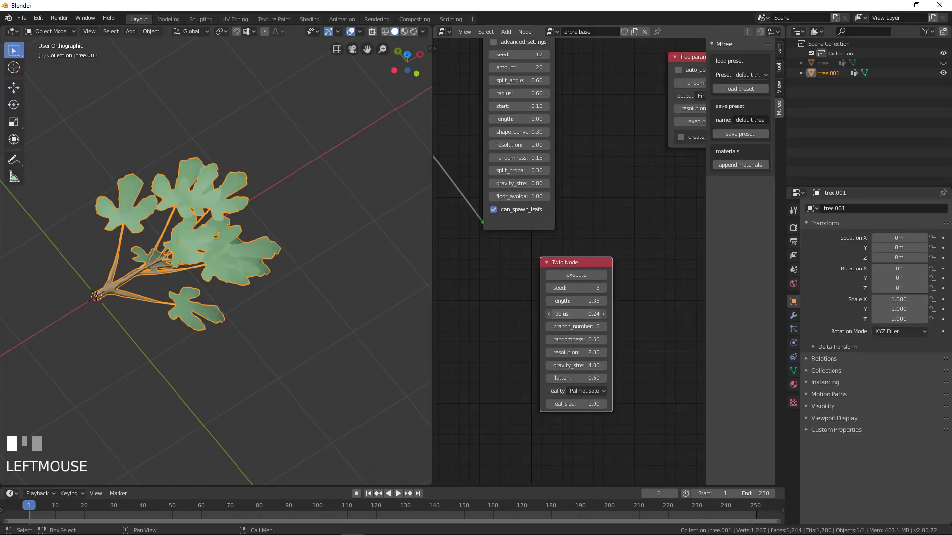
click(579, 275)
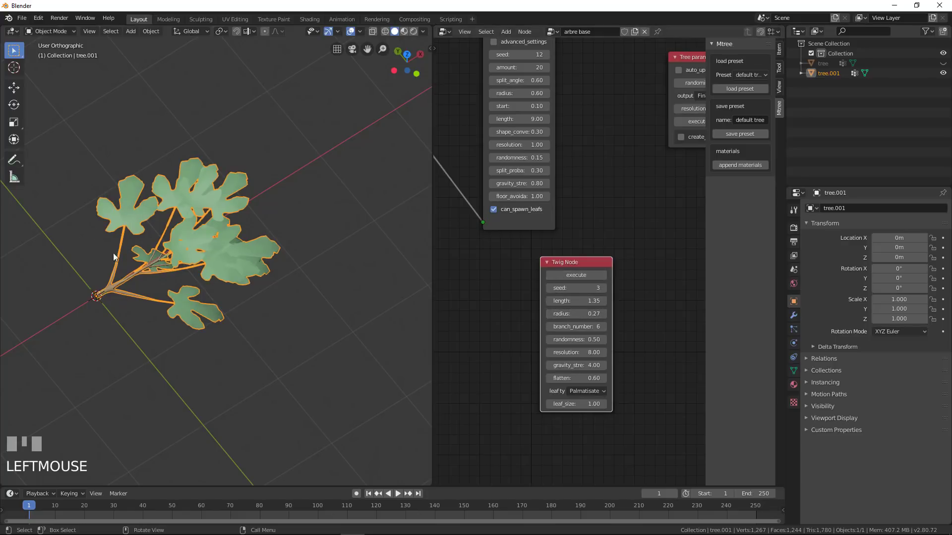
middle_drag(228, 279, 236, 300)
scroll(249, 332, up, 2)
middle_drag(249, 332, 230, 271)
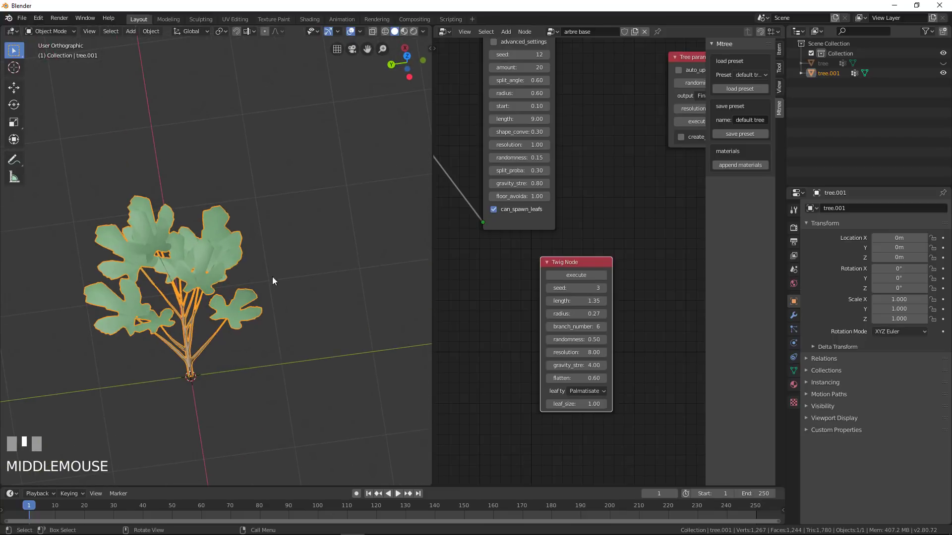
middle_drag(294, 316, 283, 354)
- Duplicate the twig and place the copy about 3.3 m away along the negative Y axis
key(shift+d)
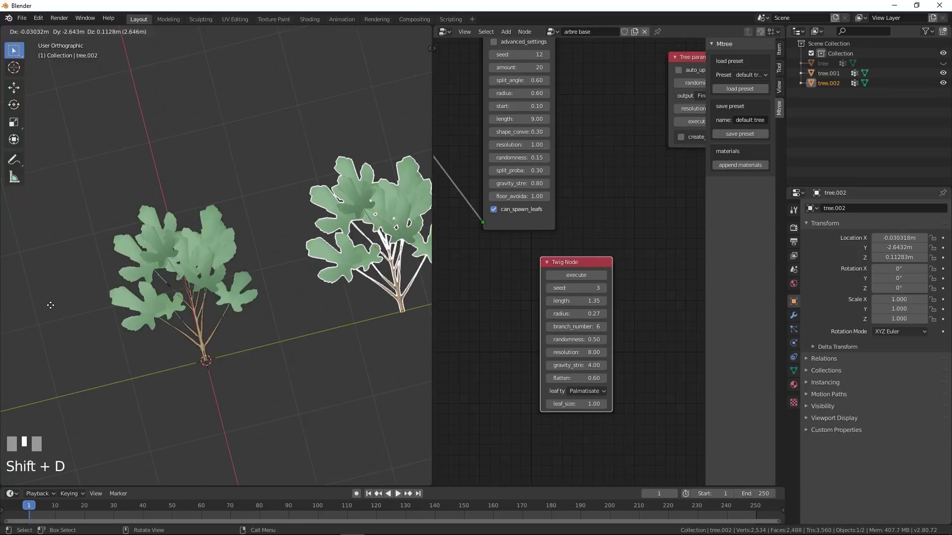
click(115, 293)
scroll(237, 290, down, 3)
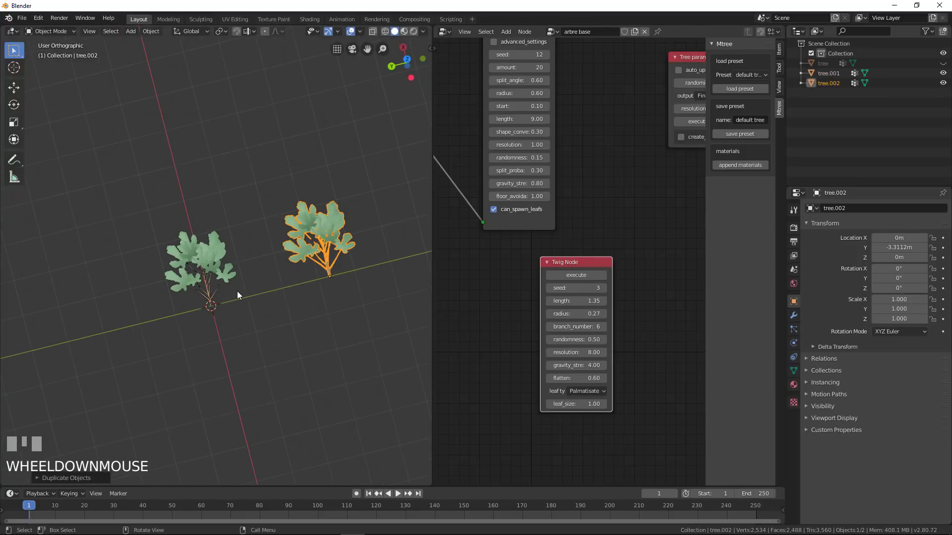
- Select the original twig at the world origin, set the Twig Node's seed to 5 and open its length for editing
scroll(258, 301, up, 2)
click(200, 266)
middle_drag(201, 267, 215, 308)
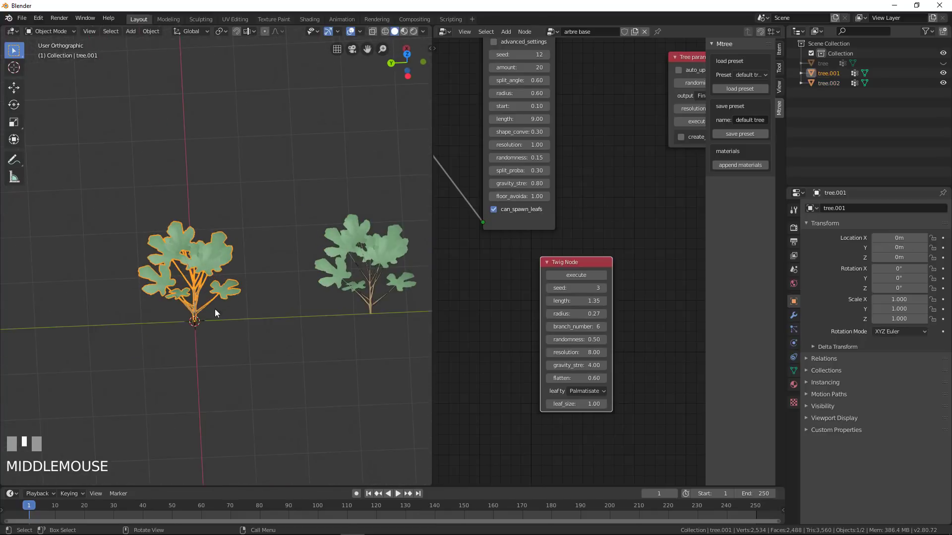
scroll(315, 308, up, 2)
click(605, 287)
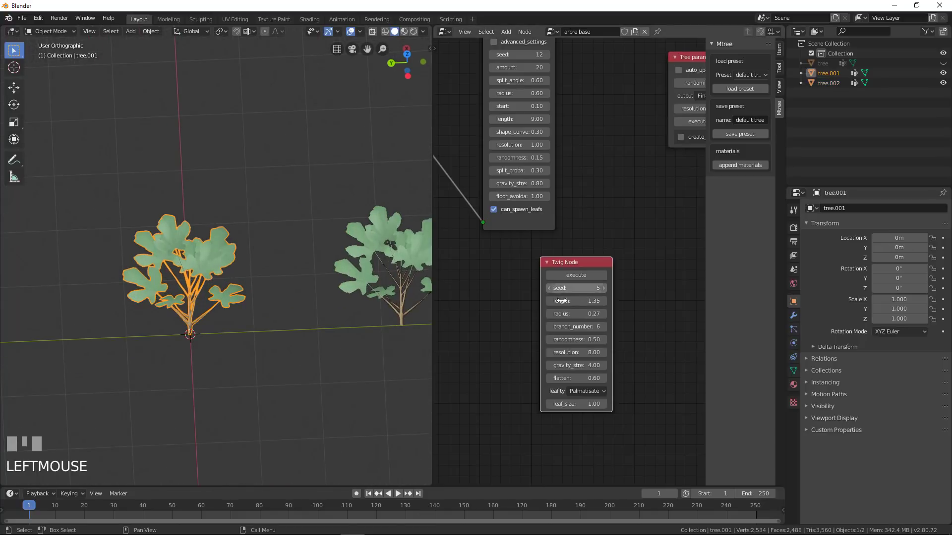
click(605, 287)
click(578, 301)
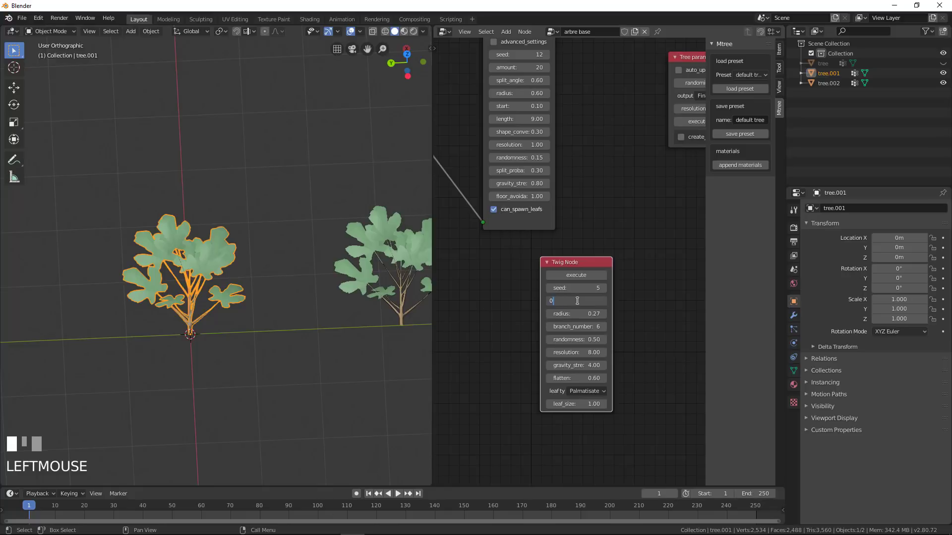
- Set the twig's length to 0.8 and regenerate the selected twig
text(0.8)
click(290, 316)
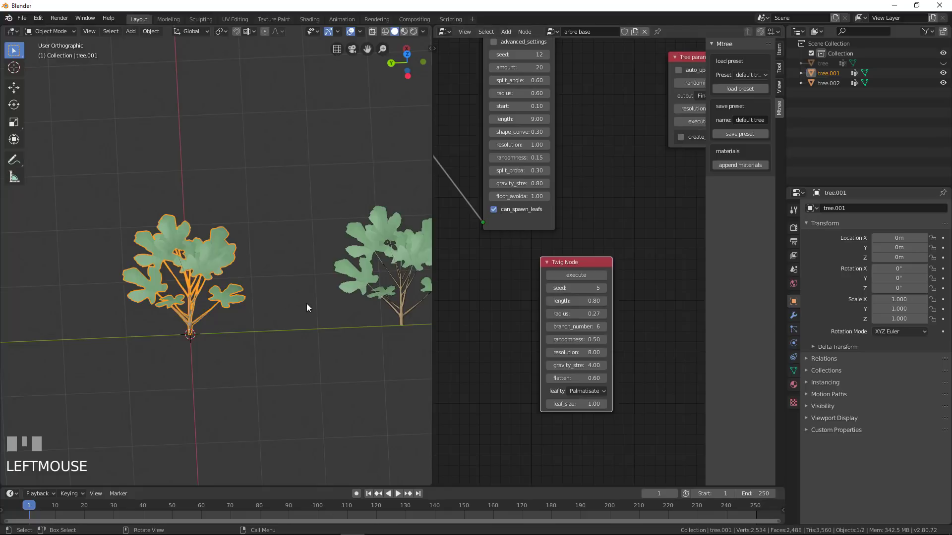
middle_drag(306, 307, 234, 301)
click(576, 275)
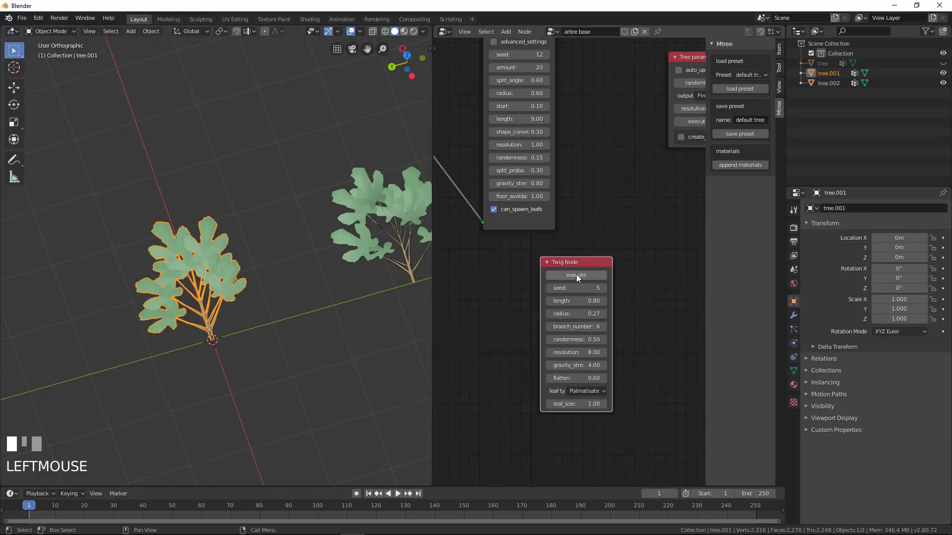
middle_drag(338, 340, 277, 298)
scroll(263, 297, up, 2)
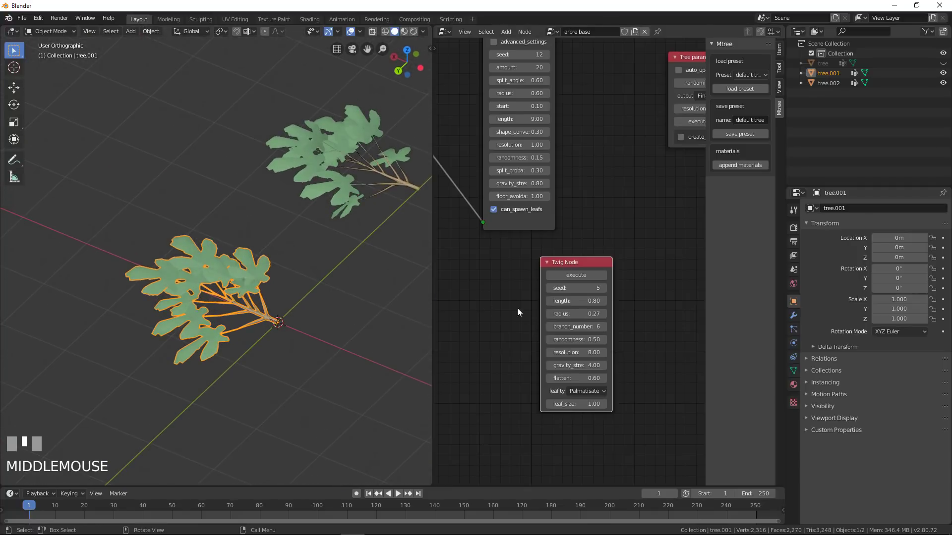
- Reduce the twig's branch number to 4 and regenerate it
click(550, 326)
click(551, 326)
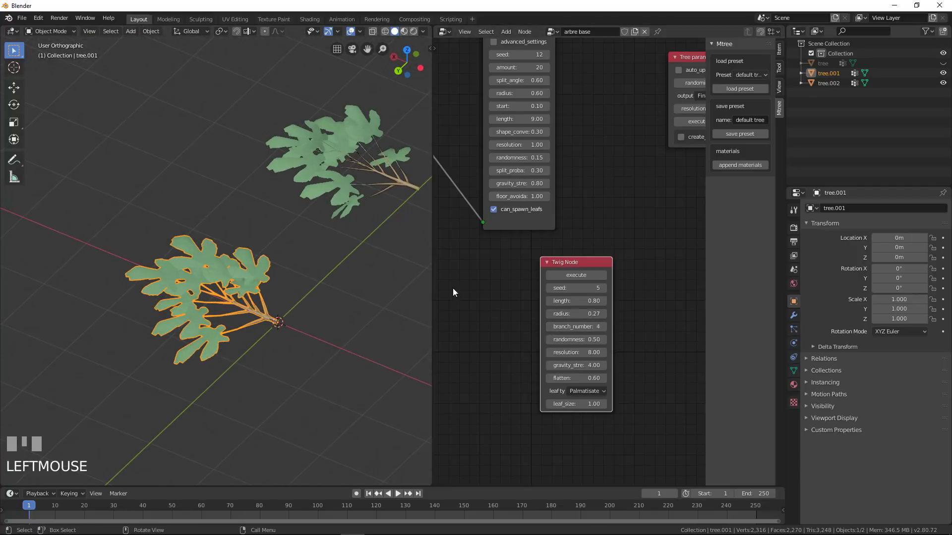
click(576, 275)
middle_drag(416, 327, 290, 341)
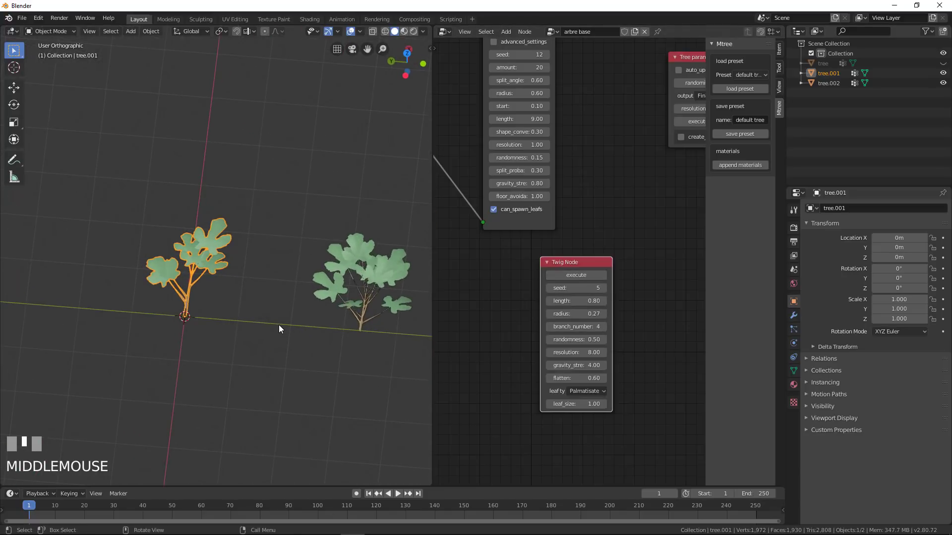
- Duplicate the twig and place the copy about 1.57 m away along negative Y, between the two existing twigs
key(shift+d)
key(x)
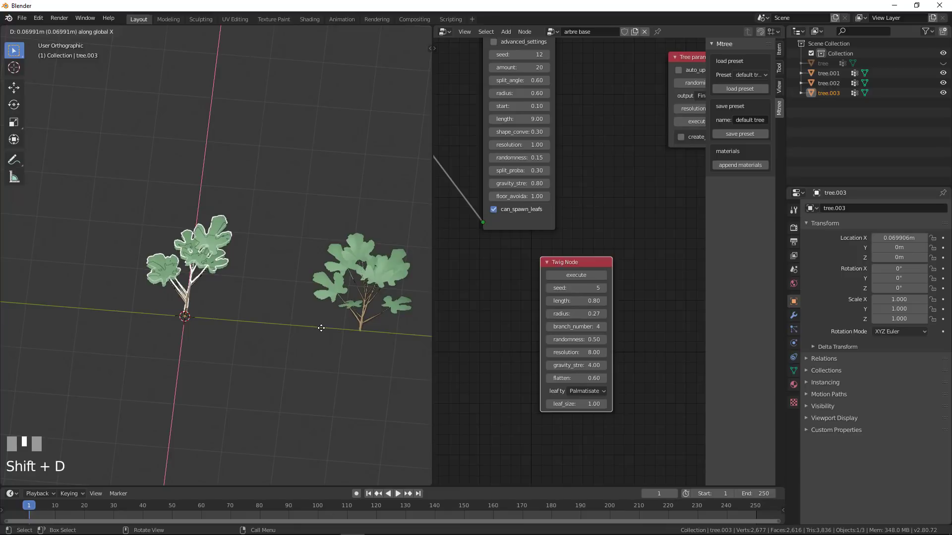
key(y)
click(208, 304)
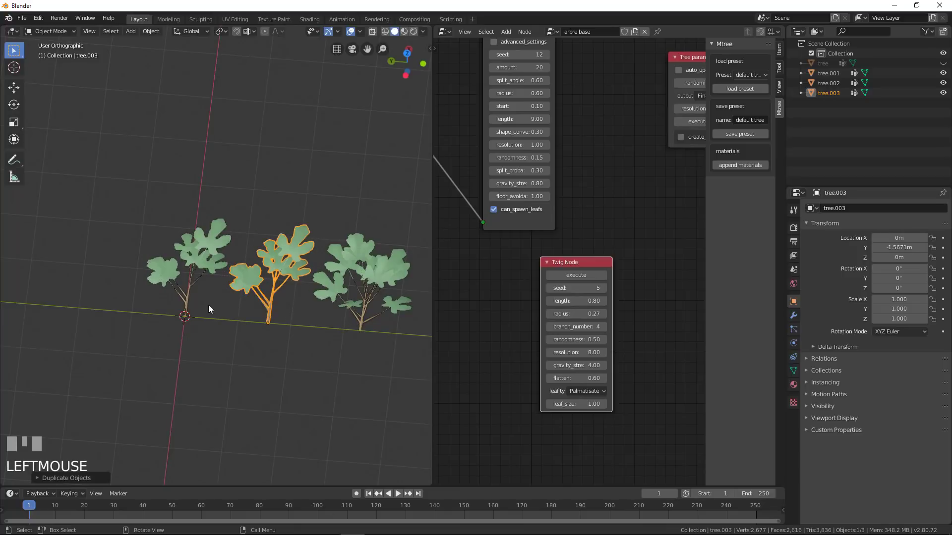
- Reselect the original twig at the origin and set the twig length to 1.3
middle_drag(209, 309, 206, 276)
click(205, 283)
middle_drag(252, 335, 262, 298)
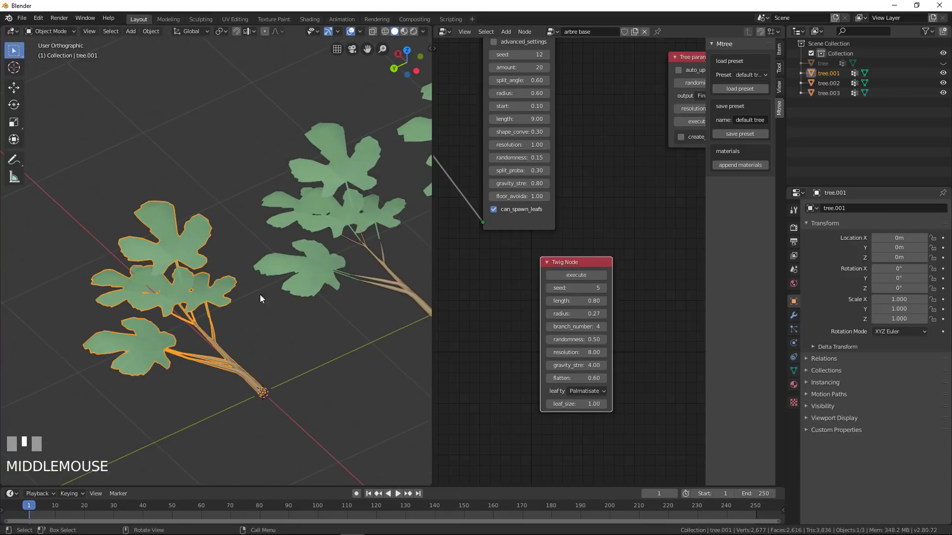
click(582, 301)
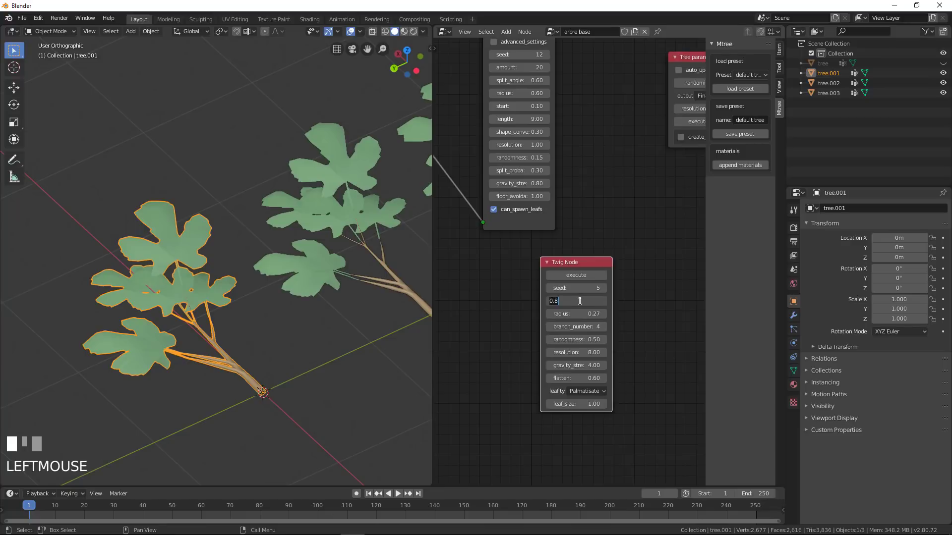
key(Escape)
key(KP_1)
key(KP_Decimal)
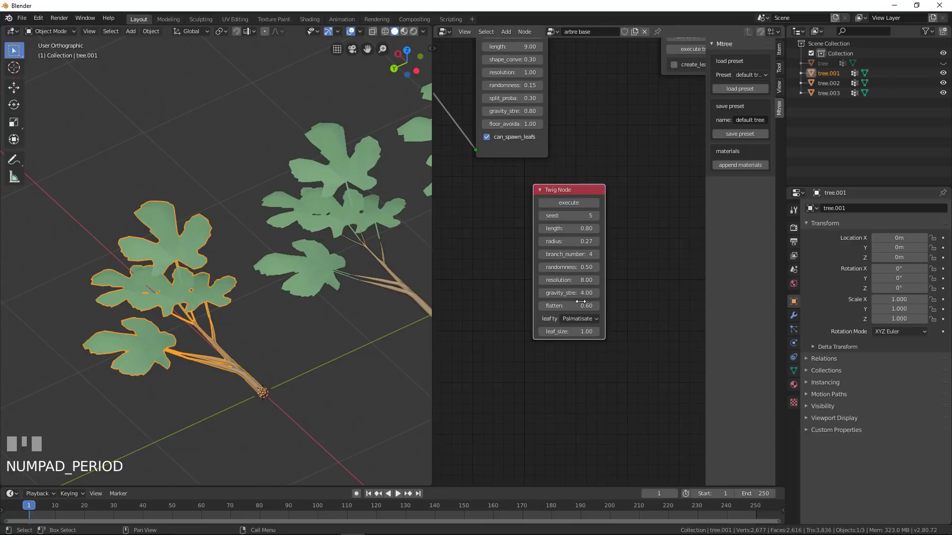
key(KP_3)
click(570, 228)
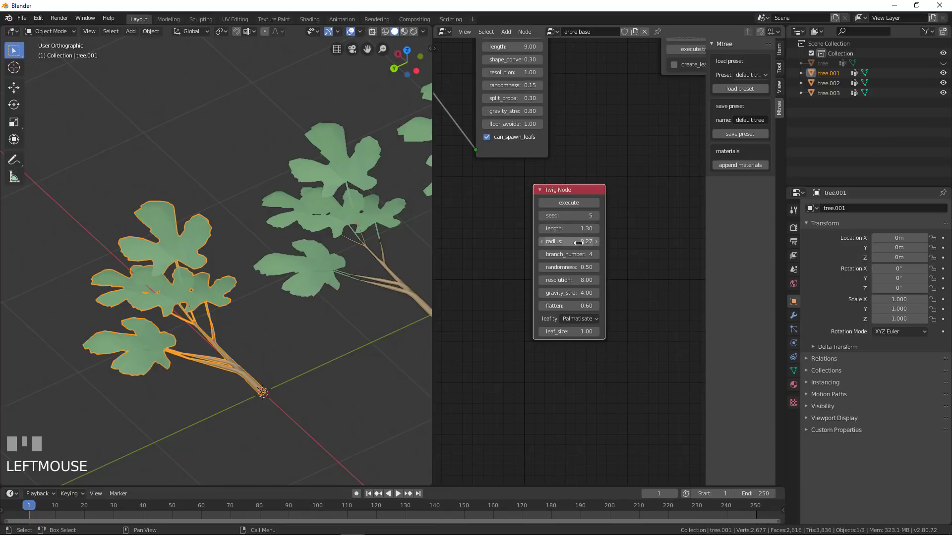
- Set the twig's seed to 7 and randomness to 0.59, and regenerate the original twig as a third variant
click(596, 216)
click(597, 216)
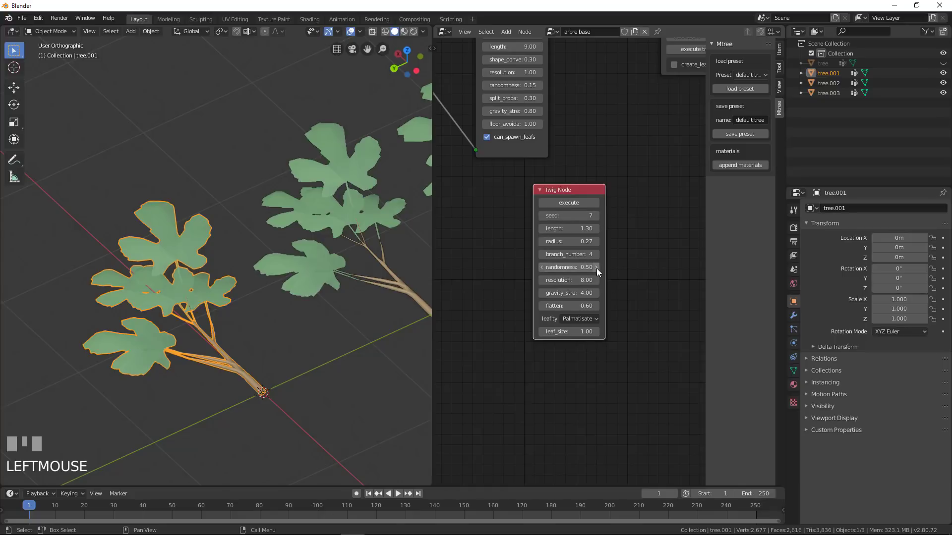
drag(597, 272, 601, 271)
click(587, 204)
middle_drag(346, 321, 148, 251)
scroll(248, 319, up, 4)
scroll(223, 266, down, 6)
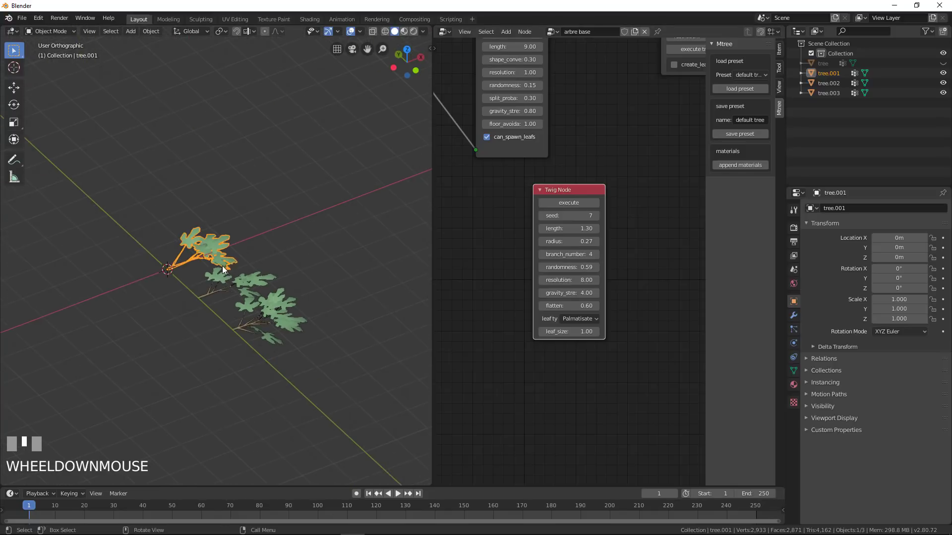
middle_drag(274, 231, 367, 246)
scroll(255, 291, up, 3)
middle_drag(255, 291, 276, 267)
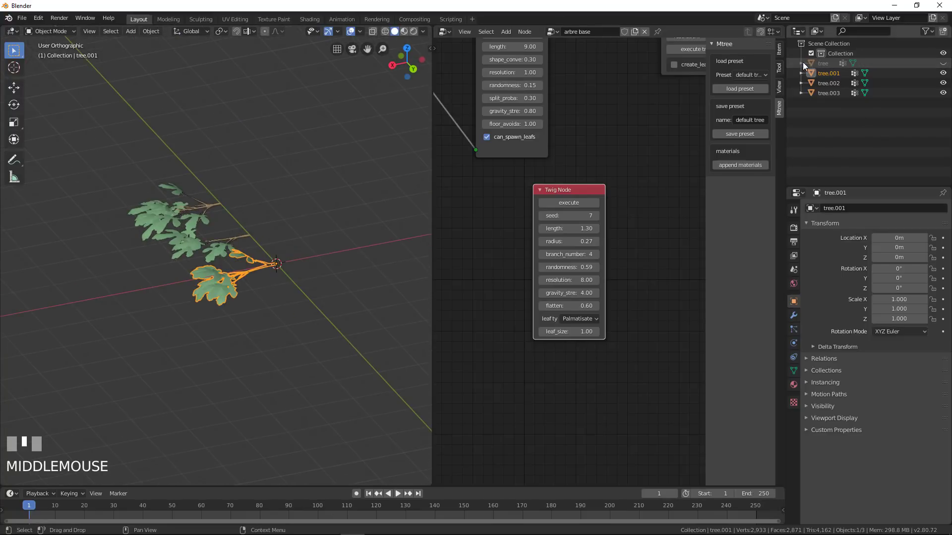
- Unhide the tree and move the three twigs into a new collection named "branche"
click(943, 63)
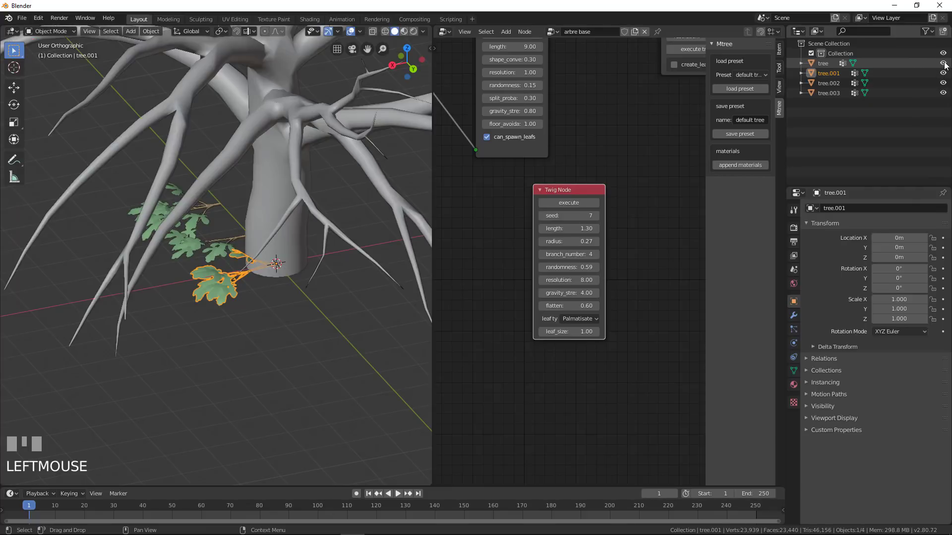
middle_drag(306, 304, 225, 300)
click(250, 278)
shift+click(153, 273)
shift+click(108, 277)
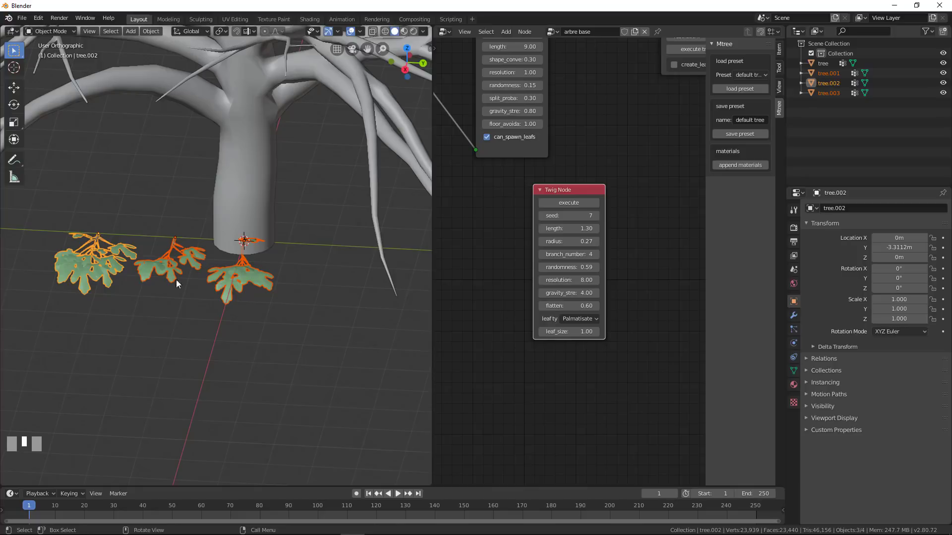
key(m)
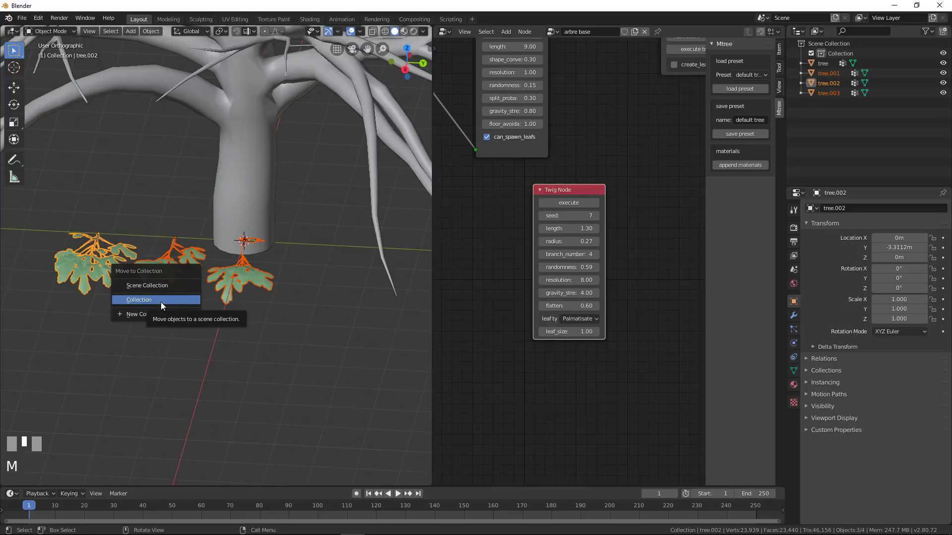
click(156, 315)
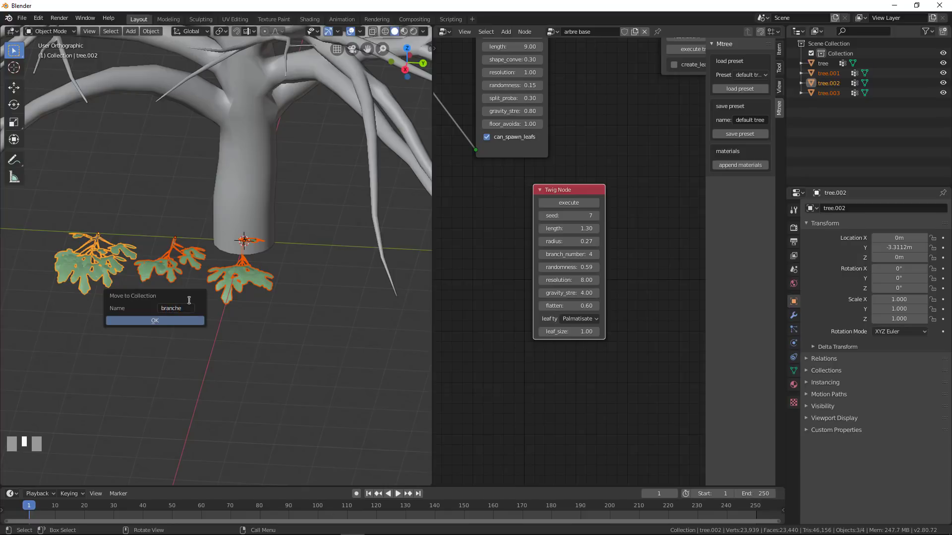
click(155, 321)
- Select the main tree and enable leaf creation in its tree parameters
middle_drag(217, 323, 125, 242)
scroll(125, 243, down, 3)
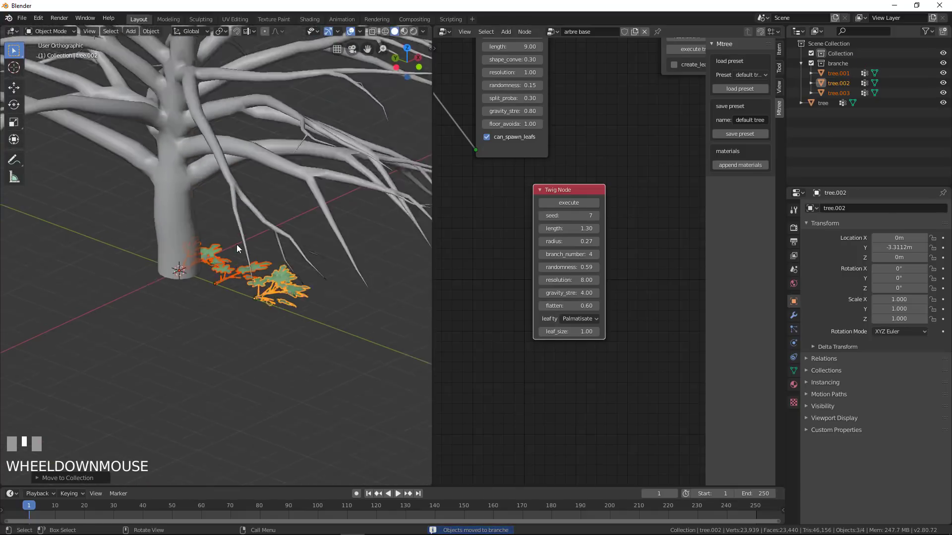
mouse_move(237, 245)
middle_down()
mouse_move(259, 234)
mouse_move(255, 245)
middle_up()
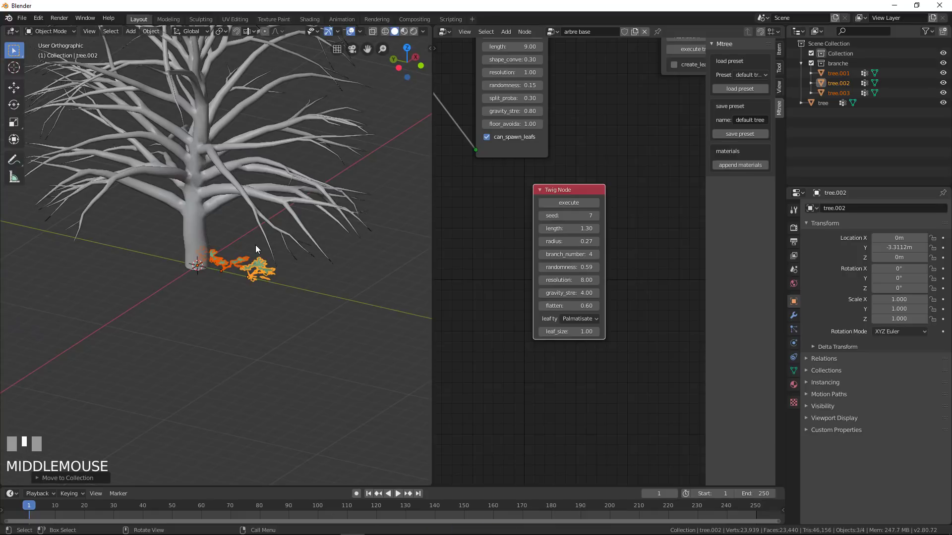
scroll(226, 233, up, 3)
click(174, 189)
scroll(341, 169, down, 3)
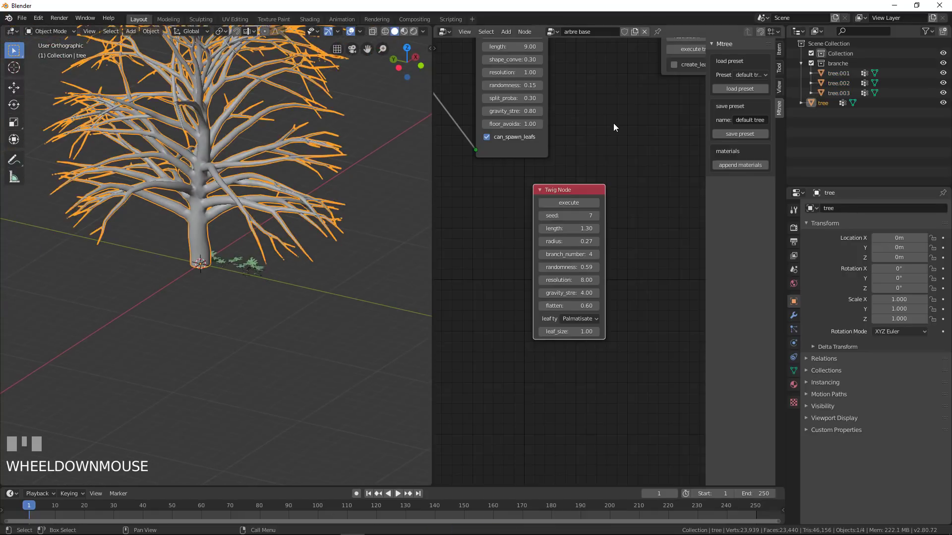
scroll(613, 123, down, 2)
middle_drag(613, 123, 535, 298)
scroll(611, 250, up, 1)
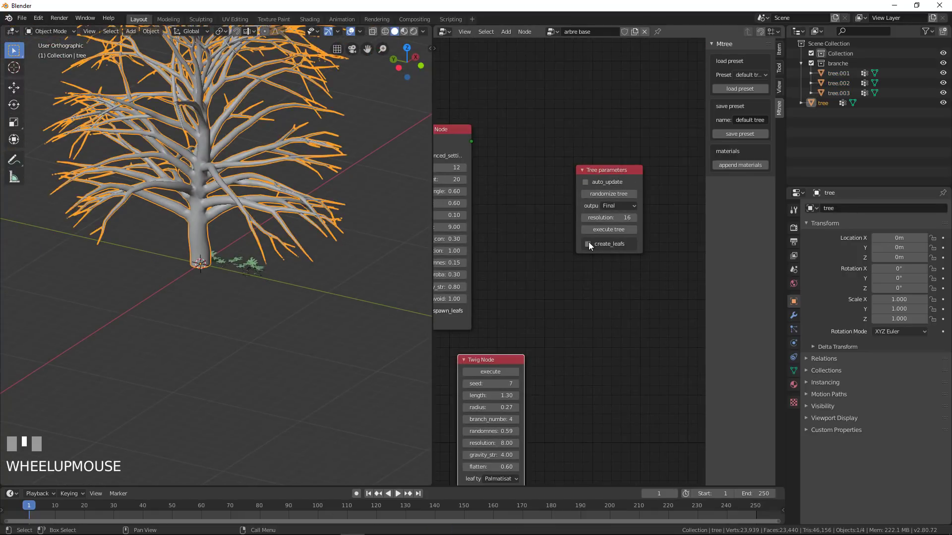
click(588, 243)
- Pick the twig tree.002 in the viewport as the tree's leaf object
middle_drag(603, 310, 545, 269)
scroll(607, 237, up, 1)
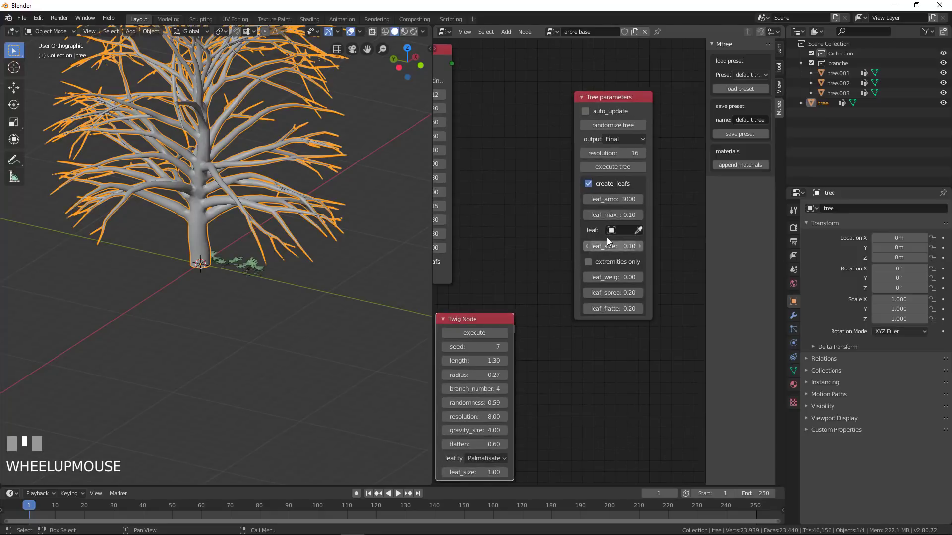
click(640, 231)
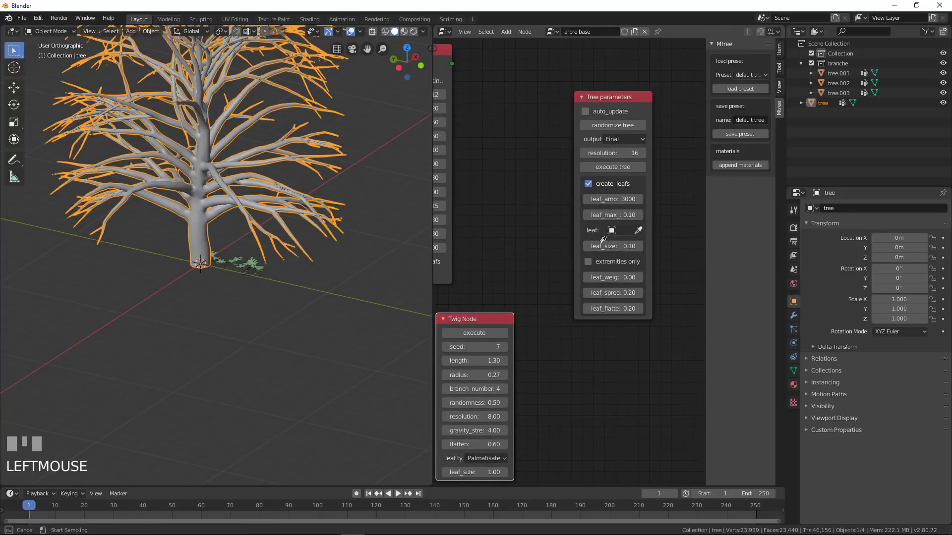
click(255, 272)
middle_drag(251, 299, 281, 326)
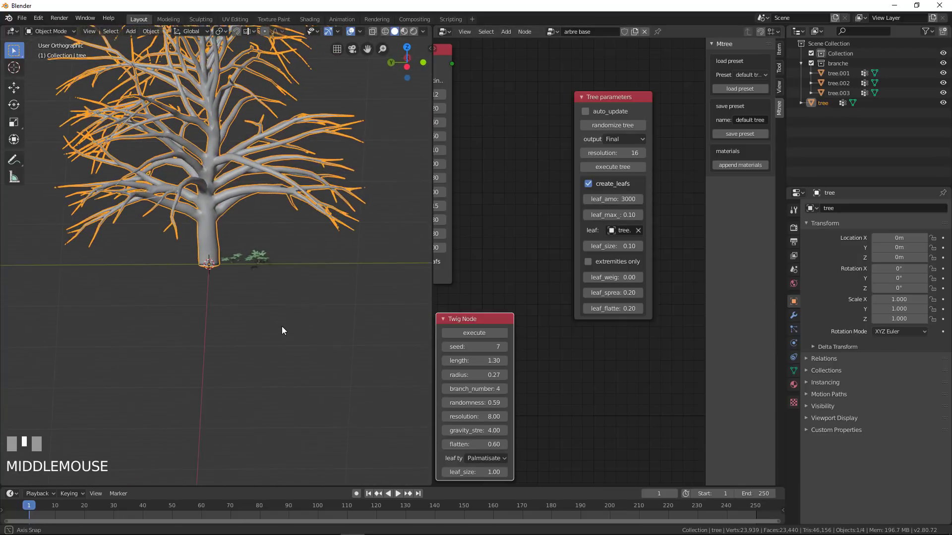
- Regenerate the tree with its leaves and examine the foliage distribution on the branches
shift+middle_drag(325, 186, 340, 252)
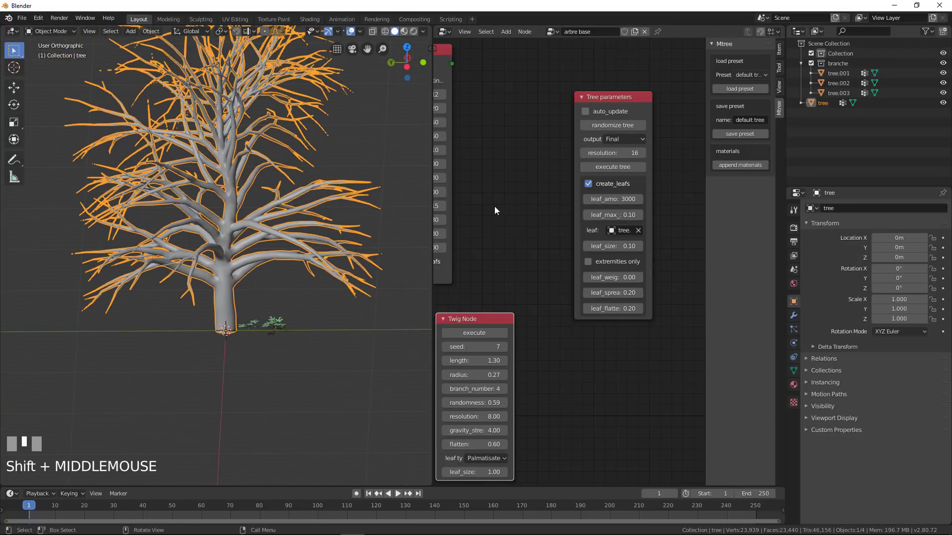
click(612, 167)
middle_drag(271, 196, 317, 195)
scroll(335, 243, up, 3)
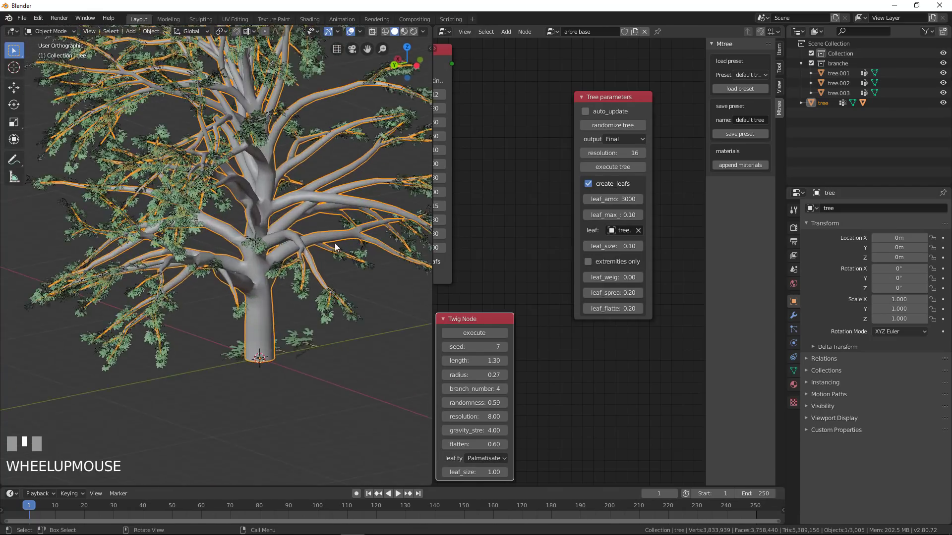
middle_drag(334, 243, 271, 251)
scroll(286, 272, up, 2)
scroll(209, 240, up, 2)
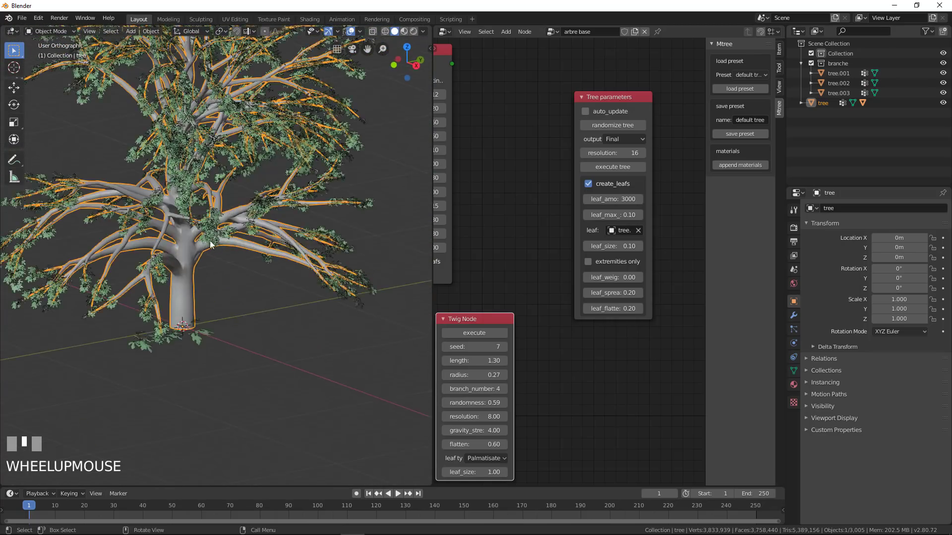
middle_drag(209, 239, 176, 227)
scroll(204, 253, up, 3)
scroll(295, 252, down, 2)
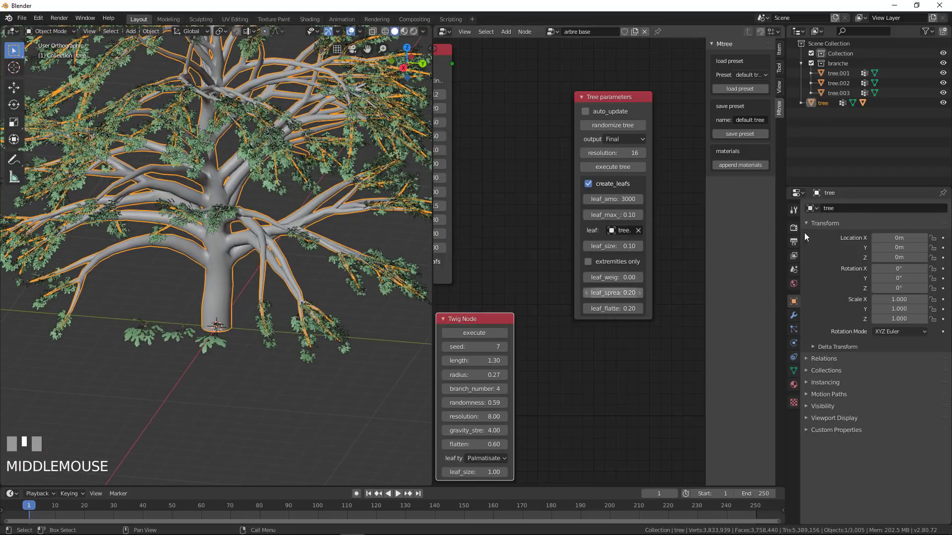
- Select the leafs object nested under the tree and show its particle system settings
click(802, 101)
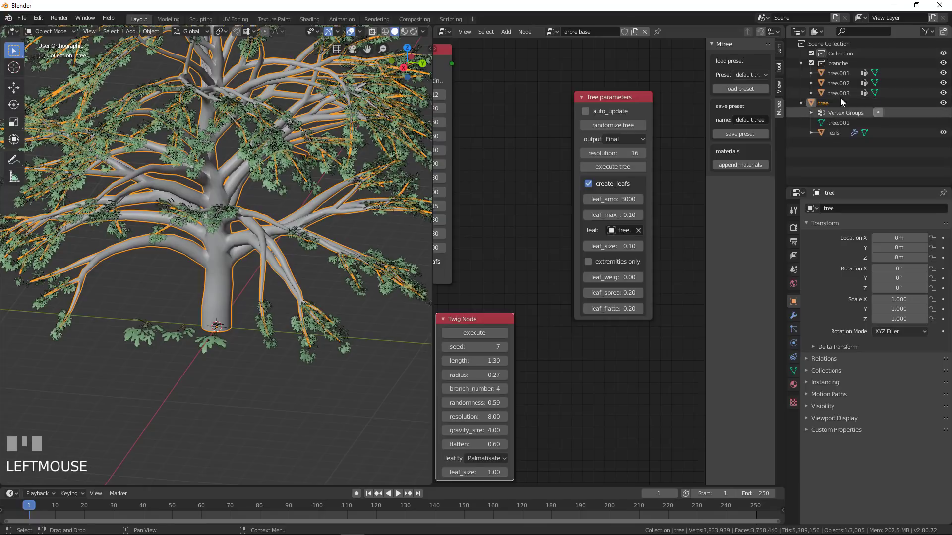
click(834, 133)
scroll(335, 222, down, 2)
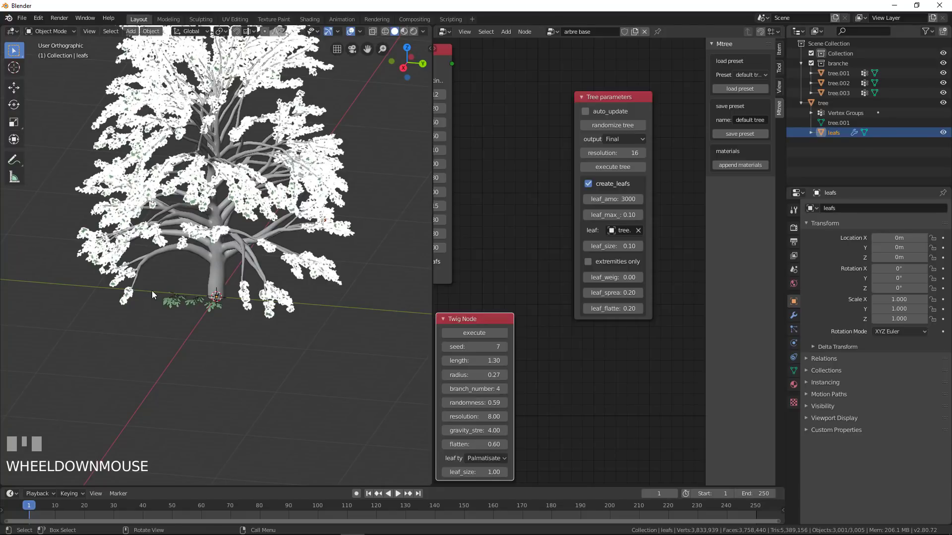
click(794, 329)
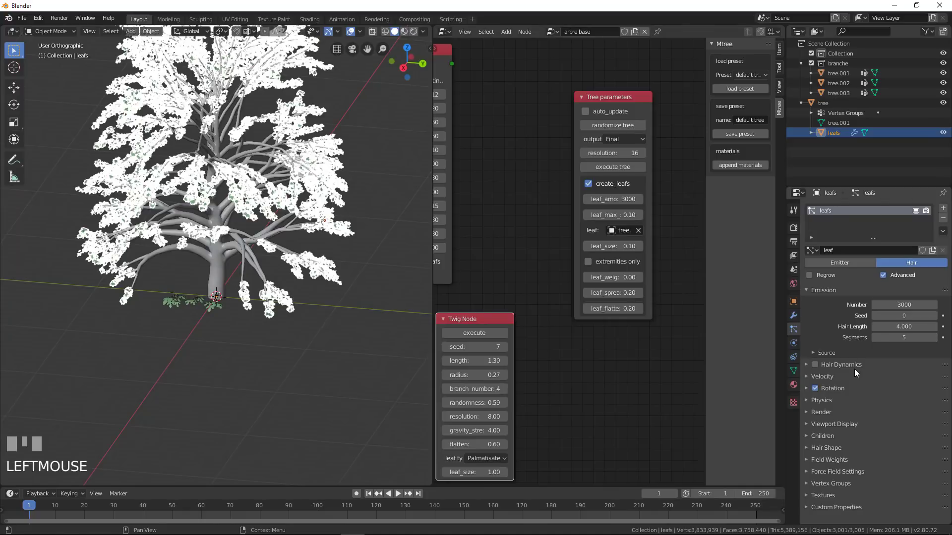
- Render the leafs particles as a collection and assign branche as the instance collection
middle_drag(243, 289, 251, 343)
scroll(231, 296, up, 4)
scroll(226, 398, up, 3)
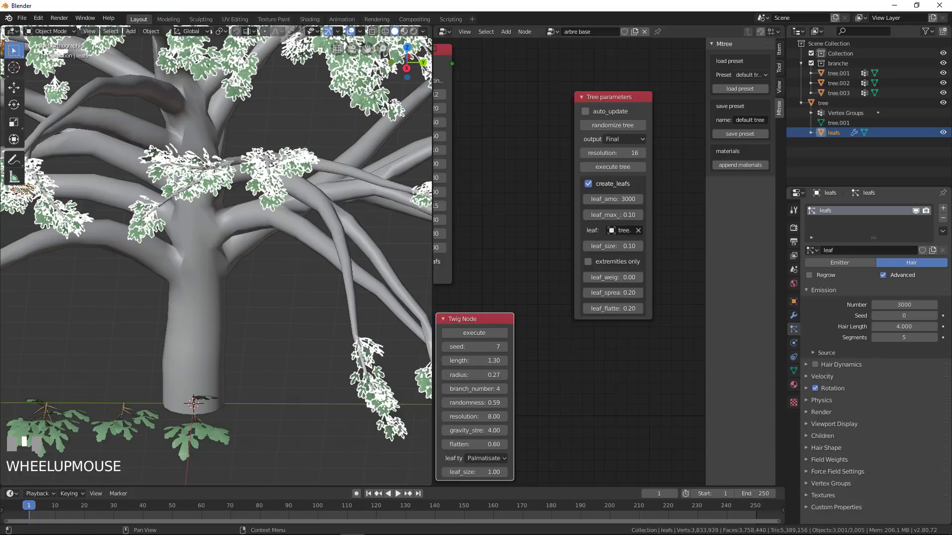
scroll(879, 406, down, 1)
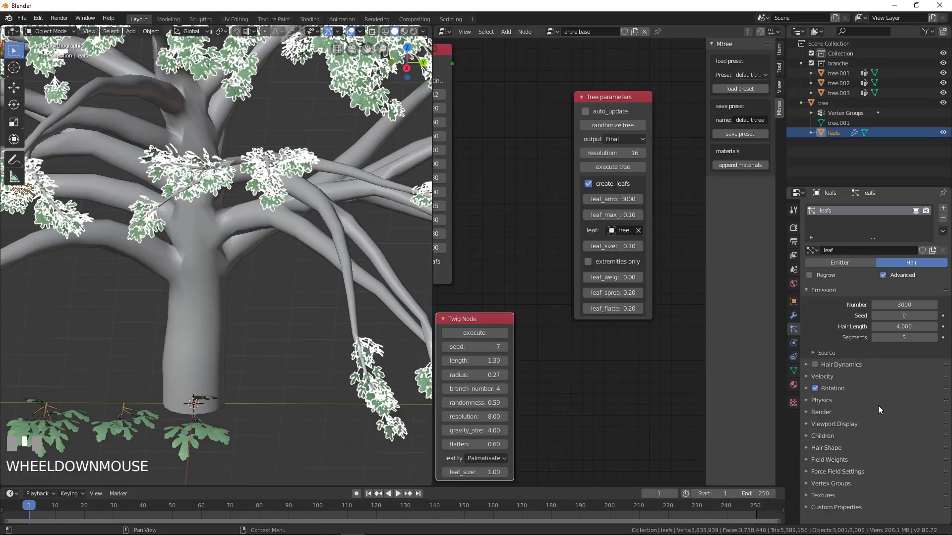
click(811, 412)
scroll(869, 381, down, 6)
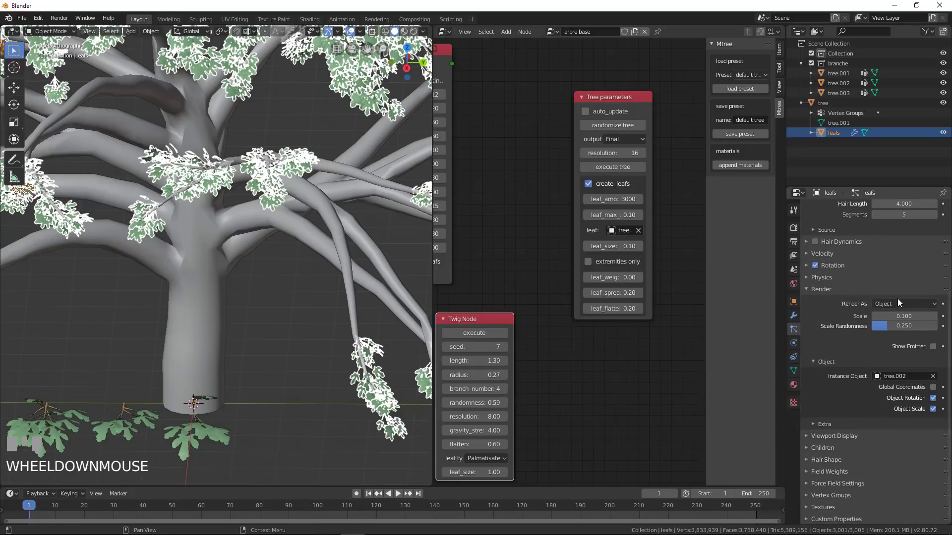
click(901, 301)
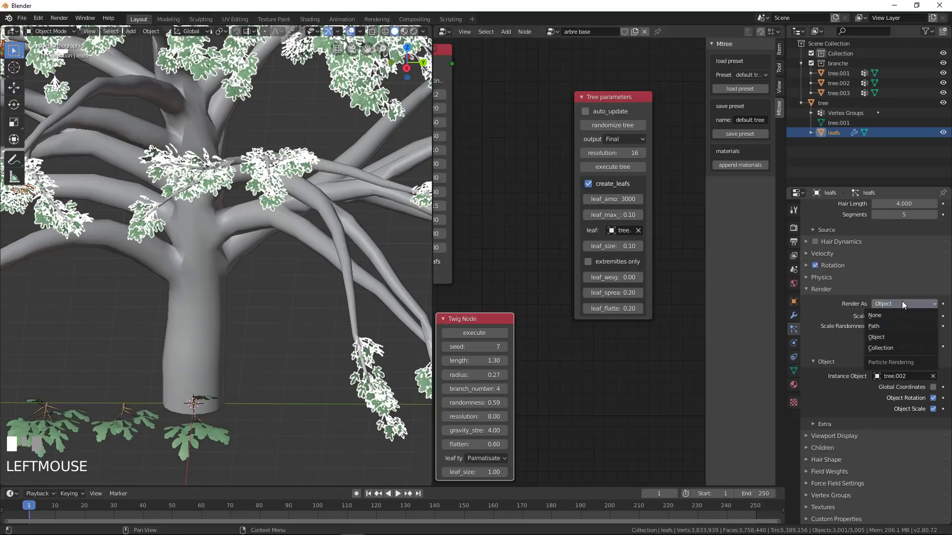
click(882, 347)
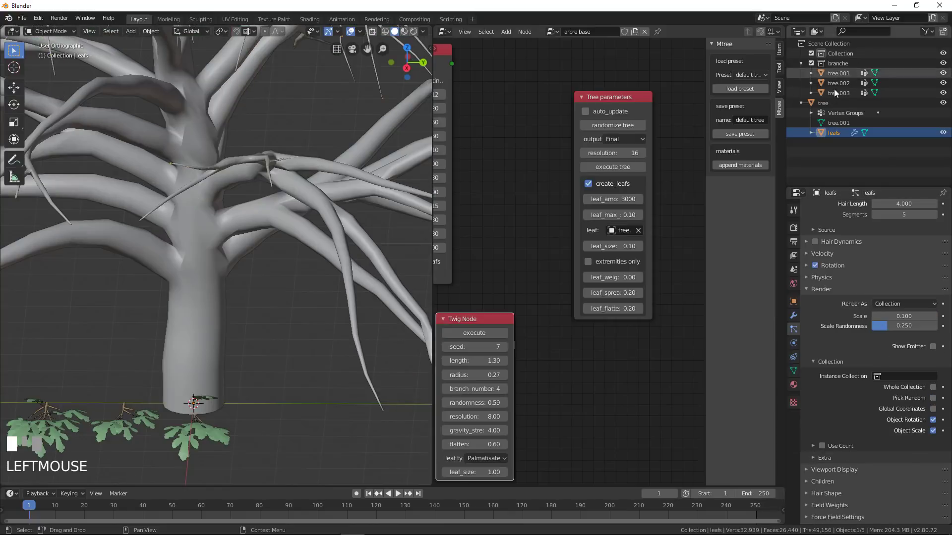
scroll(204, 380, down, 3)
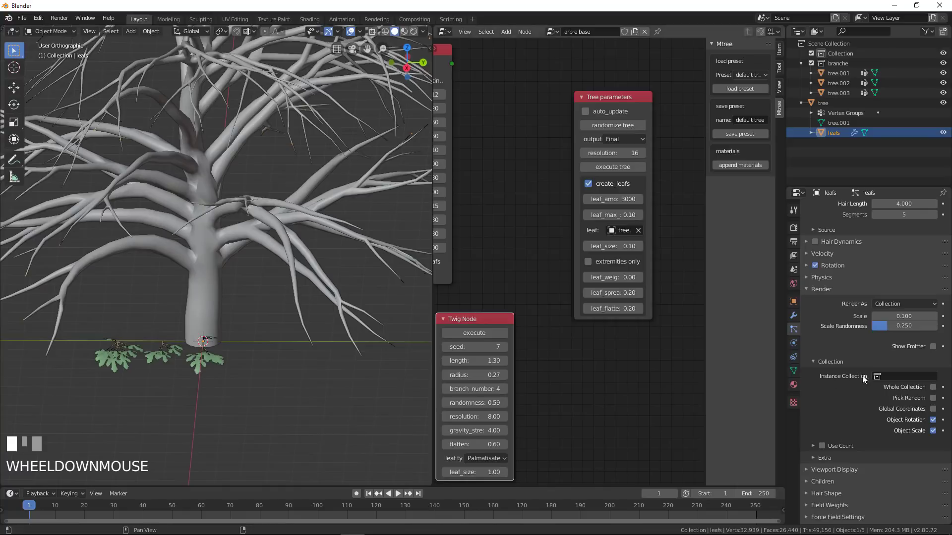
click(886, 376)
click(887, 388)
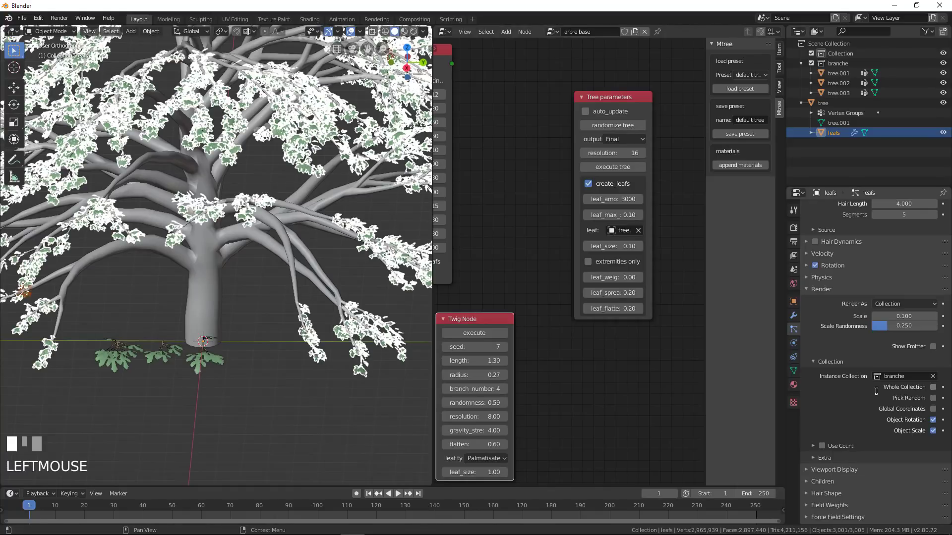
- Increase the render scale of the leafs particles to 0.270
mouse_move(247, 335)
middle_down()
mouse_move(168, 340)
mouse_move(262, 334)
middle_up()
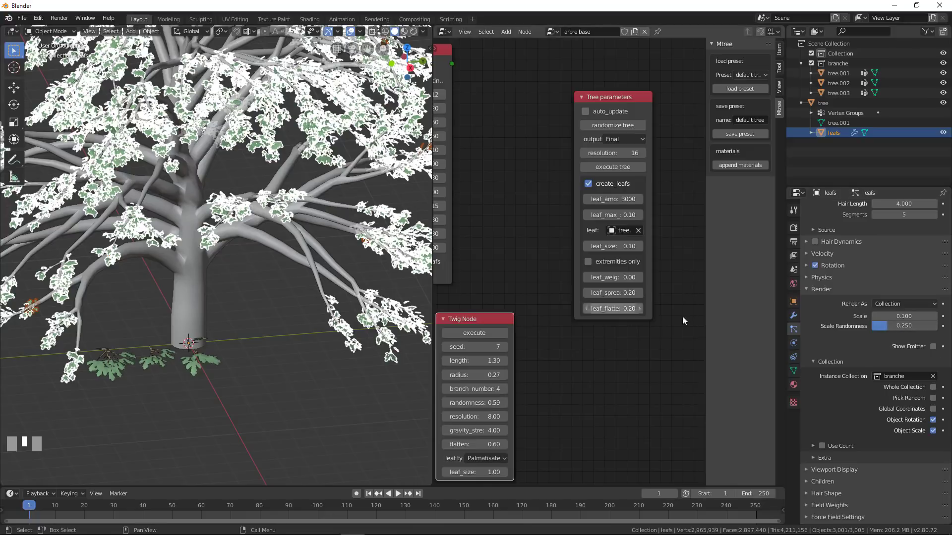
middle_drag(307, 299, 357, 303)
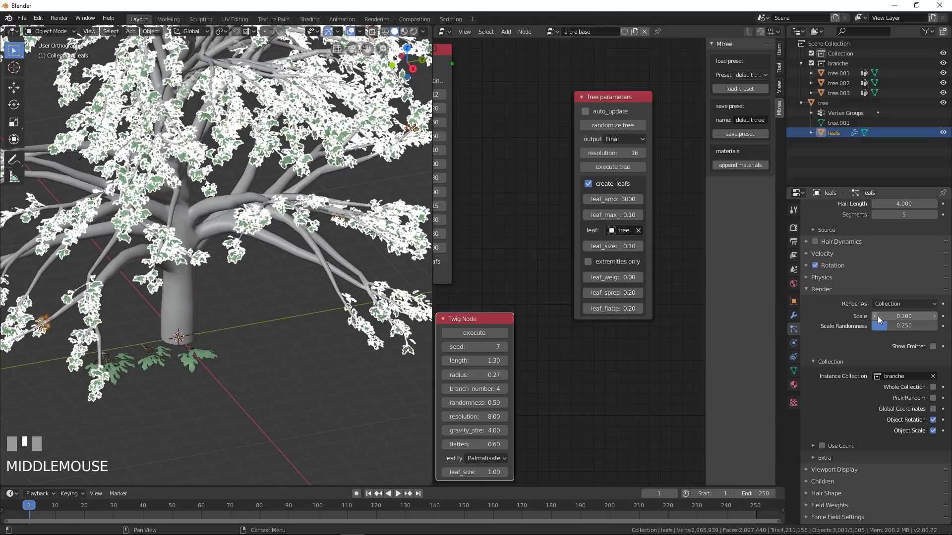
drag(878, 320, 913, 319)
middle_drag(290, 349, 278, 318)
scroll(275, 319, up, 4)
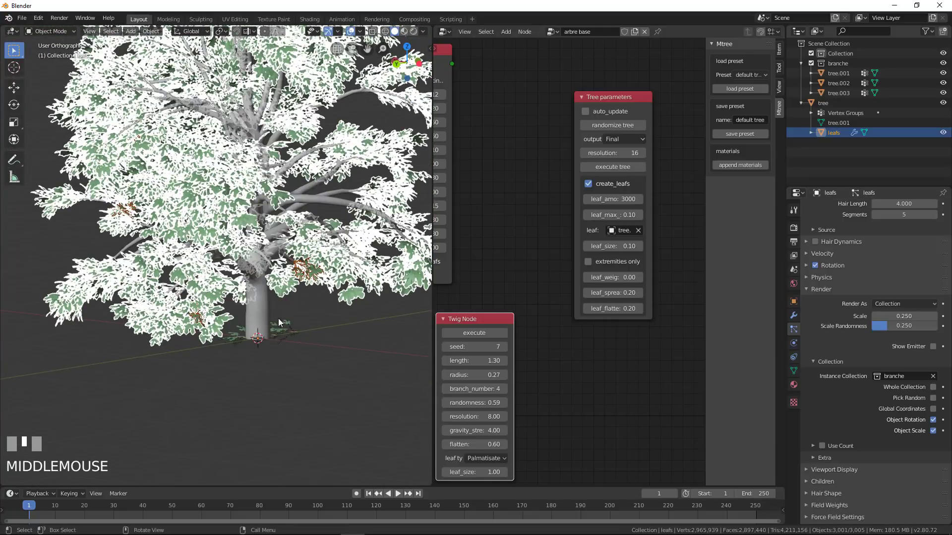
drag(886, 318, 896, 318)
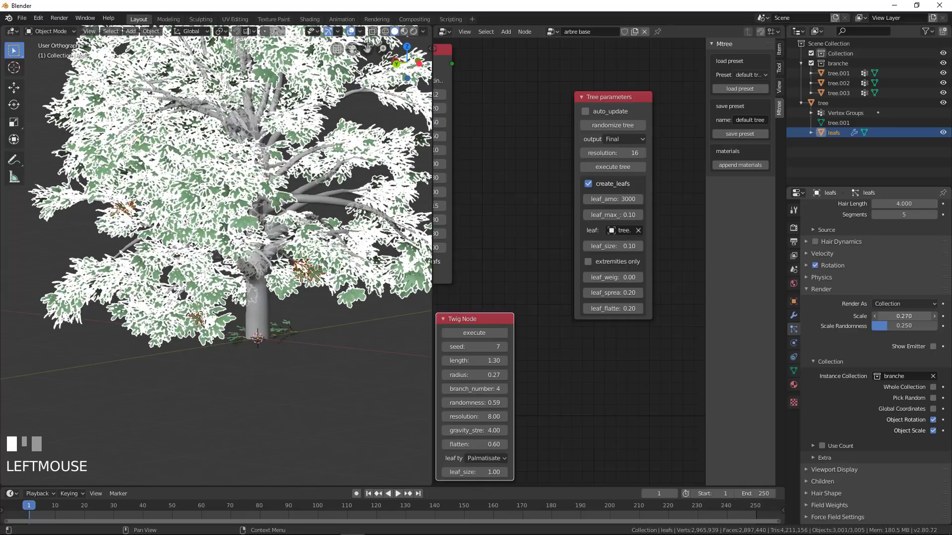
- Raise the leafs particles' scale randomness to about 0.606 and deselect all objects
middle_drag(309, 329, 296, 332)
scroll(295, 333, up, 4)
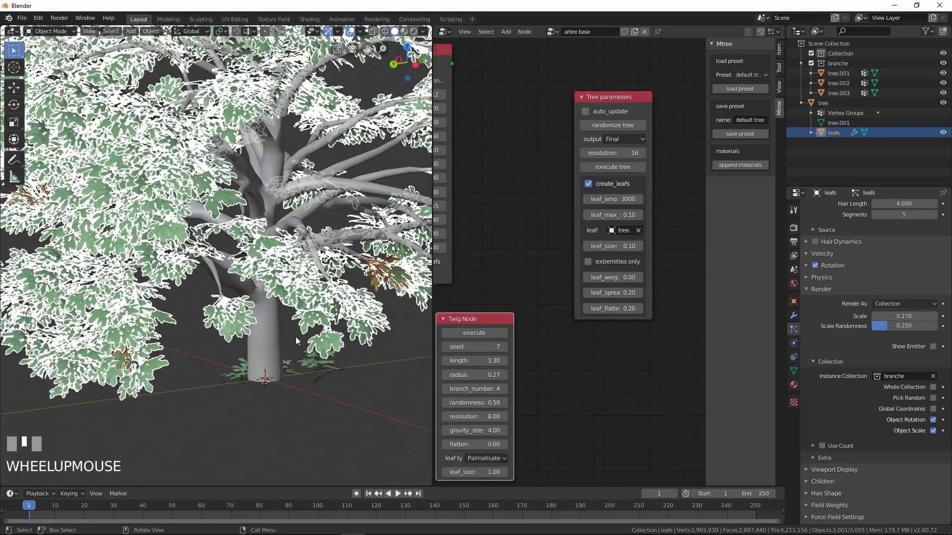
drag(889, 326, 922, 326)
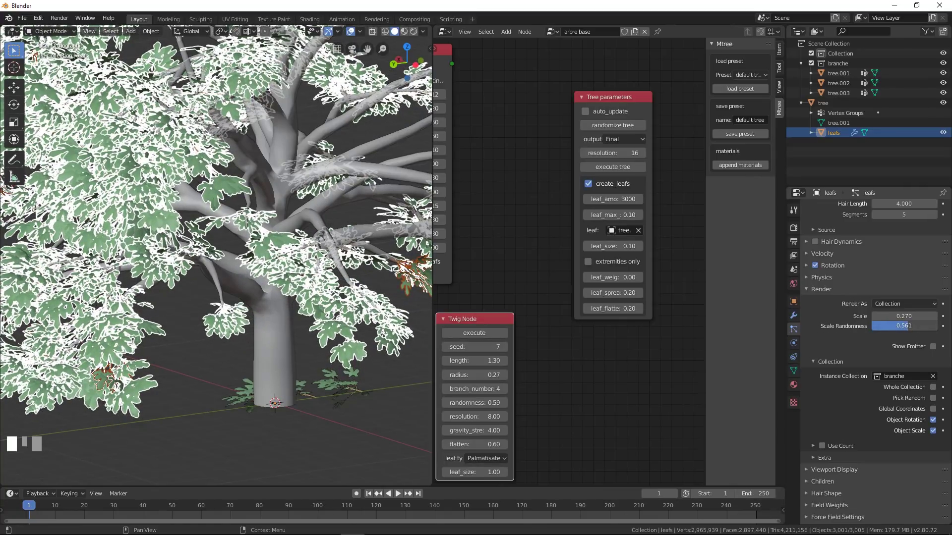
drag(921, 326, 926, 326)
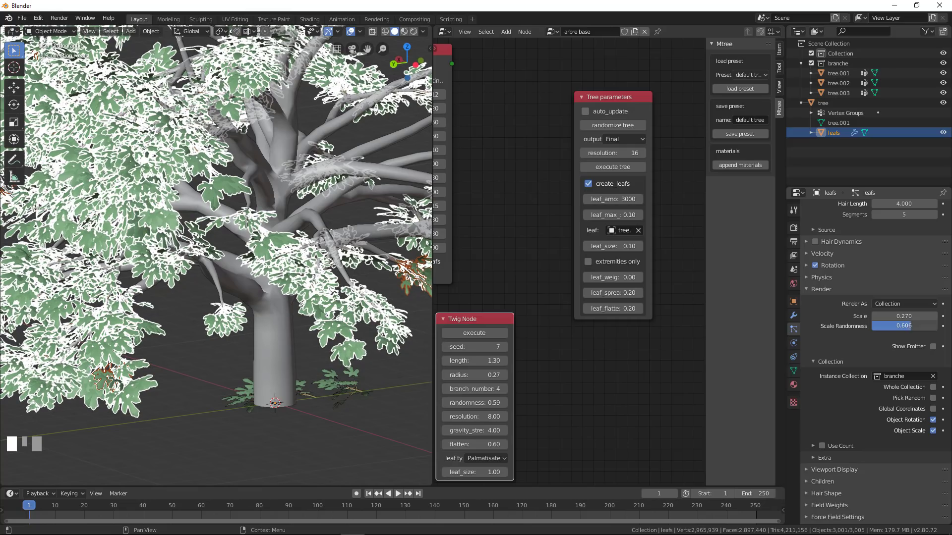
middle_drag(278, 258, 224, 332)
click(242, 242)
scroll(264, 302, down, 3)
key(a)
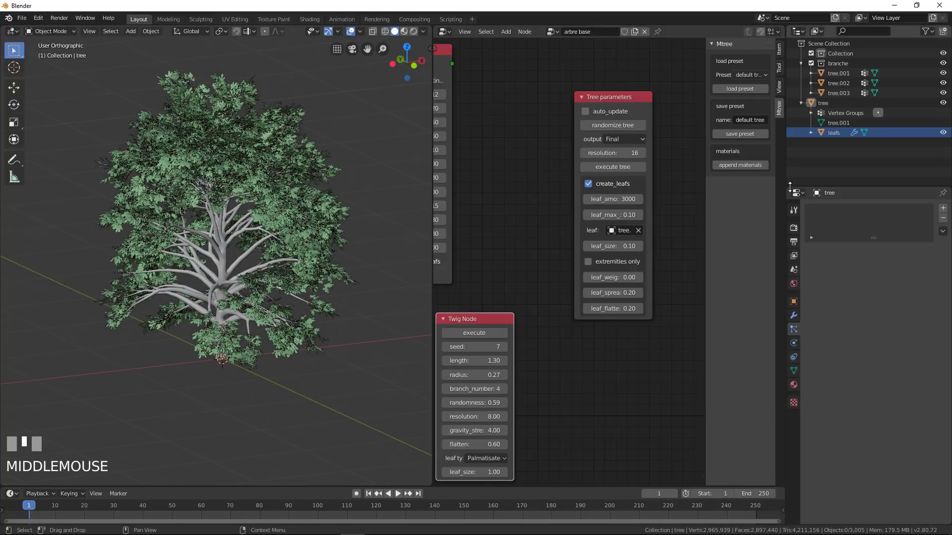
- Set the scene's render engine to Cycles with GPU Compute as the device
click(793, 227)
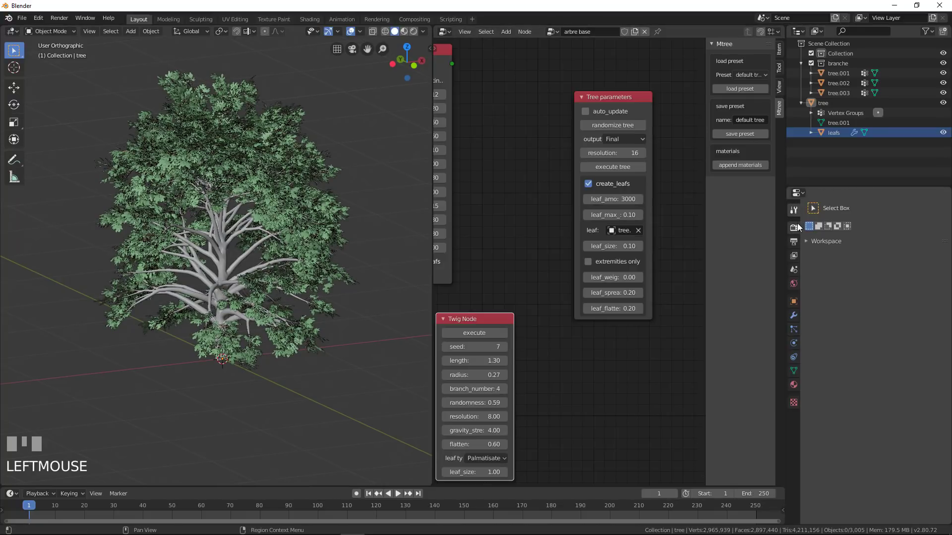
click(898, 208)
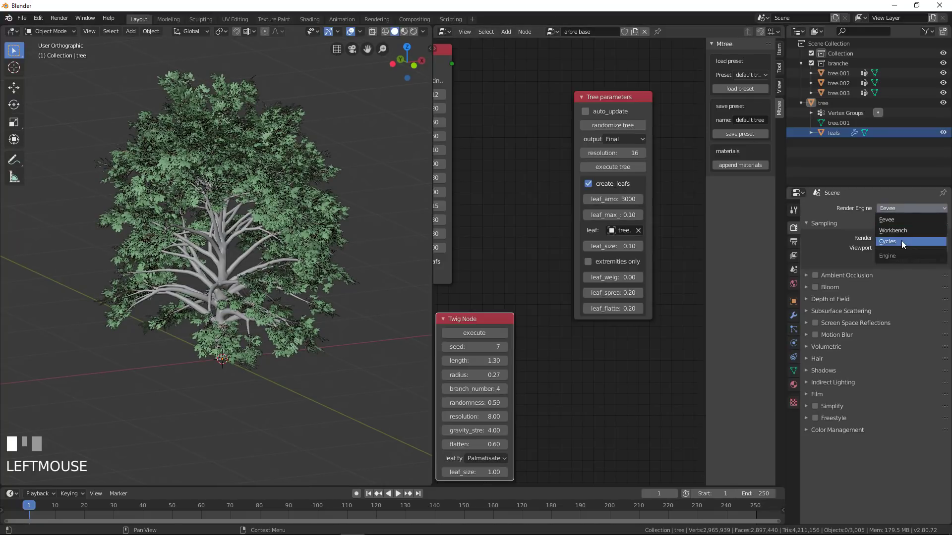
click(901, 240)
middle_drag(388, 222, 396, 223)
click(906, 233)
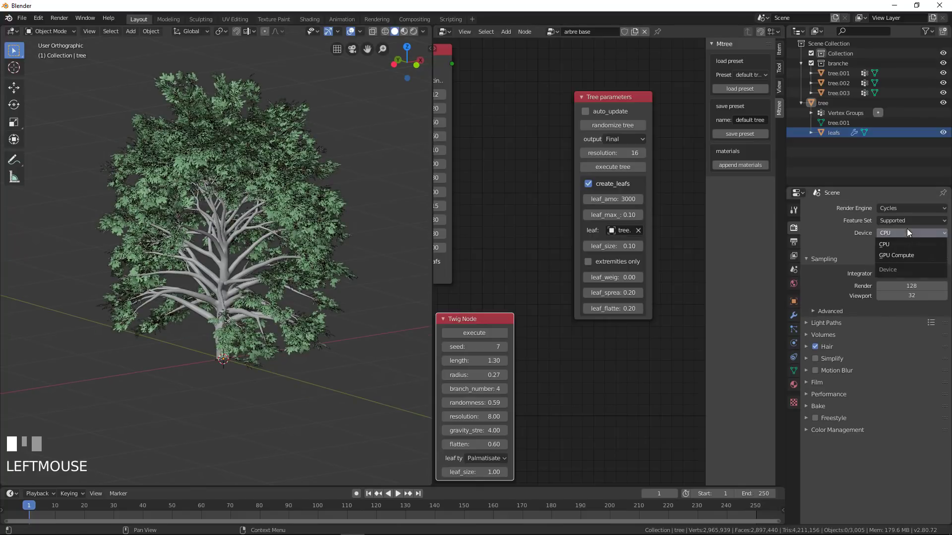
click(902, 256)
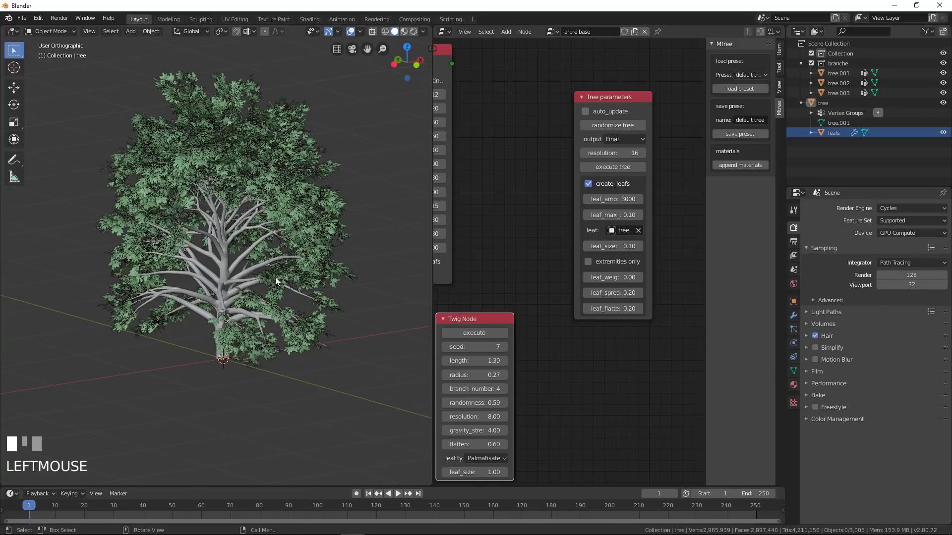
- Preview the whole tree in LookDev shading and switch the viewport to Rendered shading
scroll(273, 293, up, 3)
middle_drag(272, 305, 260, 301)
scroll(263, 293, down, 1)
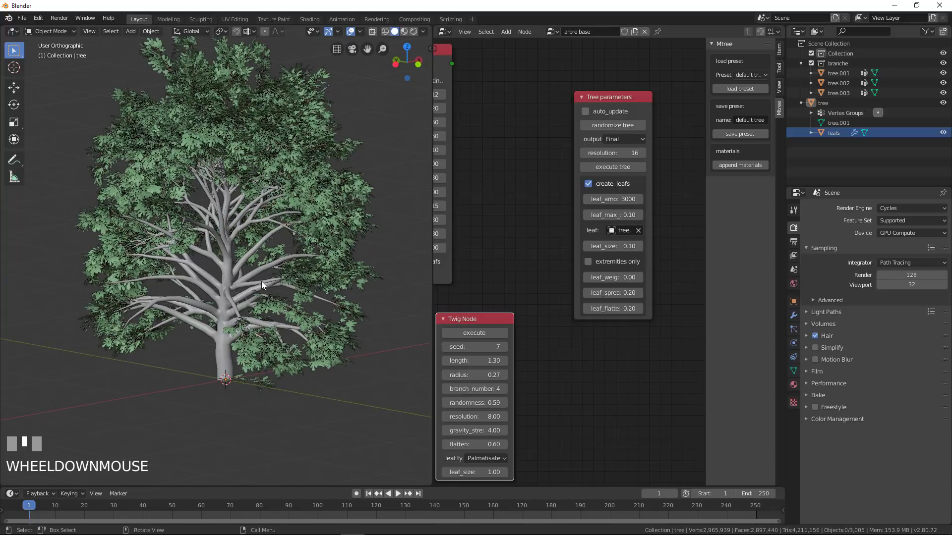
key(z)
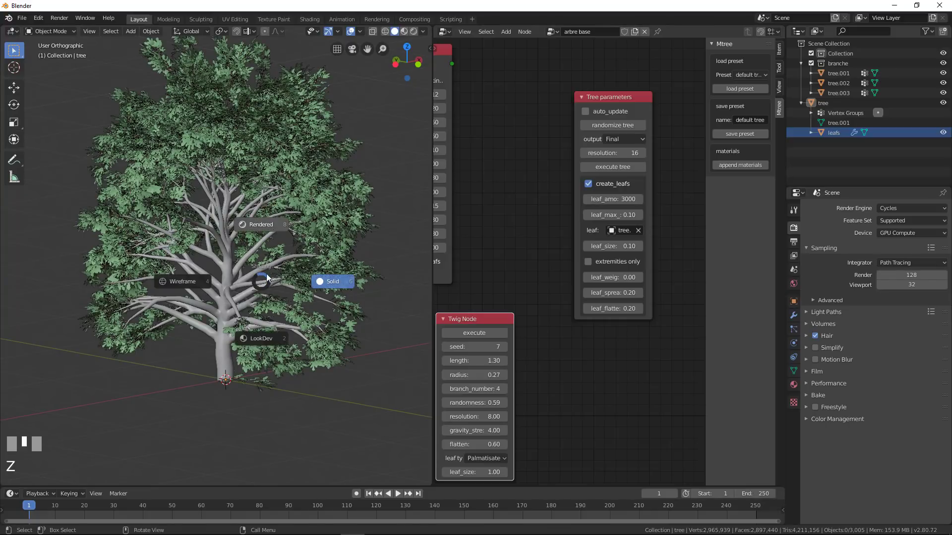
click(257, 335)
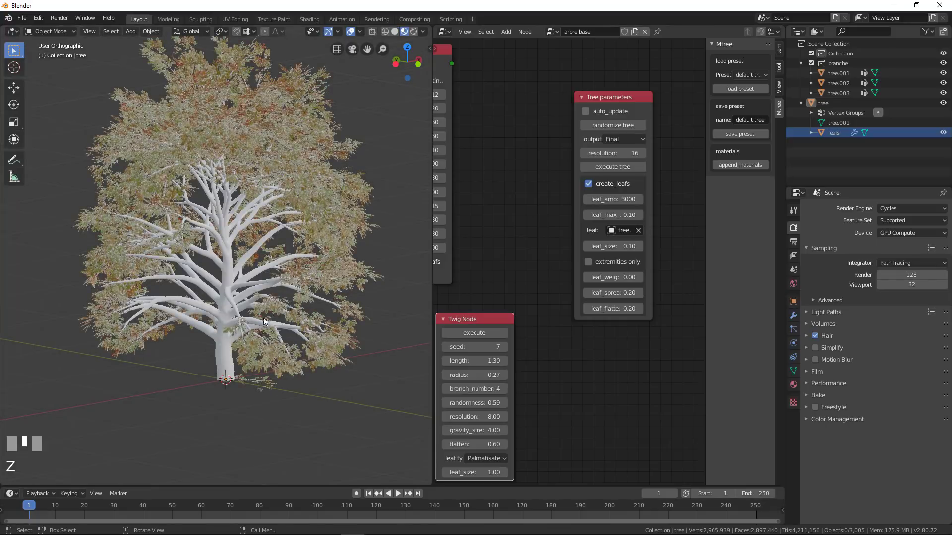
key(z)
click(271, 245)
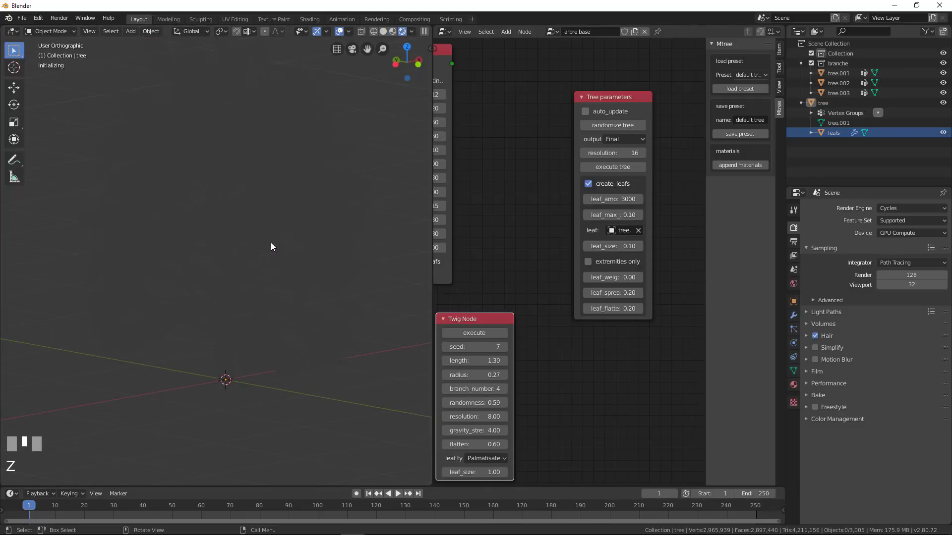
scroll(311, 298, up, 2)
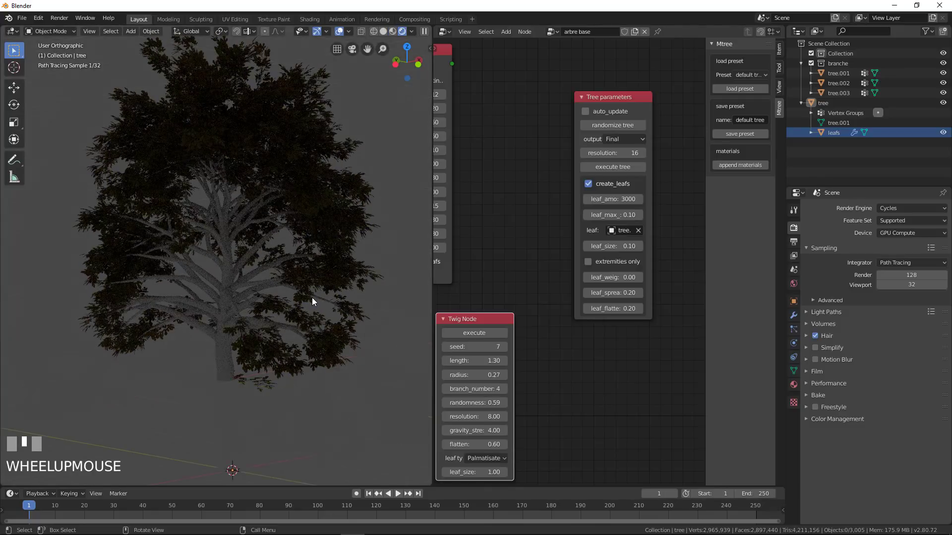
scroll(311, 297, down, 4)
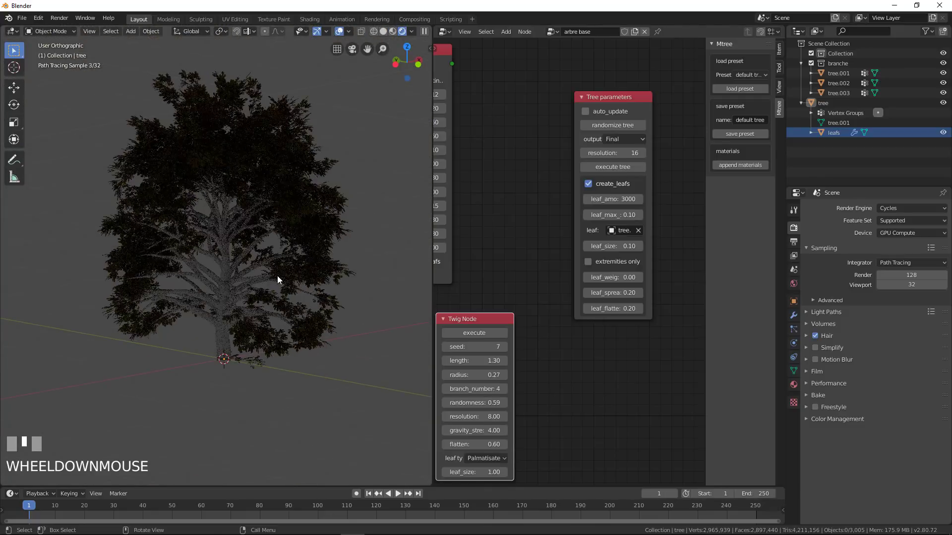
- Add a Sun light to the scene and move it above the tree's crown
key(shift+a)
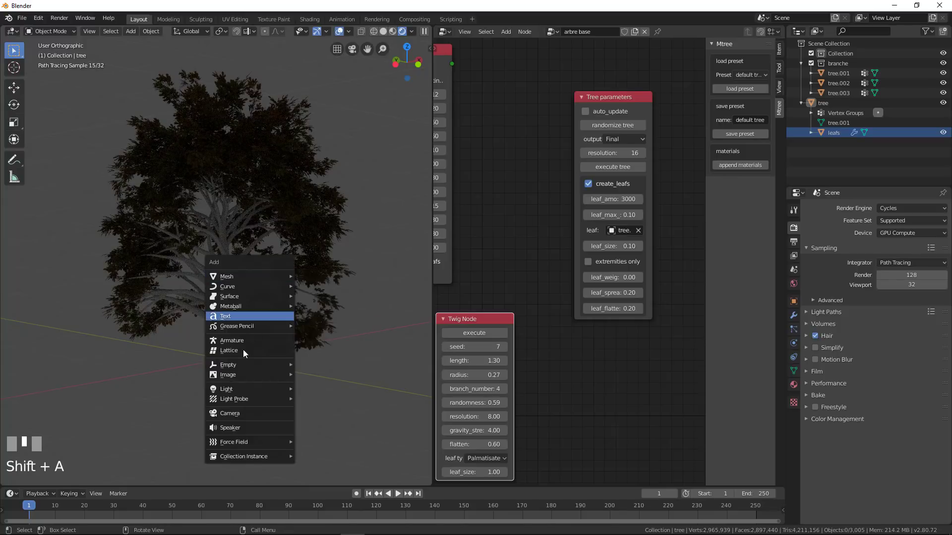
mouse_move(237, 387)
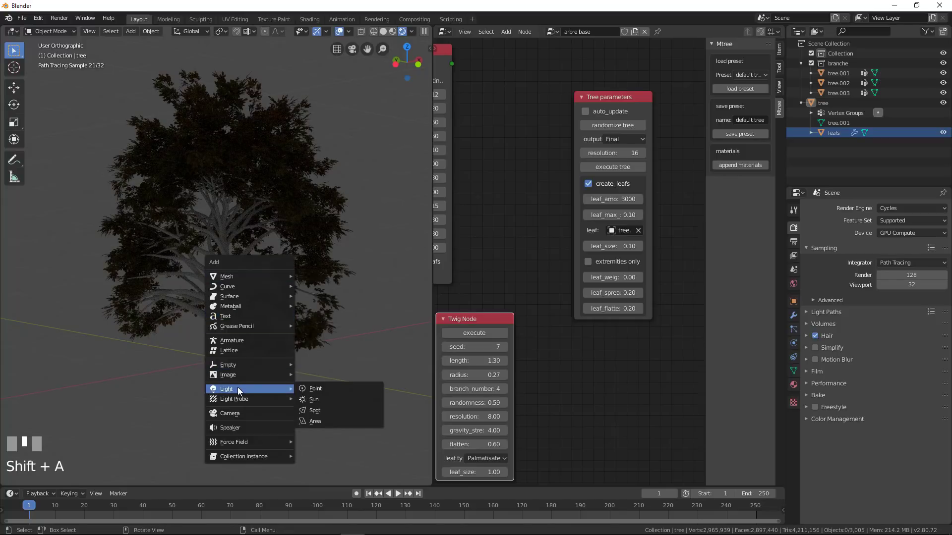
click(323, 400)
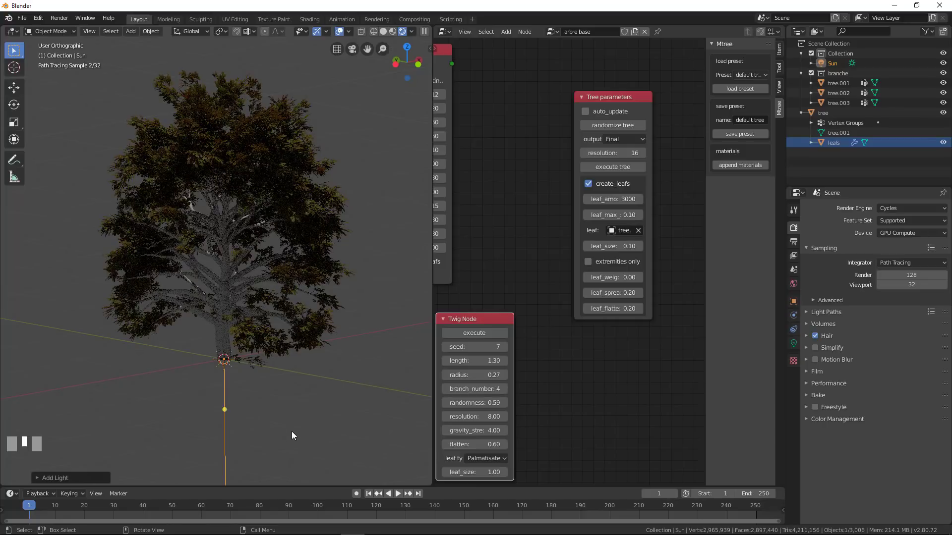
key(g)
click(281, 214)
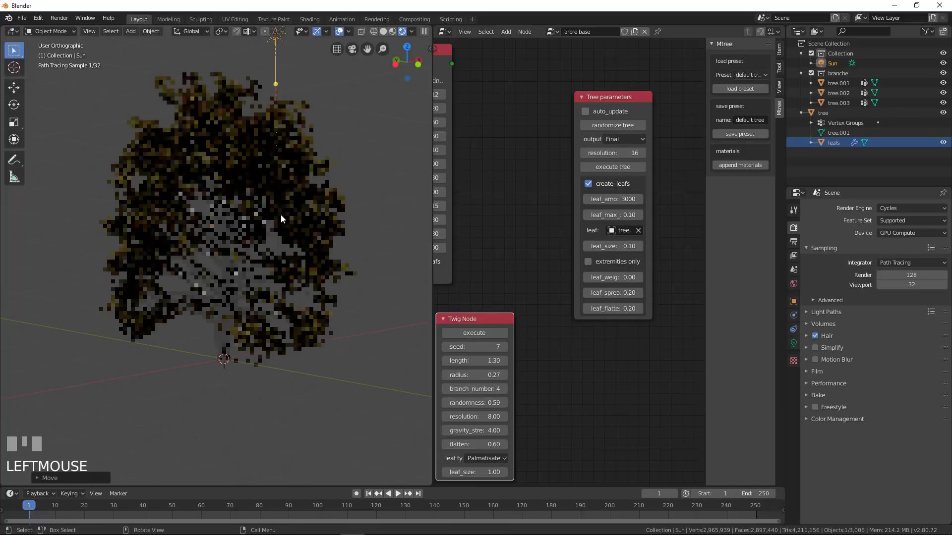
- Rotate the Sun light so that it shines at a slant onto the tree
middle_drag(281, 214, 249, 212)
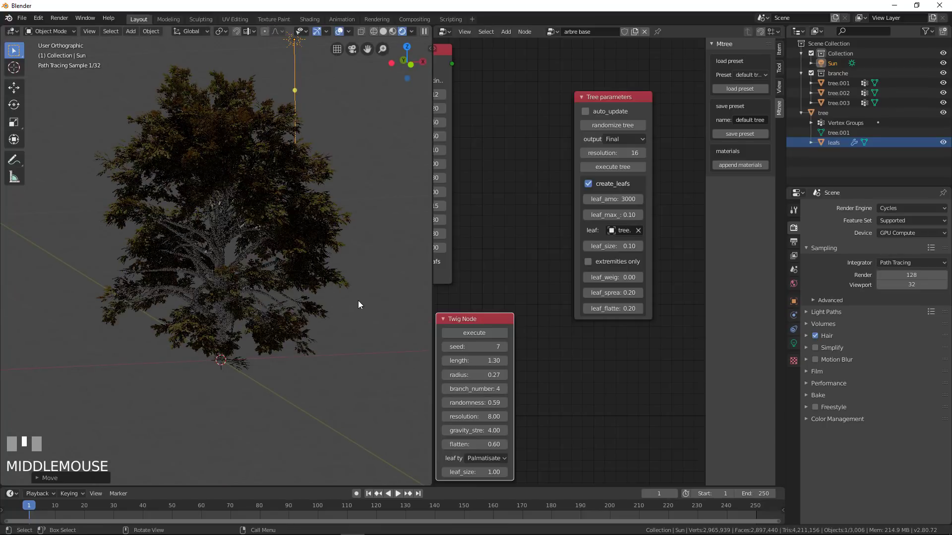
key(r)
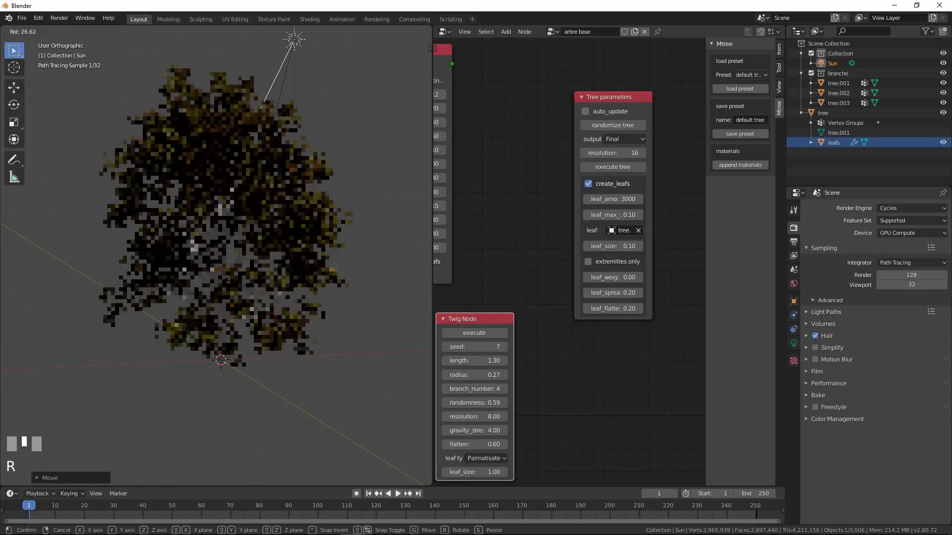
click(210, 273)
middle_drag(231, 273, 217, 275)
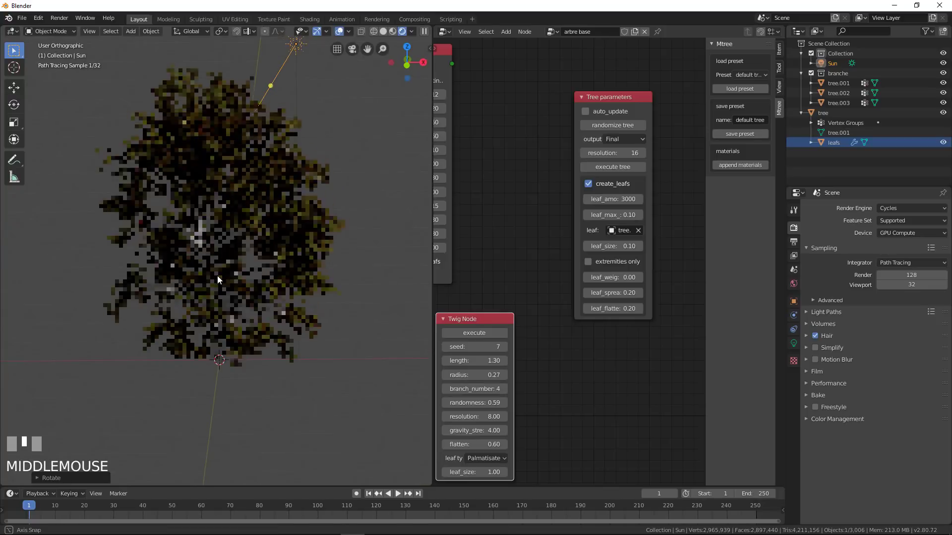
- Set the Sun light's strength to 4
click(793, 343)
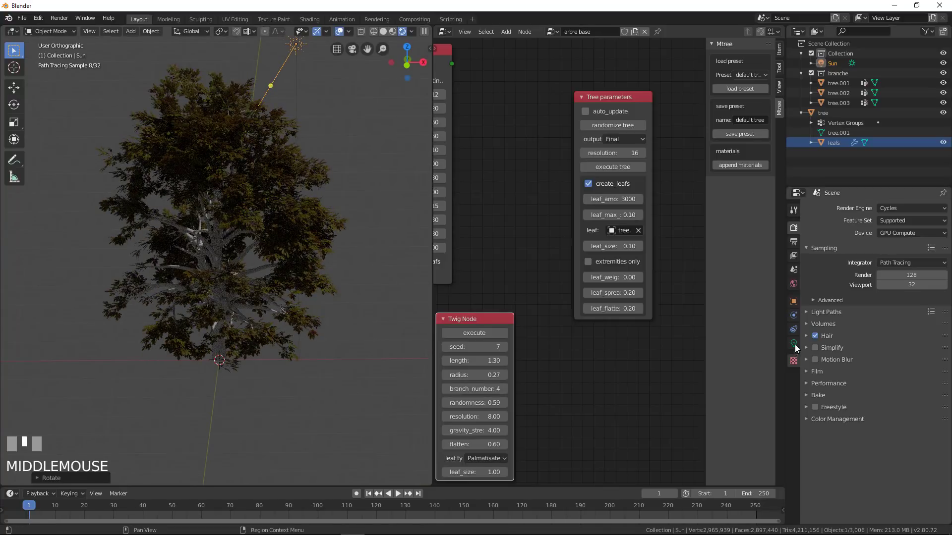
click(911, 273)
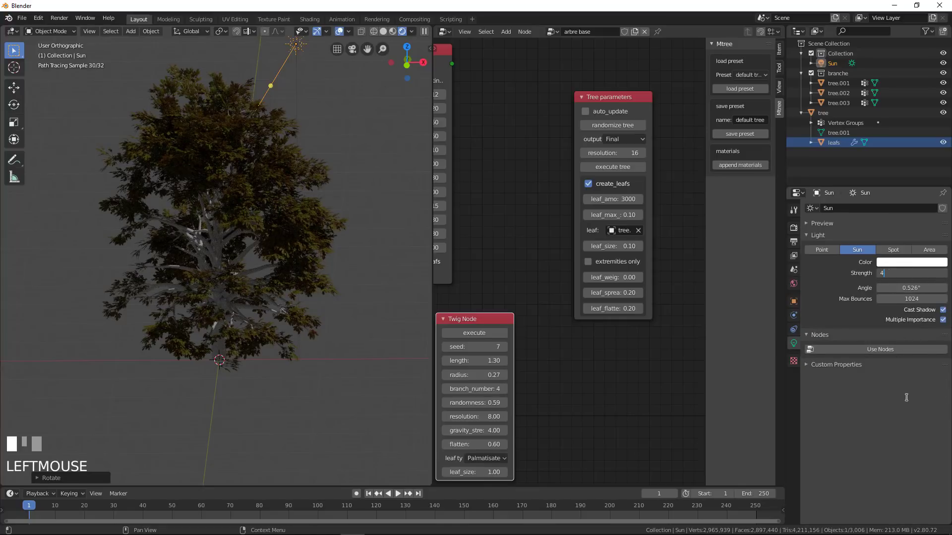
key(Return)
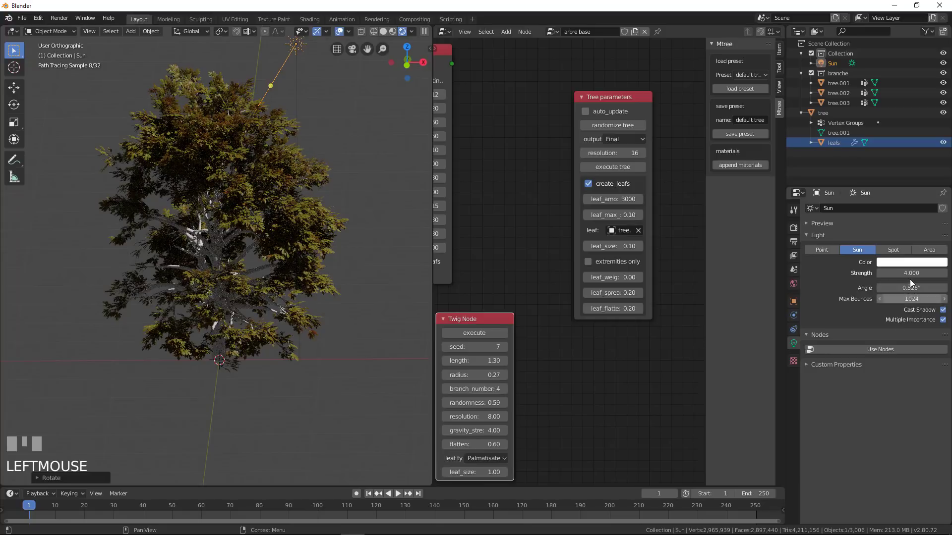
- Duplicate the Sun light to the opposite side of the tree and rotate the copy so it shines sideways onto the tree
scroll(284, 291, down, 2)
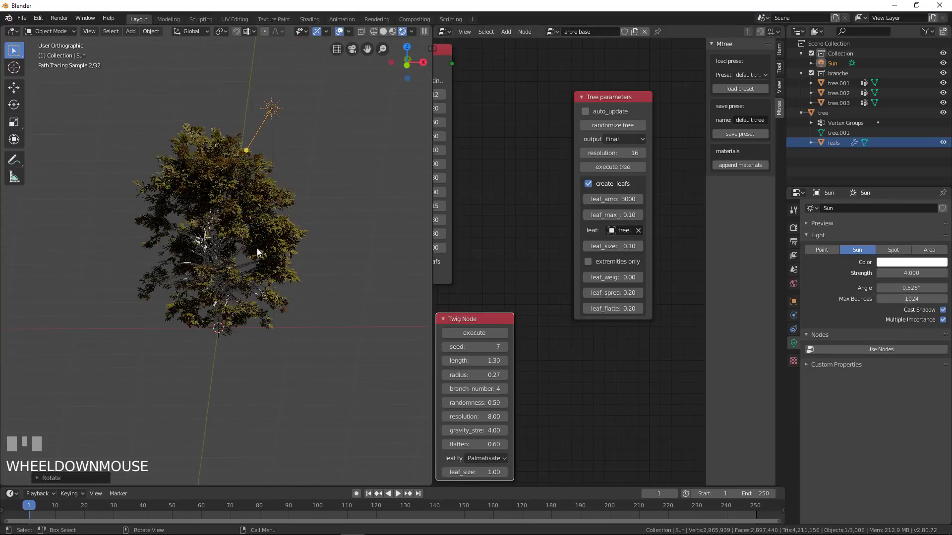
middle_drag(257, 252, 257, 246)
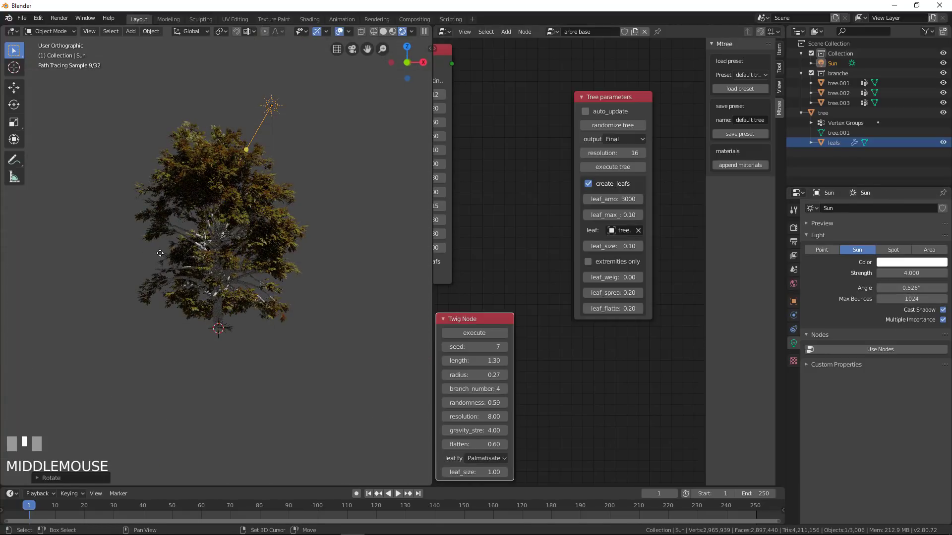
key(shift+d)
click(62, 396)
key(r)
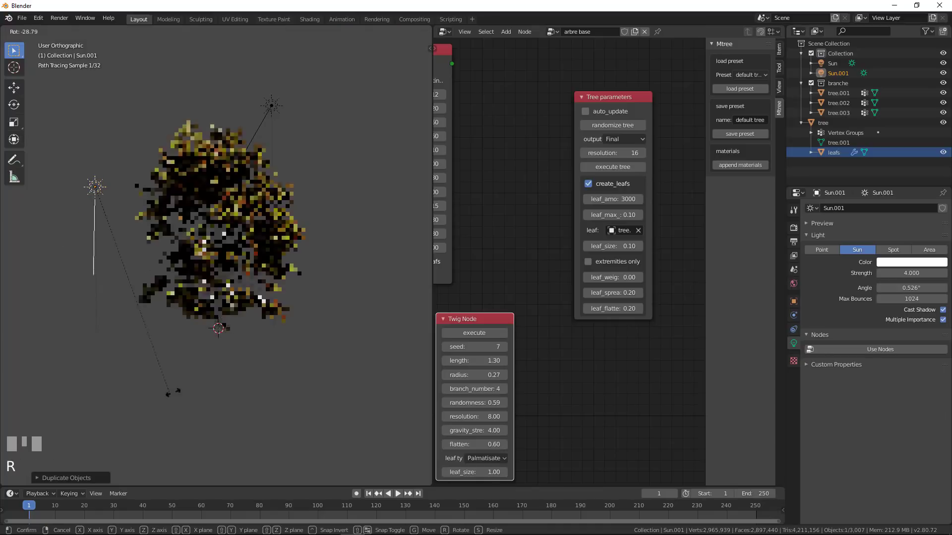
click(237, 258)
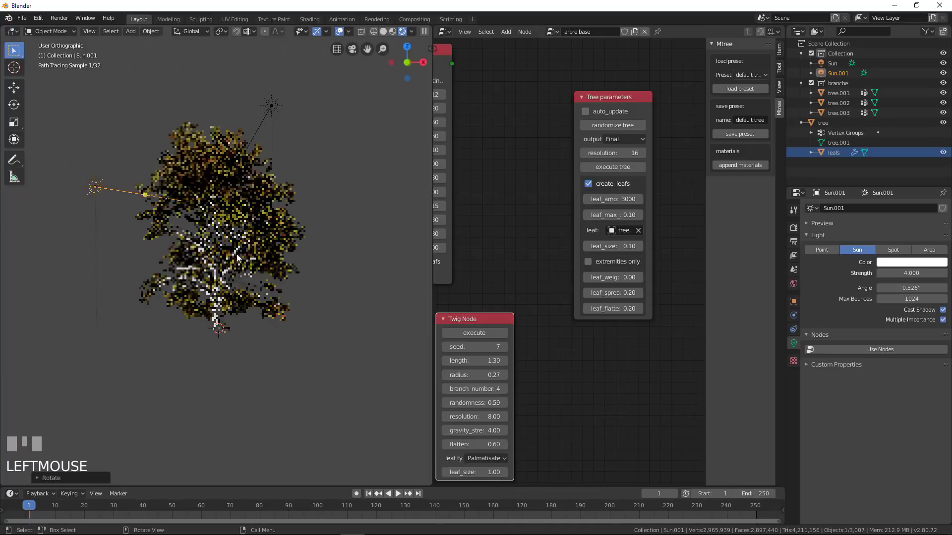
- Turn off shadow casting for the duplicated Sun light and set its strength to 1
click(943, 310)
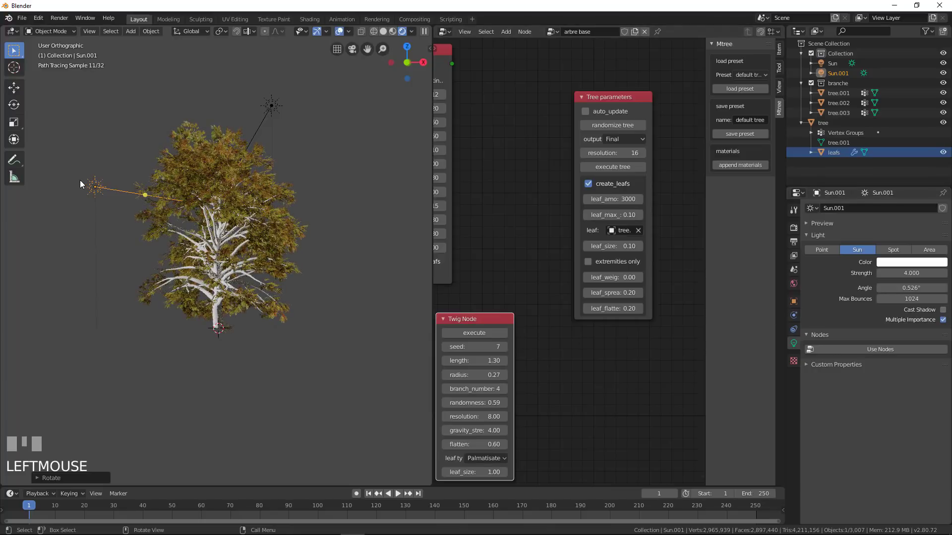
click(910, 273)
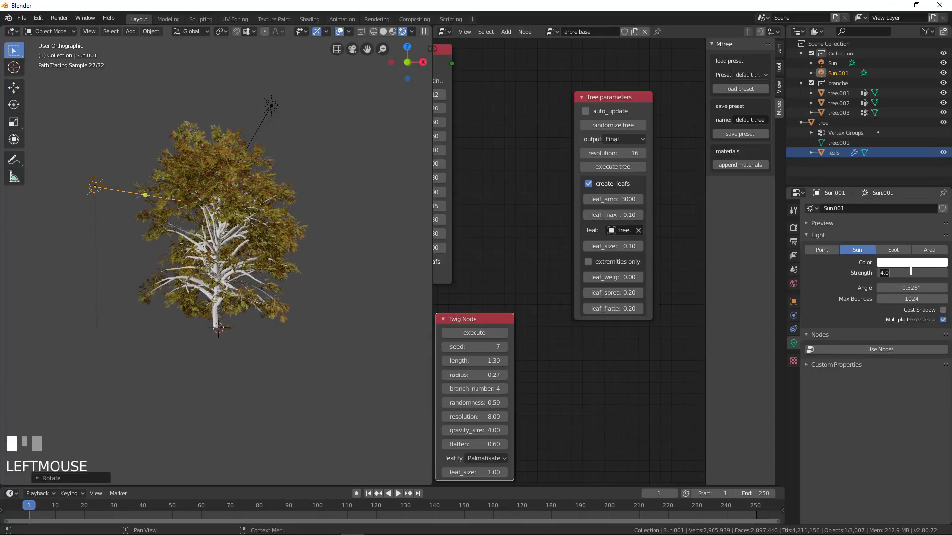
text(1)
key(Return)
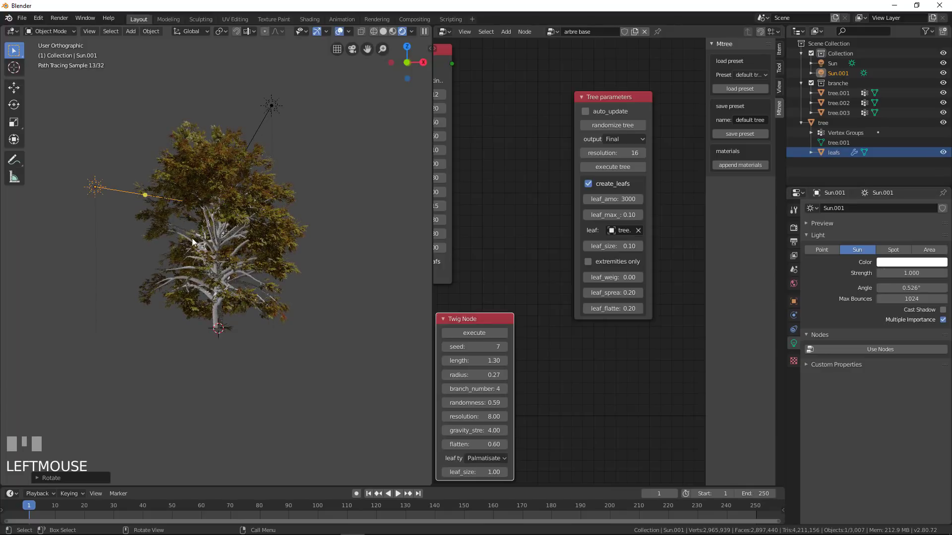
- Select the tree's trunk and branches and hide the leafs object to expose the bare tree
middle_drag(272, 247, 396, 261)
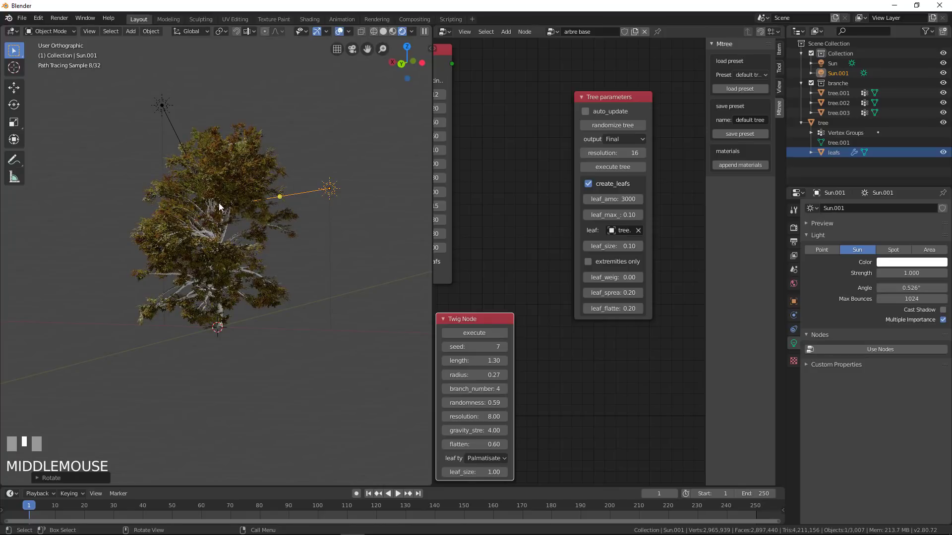
middle_drag(274, 200, 251, 233)
scroll(251, 233, up, 5)
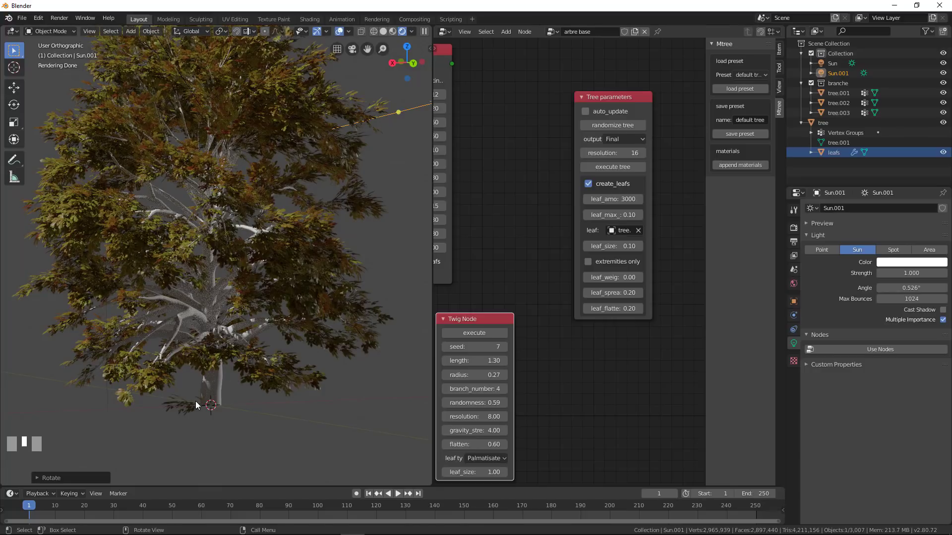
mouse_move(245, 347)
middle_down()
mouse_move(108, 351)
mouse_move(222, 323)
middle_up()
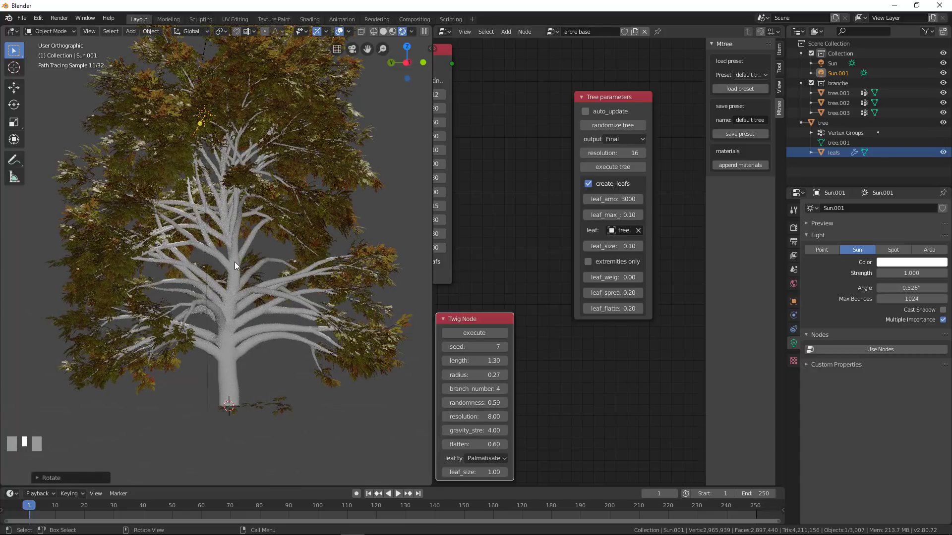
click(282, 187)
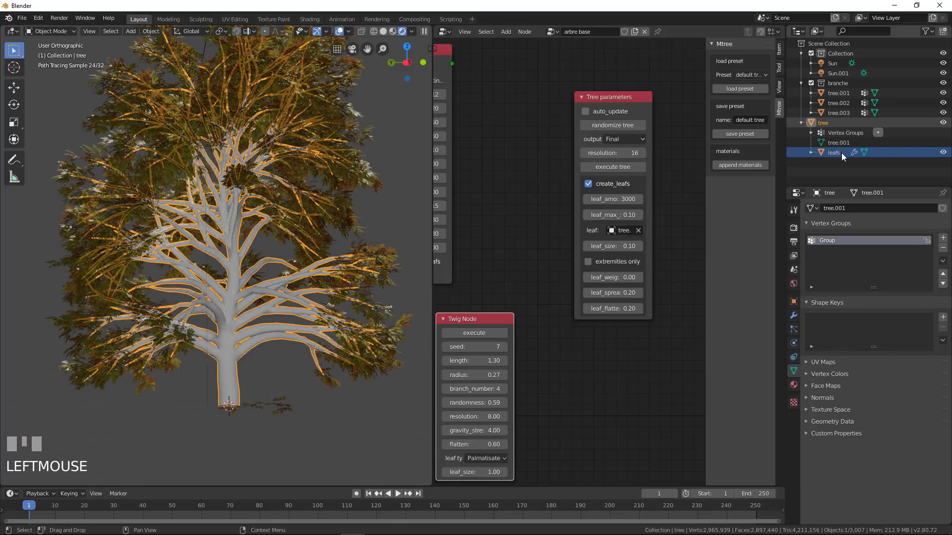
click(943, 153)
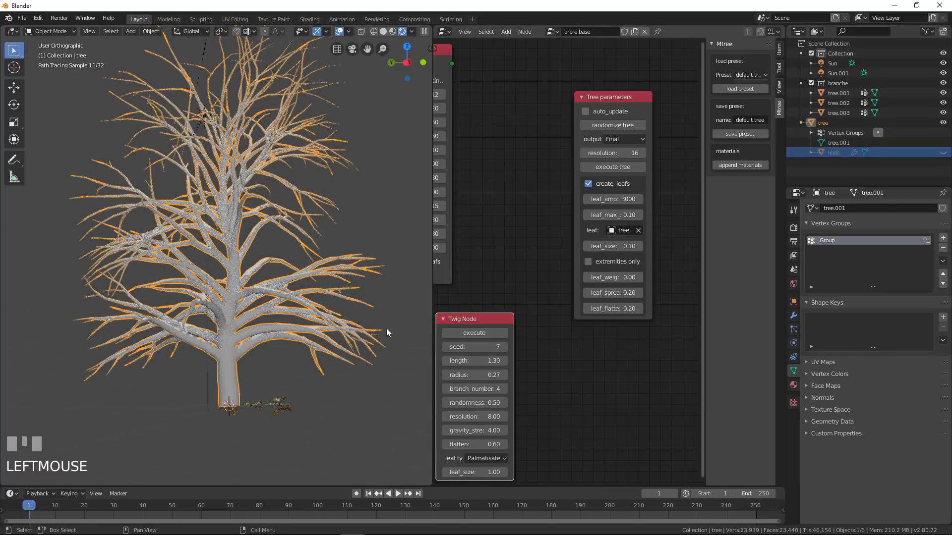
middle_drag(196, 326, 198, 337)
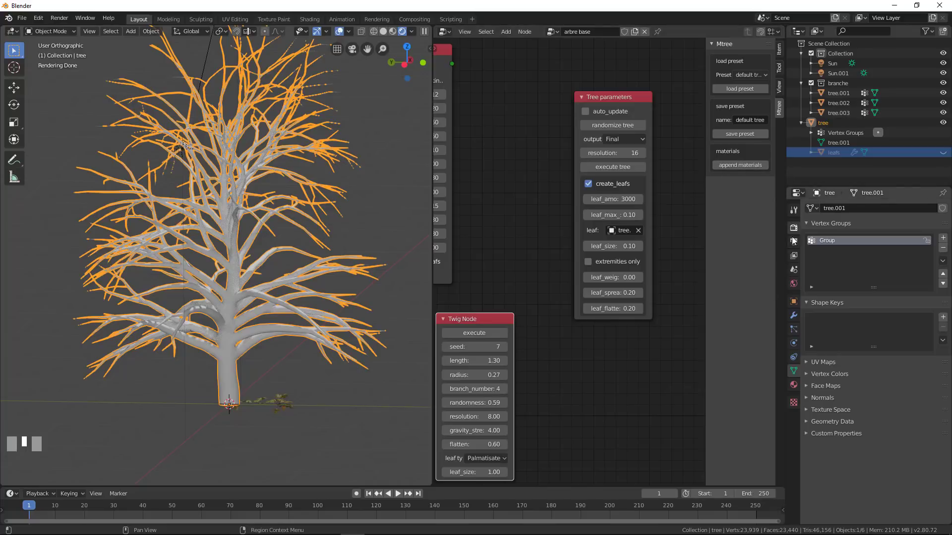
- Look through the existing materials available for the tree object for a suitable bark
click(793, 385)
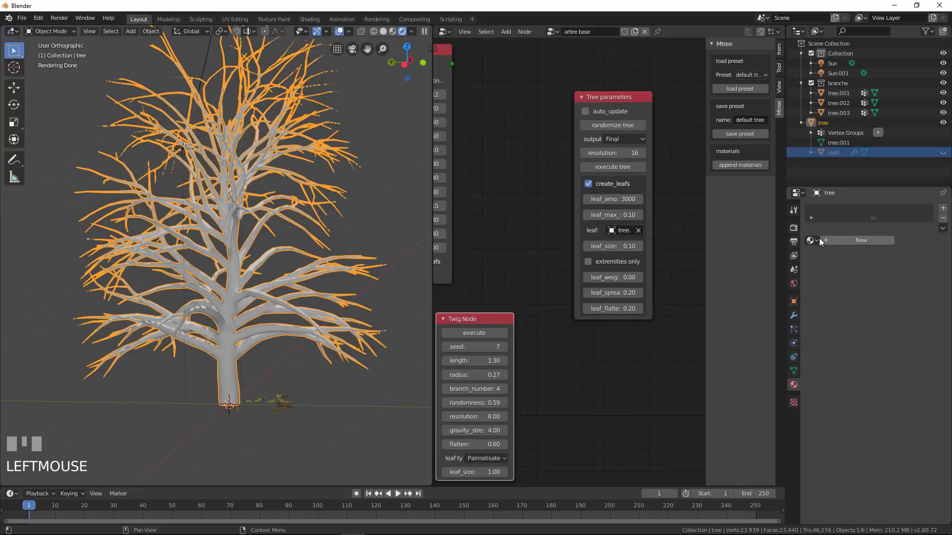
click(818, 241)
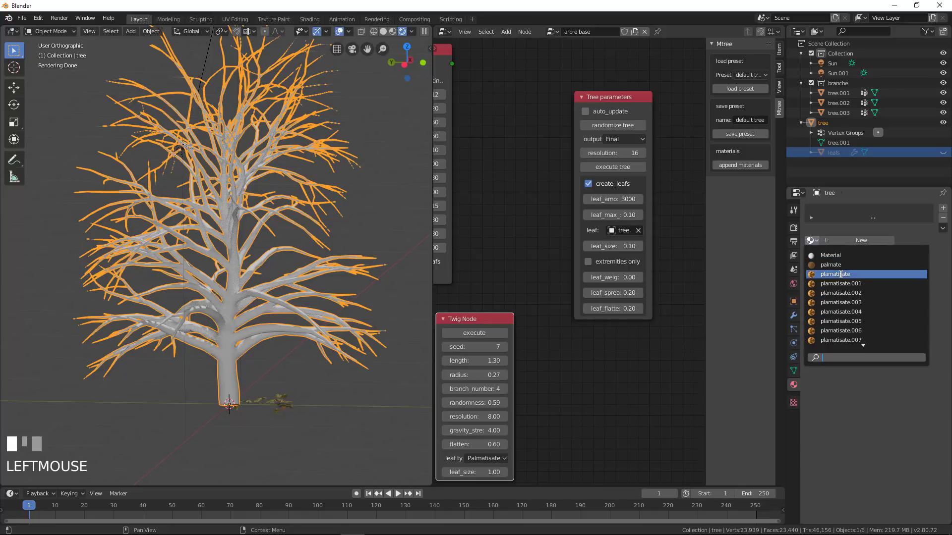
scroll(843, 280, down, 6)
scroll(852, 289, up, 2)
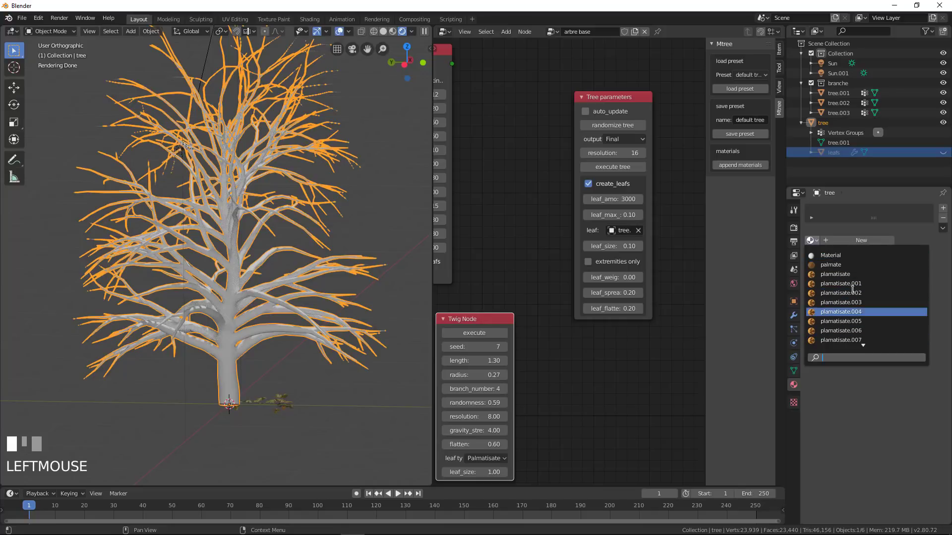
scroll(848, 317, down, 6)
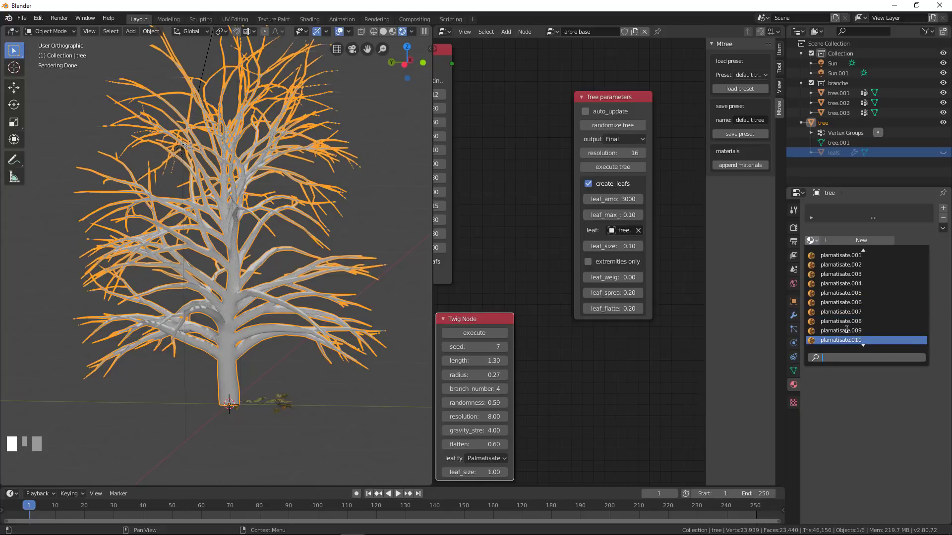
scroll(847, 329, up, 10)
scroll(847, 329, down, 2)
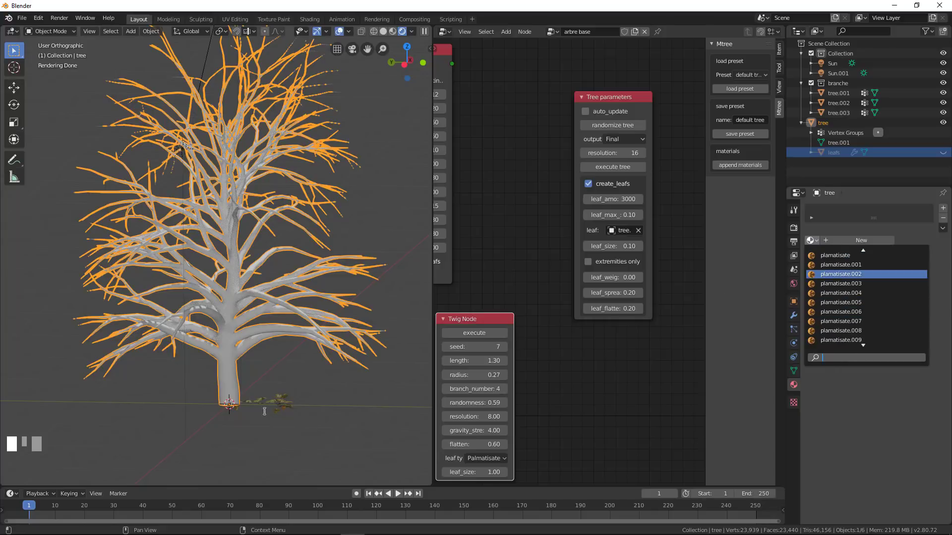
right_click(869, 414)
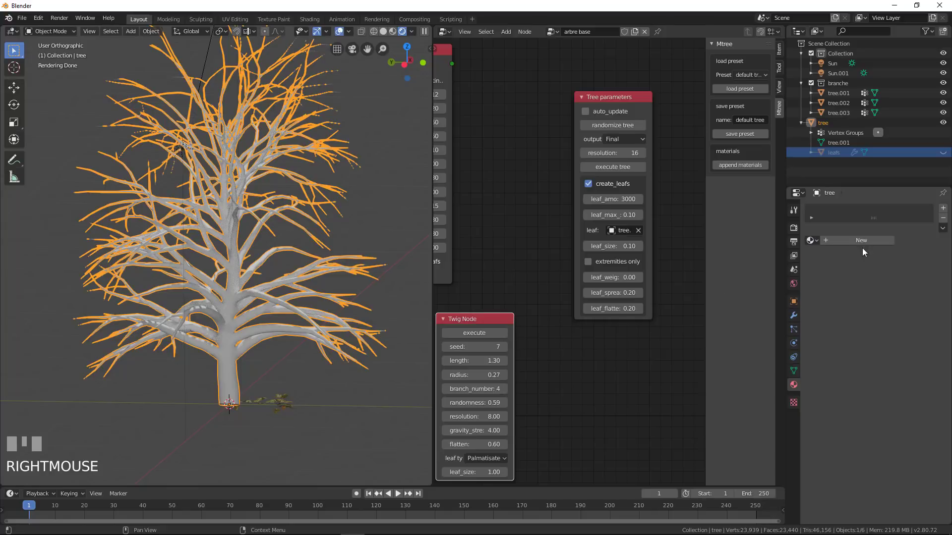
- Append the Mtree materials to the file and assign the birch material to the tree
click(746, 164)
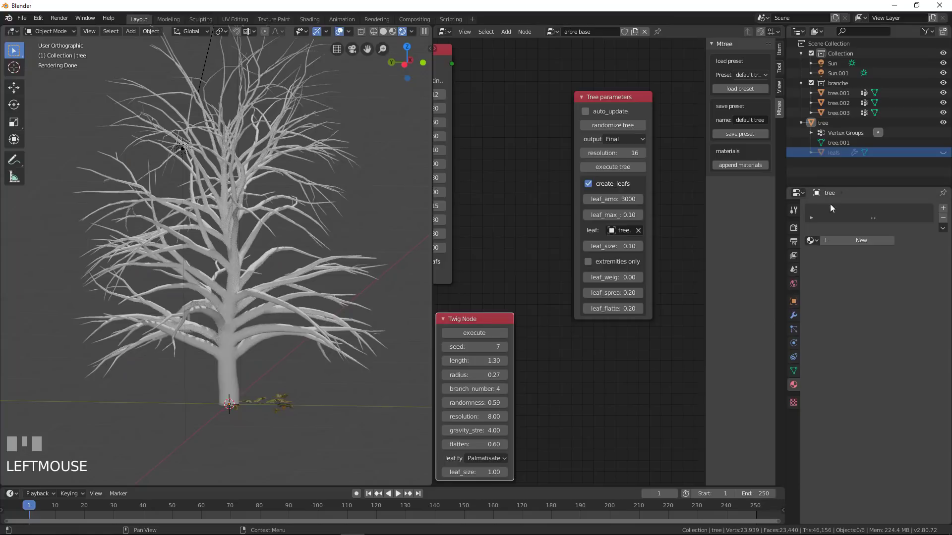
click(812, 241)
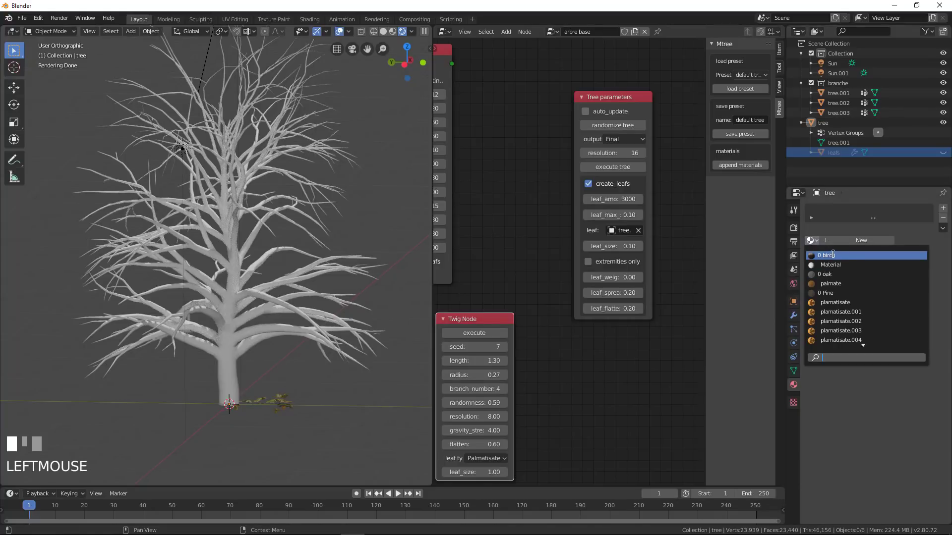
click(835, 255)
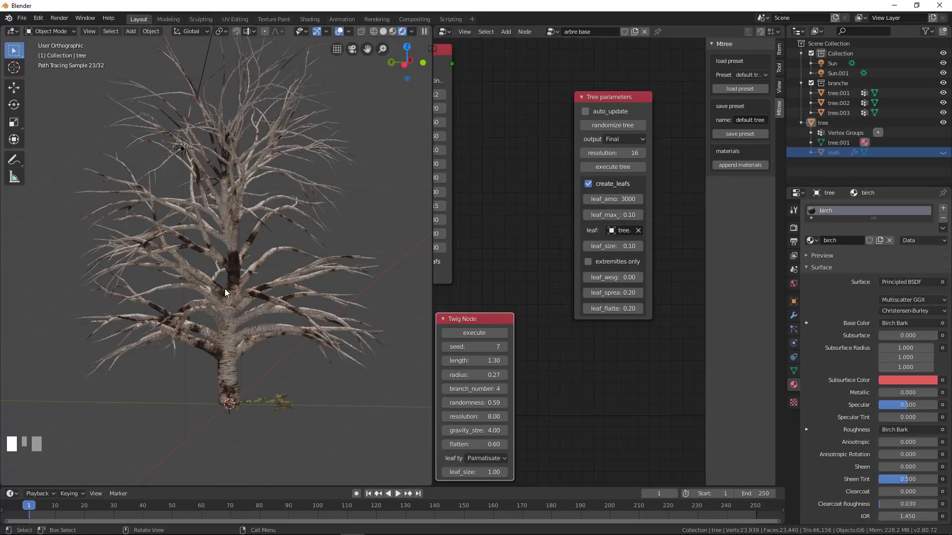
mouse_move(225, 288)
middle_down()
mouse_move(234, 284)
mouse_move(275, 336)
mouse_move(272, 324)
middle_up()
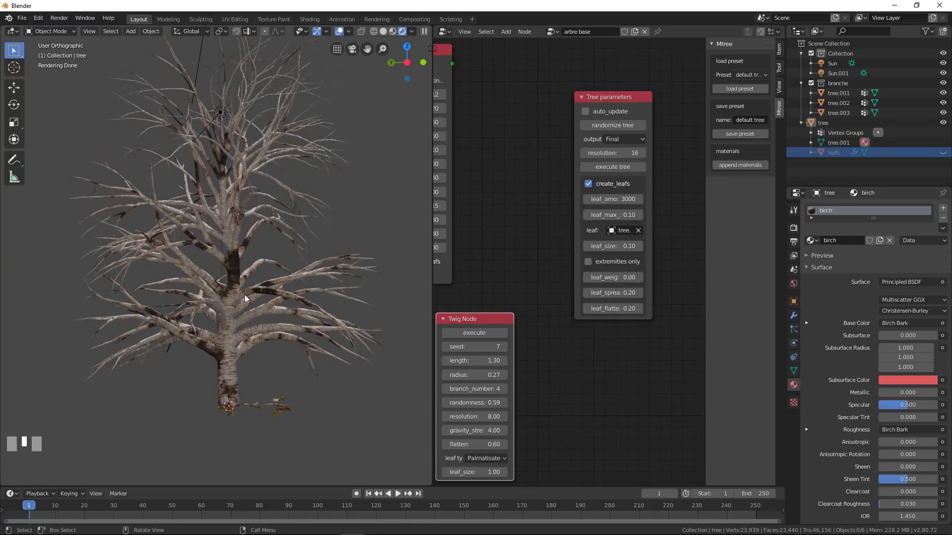
- Replace the tree's bark material with Pine and inspect the trunk and branches up close
click(816, 240)
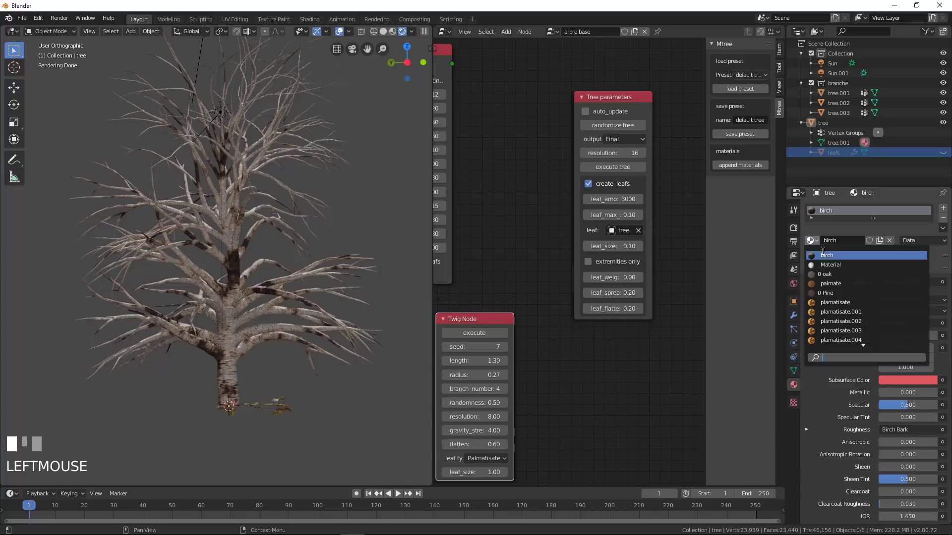
click(840, 293)
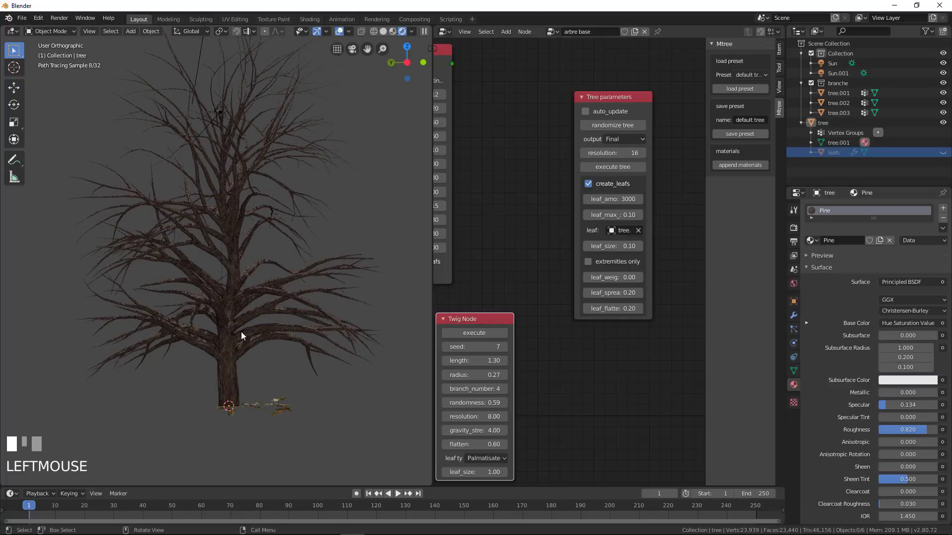
middle_drag(247, 299, 252, 346)
scroll(249, 352, up, 3)
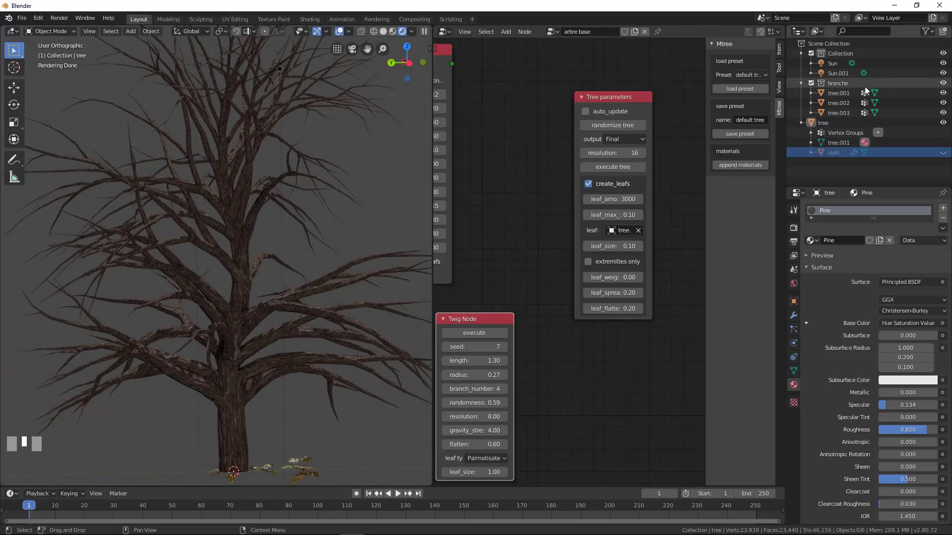
scroll(903, 126, down, 1)
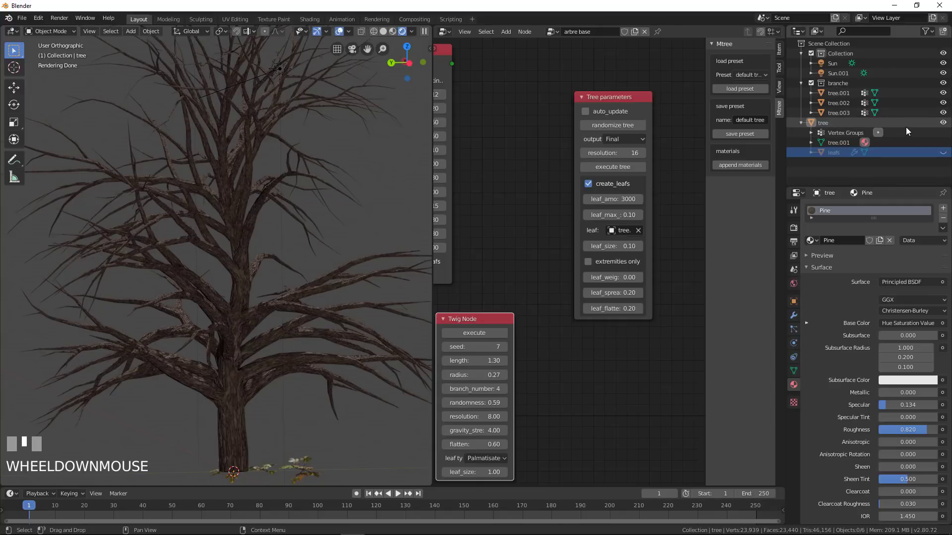
- Unhide the leafs object and view the complete tree from several sides in the rendered preview
click(943, 152)
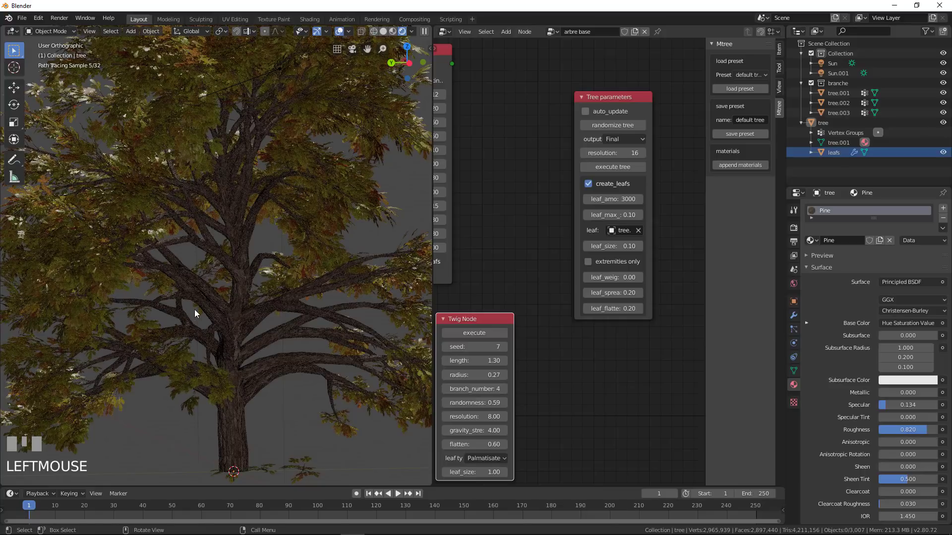
middle_drag(194, 313, 301, 313)
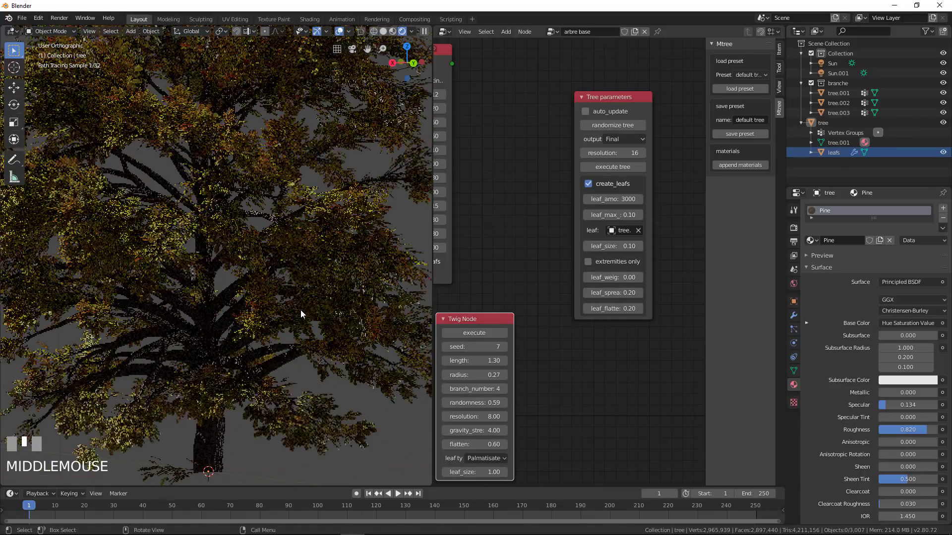
scroll(300, 310, down, 5)
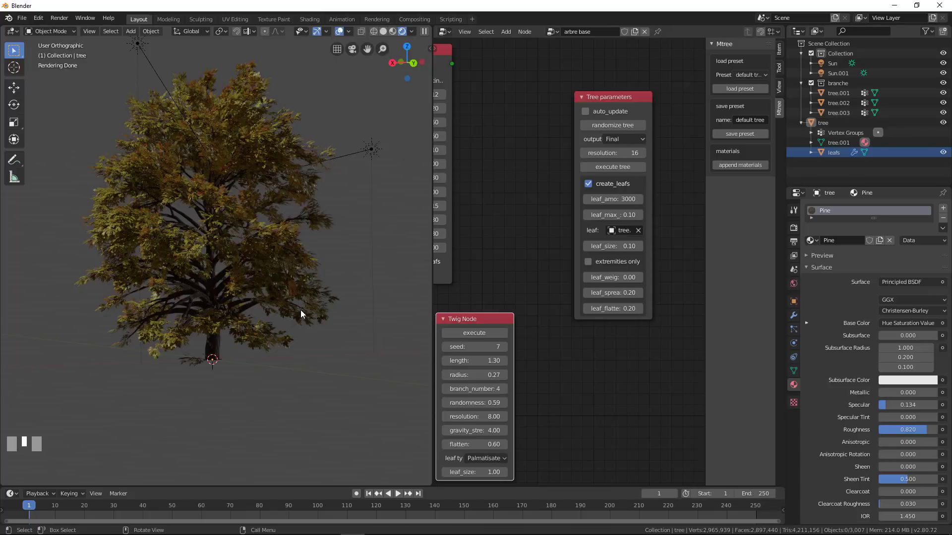
mouse_move(214, 287)
middle_down()
mouse_move(283, 238)
mouse_move(260, 239)
mouse_move(251, 142)
mouse_move(284, 266)
mouse_move(249, 268)
middle_up()
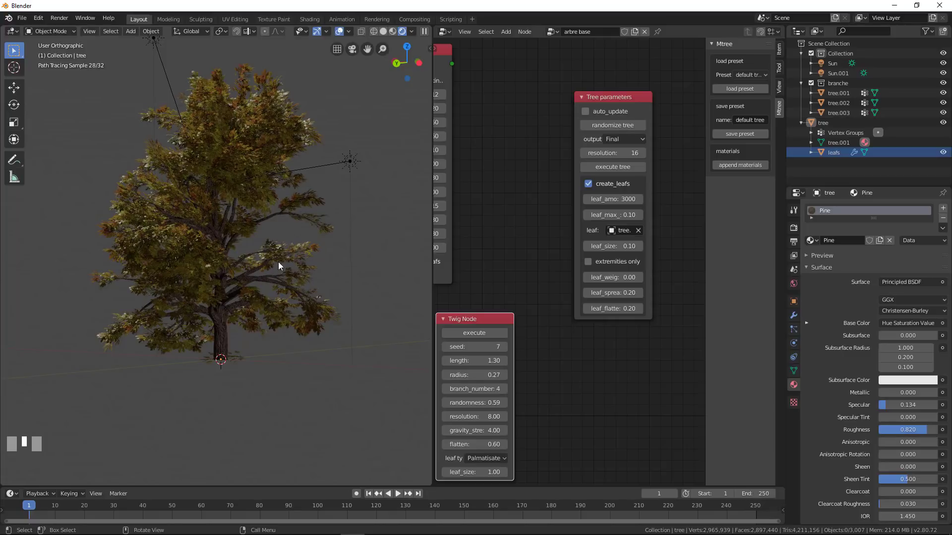
click(496, 460)
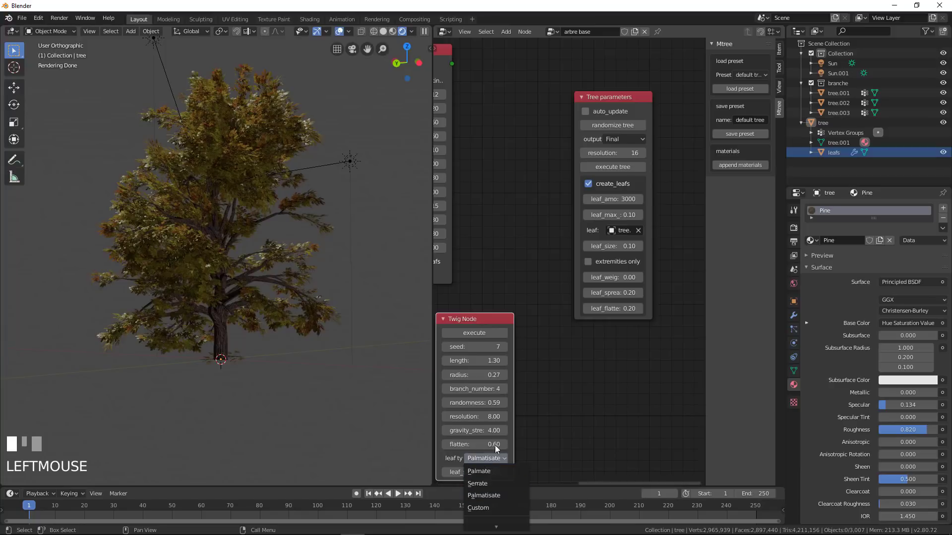
click(488, 459)
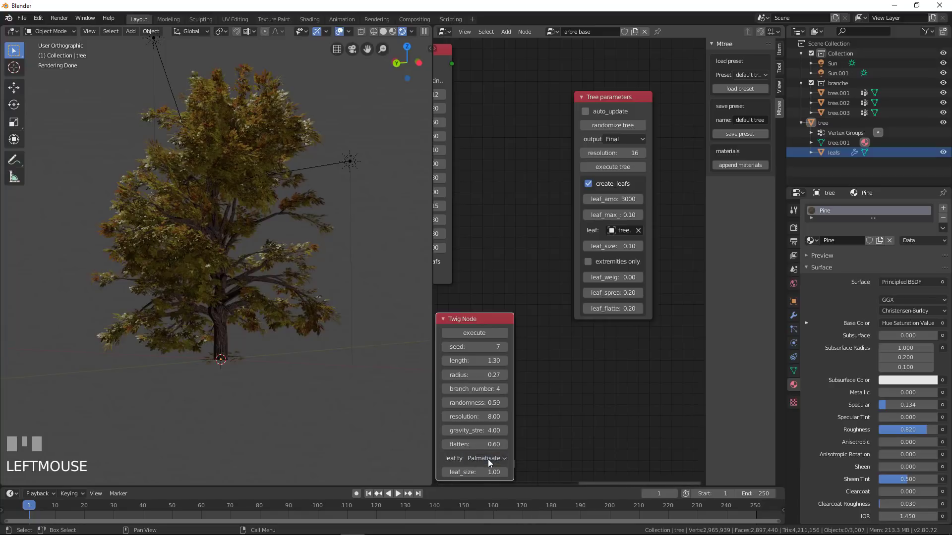
click(488, 459)
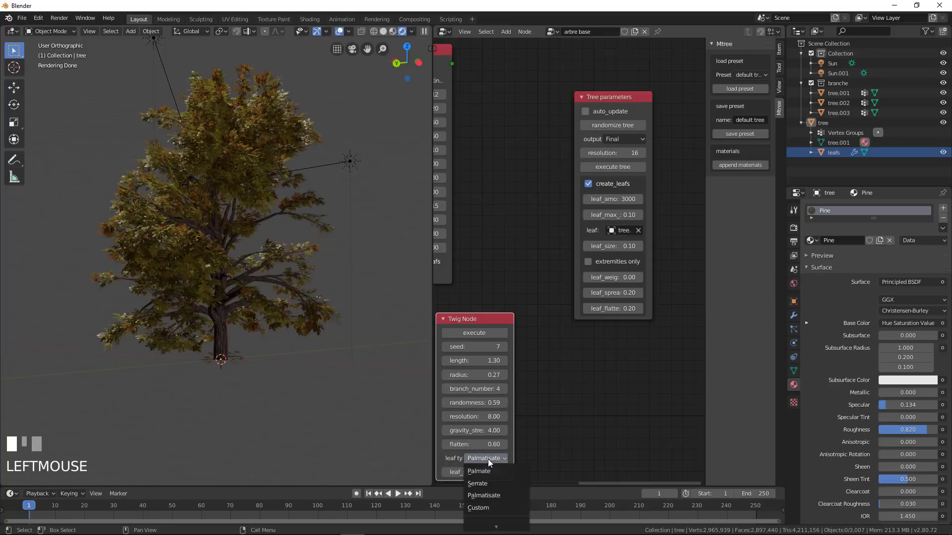
click(488, 459)
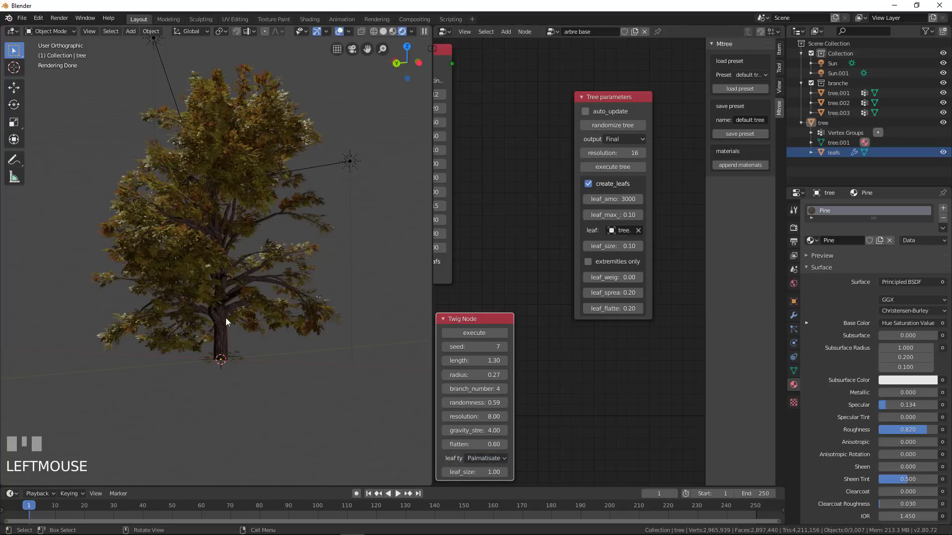
- Hide the tree and leafs objects so only the twig variants remain in view, and look at them up close
middle_drag(232, 270, 286, 245)
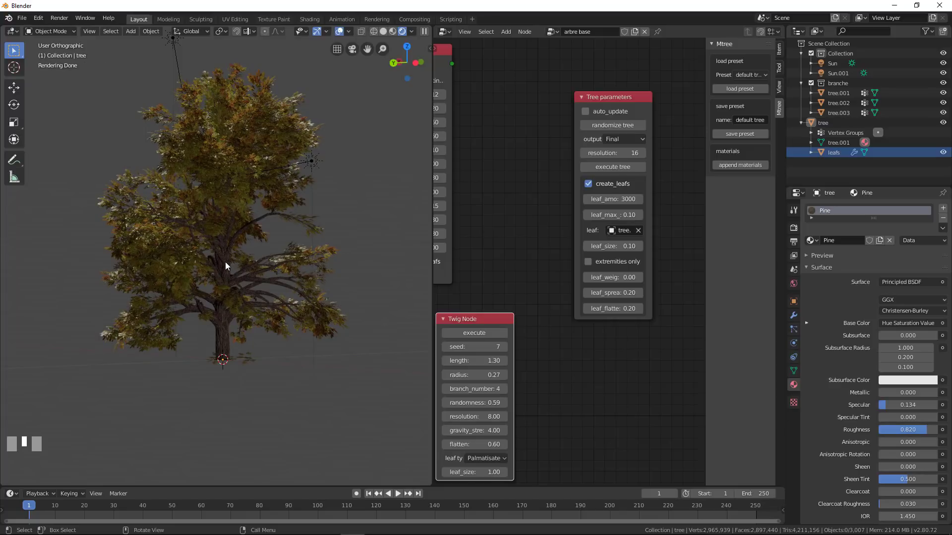
click(942, 122)
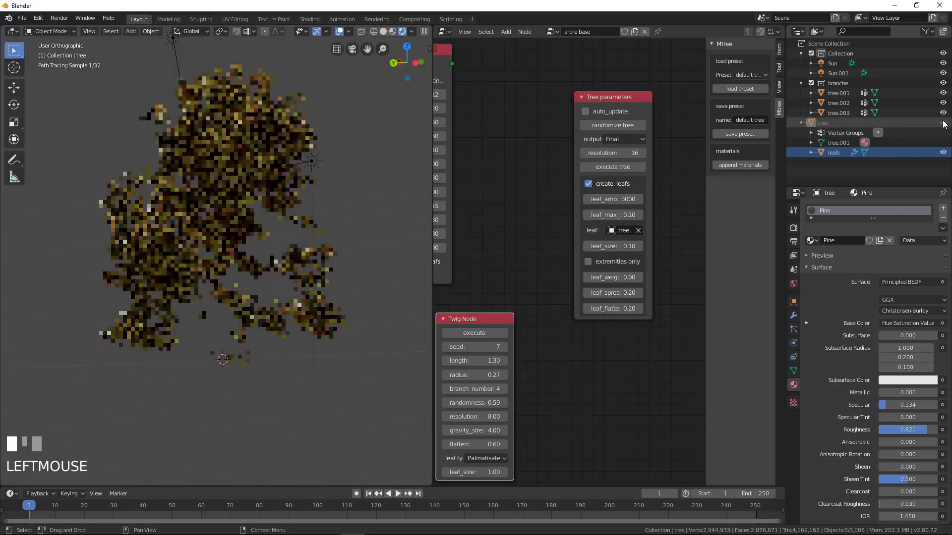
click(943, 152)
middle_drag(326, 377, 295, 421)
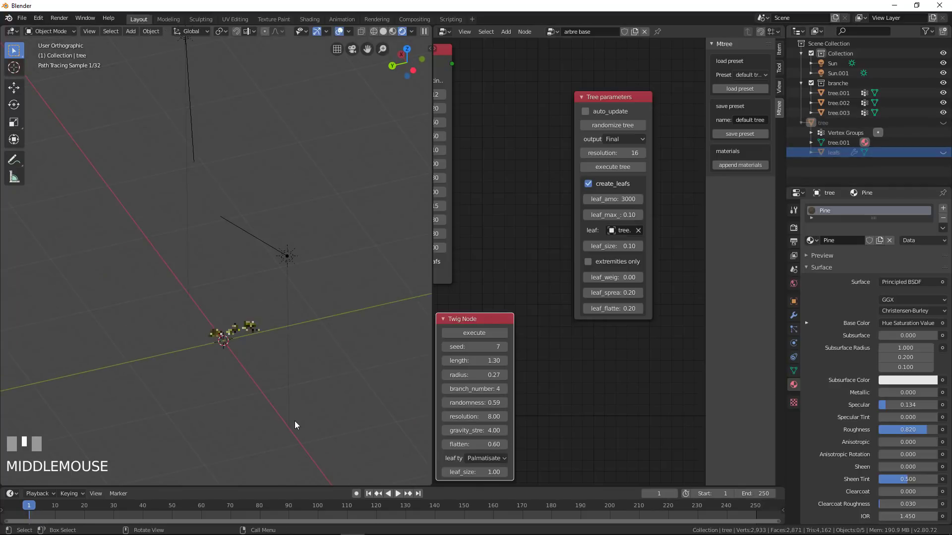
scroll(270, 382, up, 3)
shift+middle_drag(271, 381, 248, 323)
scroll(251, 332, up, 4)
scroll(251, 329, down, 2)
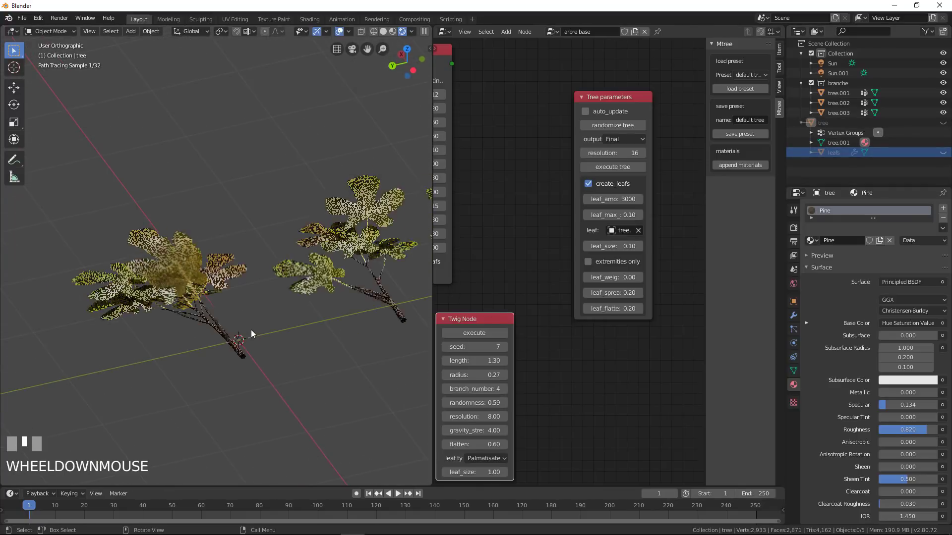
- Show the scene in solid shading and examine the first twig, tree.001, up close in Edit Mode
click(384, 30)
key(Tab)
click(225, 323)
key(Tab)
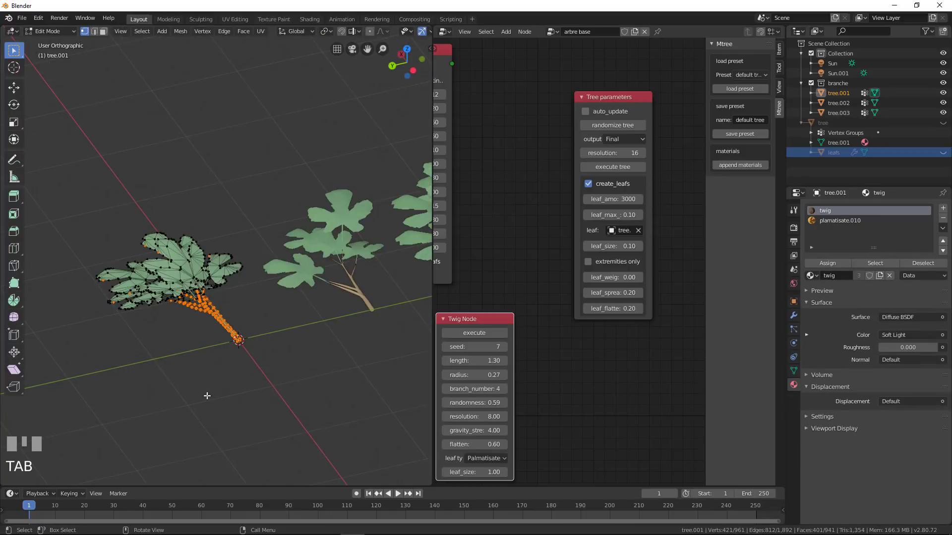
scroll(189, 388, up, 5)
shift+middle_drag(164, 379, 234, 346)
scroll(251, 323, down, 2)
scroll(155, 358, up, 2)
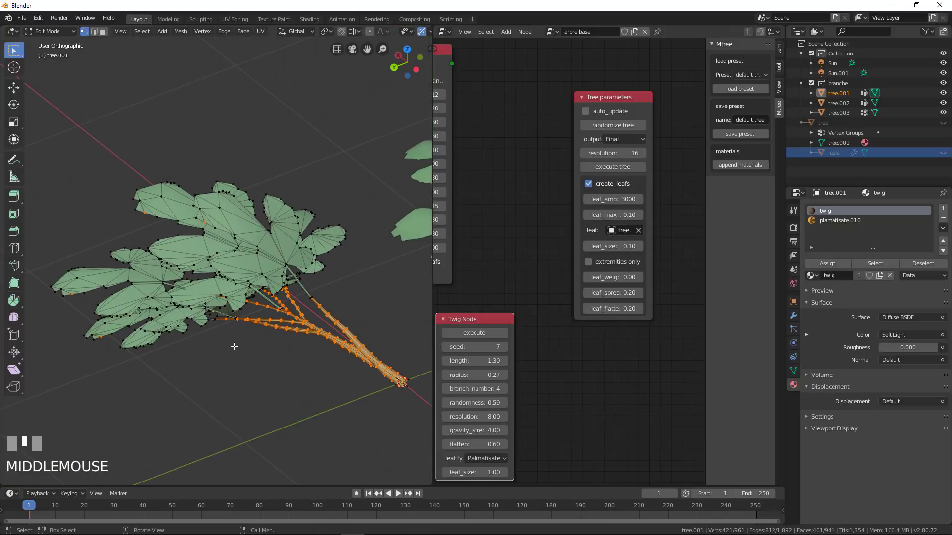
key(KP_Decimal)
middle_drag(55, 392, 354, 386)
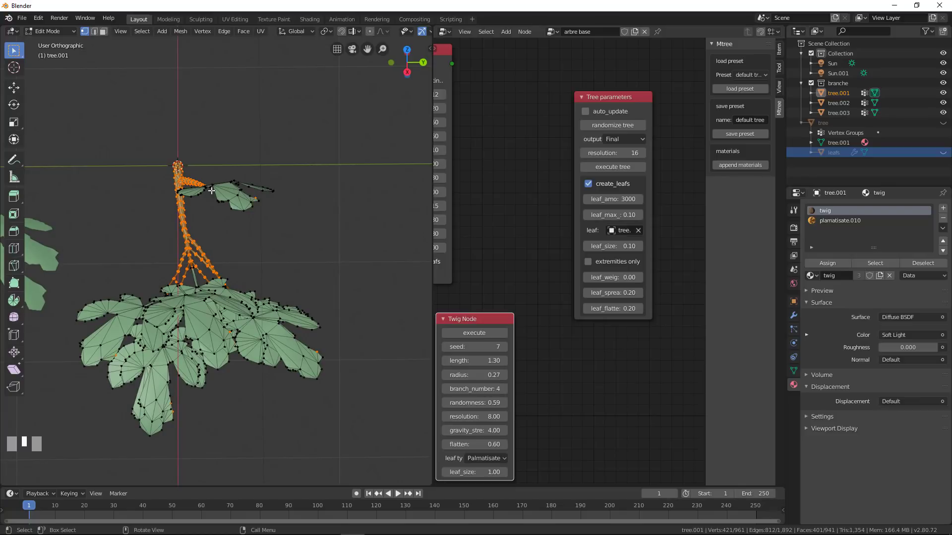
- Select all of the twig's geometry, inspect its leaves and stems from several sides, and return to Object Mode
key(a)
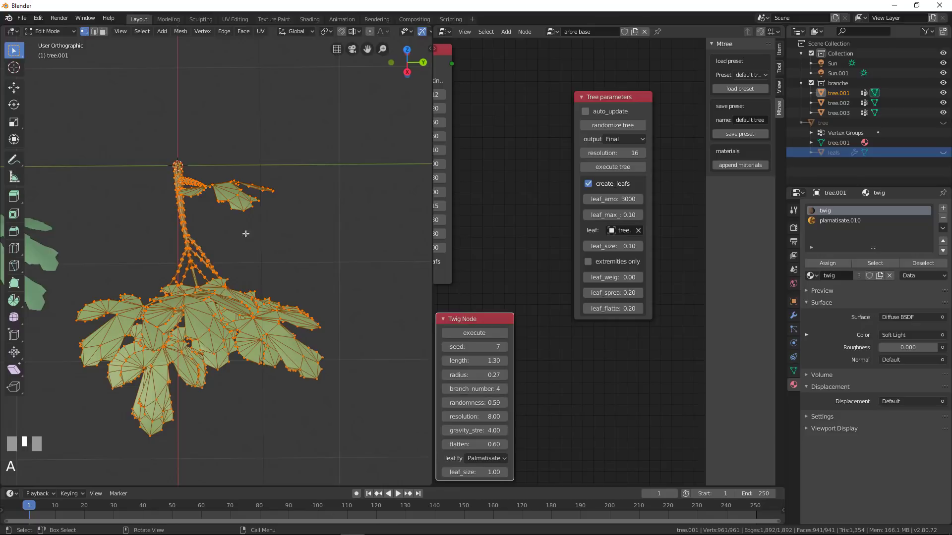
scroll(226, 249, down, 3)
middle_drag(226, 249, 298, 308)
scroll(311, 248, up, 3)
scroll(310, 246, down, 2)
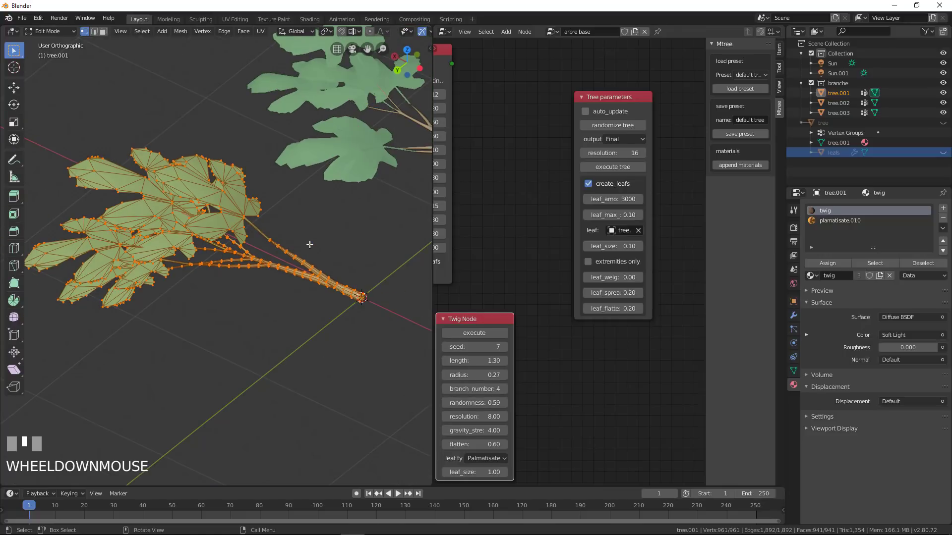
middle_drag(310, 245, 197, 152)
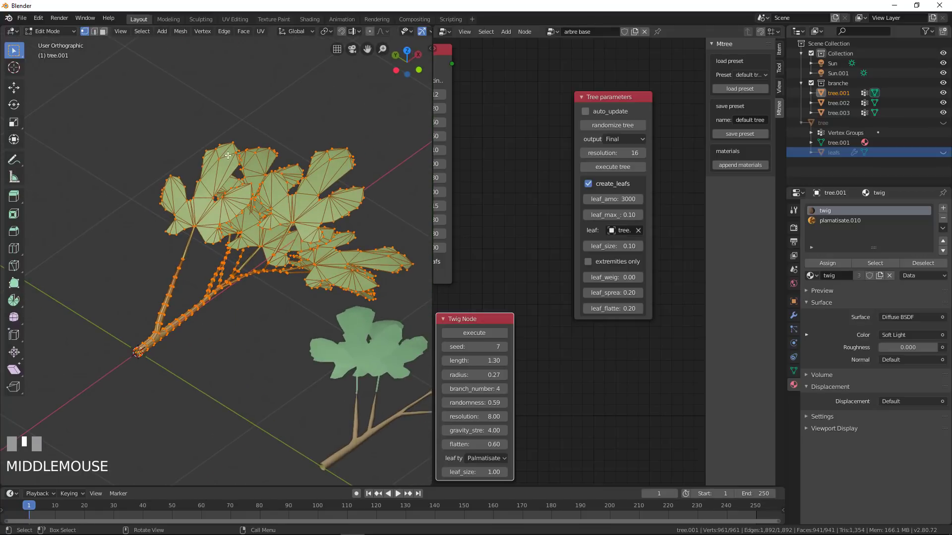
middle_drag(248, 185, 197, 158)
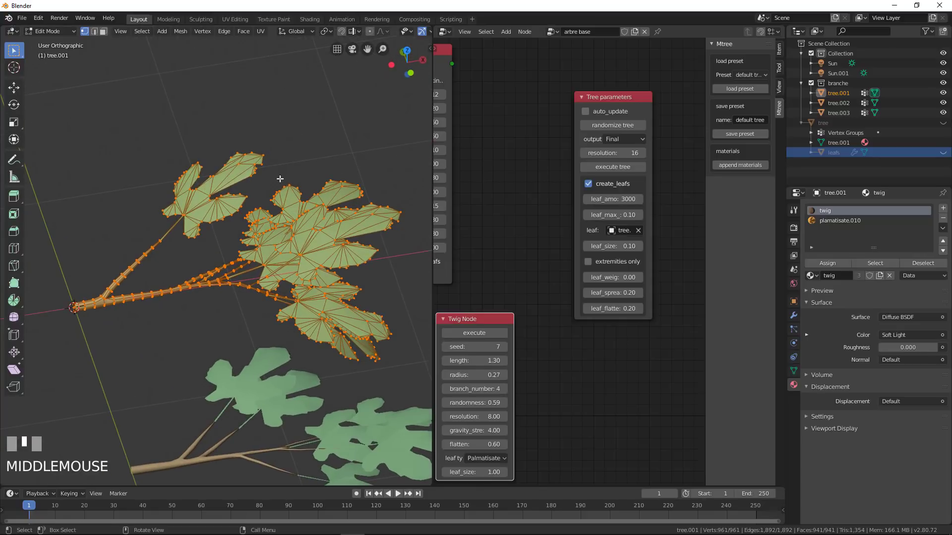
middle_drag(225, 208, 255, 201)
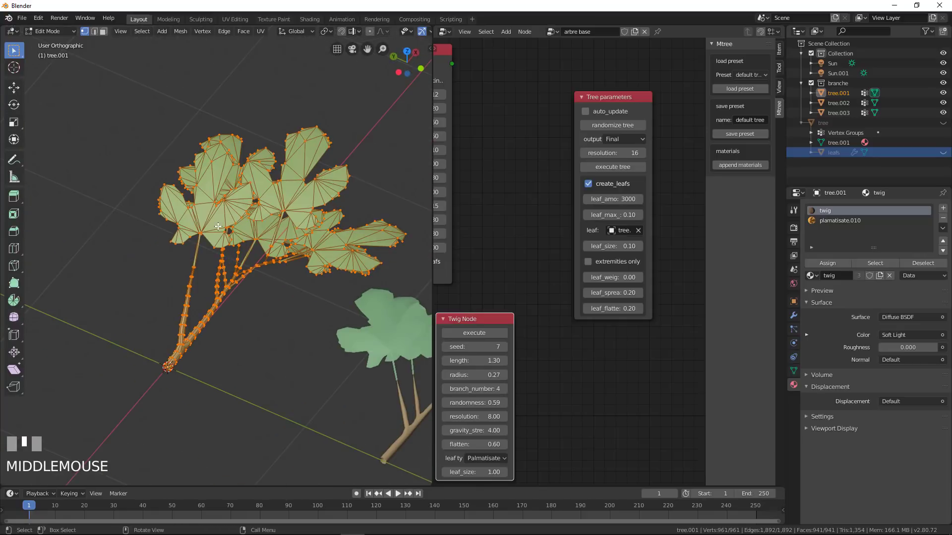
scroll(218, 226, down, 2)
middle_drag(219, 227, 171, 258)
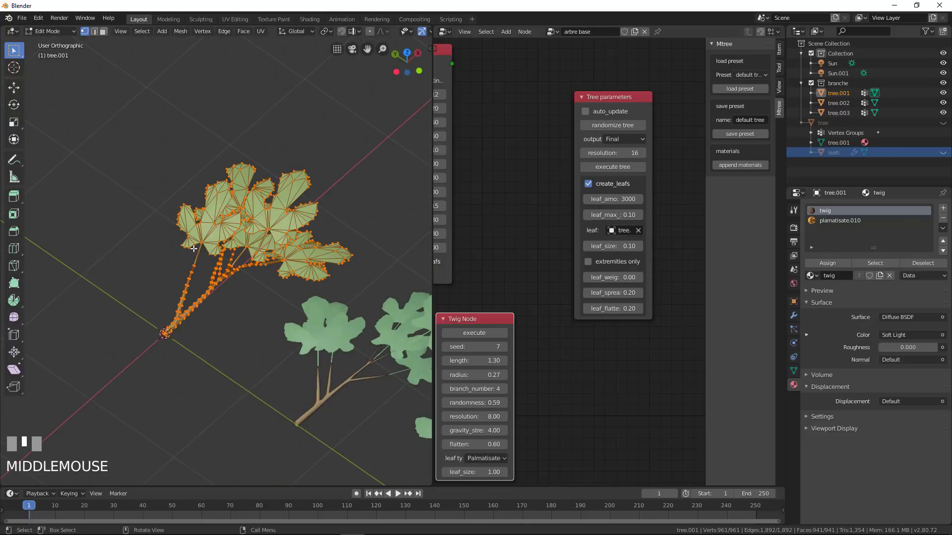
middle_drag(254, 245, 290, 248)
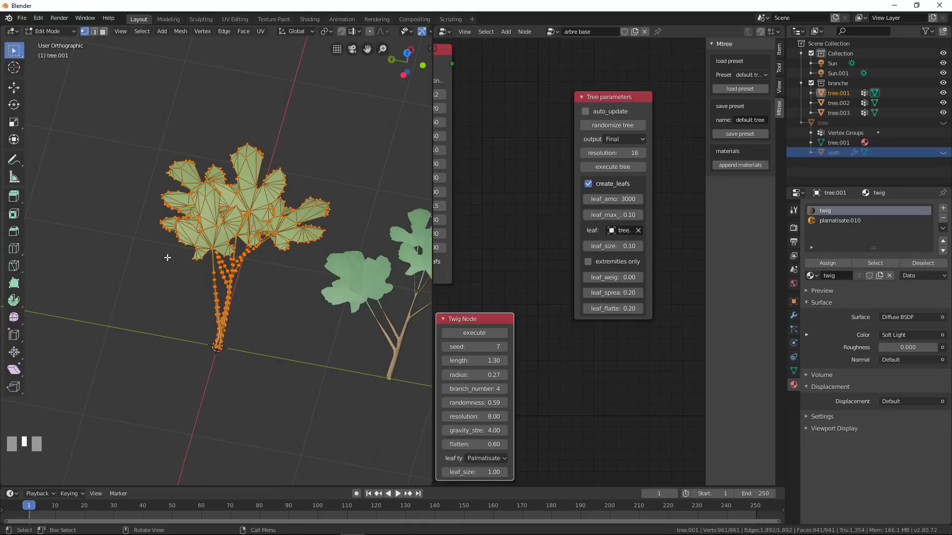
key(Tab)
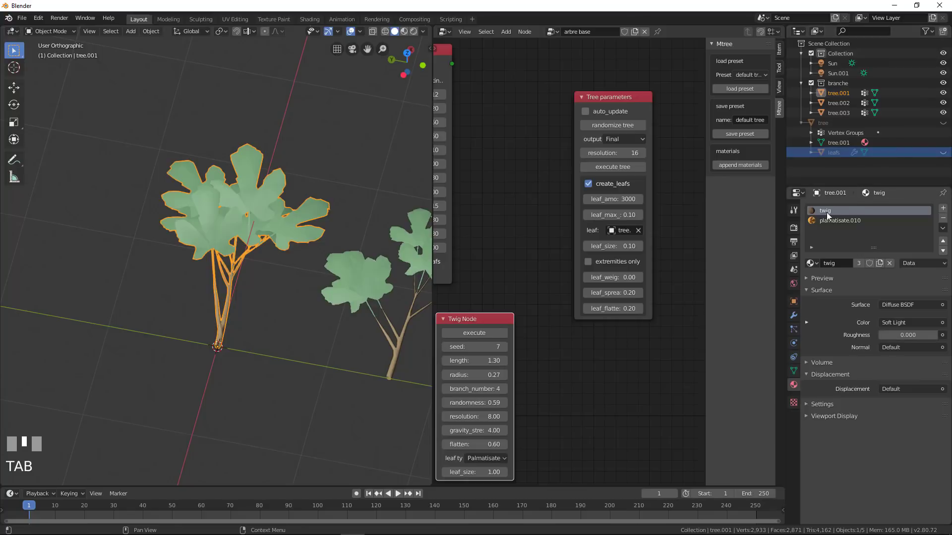
- Change the render engine to Eevee
click(793, 227)
click(911, 208)
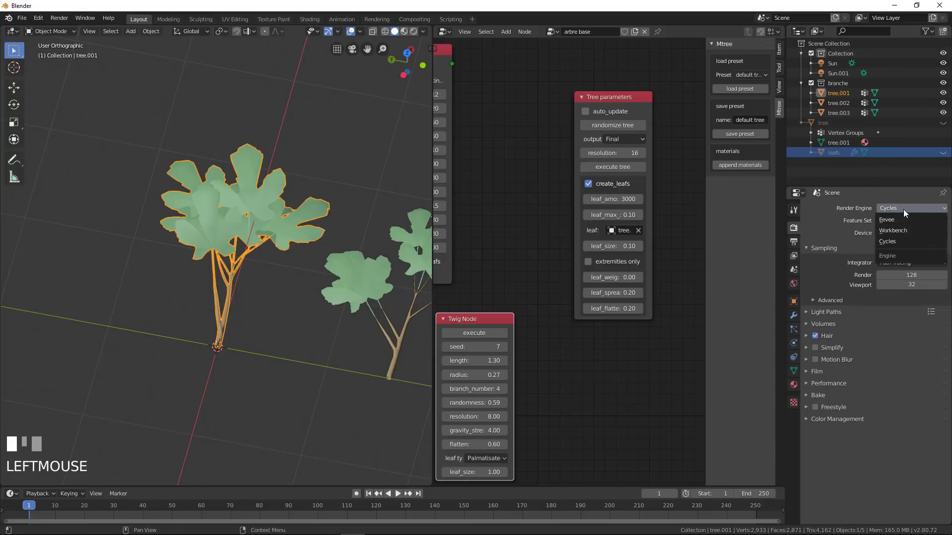
click(894, 218)
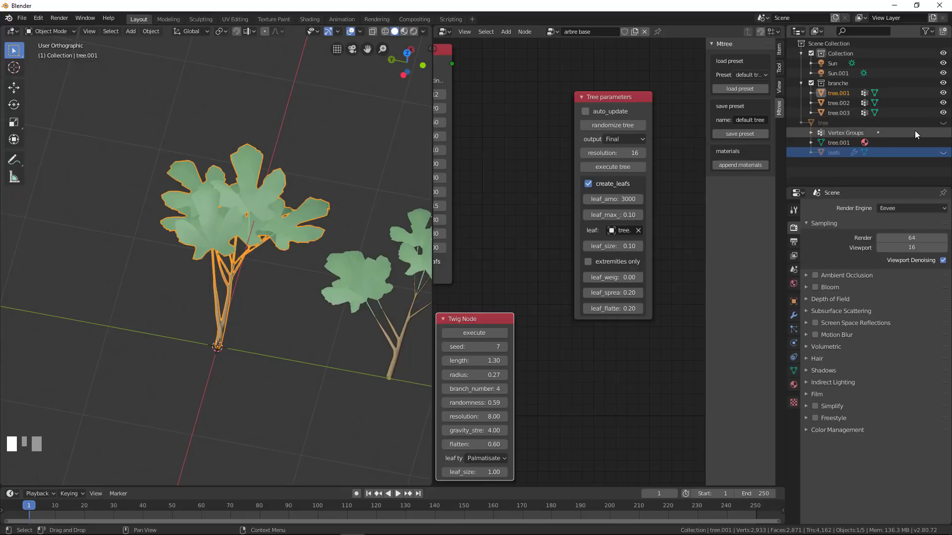
- Unhide the tree object and select it with its trunk and branches in view
click(943, 122)
scroll(260, 221, down, 5)
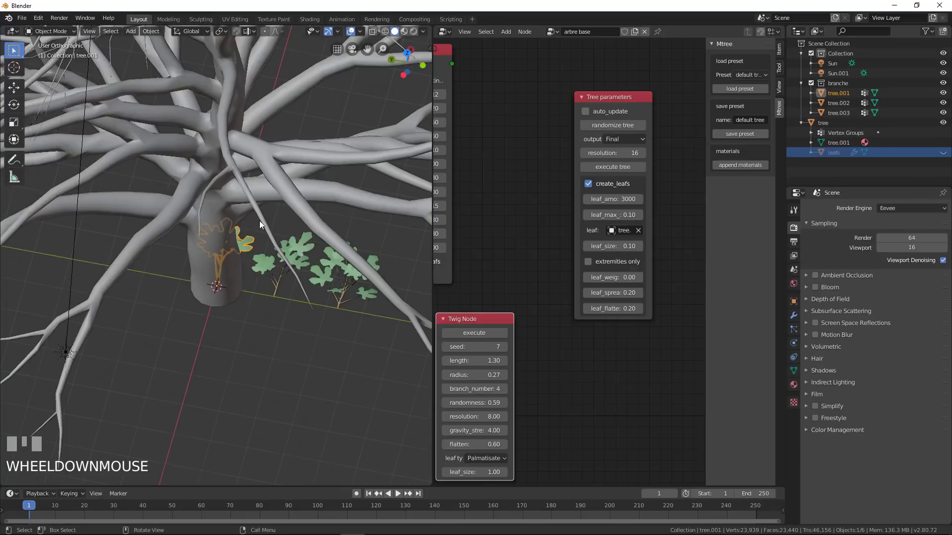
mouse_move(259, 221)
middle_down()
mouse_move(236, 150)
mouse_move(252, 223)
middle_up()
click(237, 150)
scroll(268, 174, down, 3)
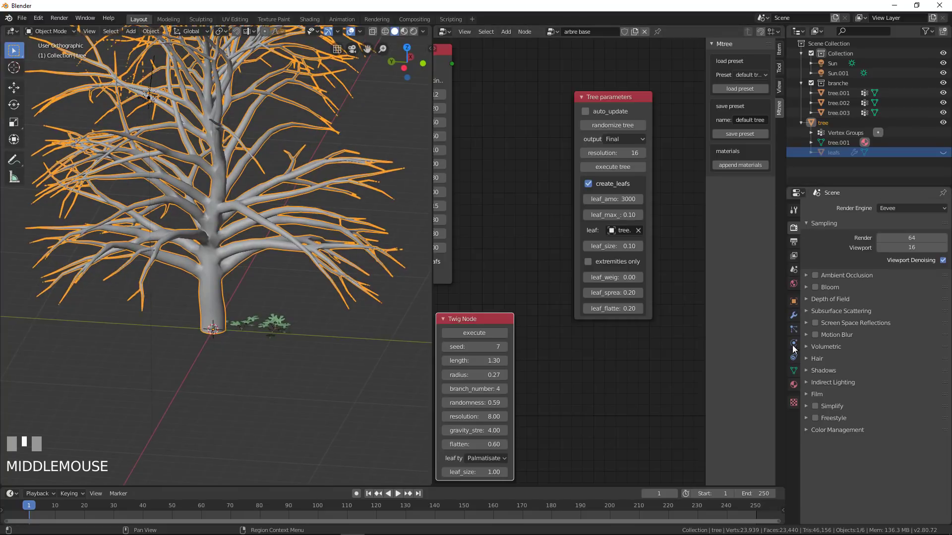
- Assign the birch material to the tree and preview it in rendered shading
click(793, 386)
click(812, 249)
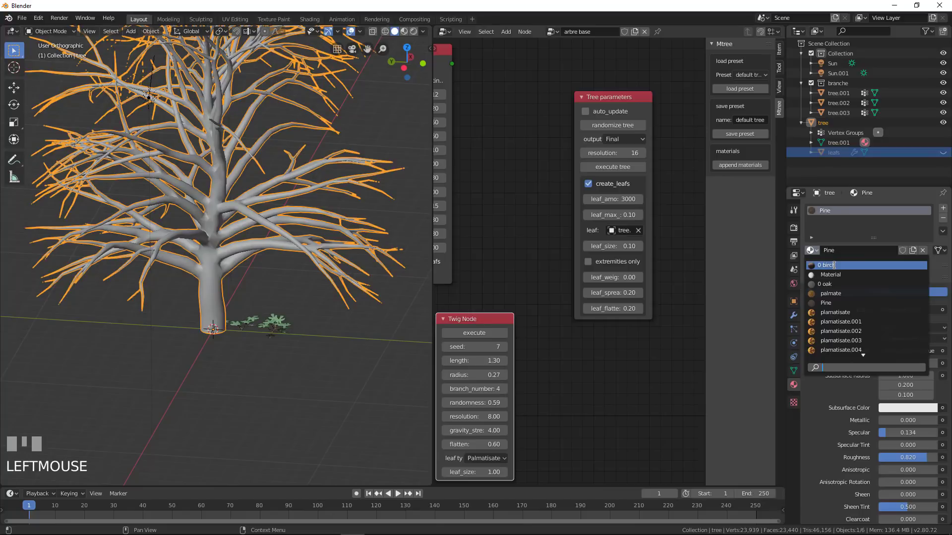
click(834, 266)
middle_drag(202, 274, 201, 275)
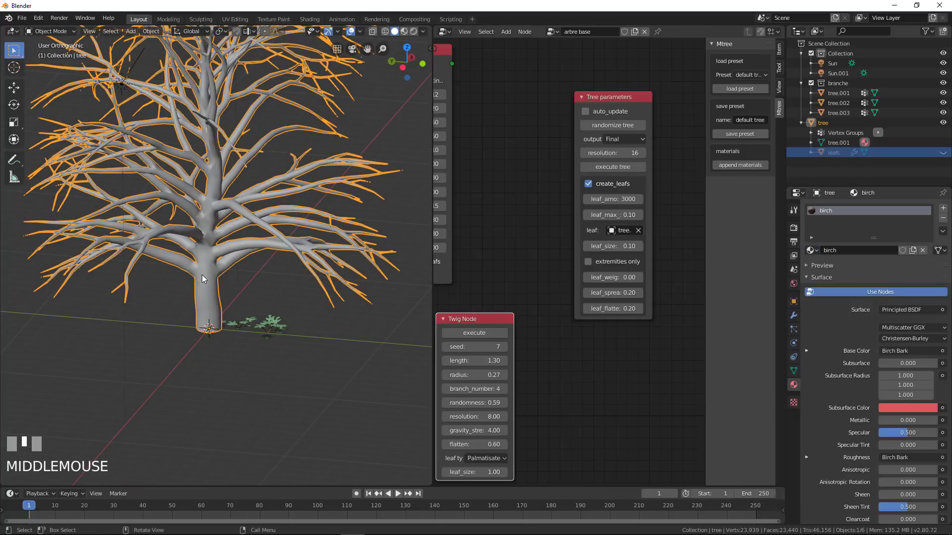
click(413, 31)
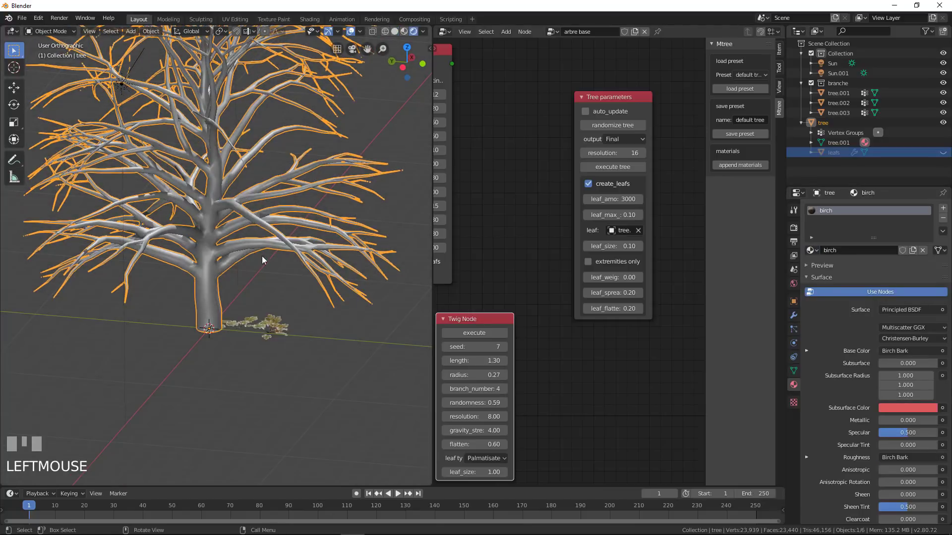
shift+middle_drag(257, 237, 279, 261)
middle_click(278, 257)
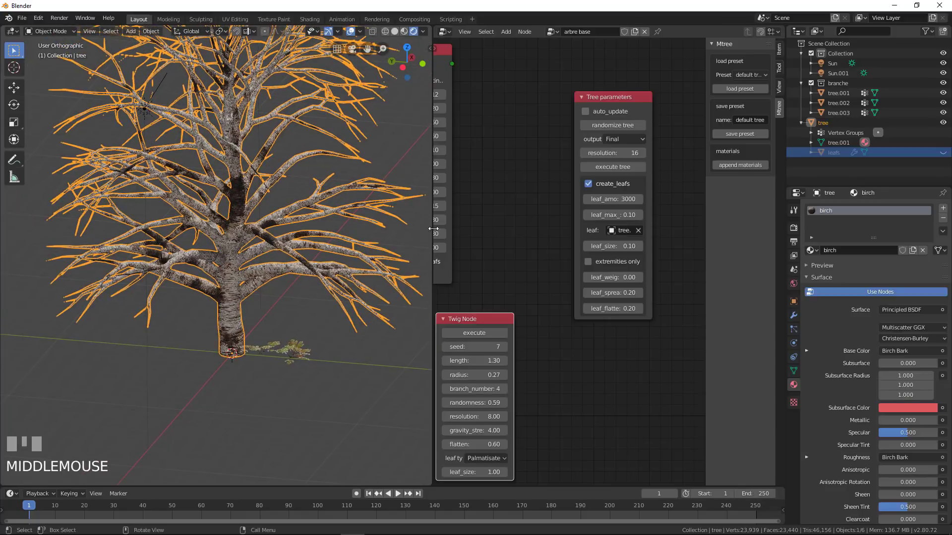
- Replace the tree's bark material with Redwood and view the tree from different sides
click(813, 251)
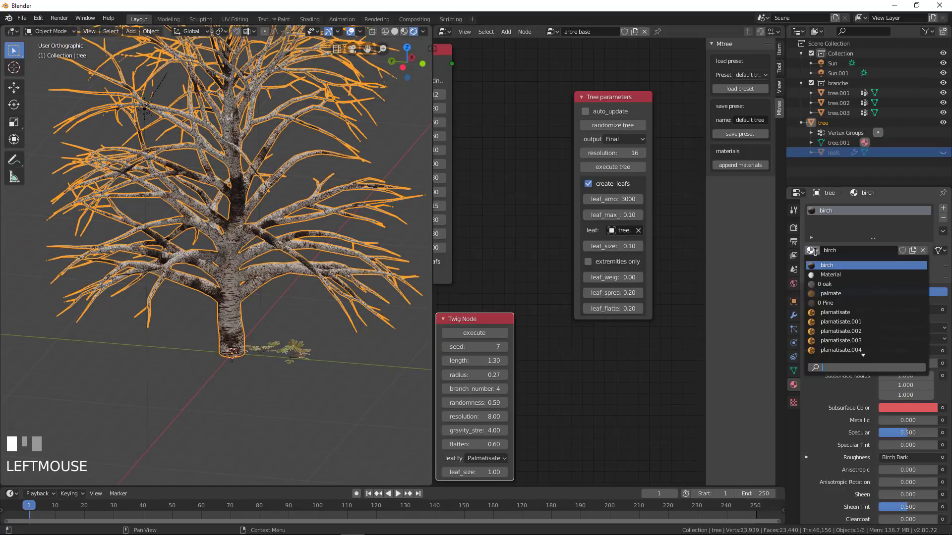
scroll(842, 341, down, 3)
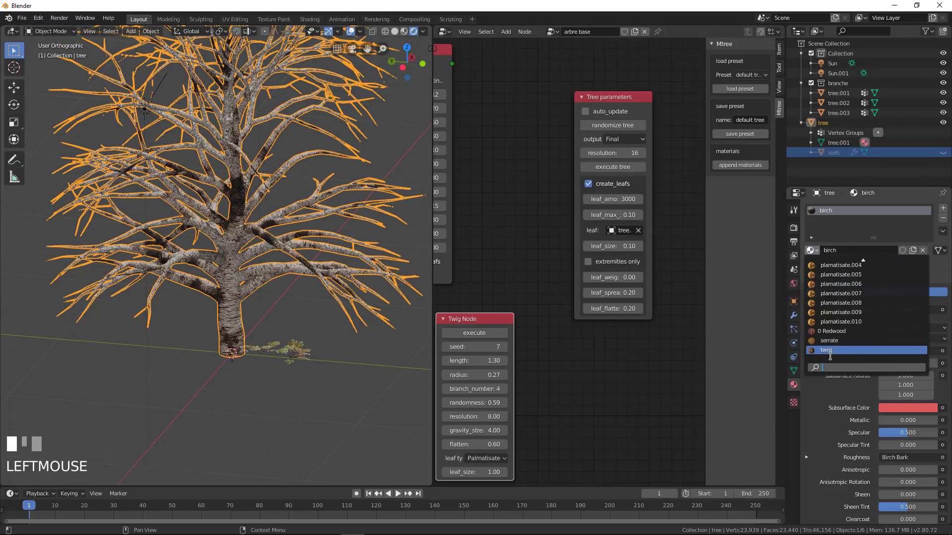
click(835, 331)
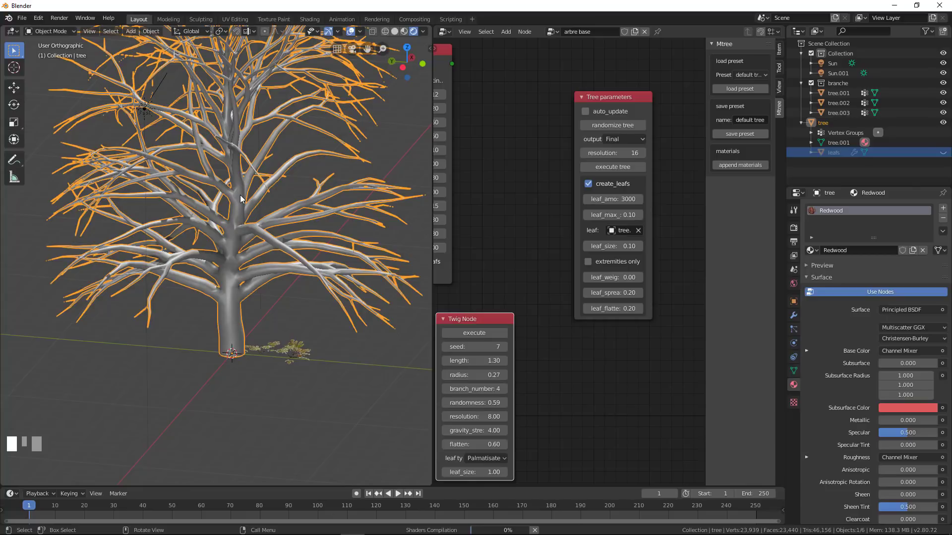
middle_drag(240, 199, 168, 191)
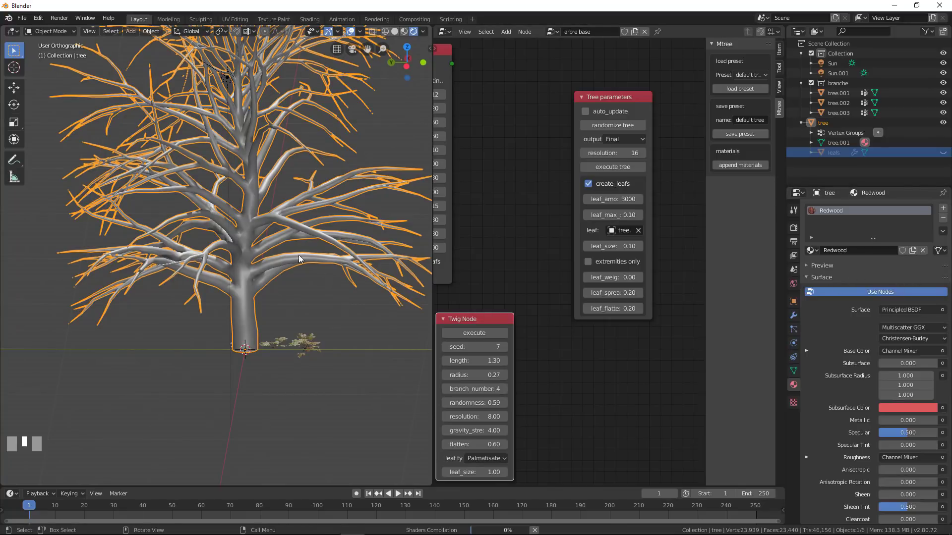
middle_drag(279, 260, 382, 265)
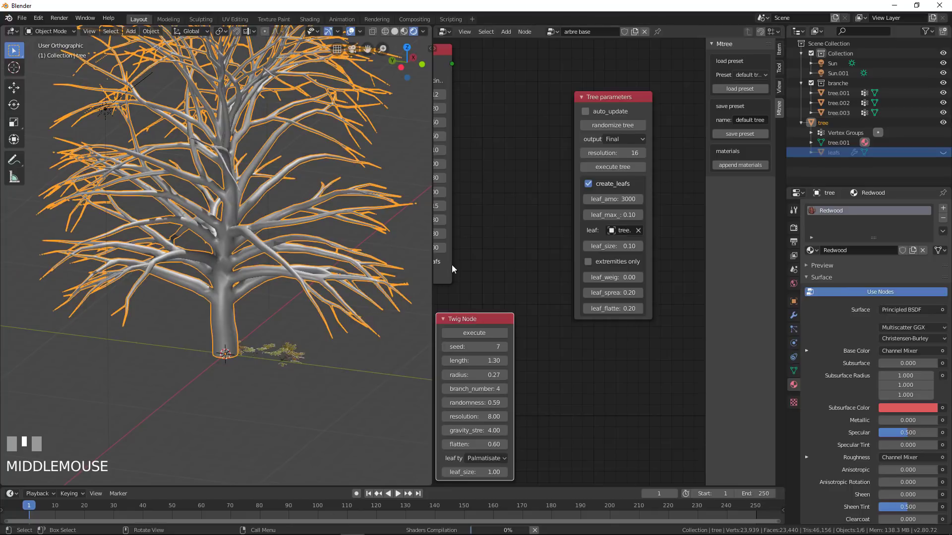
- Set the render engine to Cycles and check the bark on the trunk and branches in the rendered preview
click(793, 227)
click(908, 206)
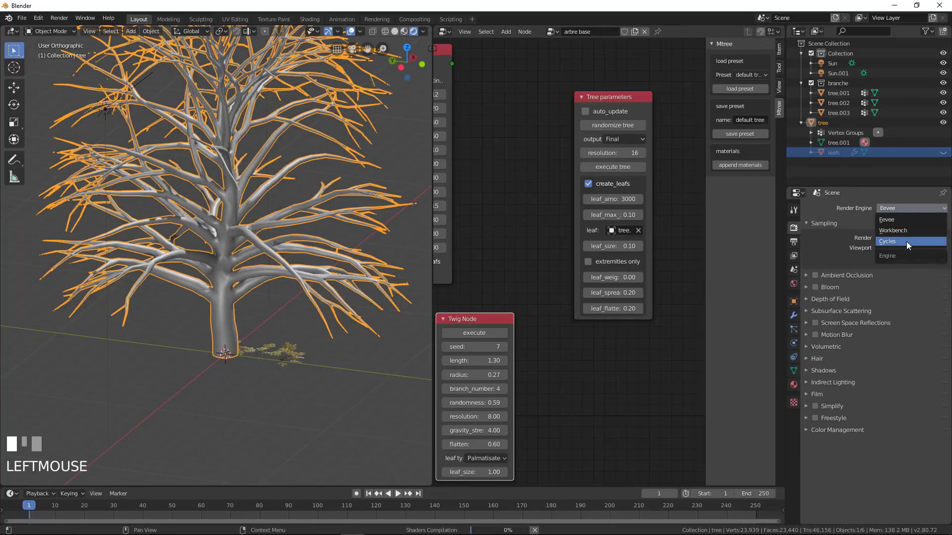
click(906, 242)
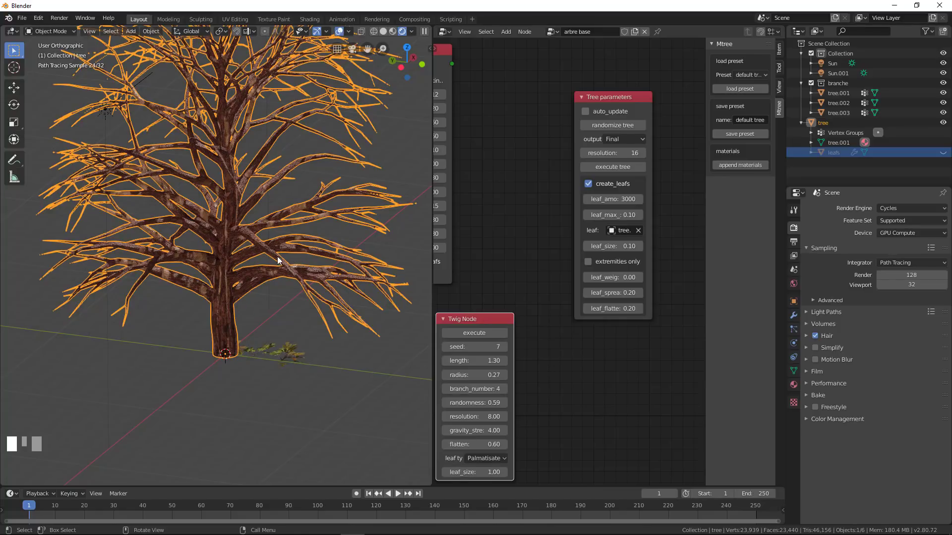
middle_drag(277, 261, 263, 260)
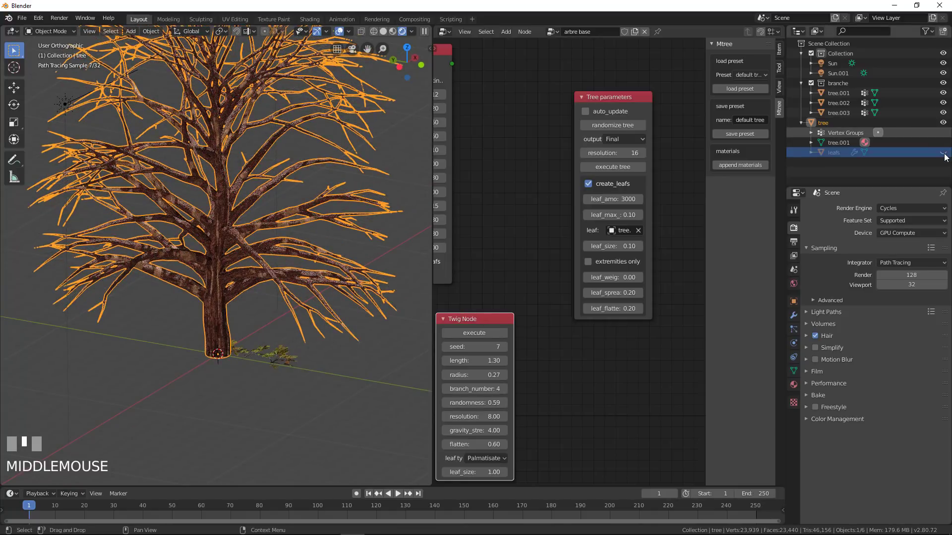
shift+middle_drag(212, 231, 216, 236)
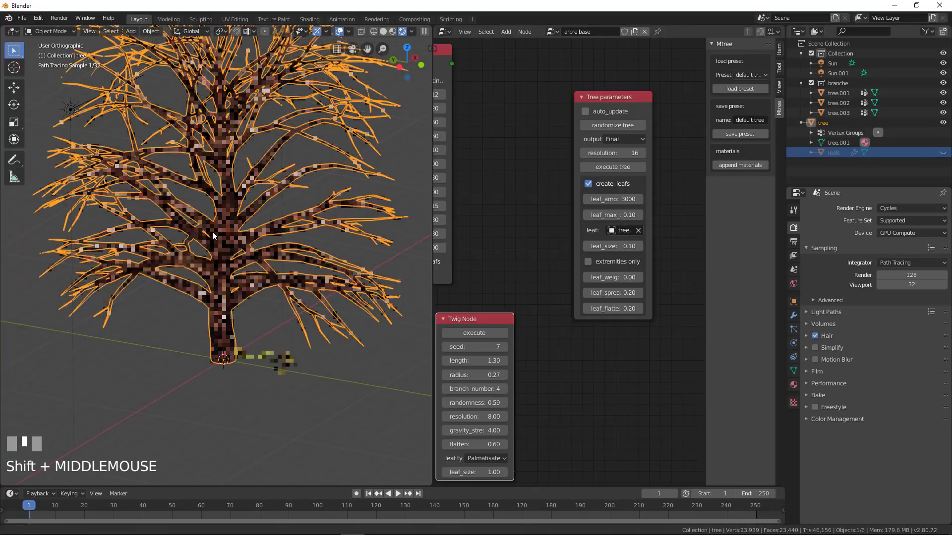
- Hide the branche collection and show the tree in LookDev shading with its Redwood material settings open
click(943, 84)
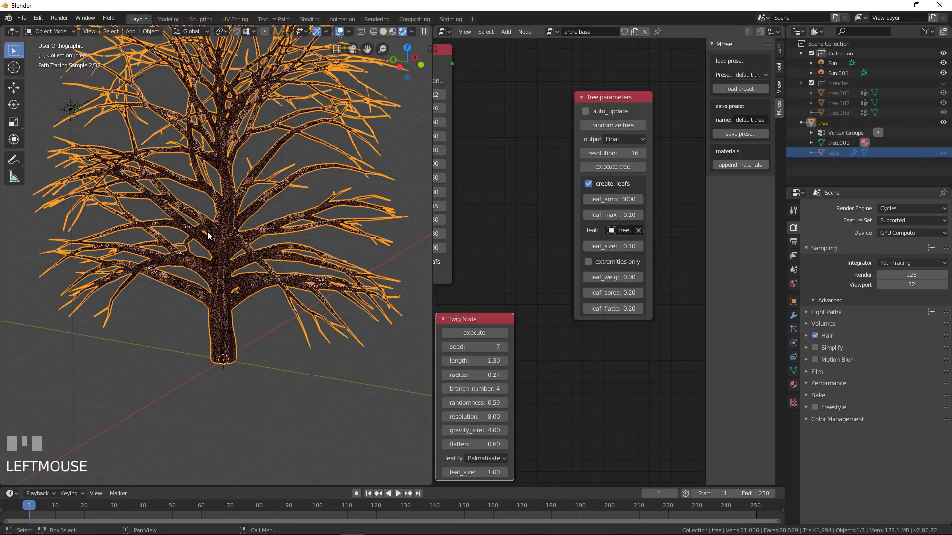
click(394, 32)
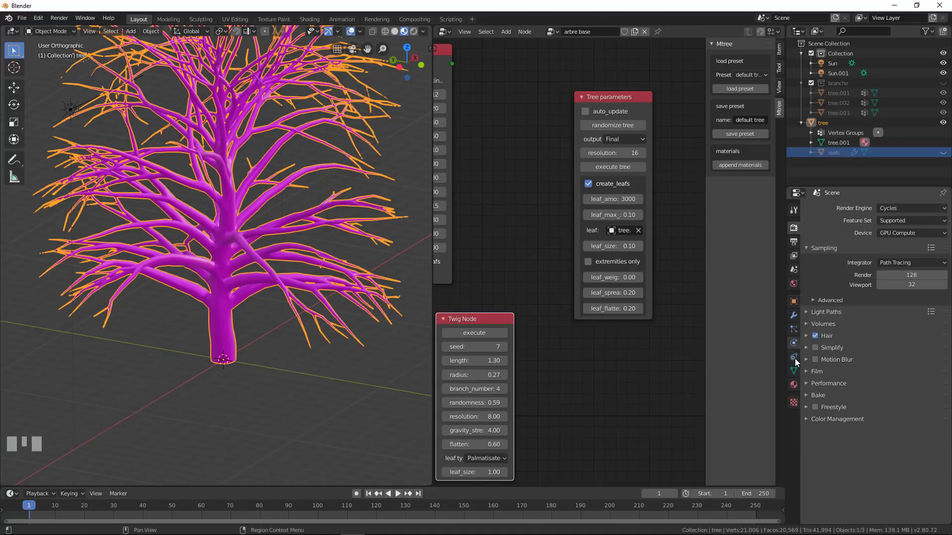
click(794, 385)
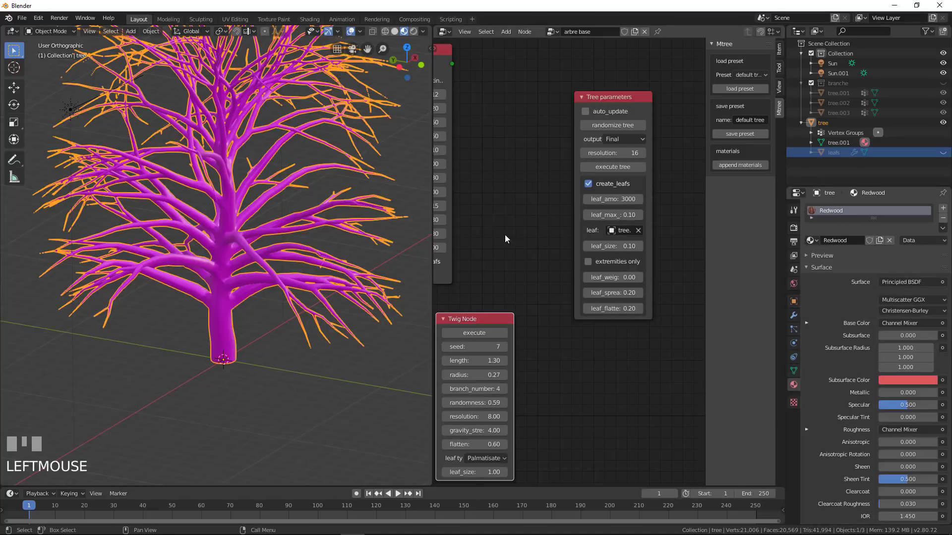
- Switch the Mtree node editor to the Shader Editor and unlink the Redwood material from the tree
scroll(526, 257, down, 2)
click(449, 32)
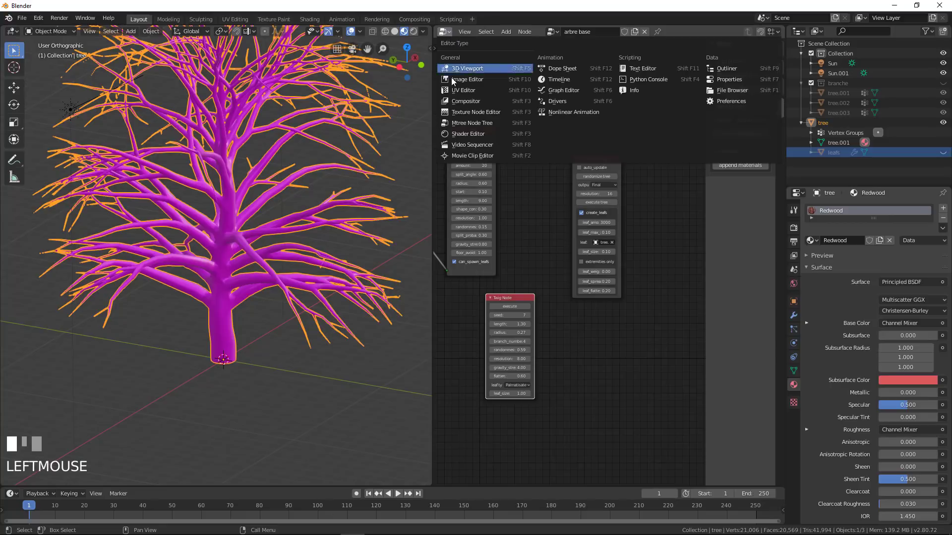
click(468, 134)
scroll(484, 244, down, 2)
middle_drag(485, 245, 601, 138)
scroll(500, 198, up, 2)
scroll(602, 136, down, 3)
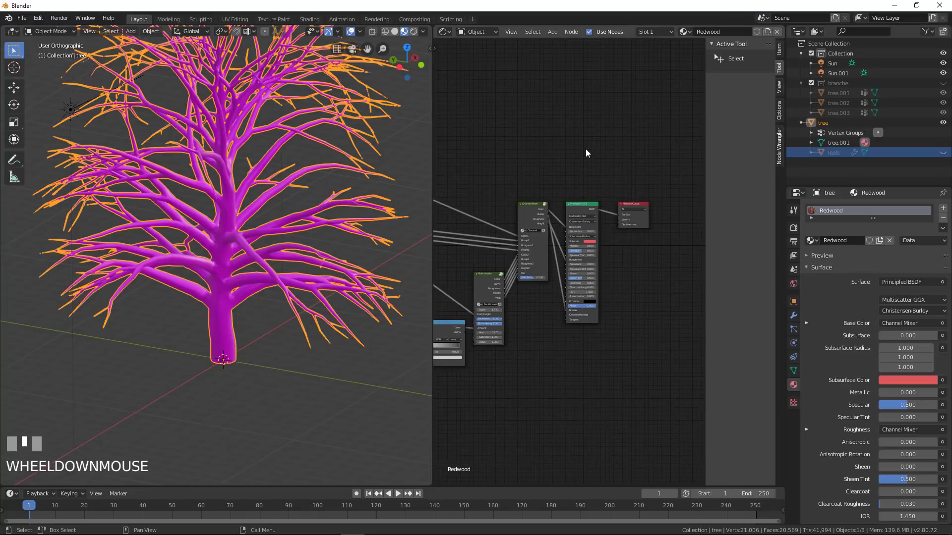
click(776, 30)
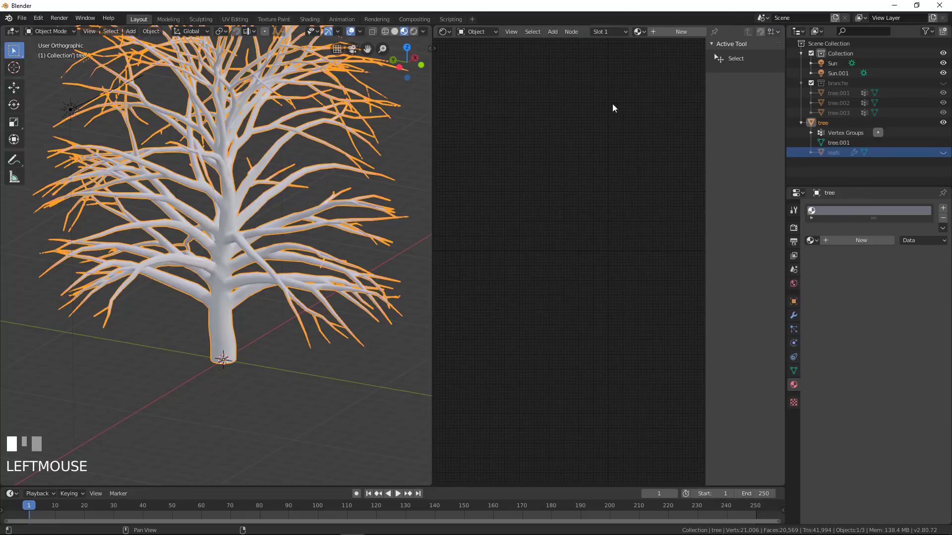
- Create a new material in the tree's empty slot and name it "ecorce perso"
click(851, 242)
click(853, 242)
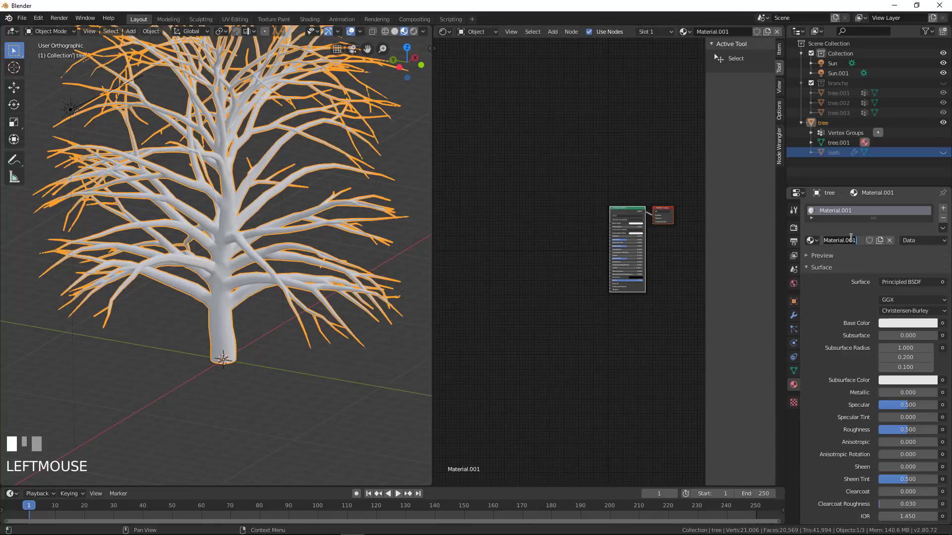
text(a)
key(BackSpace)
key(BackSpace)
key(BackSpace)
key(BackSpace)
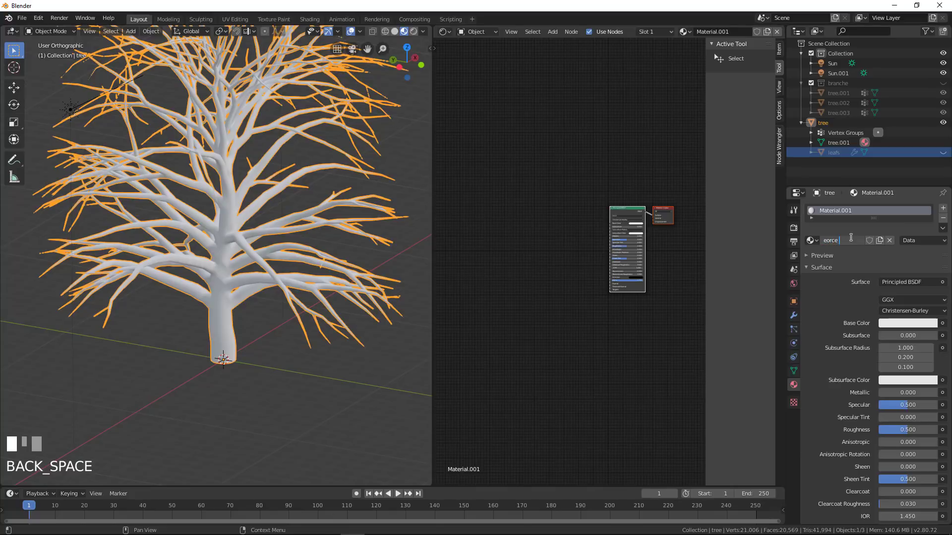
text(eorce perso)
key(Return)
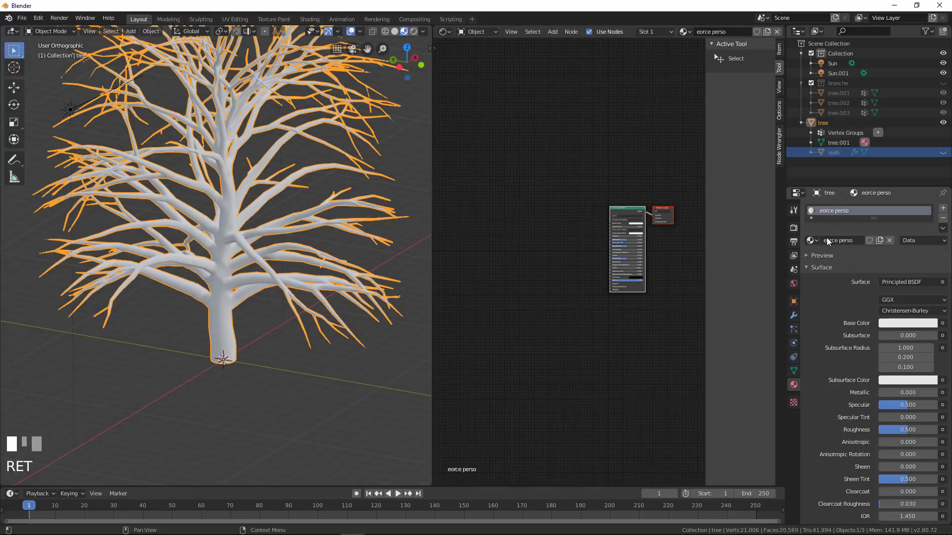
click(826, 240)
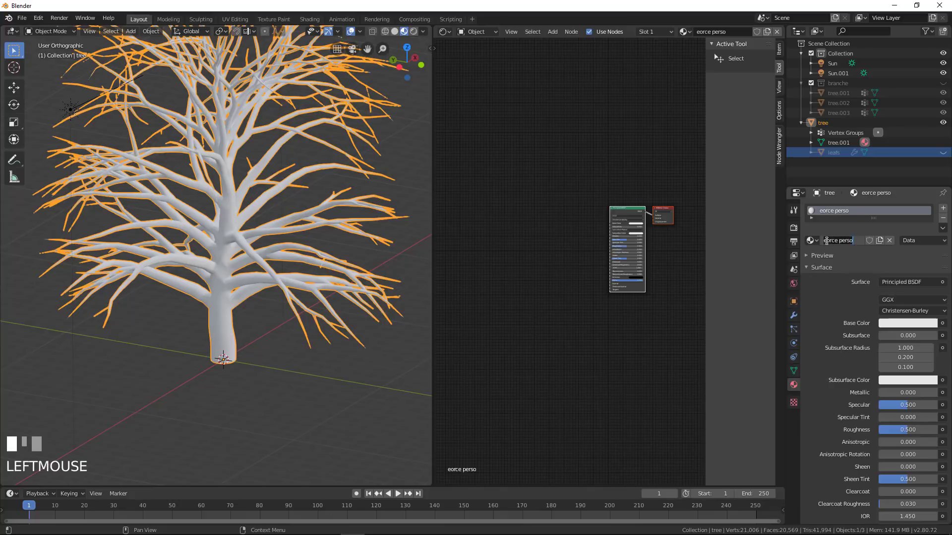
click(826, 241)
text(c)
click(922, 233)
- Switch to File Explorer, open the Bark folder inside Tutos trees 2.8 on the desktop, and place its window beside the shader nodes
scroll(594, 252, down, 2)
scroll(594, 243, up, 3)
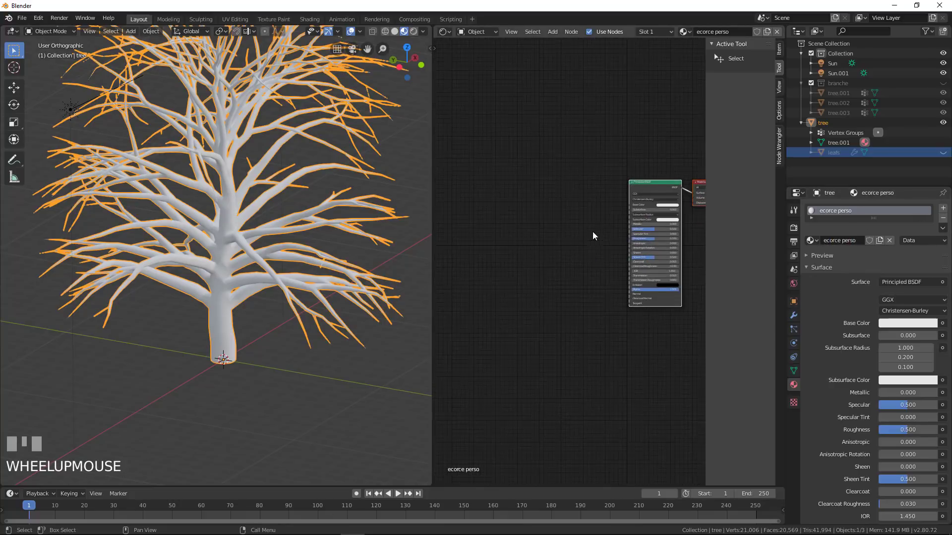
middle_drag(592, 236, 573, 217)
scroll(560, 242, up, 2)
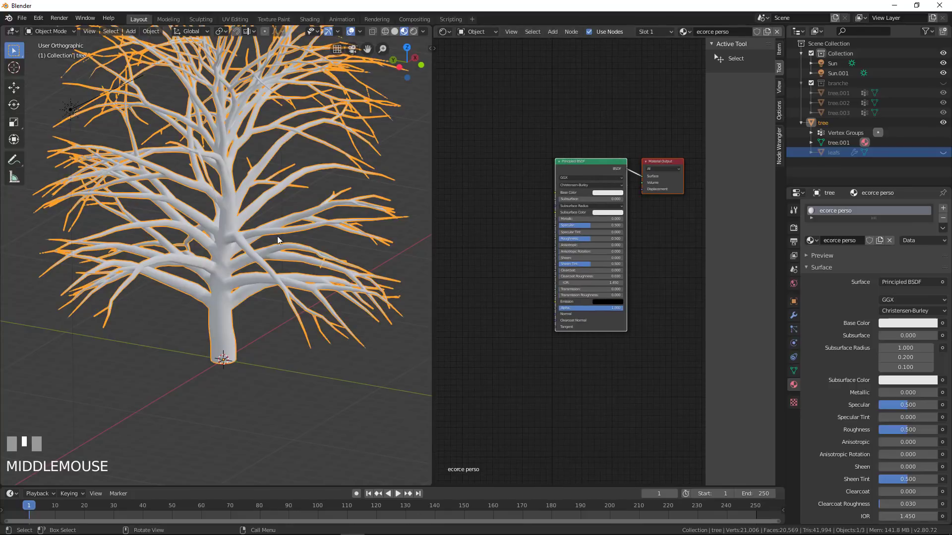
mouse_move(63, 531)
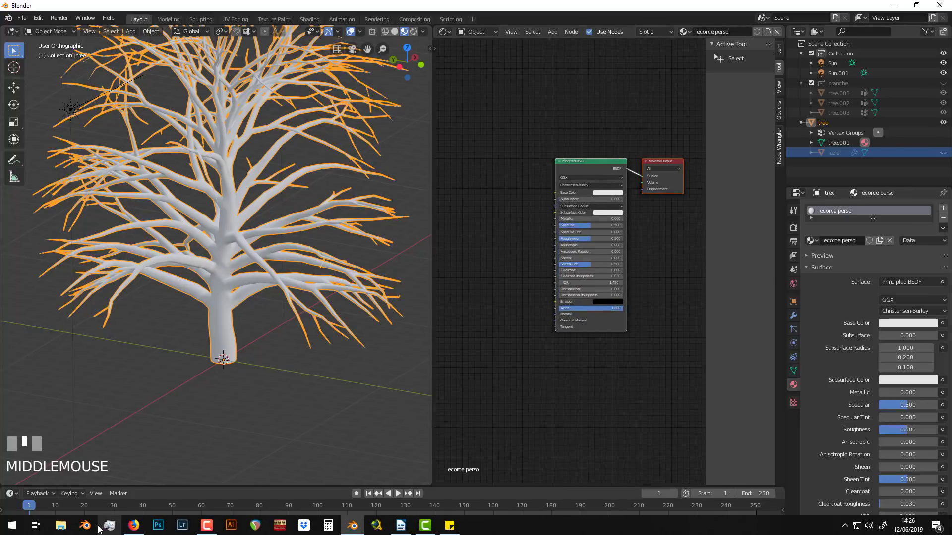
click(60, 525)
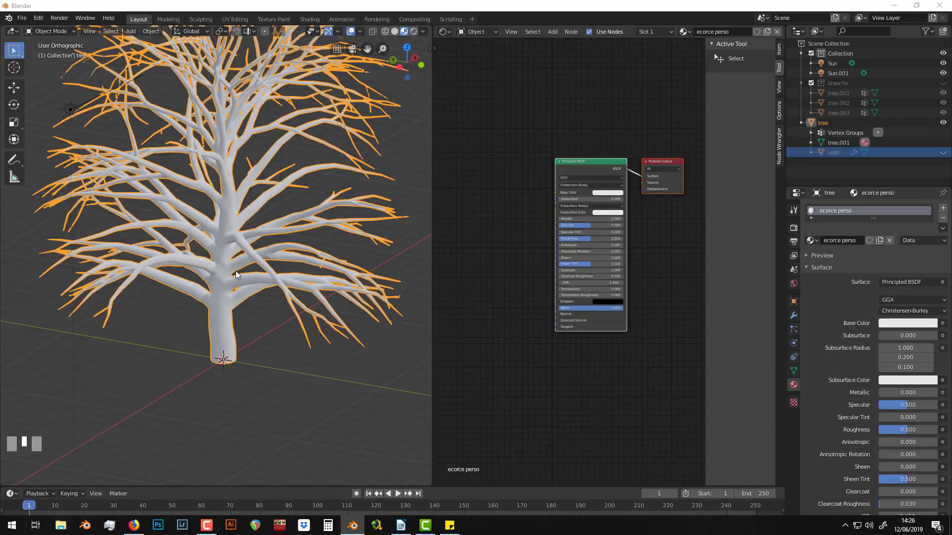
click(476, 276)
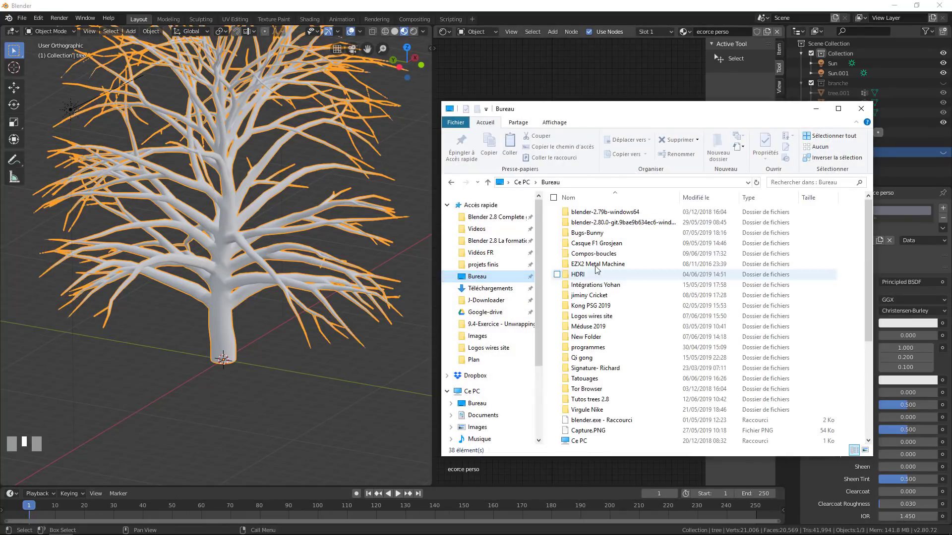
scroll(598, 277, down, 5)
double_click(590, 241)
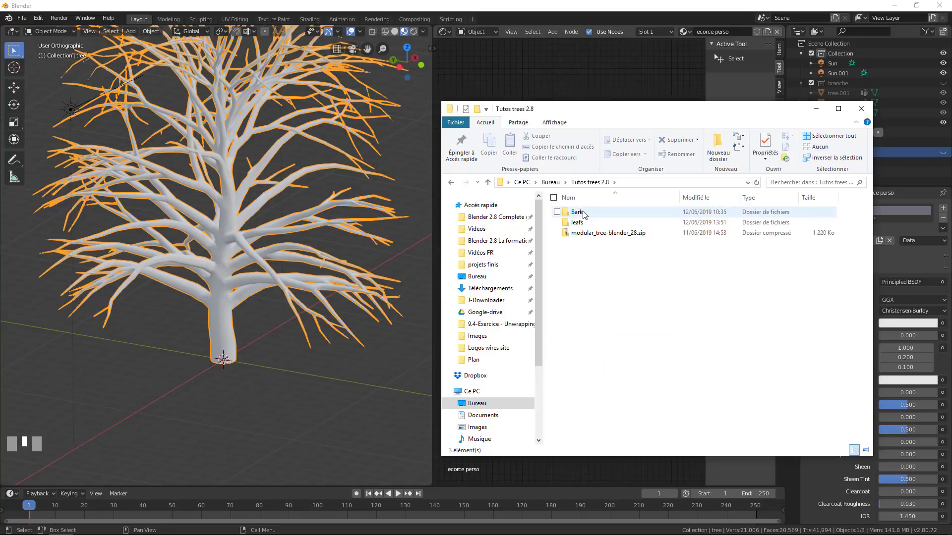
double_click(587, 216)
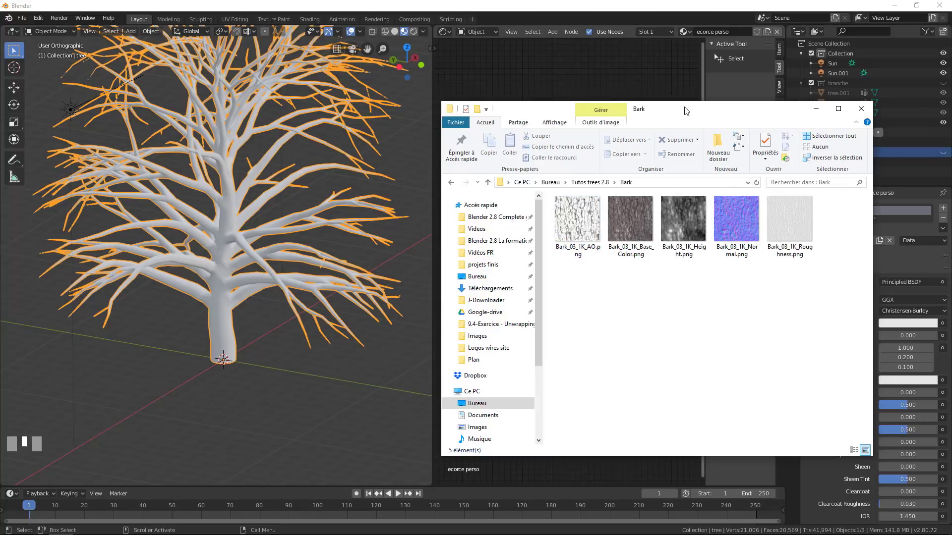
drag(698, 114, 240, 106)
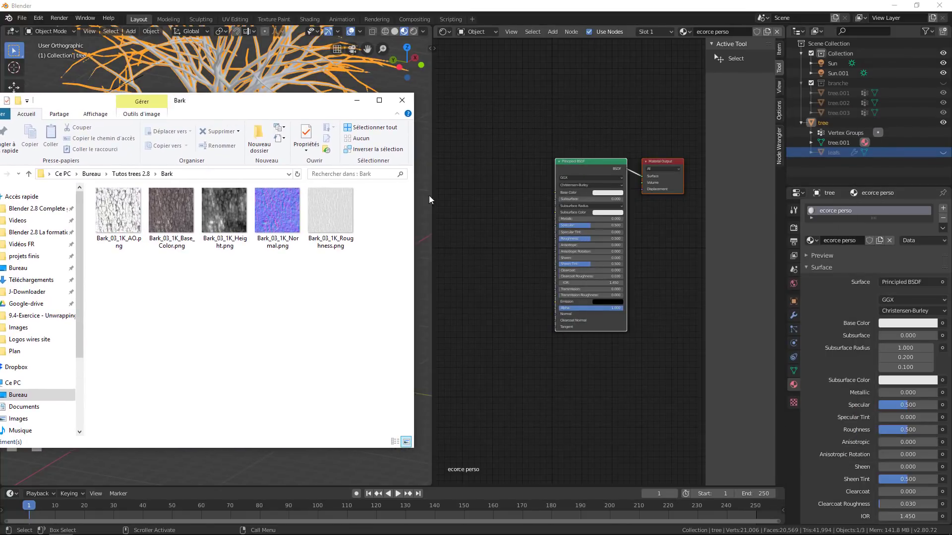
- Bring Bark_03_1K_Base_Color.png into the ecorce perso material and connect its color to the Principled BSDF's Base Color
scroll(540, 159, up, 1)
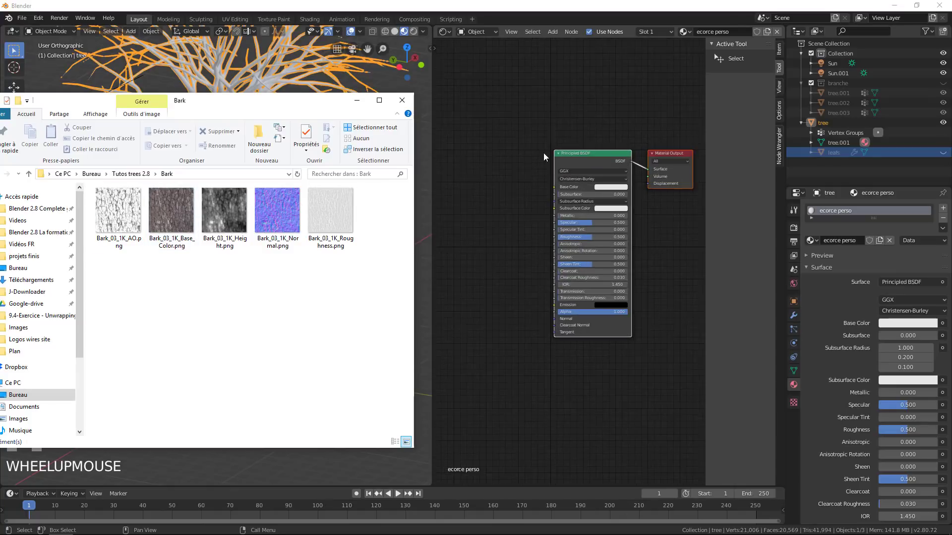
middle_drag(562, 119, 594, 108)
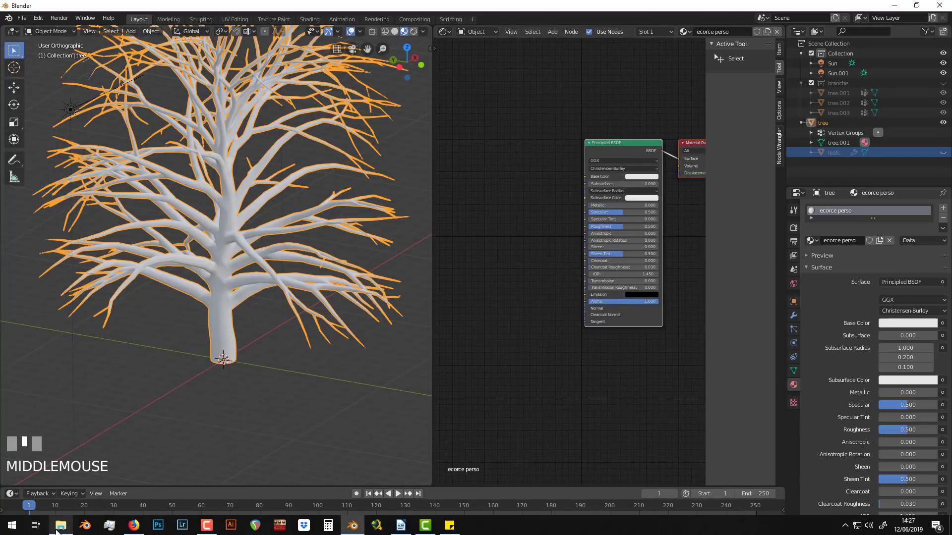
click(60, 529)
drag(275, 101, 263, 109)
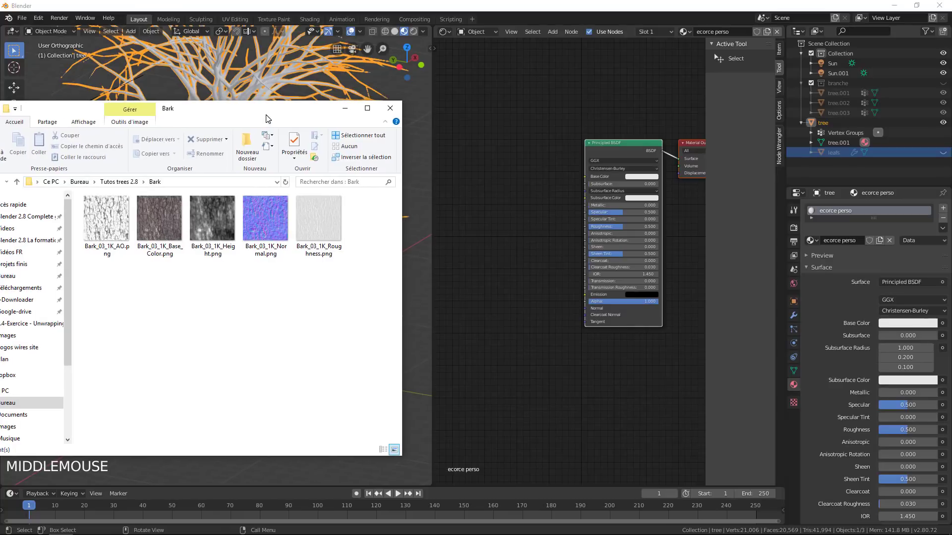
drag(153, 210, 589, 155)
scroll(544, 216, up, 3)
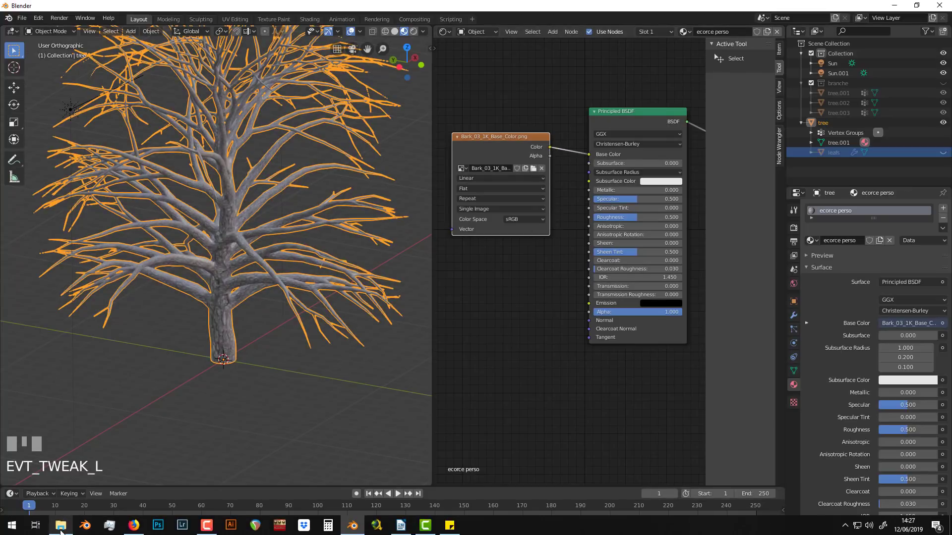
- Add Bark_03_1K_Roughness.png below the base color texture and connect its color to the Principled BSDF's Roughness
click(60, 526)
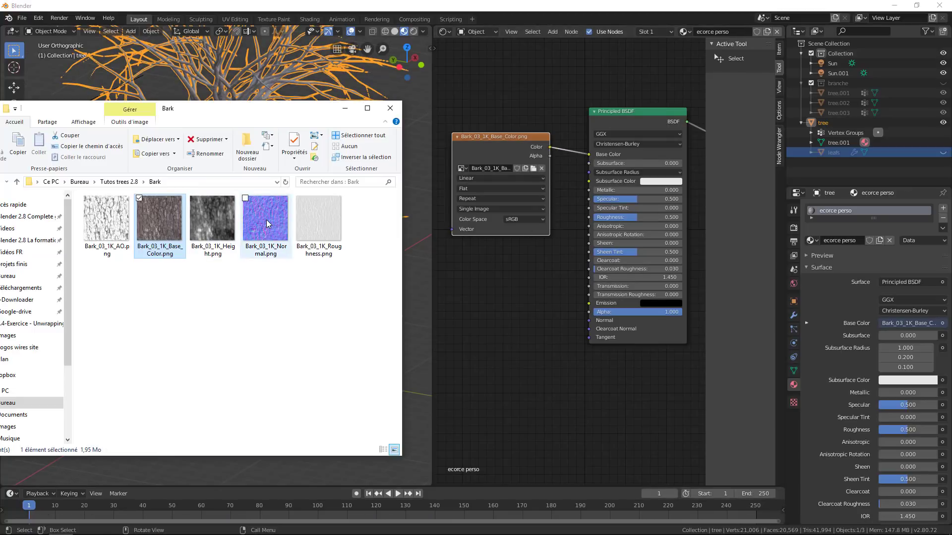
drag(316, 222, 487, 263)
drag(552, 269, 589, 218)
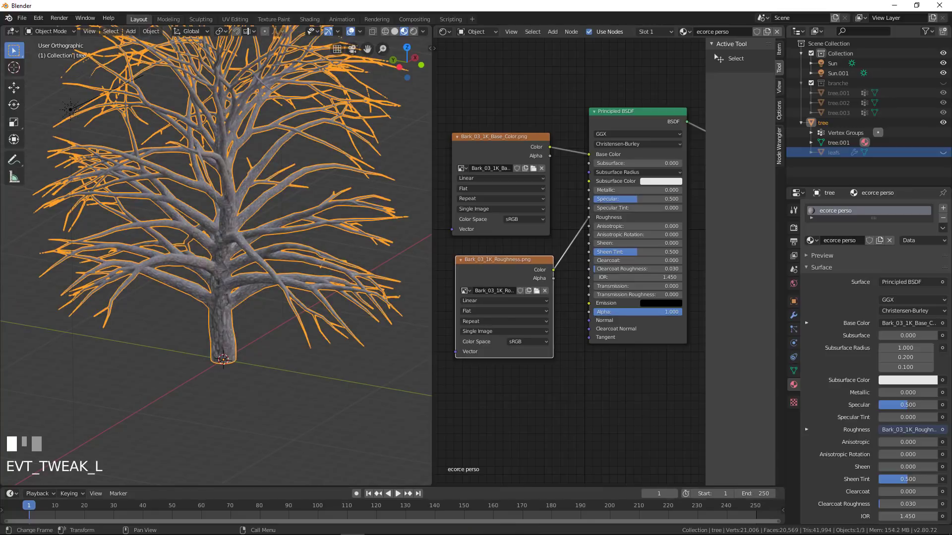
- Add Bark_03_1K_Normal.png as an image texture node below the roughness texture
click(61, 529)
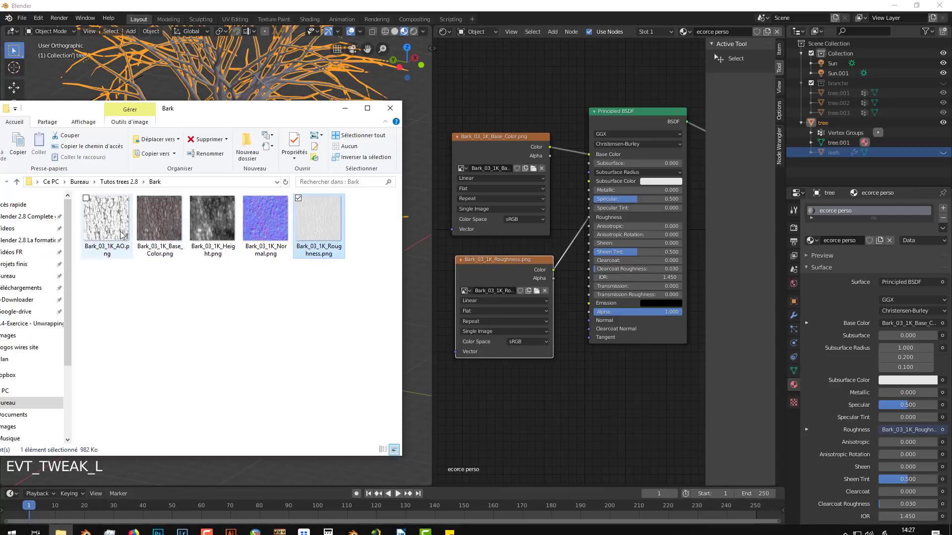
drag(265, 223, 500, 397)
scroll(602, 334, down, 1)
middle_drag(602, 334, 649, 281)
drag(572, 344, 564, 335)
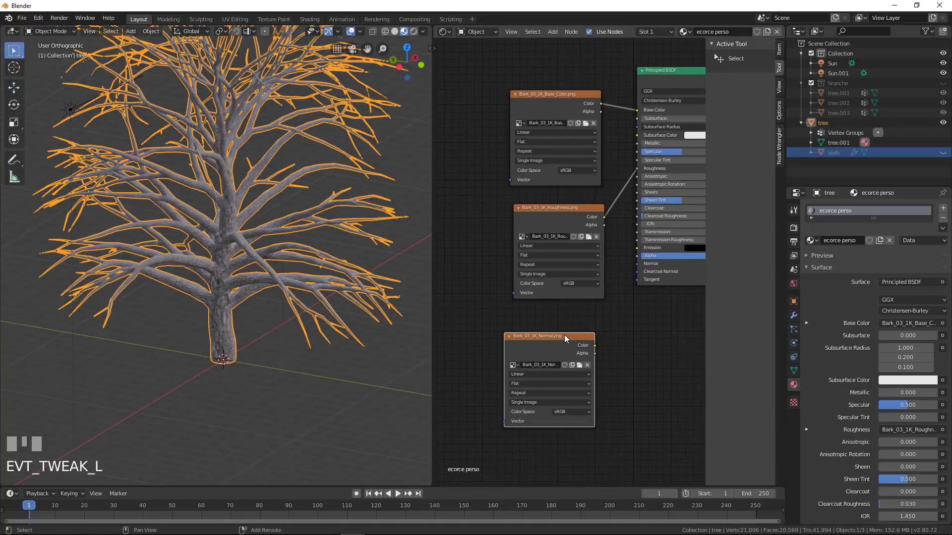
- Route the normal texture through a new Normal Map node into the shader's Normal input, with the texture's color space set to Non-Color
key(shift+a)
mouse_move(540, 400)
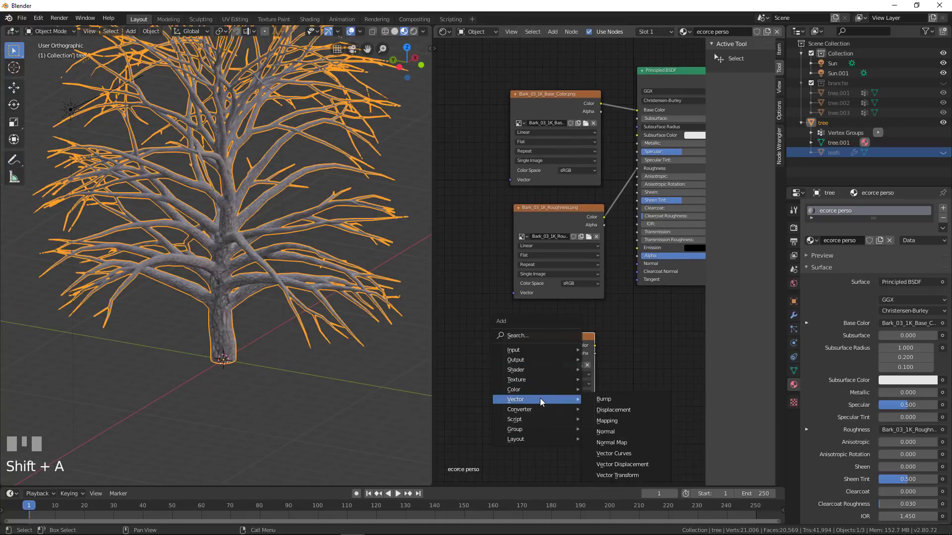
click(615, 443)
click(635, 317)
drag(568, 338, 610, 362)
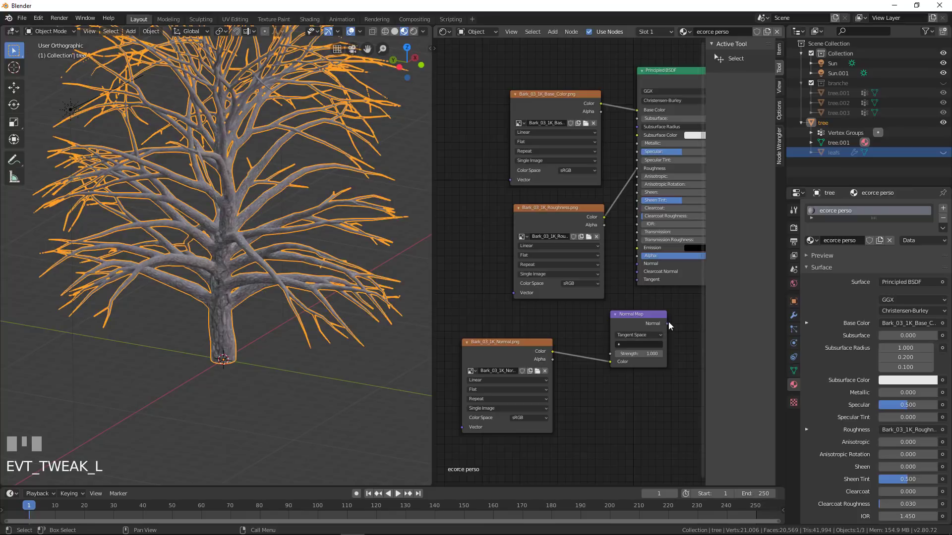
drag(667, 324, 638, 264)
drag(636, 315, 595, 318)
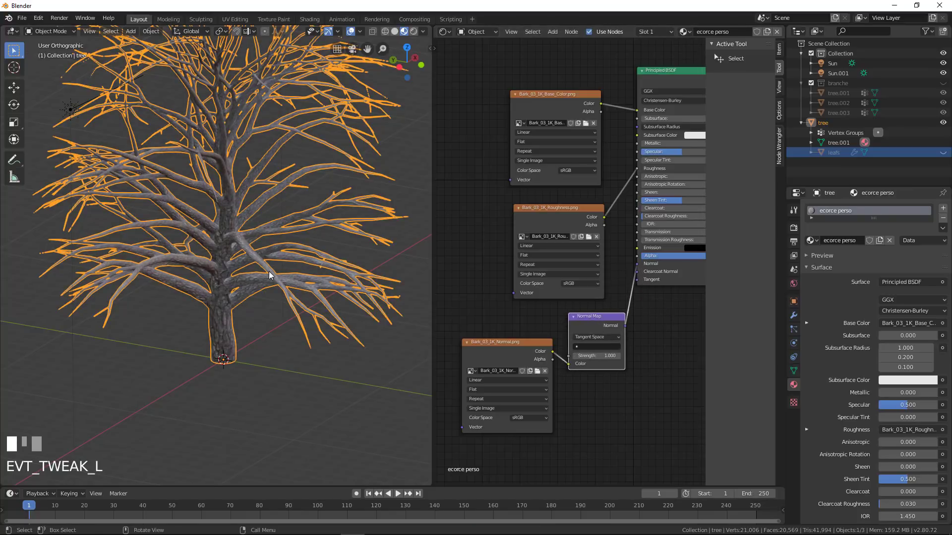
click(528, 418)
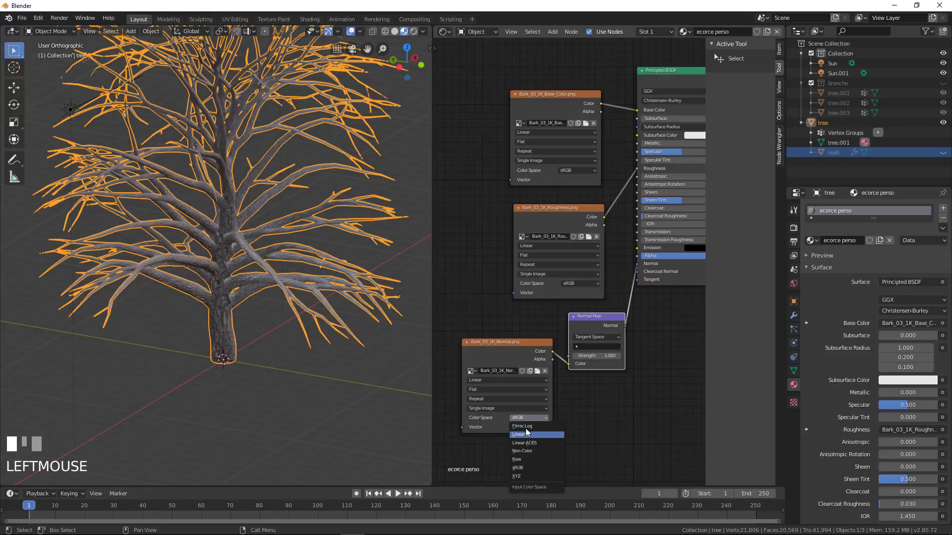
click(525, 451)
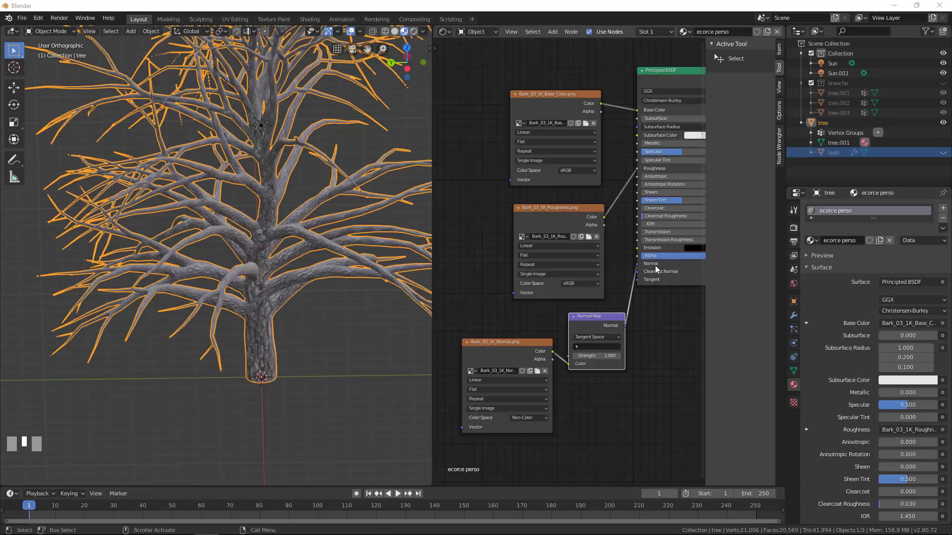
- Add Bark_03_1K_AO.png, arrange it above the base color texture, and select both texture nodes
scroll(657, 269, down, 2)
middle_drag(608, 239, 633, 269)
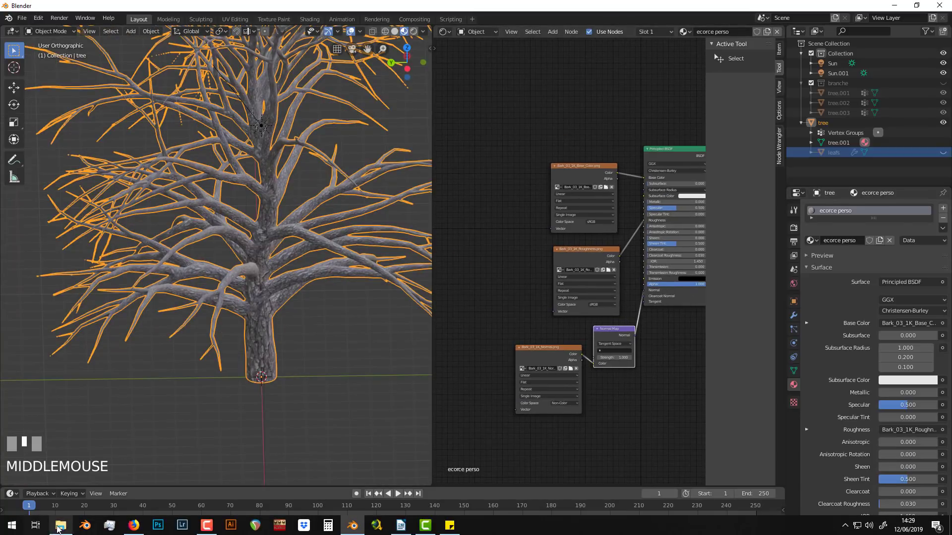
click(58, 529)
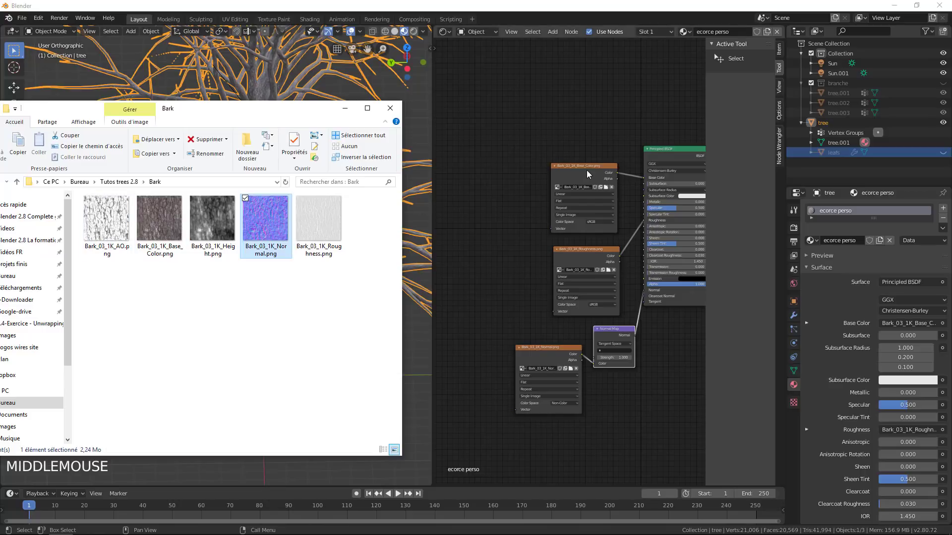
drag(587, 171, 499, 141)
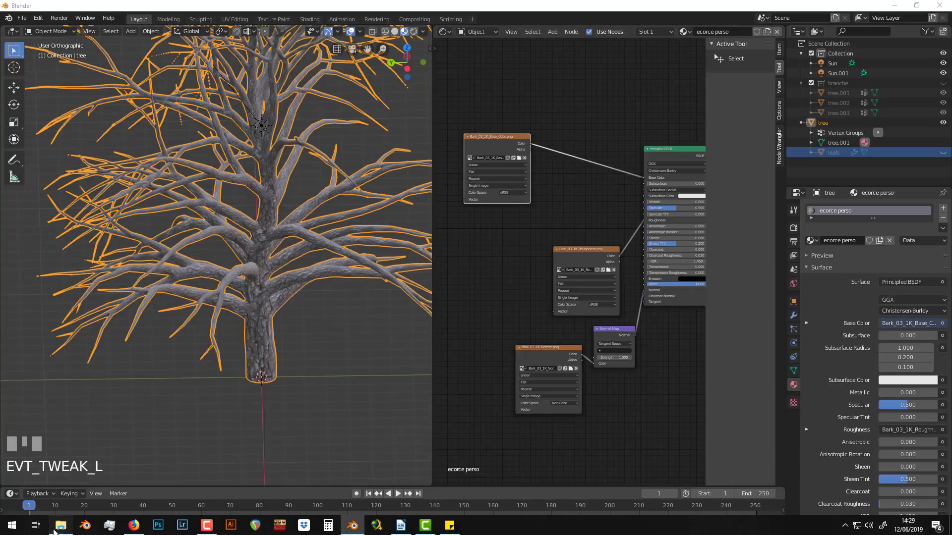
click(56, 531)
drag(532, 76, 510, 79)
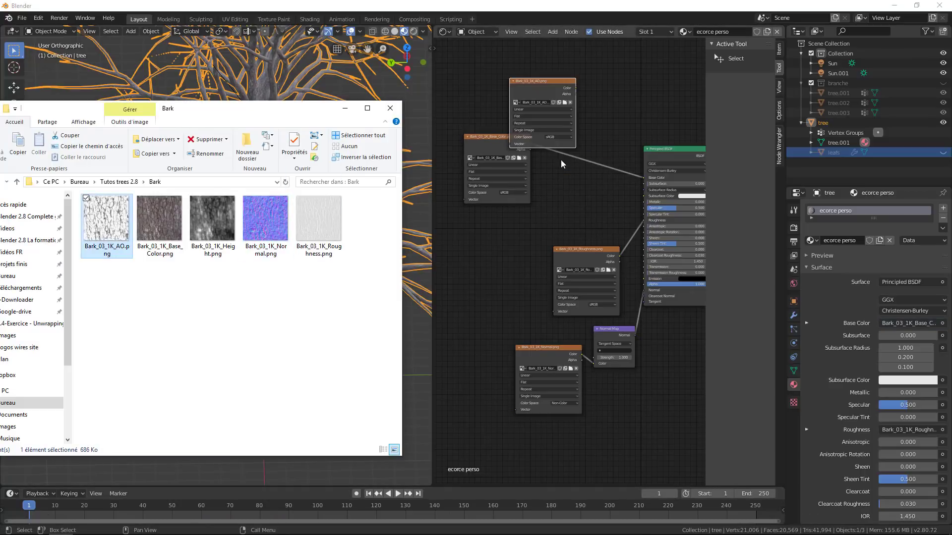
scroll(537, 173, up, 4)
middle_drag(536, 179, 539, 187)
drag(475, 127, 469, 170)
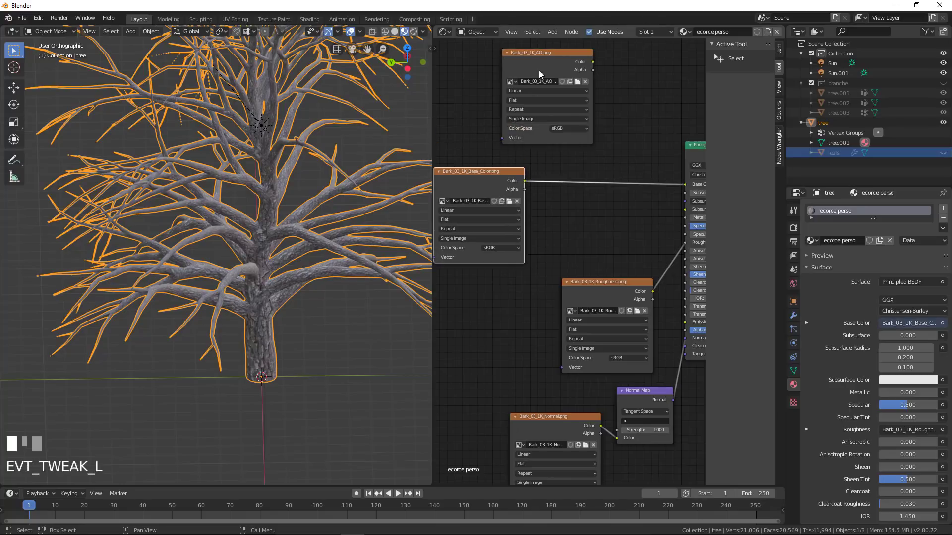
drag(539, 70, 498, 67)
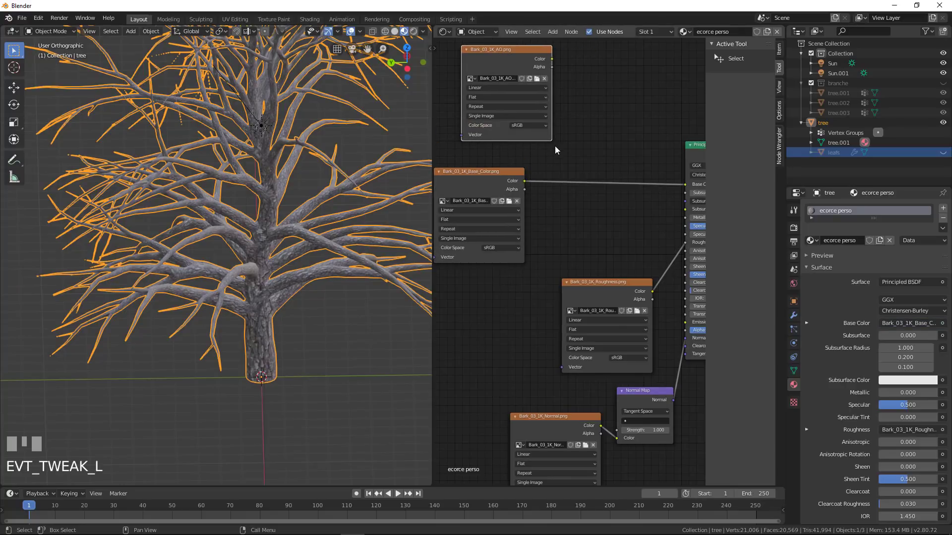
shift+click(480, 186)
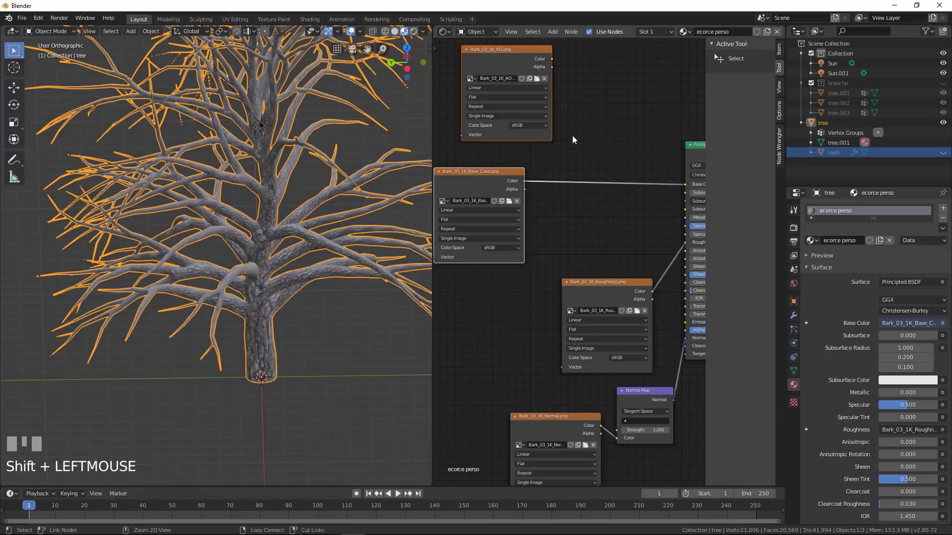
- Combine the base color and AO textures through a Mix node set to Multiply, with base color feeding Color1
key(ctrl+KP_0)
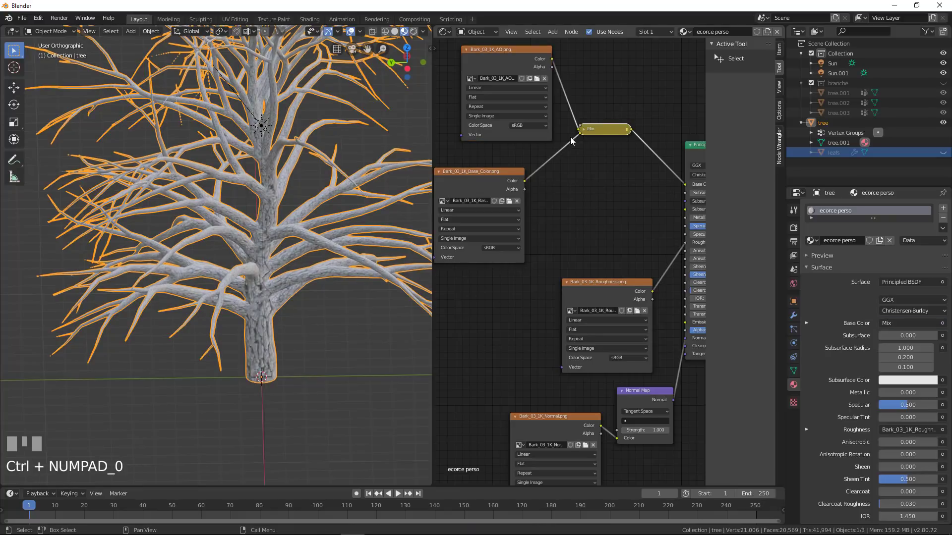
click(583, 129)
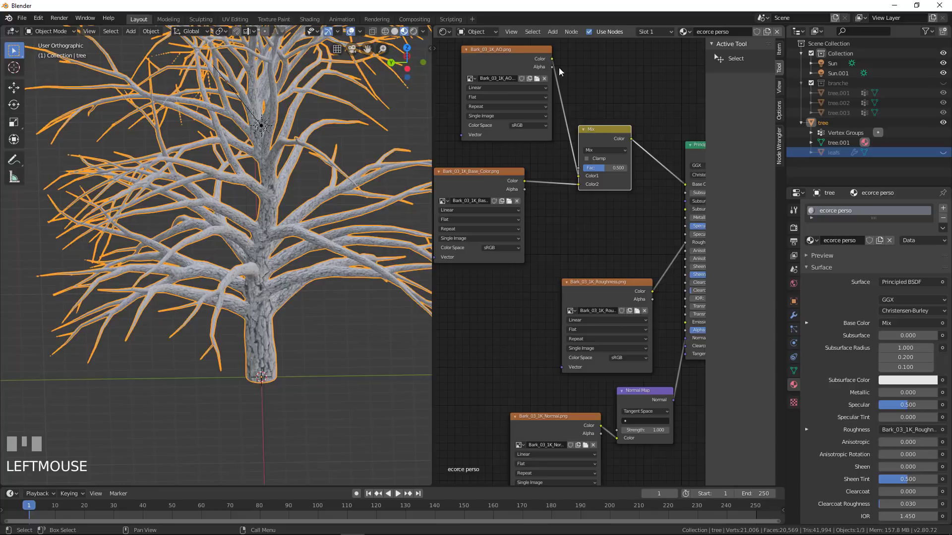
scroll(559, 125, up, 1)
click(613, 131)
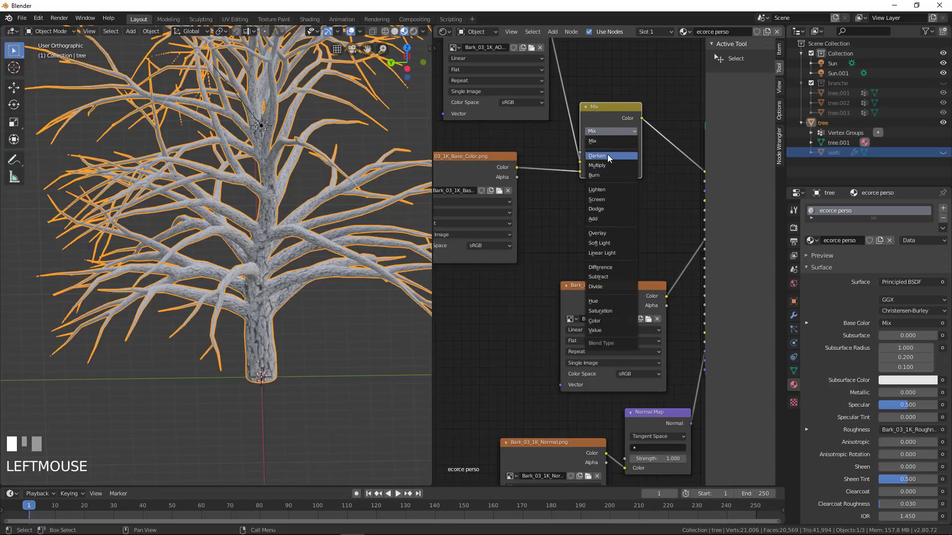
click(608, 167)
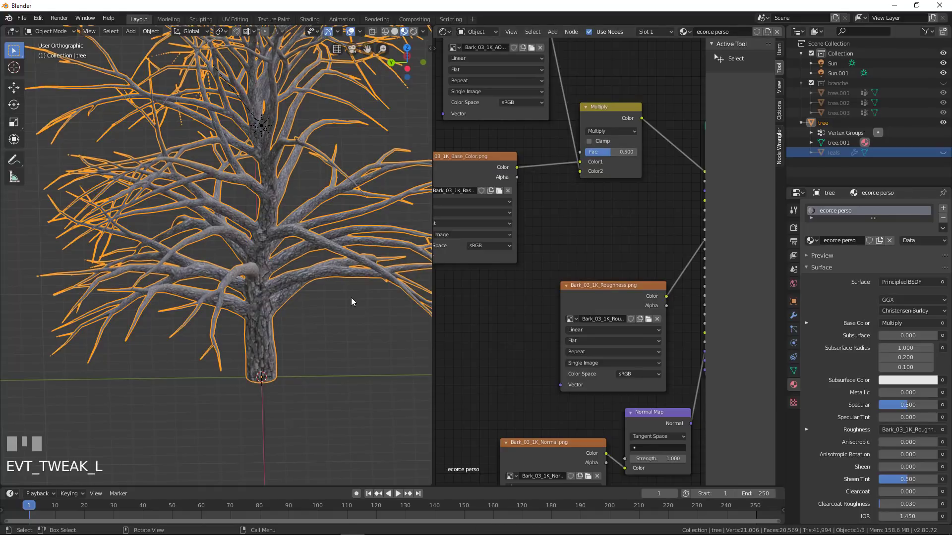
scroll(349, 299, up, 4)
scroll(317, 215, up, 2)
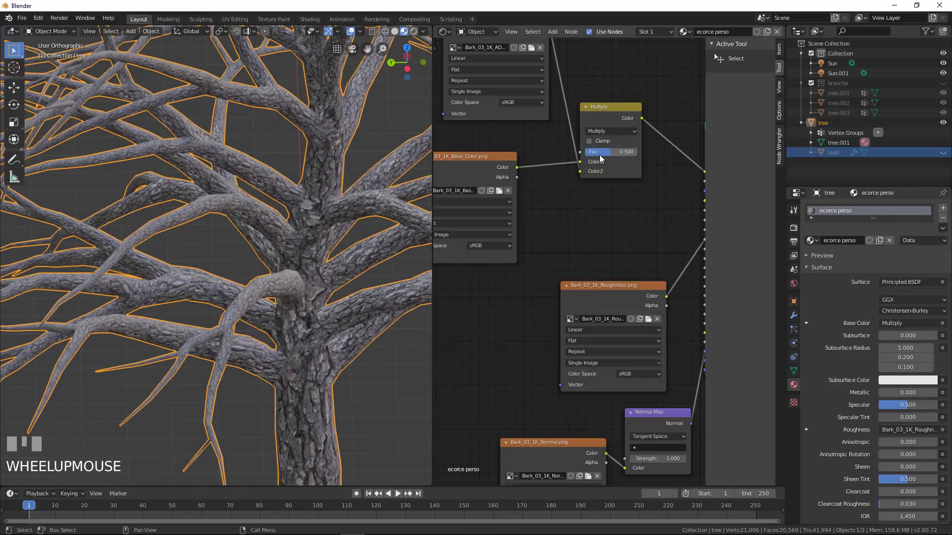
middle_drag(329, 231, 276, 273)
scroll(302, 249, down, 5)
scroll(514, 359, down, 2)
- Spread out the AO, base color, roughness, normal and Multiply nodes, leaving room between the base color texture and the Multiply node
middle_drag(514, 359, 504, 294)
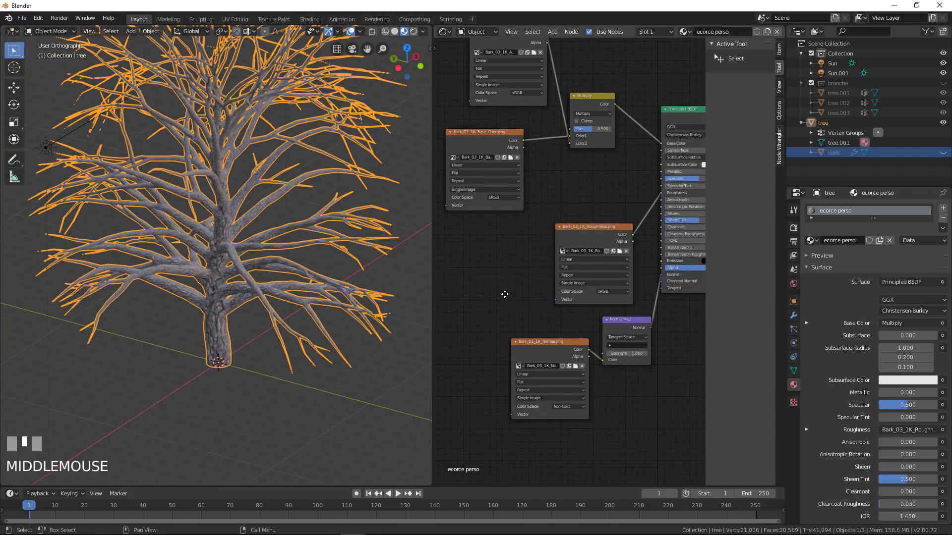
middle_drag(401, 292, 288, 258)
scroll(499, 244, down, 2)
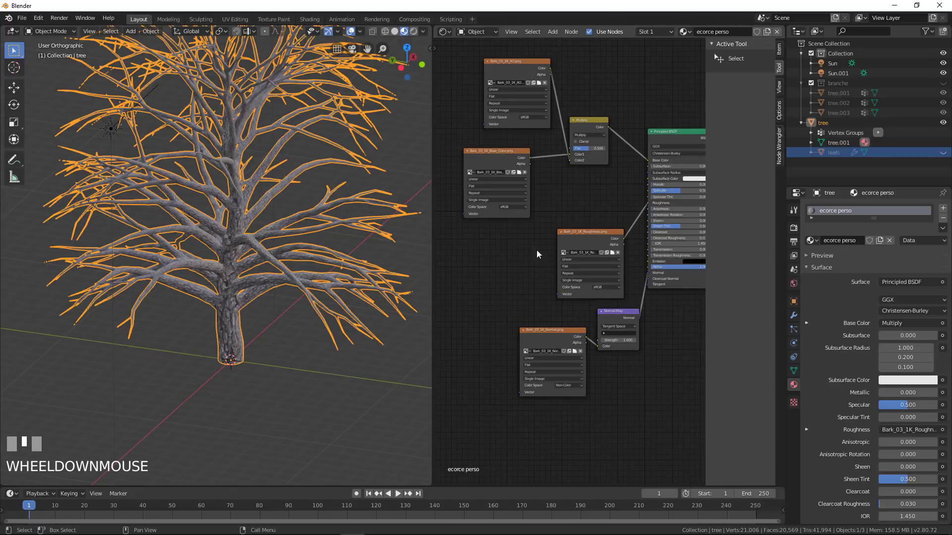
drag(590, 235, 560, 223)
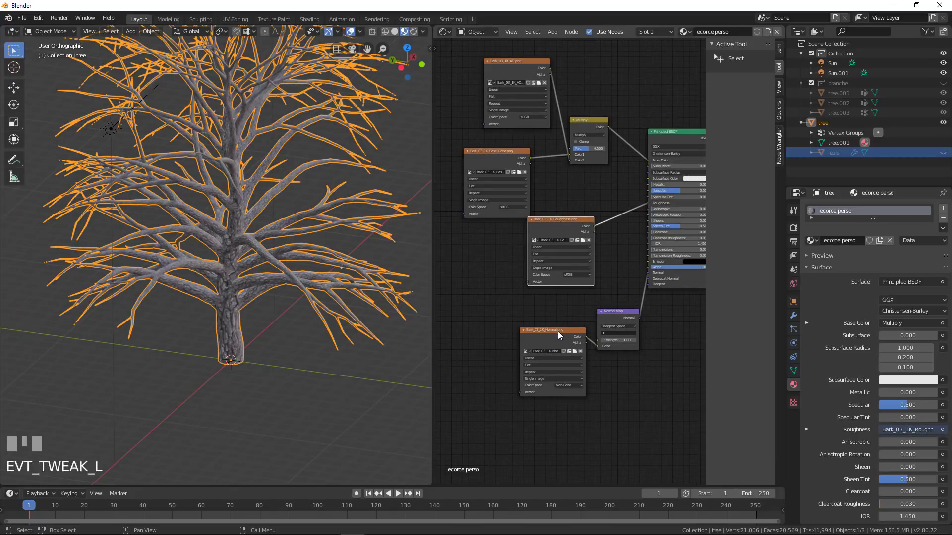
drag(558, 335, 548, 338)
click(591, 314)
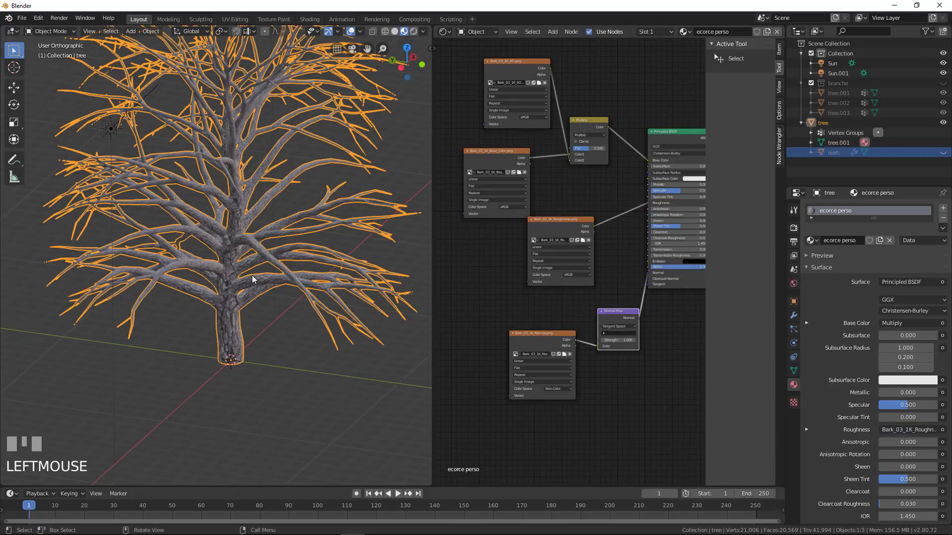
middle_drag(253, 279, 407, 233)
drag(519, 66, 475, 67)
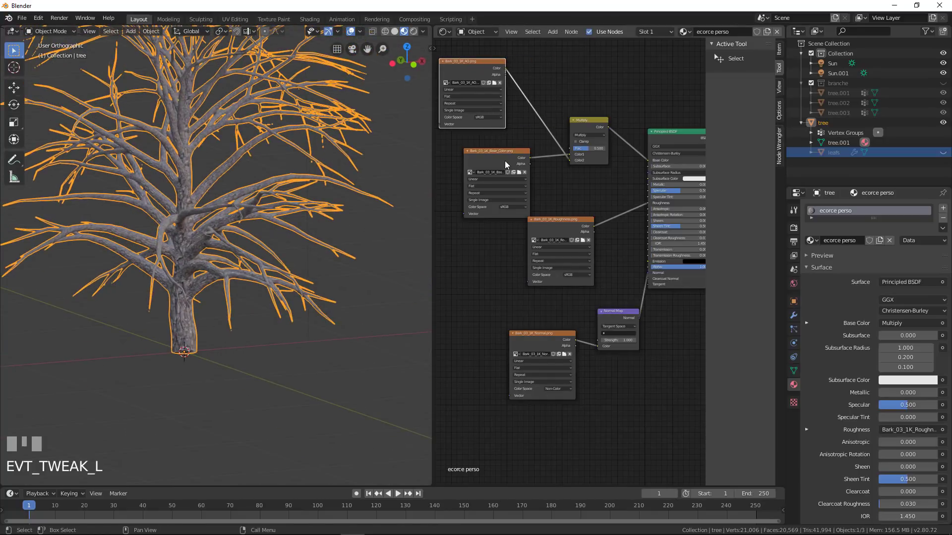
drag(504, 160, 475, 161)
drag(580, 121, 591, 98)
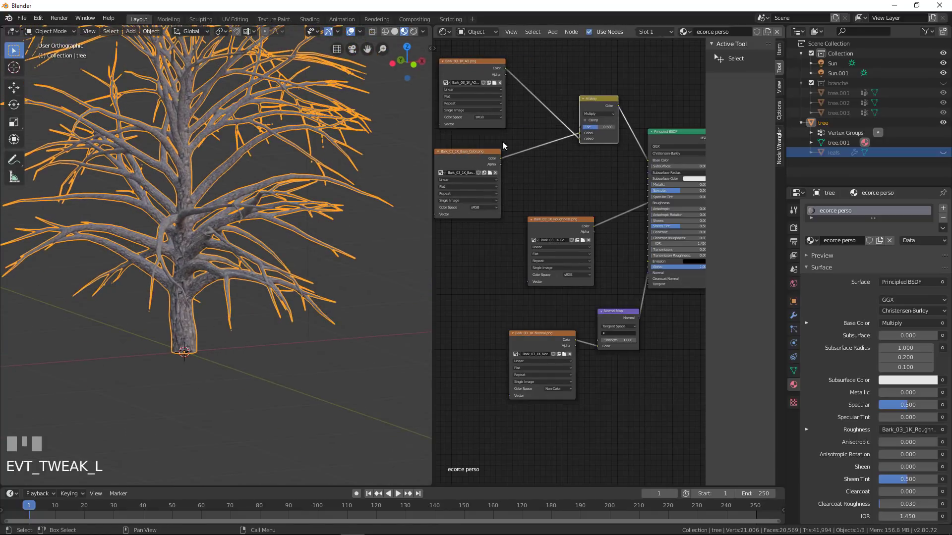
drag(460, 152, 442, 158)
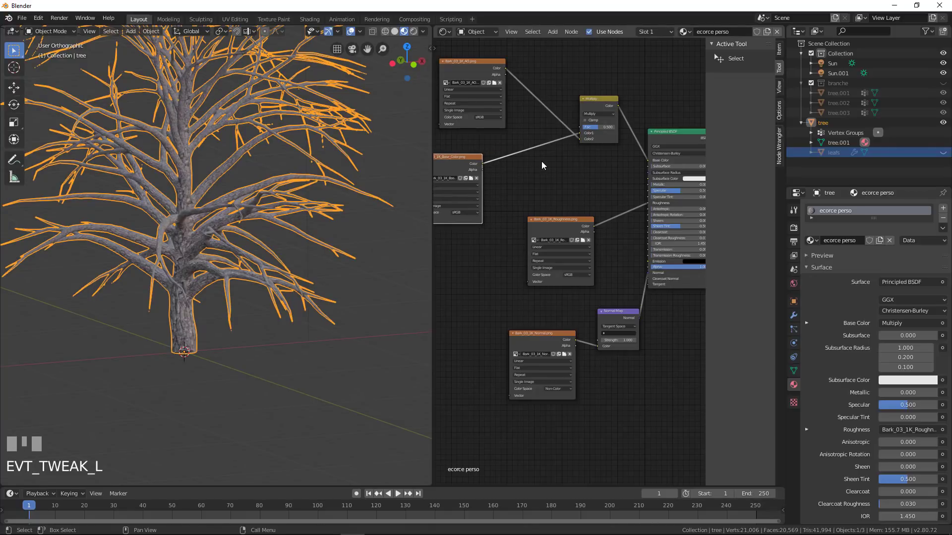
- Insert an RGB Curves node between the base color texture and the Multiply node, and pull its curve down to darken the bark
key(shift+a)
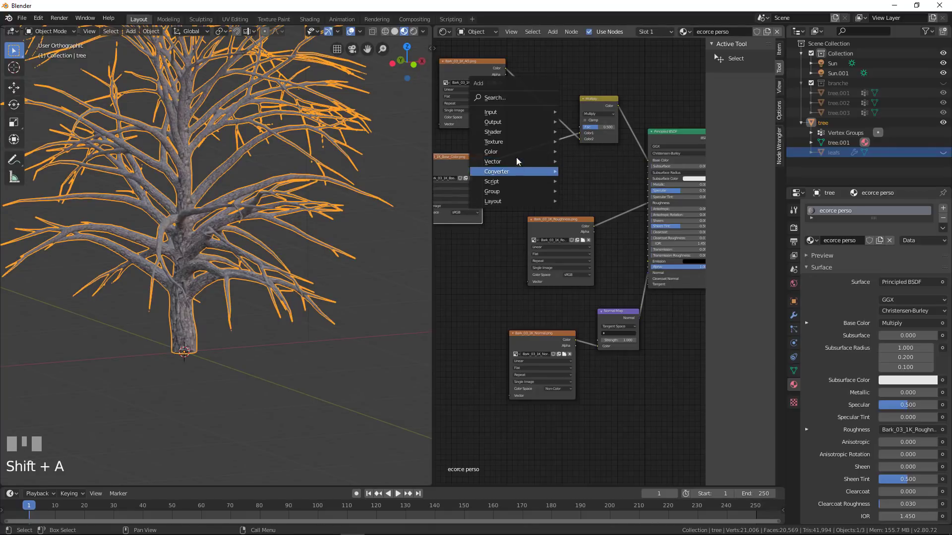
mouse_move(518, 151)
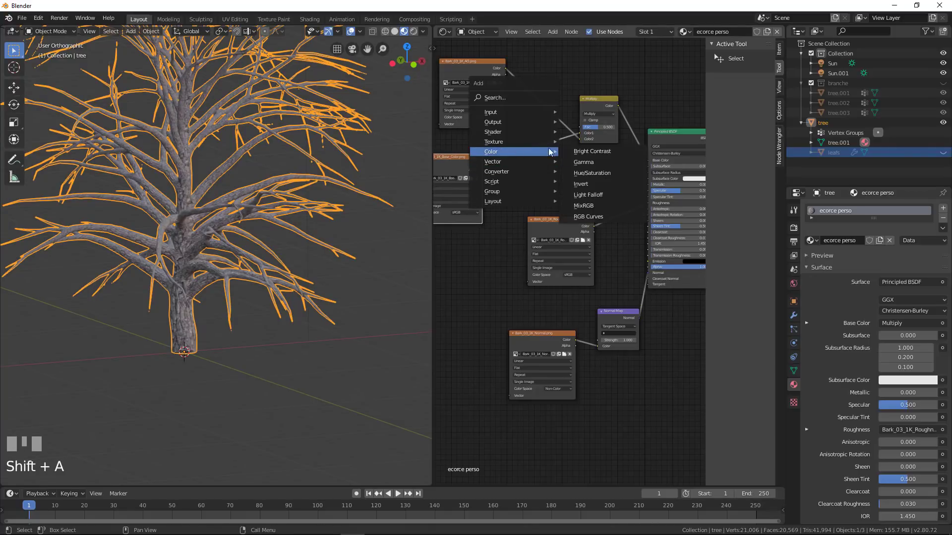
click(586, 216)
click(550, 179)
middle_drag(553, 155, 563, 173)
drag(563, 173, 552, 154)
drag(544, 199, 547, 207)
scroll(258, 312, down, 2)
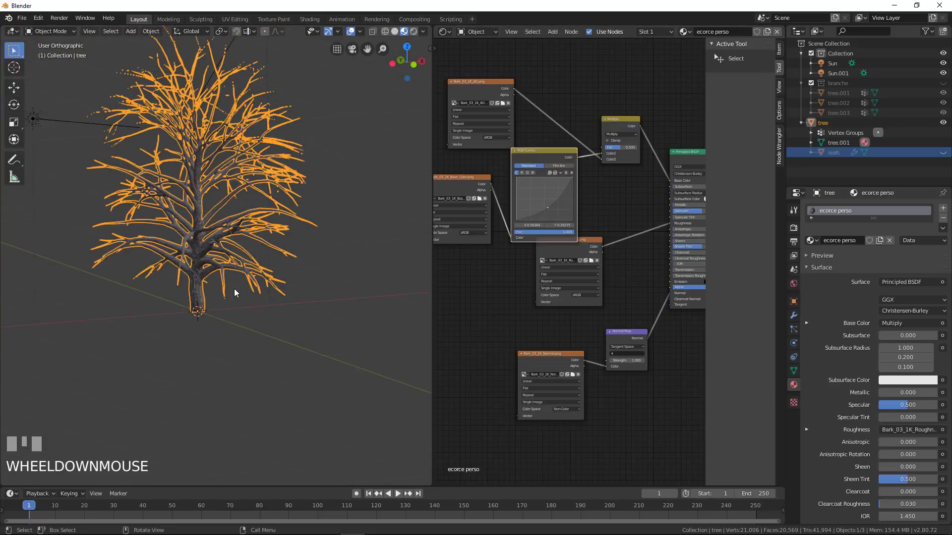
scroll(261, 314, up, 4)
mouse_move(261, 314)
shift+middle_down()
mouse_move(244, 304)
mouse_move(268, 306)
shift+middle_up()
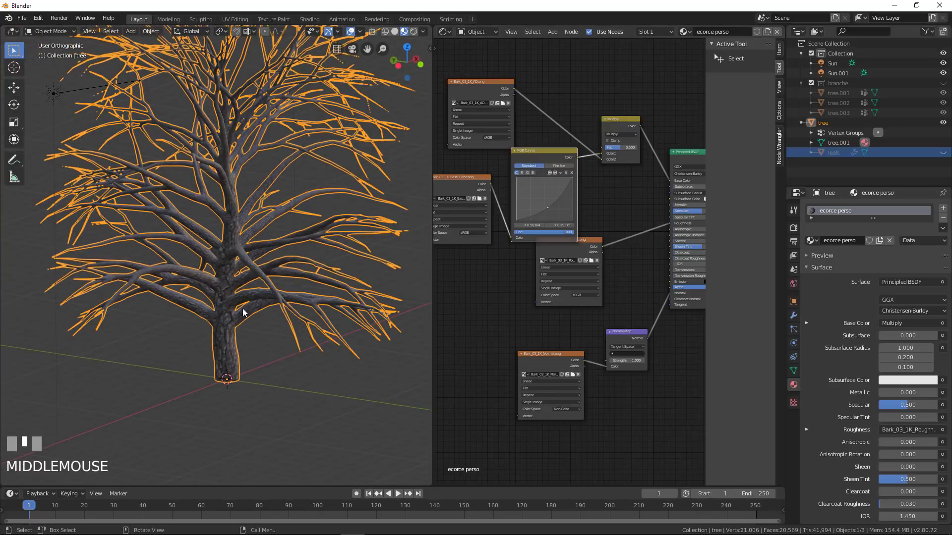
scroll(243, 312, up, 3)
- Move the roughness texture node clear of the RGB Curves node
scroll(545, 233, down, 2)
middle_drag(593, 252, 618, 242)
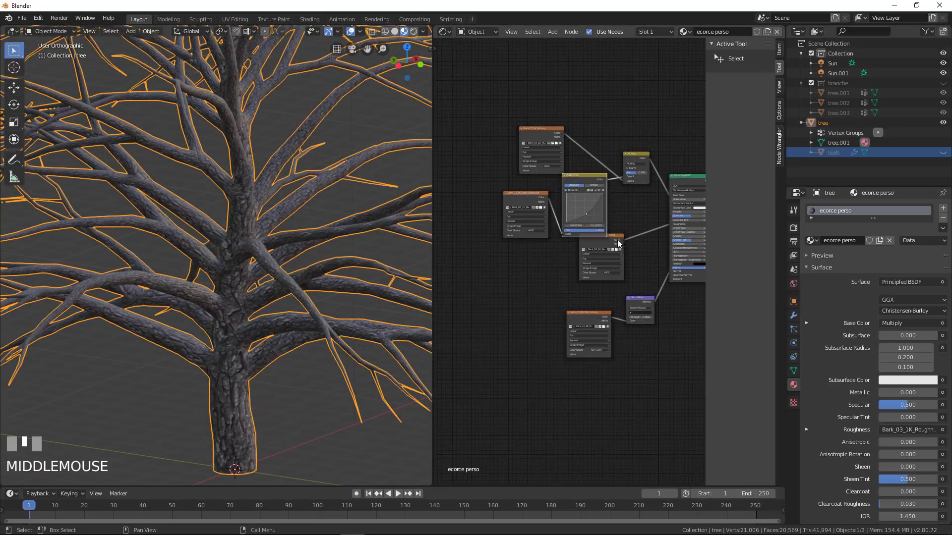
drag(619, 243, 591, 260)
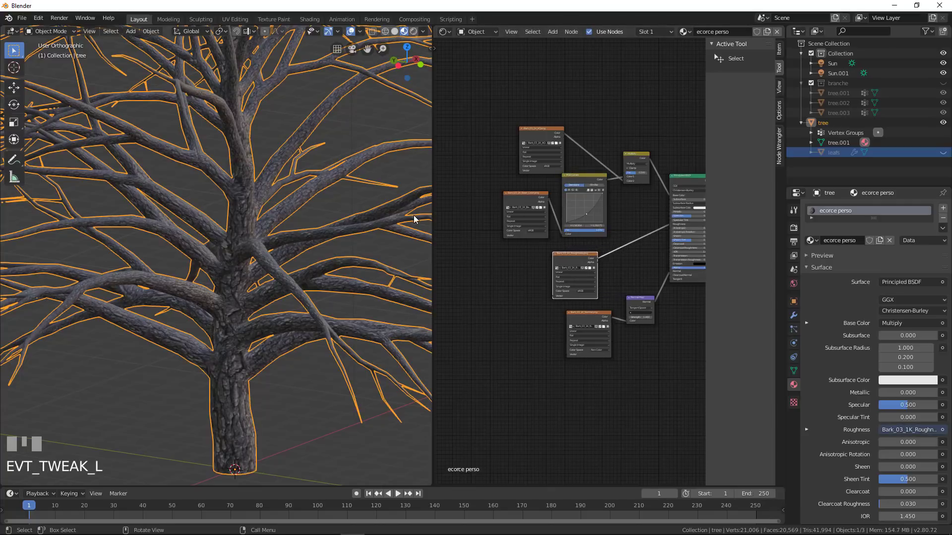
- Add Mapping and Texture Coordinate nodes to the AO texture and move the Mapping node farther away from the textures
middle_drag(519, 205, 569, 207)
scroll(539, 174, up, 2)
middle_drag(539, 174, 509, 127)
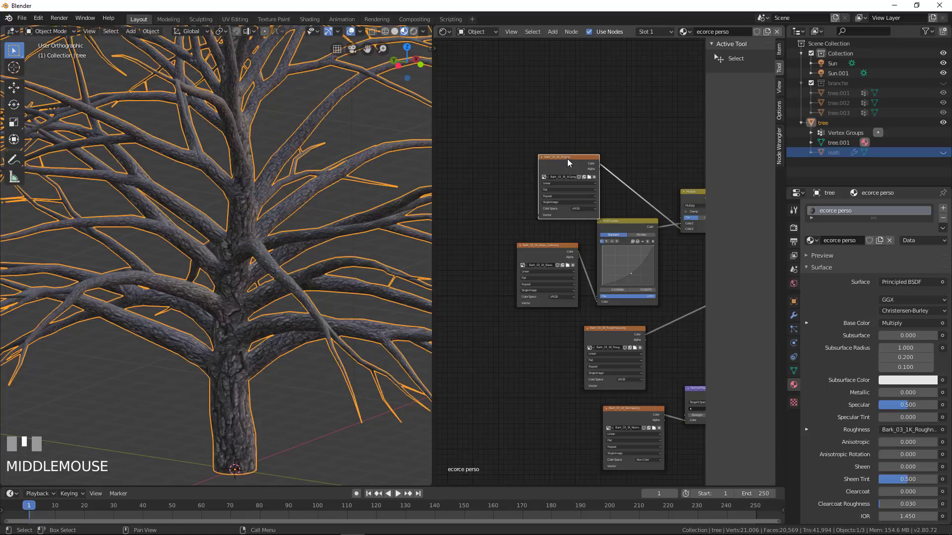
key(ctrl+t)
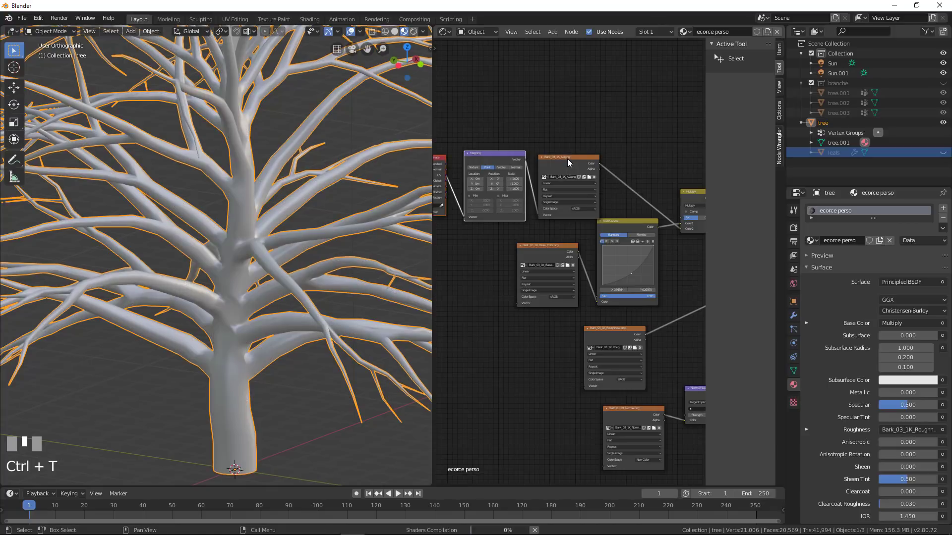
scroll(567, 159, down, 1)
middle_drag(516, 208, 595, 211)
mouse_move(596, 180)
mouse_down()
mouse_move(510, 186)
mouse_move(501, 204)
mouse_up()
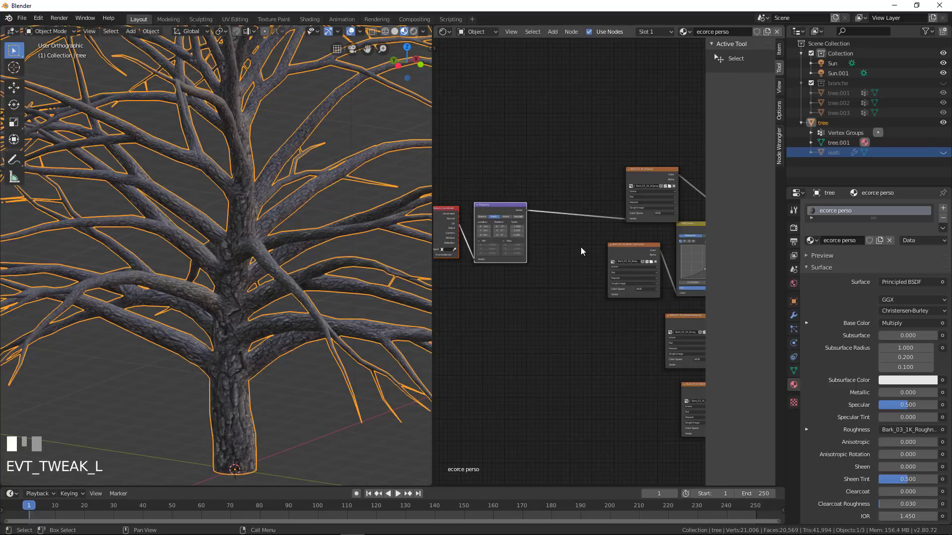
- Connect the Mapping node's Vector output to the base color texture's Vector input
scroll(583, 248, up, 1)
middle_drag(567, 242, 553, 231)
mouse_move(510, 198)
mouse_down()
mouse_move(557, 270)
mouse_move(596, 288)
mouse_up()
drag(510, 198, 677, 438)
middle_drag(520, 298, 520, 297)
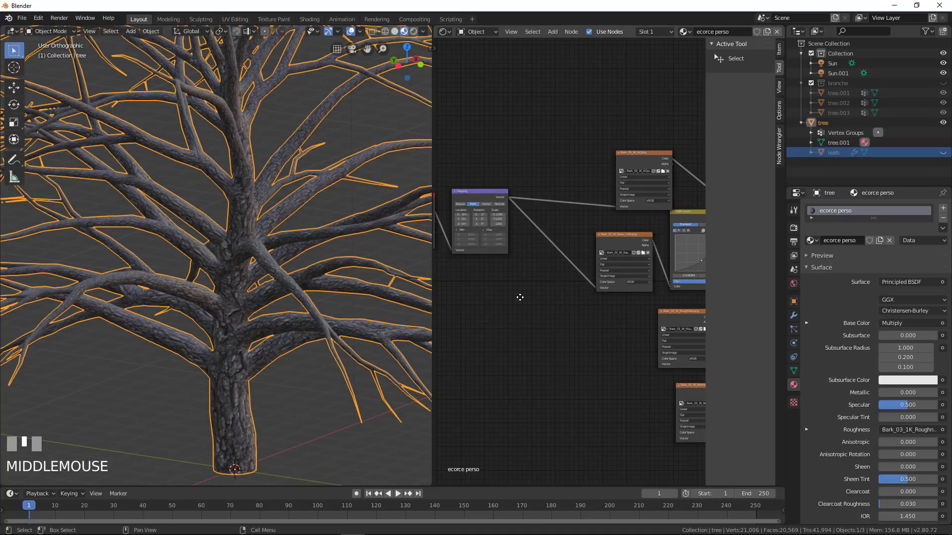
- Set the Mapping node's scale to 2 on all three axes and check the bark on the trunk
scroll(563, 318, up, 4)
middle_drag(543, 193, 570, 223)
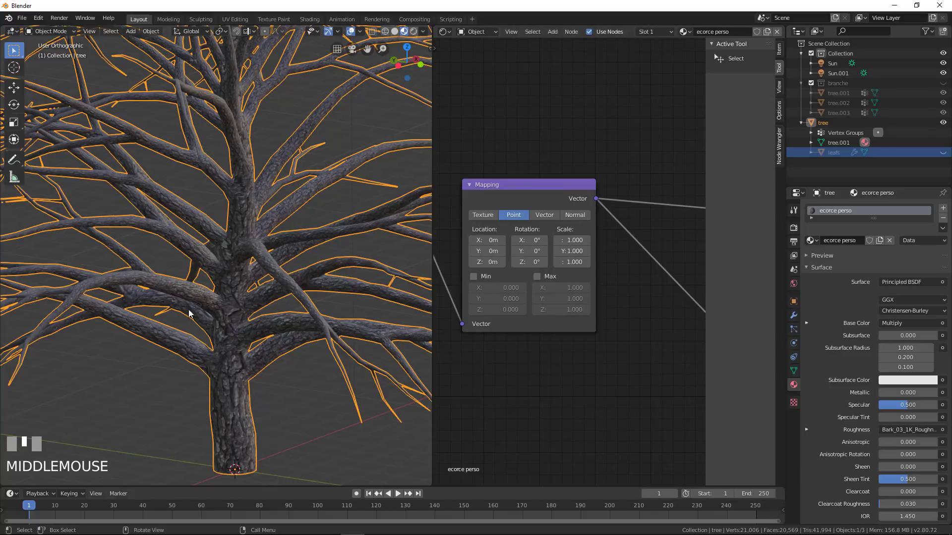
scroll(259, 373, up, 4)
shift+middle_drag(270, 379, 250, 341)
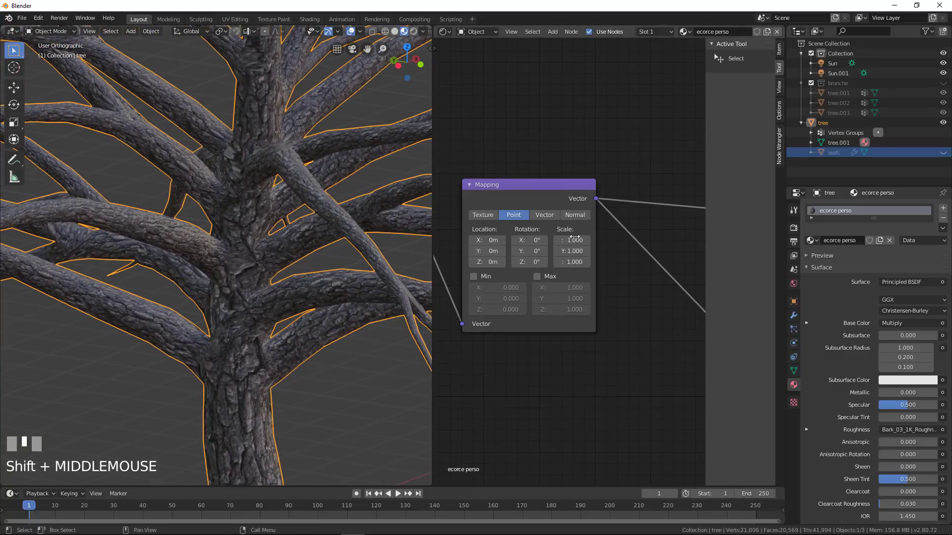
drag(569, 239, 566, 263)
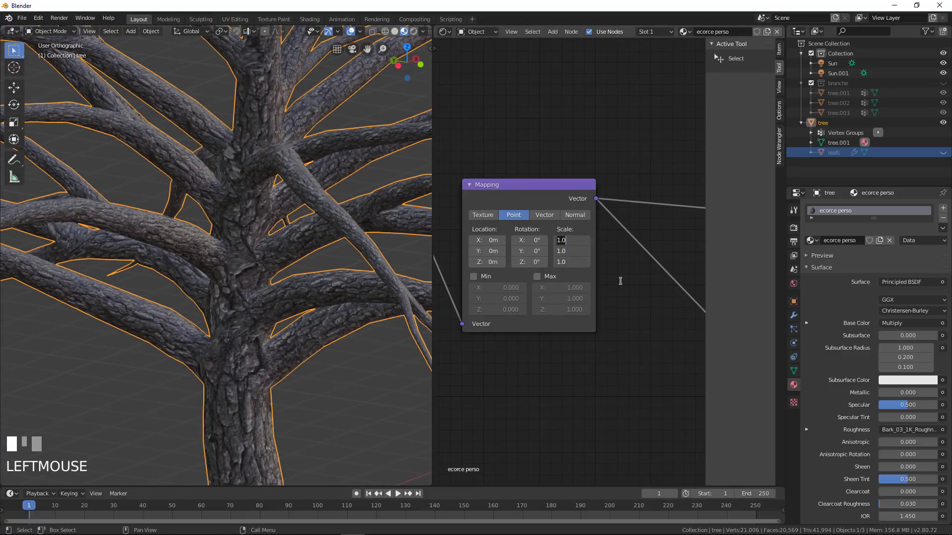
text(2)
key(Return)
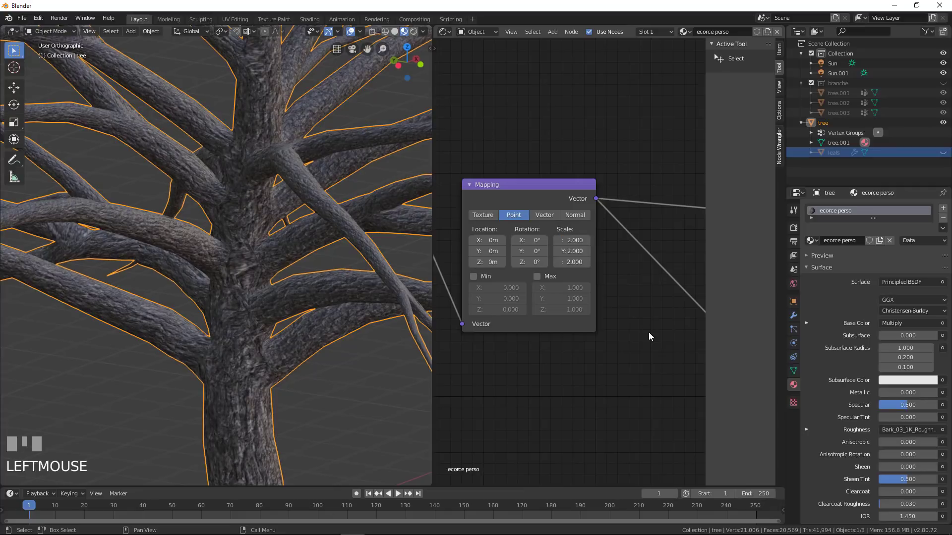
scroll(238, 361, down, 3)
scroll(257, 263, up, 3)
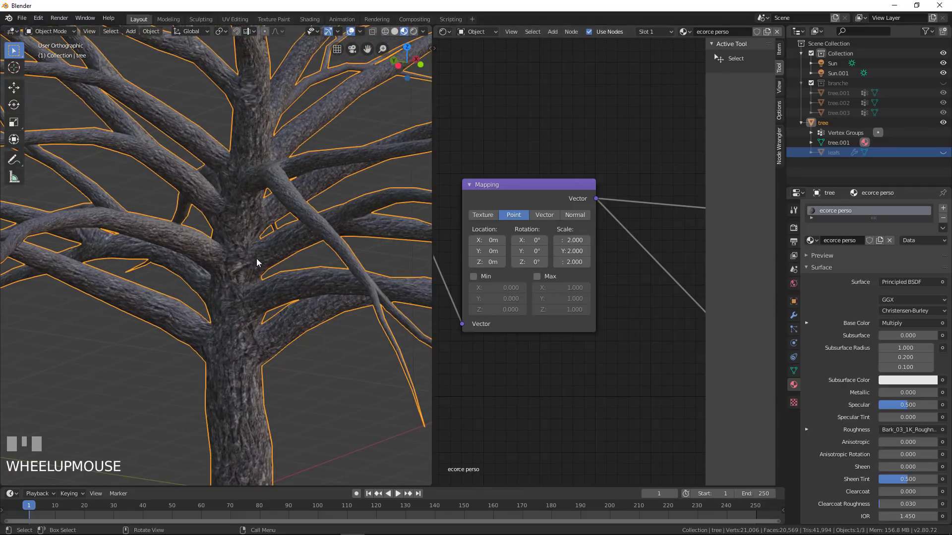
scroll(265, 249, down, 3)
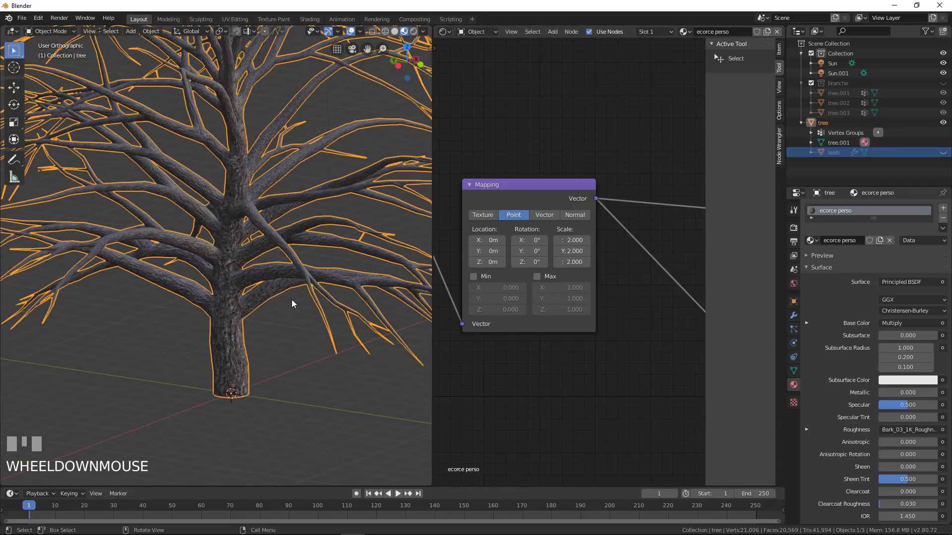
middle_drag(291, 302, 206, 297)
- Try a Mapping scale of 0.5 on all three axes and inspect the trunk
click(574, 240)
drag(574, 240, 574, 262)
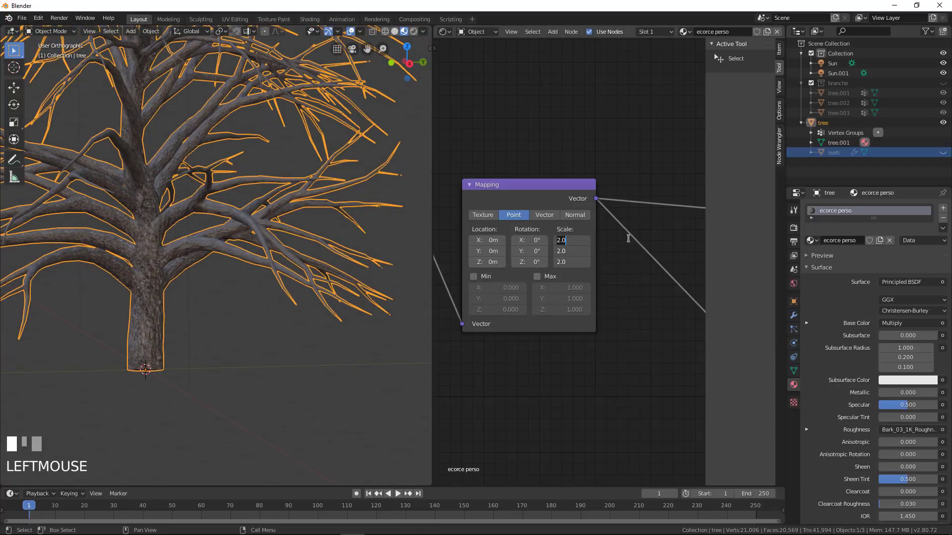
text(.5)
key(Return)
middle_drag(84, 270, 256, 283)
scroll(256, 282, up, 2)
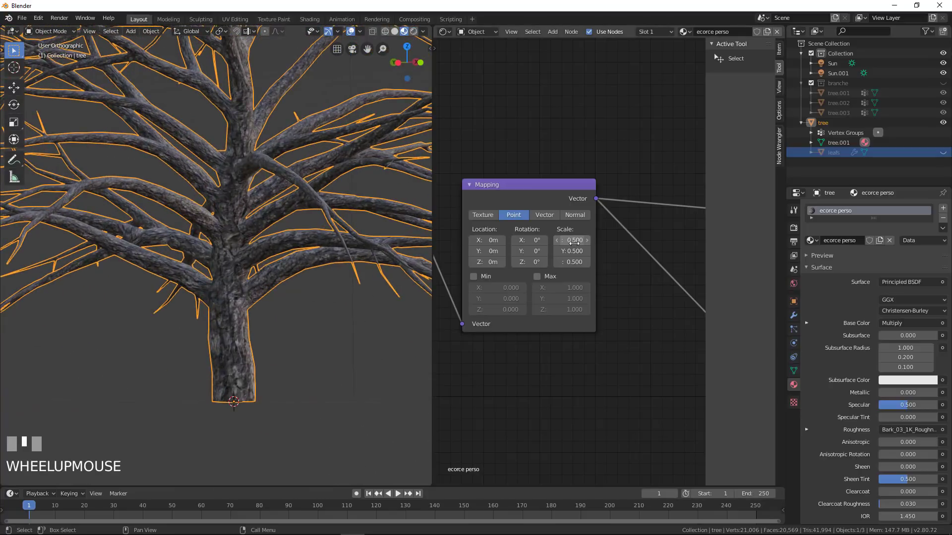
- Set the Mapping node's X, Y and Z scale to 2.5
drag(570, 240, 570, 262)
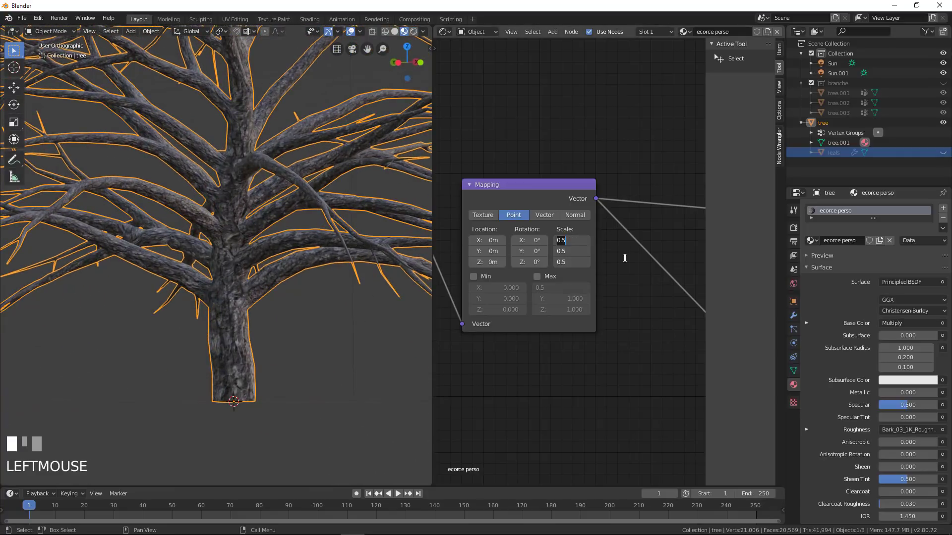
text(2.5)
key(Return)
middle_drag(99, 387, 153, 245)
scroll(189, 267, down, 2)
scroll(578, 259, down, 2)
- Connect the Mapping node's Vector output to the Vector inputs of the roughness and normal textures
scroll(578, 260, down, 4)
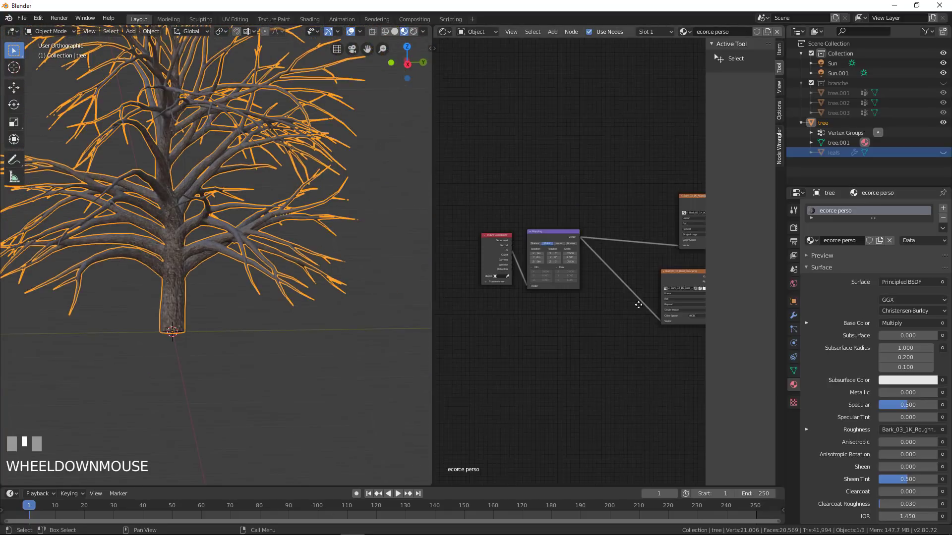
middle_drag(572, 279, 525, 258)
scroll(561, 278, up, 1)
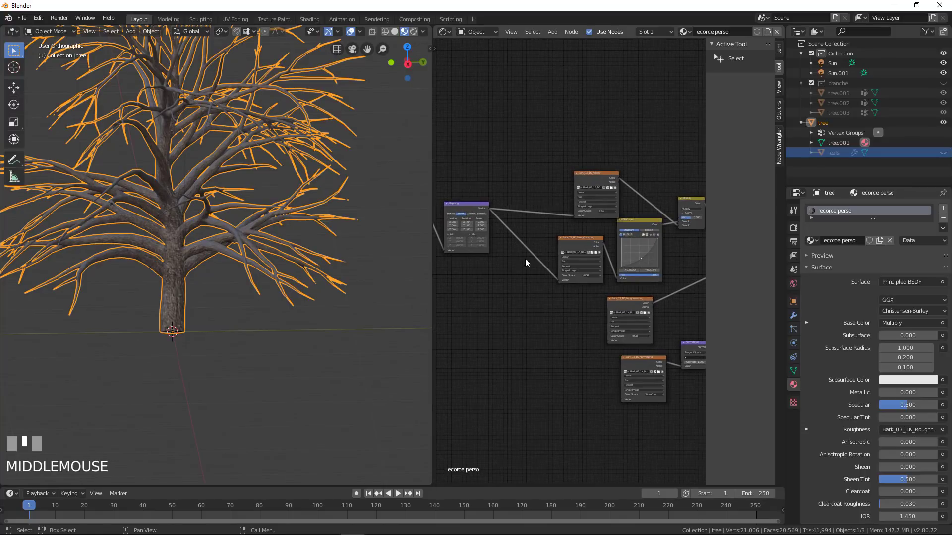
drag(490, 212, 607, 341)
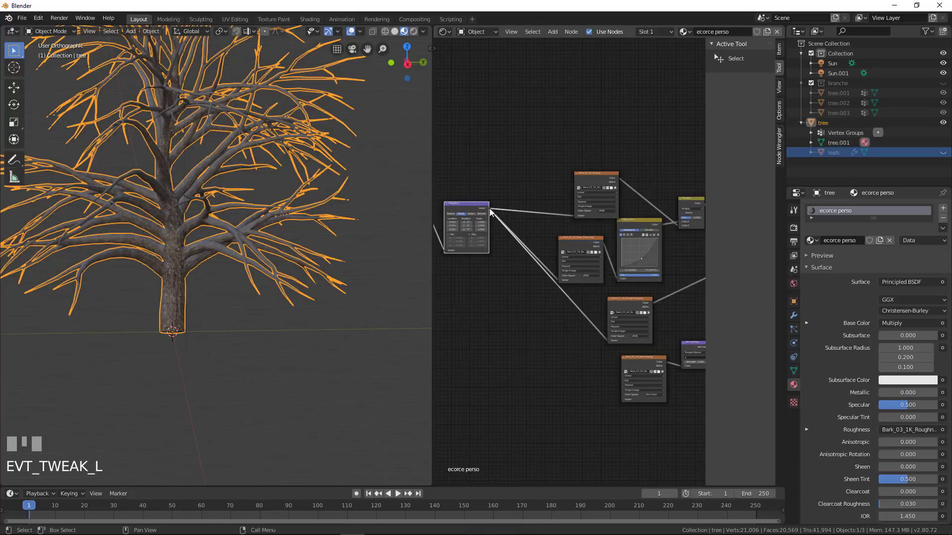
drag(489, 209, 620, 399)
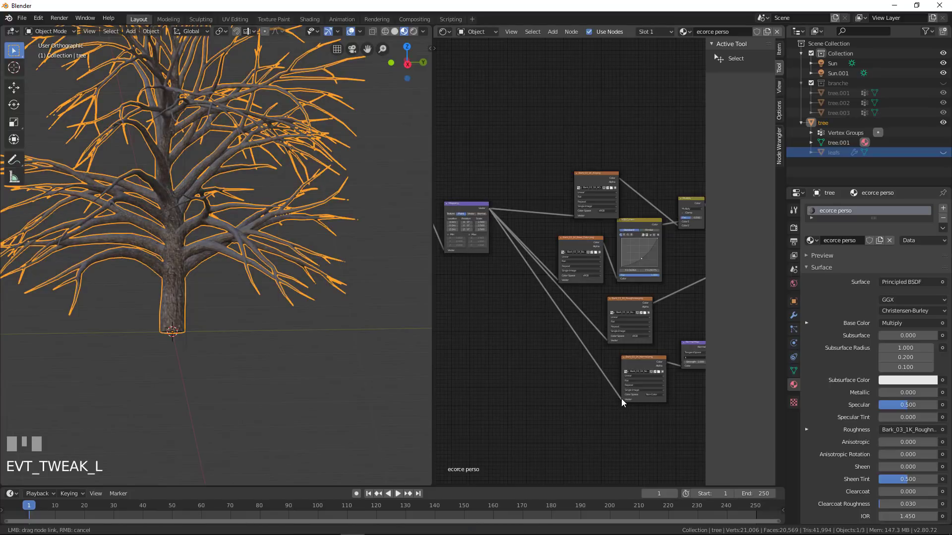
- Review the finished bark node network and display the trunk and branches in Rendered viewport shading
scroll(461, 317, down, 2)
scroll(585, 315, up, 3)
middle_drag(583, 312, 509, 317)
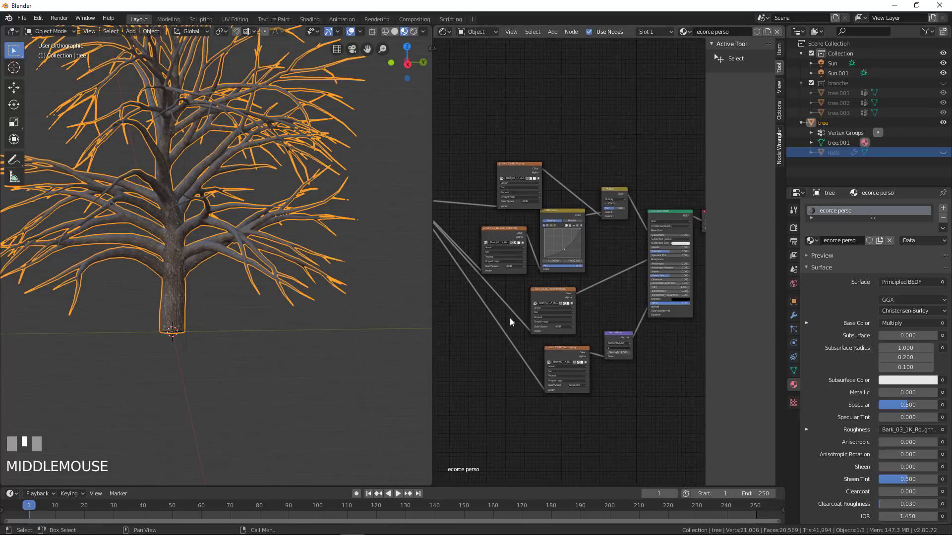
scroll(579, 294, down, 4)
middle_drag(590, 284, 602, 278)
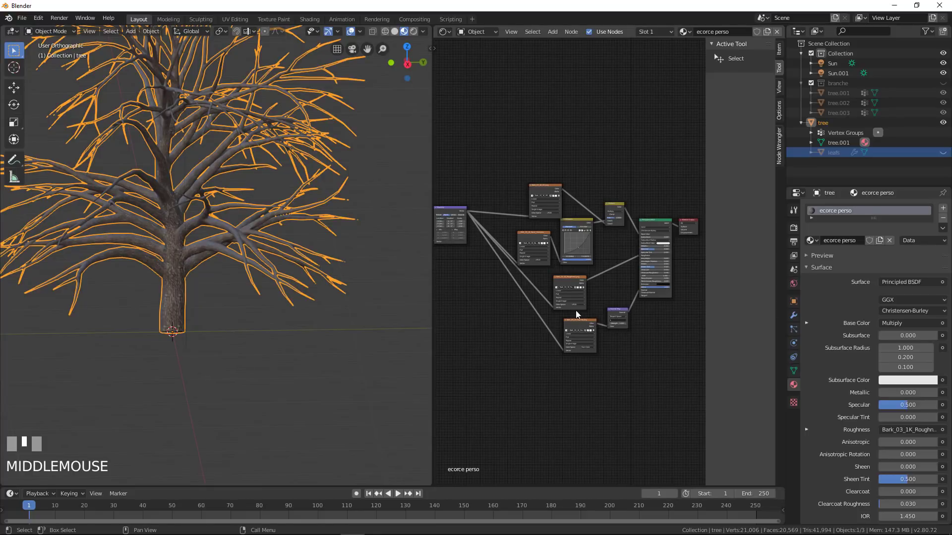
scroll(199, 275, up, 4)
shift+middle_drag(174, 276, 248, 310)
scroll(256, 313, up, 2)
scroll(267, 312, down, 4)
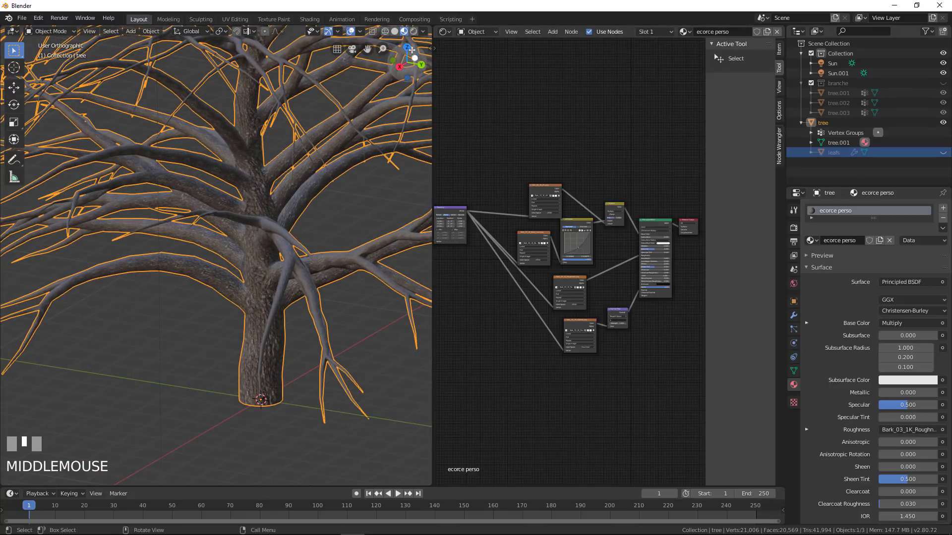
click(414, 31)
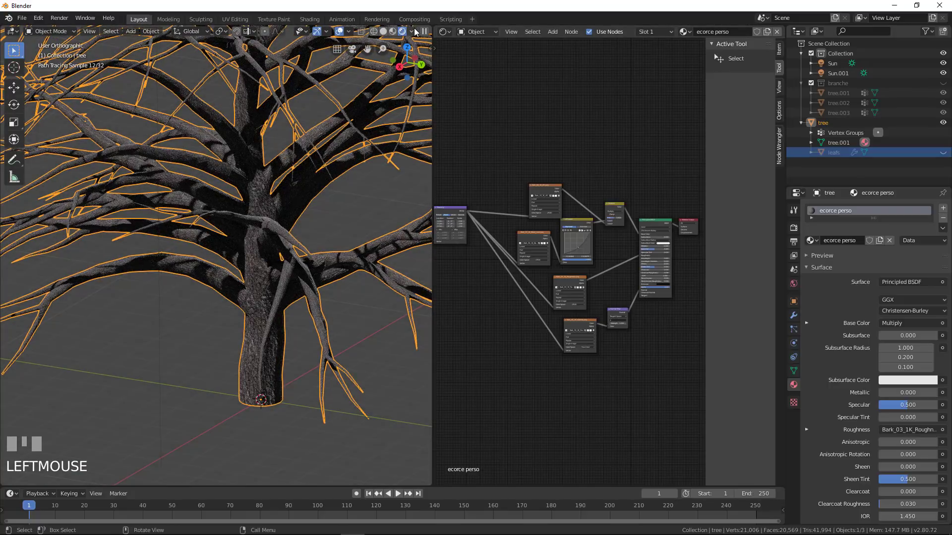
- Compare the bark under the Eevee render engine and return the scene to Cycles
click(793, 227)
click(909, 208)
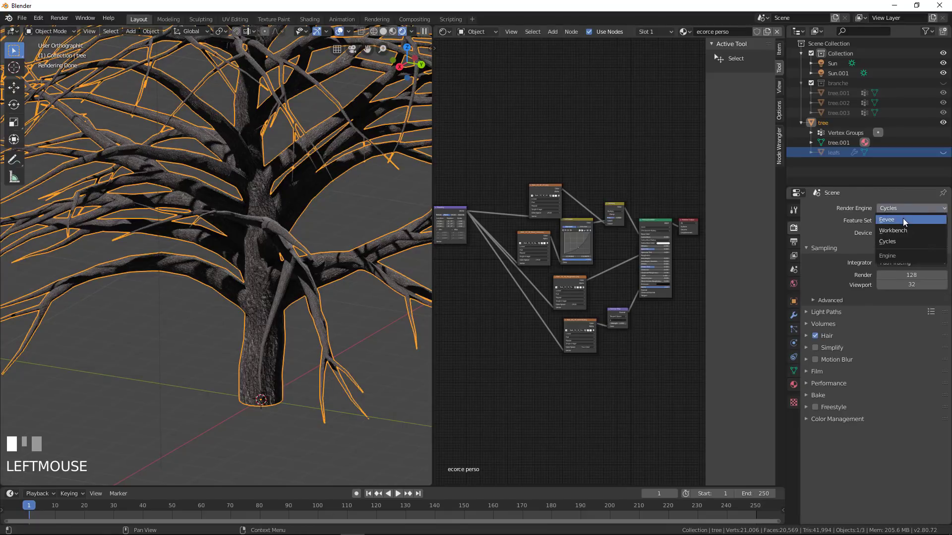
click(903, 218)
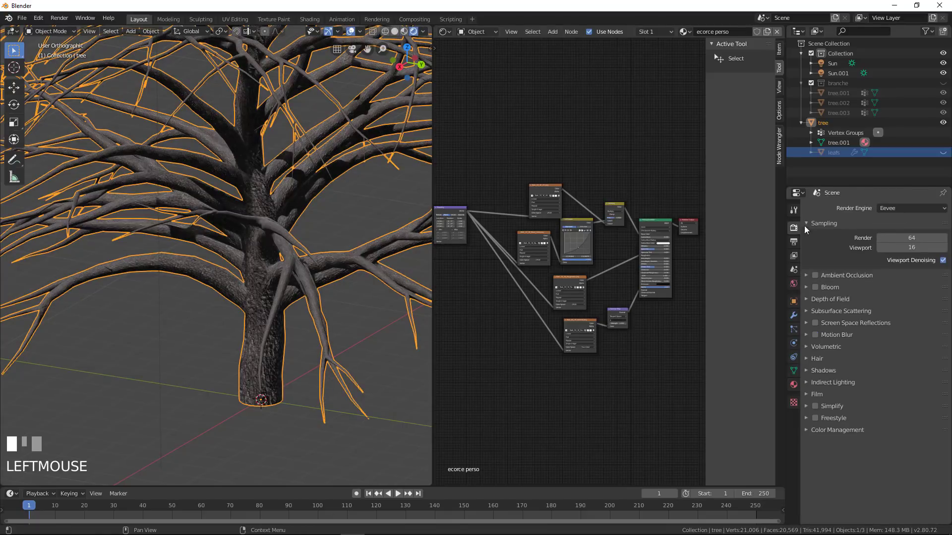
click(903, 207)
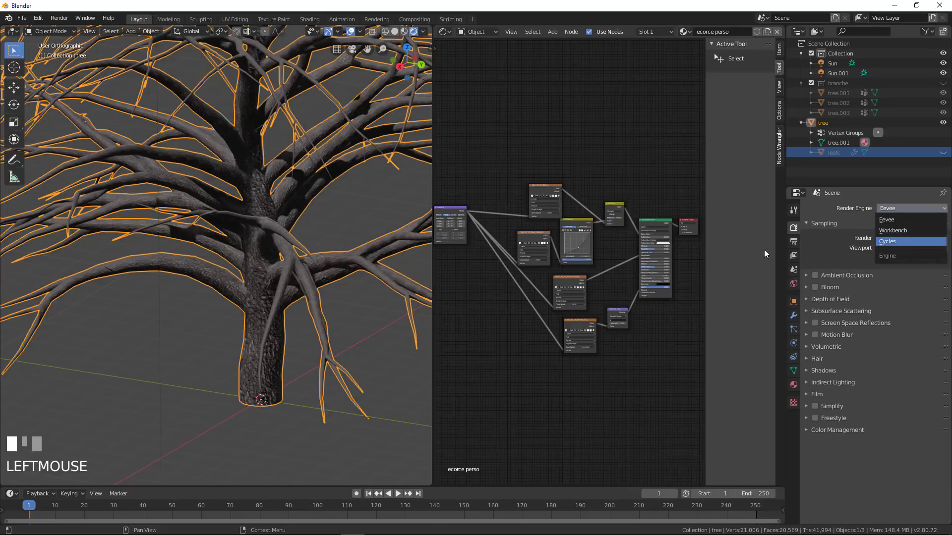
click(897, 241)
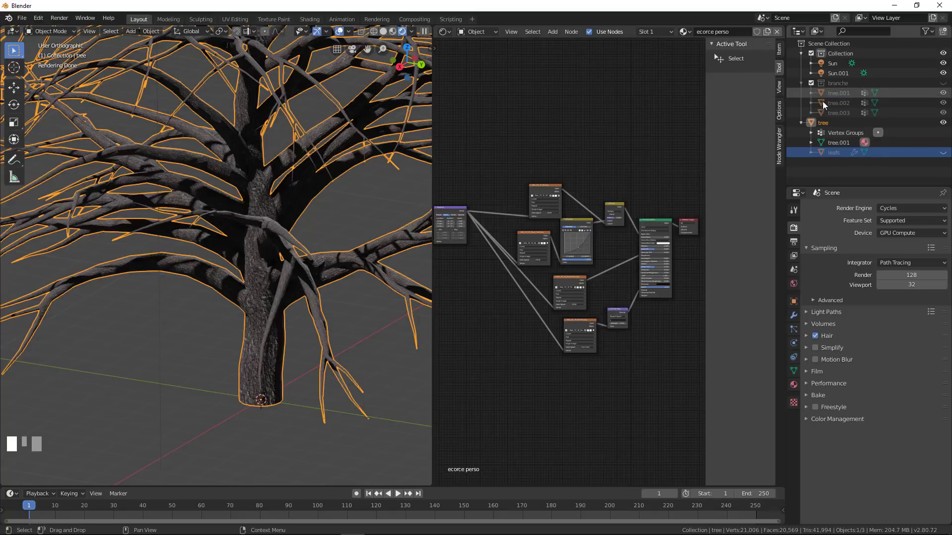
- Hide the tree object so the viewport is clear around the origin
click(943, 123)
scroll(303, 386, down, 3)
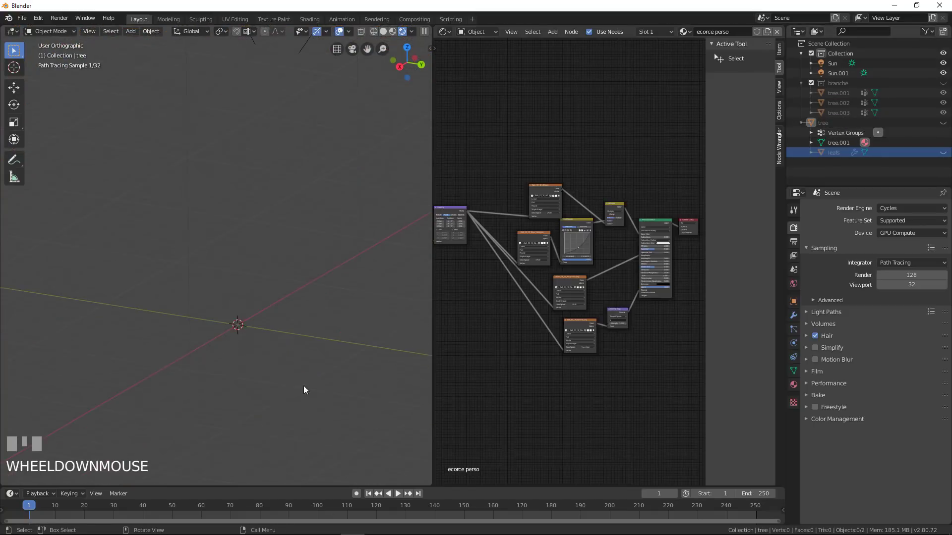
middle_drag(304, 386, 326, 351)
scroll(285, 386, up, 2)
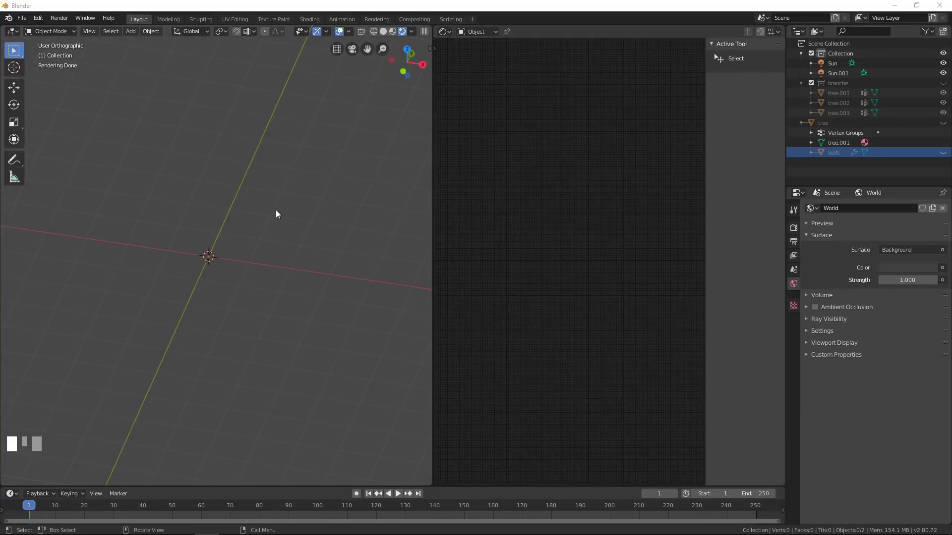
mouse_move(255, 224)
middle_down()
mouse_move(234, 192)
mouse_move(158, 261)
mouse_move(212, 252)
middle_up()
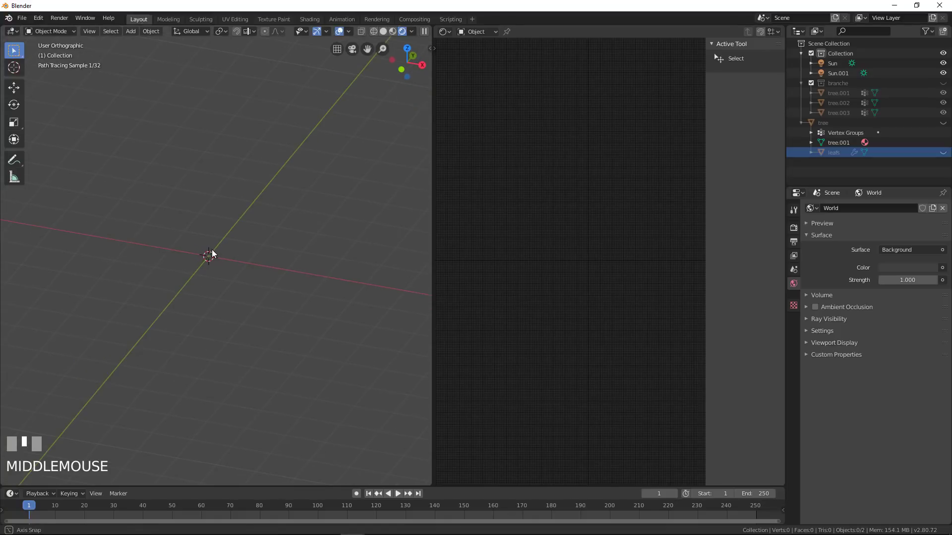
- Switch the shader node area to the Mtree Node Tree editor and load the "arbre base" node tree
click(446, 31)
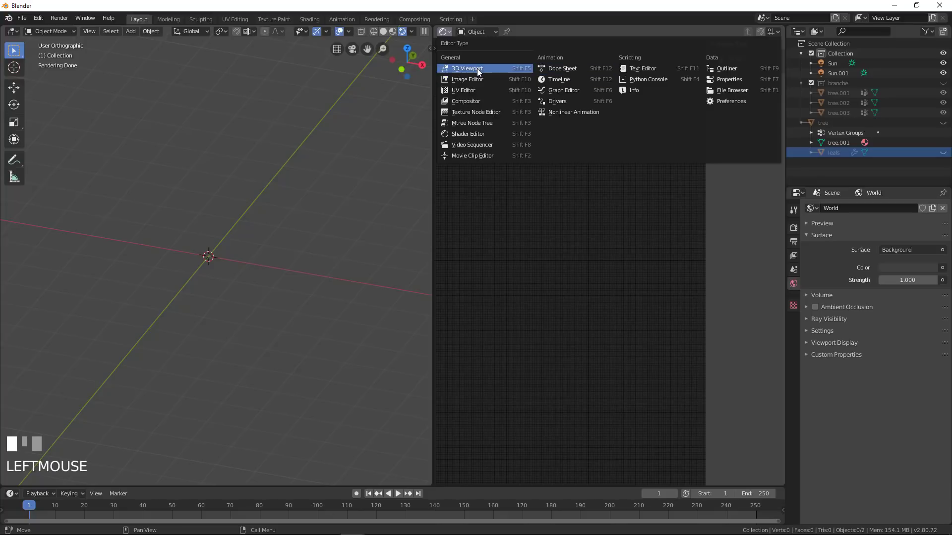
click(467, 125)
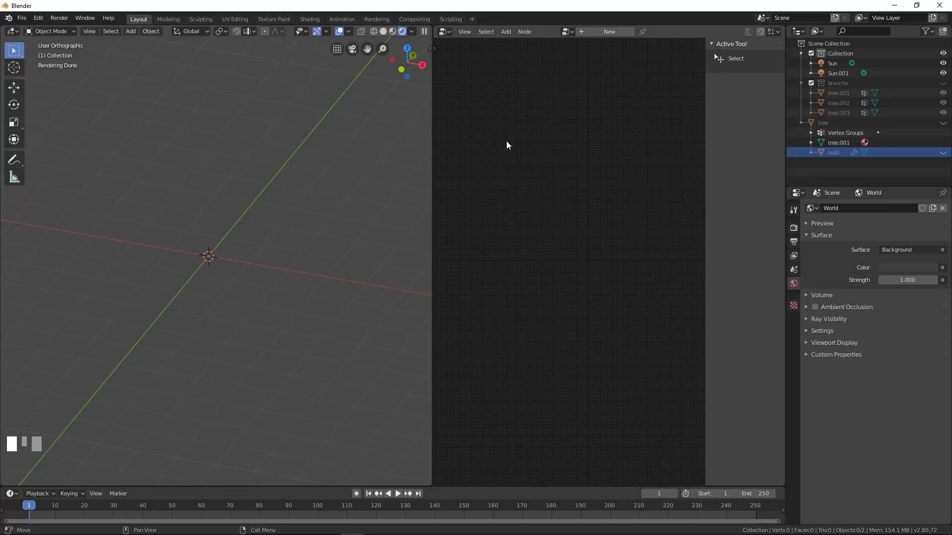
click(566, 31)
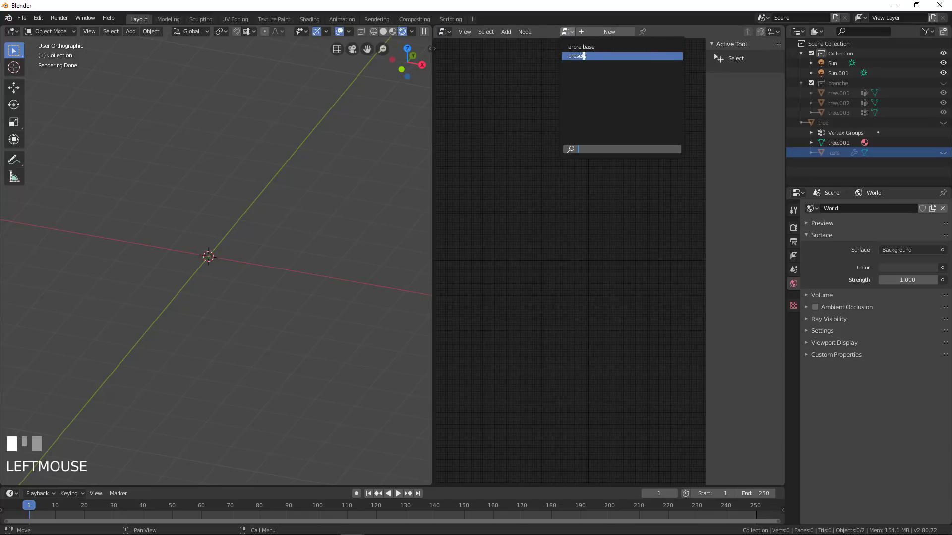
click(583, 47)
scroll(579, 253, down, 3)
scroll(590, 263, up, 4)
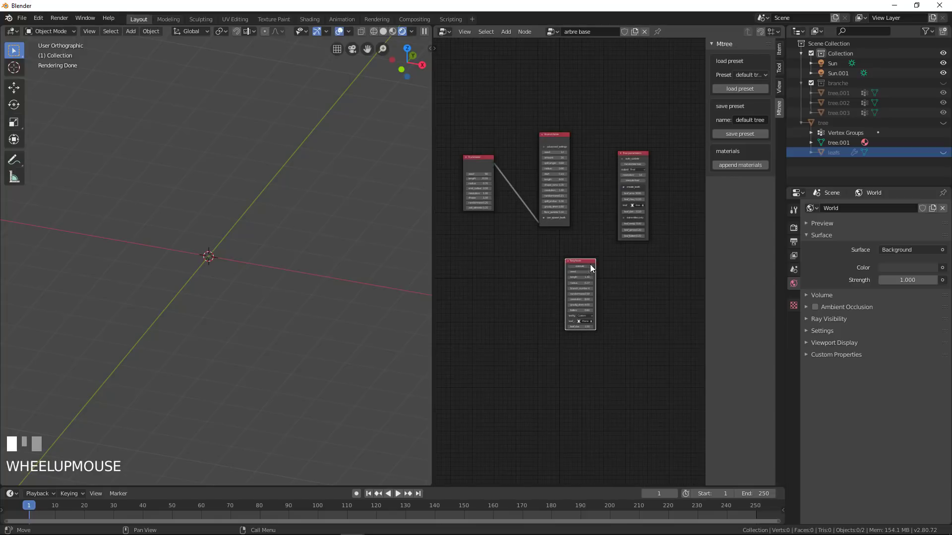
- Keep the Twig node's leaf type on Custom and clear its assigned leaf object
middle_drag(590, 264, 586, 309)
scroll(499, 264, up, 2)
scroll(598, 335, up, 2)
click(586, 308)
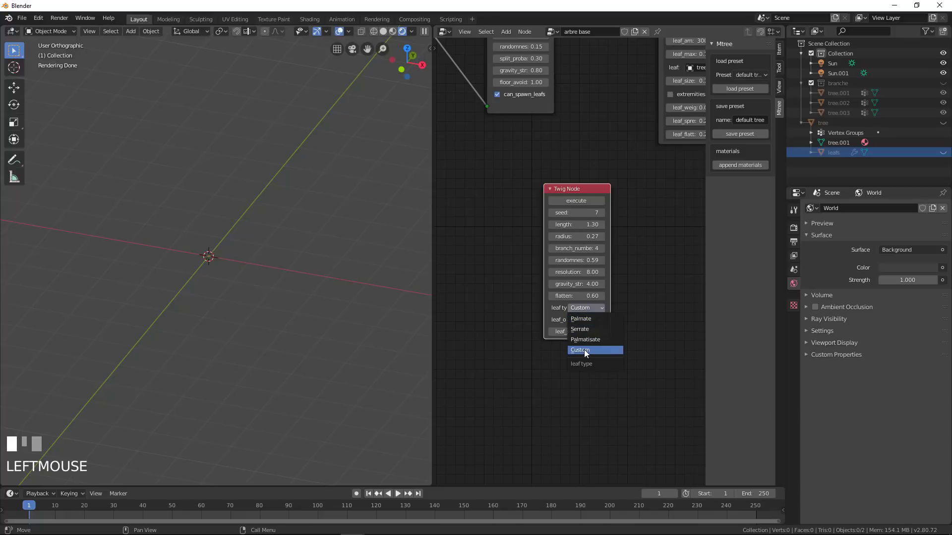
click(584, 349)
click(599, 320)
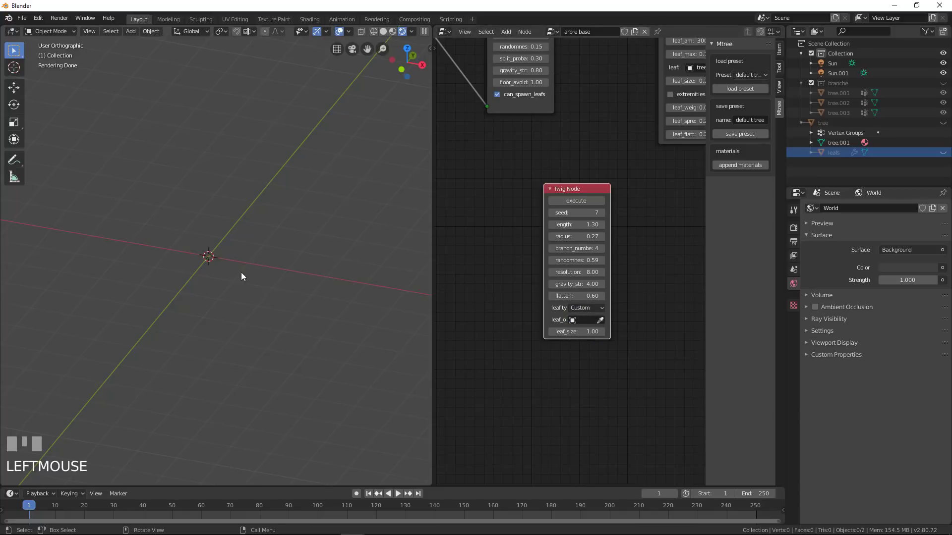
- Switch to the second Blender window that holds the prepared walnut leaf plane and view the leaf
mouse_move(58, 530)
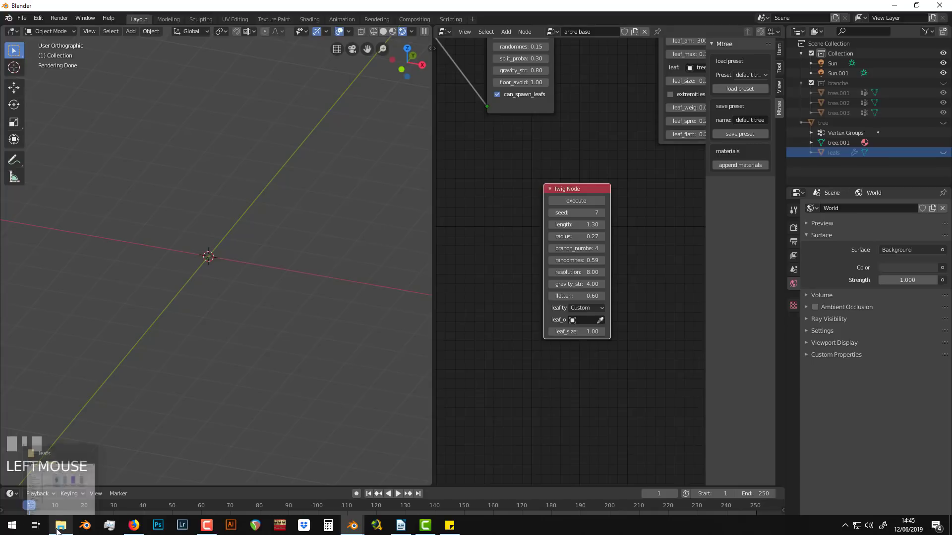
mouse_move(353, 525)
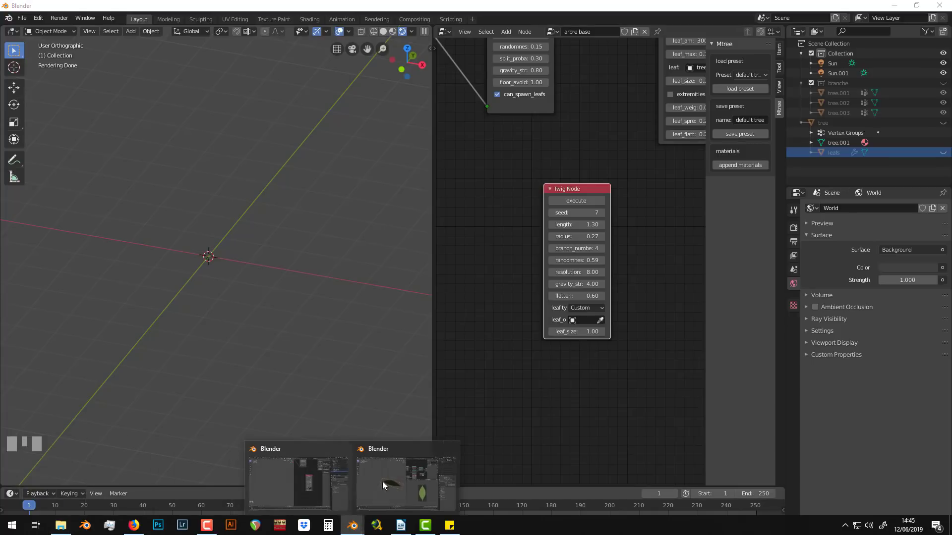
click(406, 450)
middle_drag(332, 304, 307, 224)
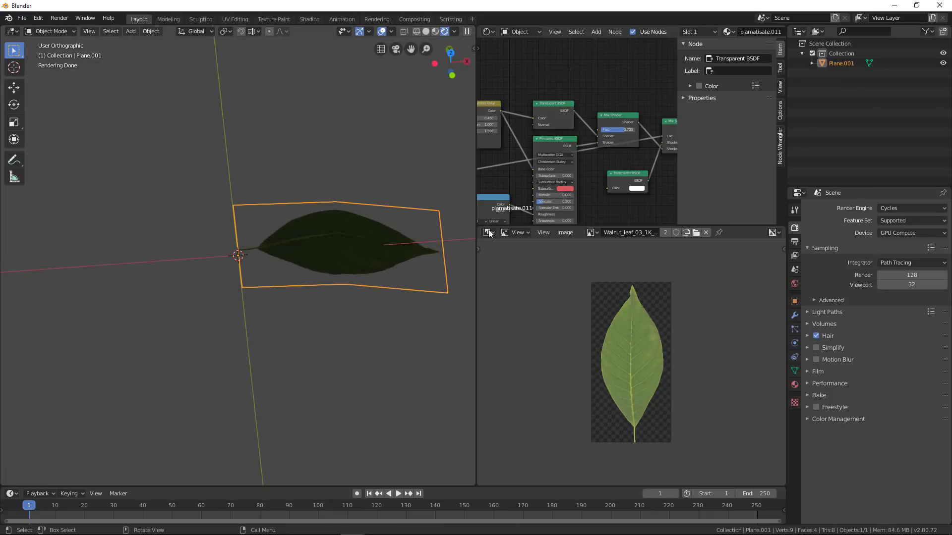
- Examine the leaf's plamatisate.011 material nodes and the Walnut_leaf_03 texture images in the leafs folder
scroll(626, 141, down, 3)
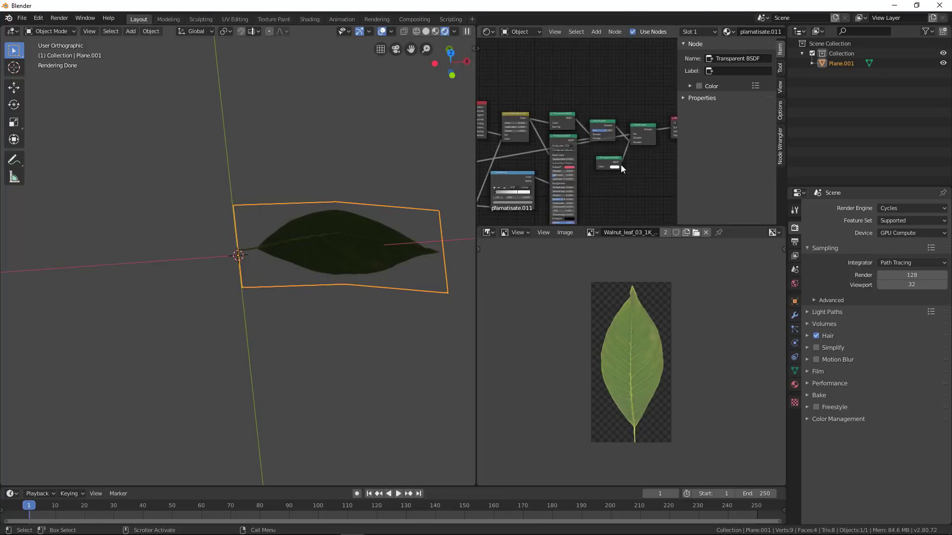
scroll(621, 165, down, 3)
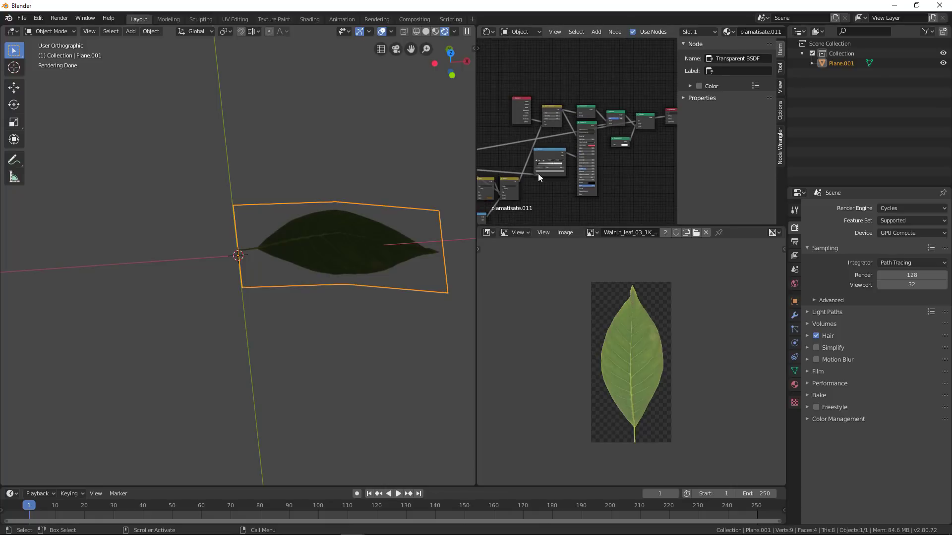
scroll(540, 177, down, 2)
scroll(511, 159, down, 2)
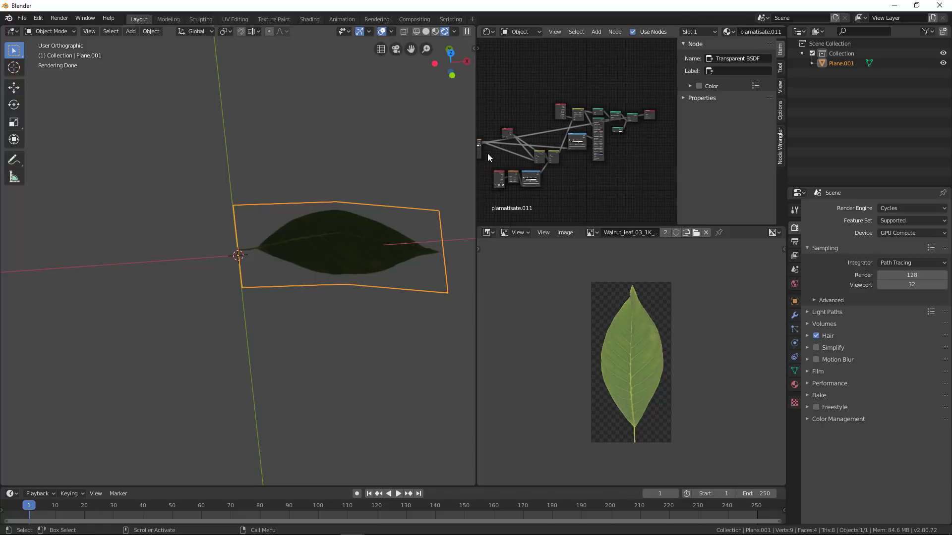
scroll(555, 122, up, 5)
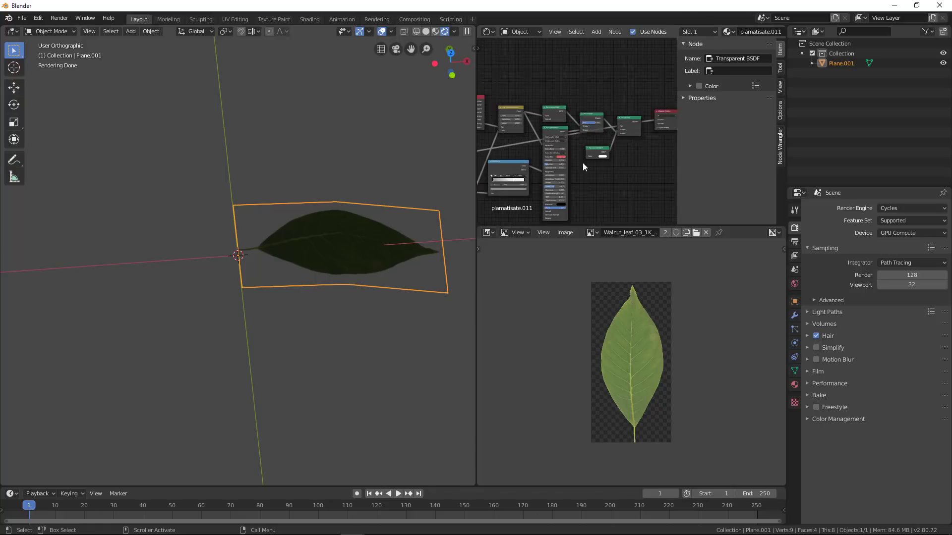
middle_drag(561, 140, 519, 144)
scroll(558, 150, up, 4)
scroll(558, 148, down, 3)
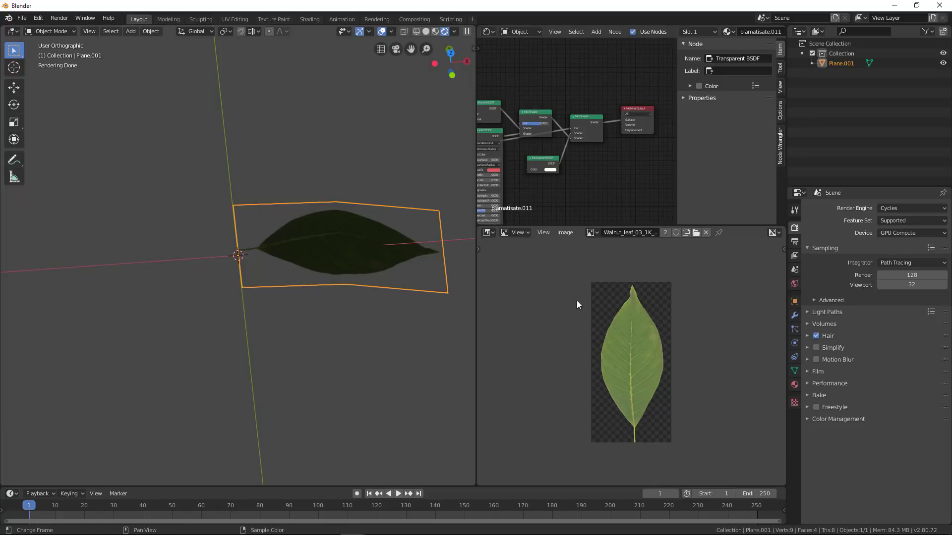
scroll(588, 165, down, 2)
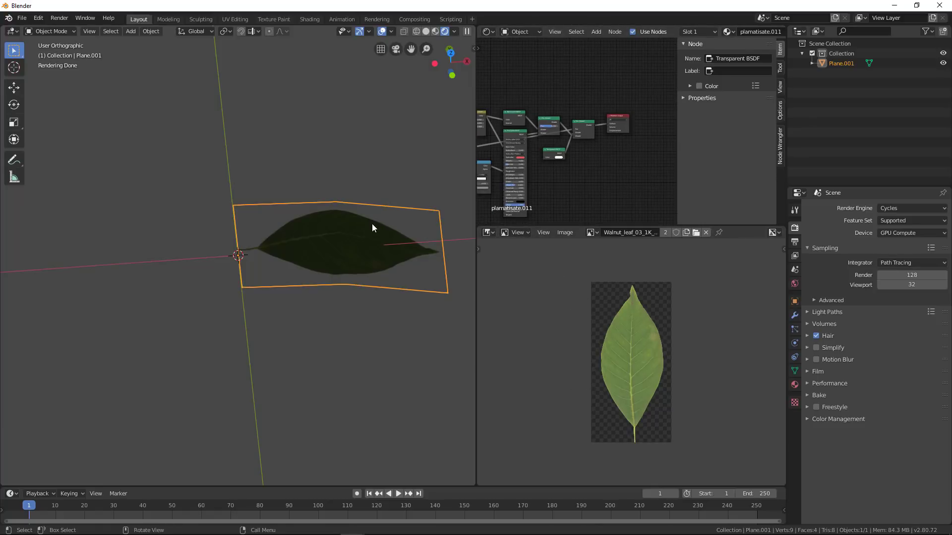
scroll(595, 159, up, 2)
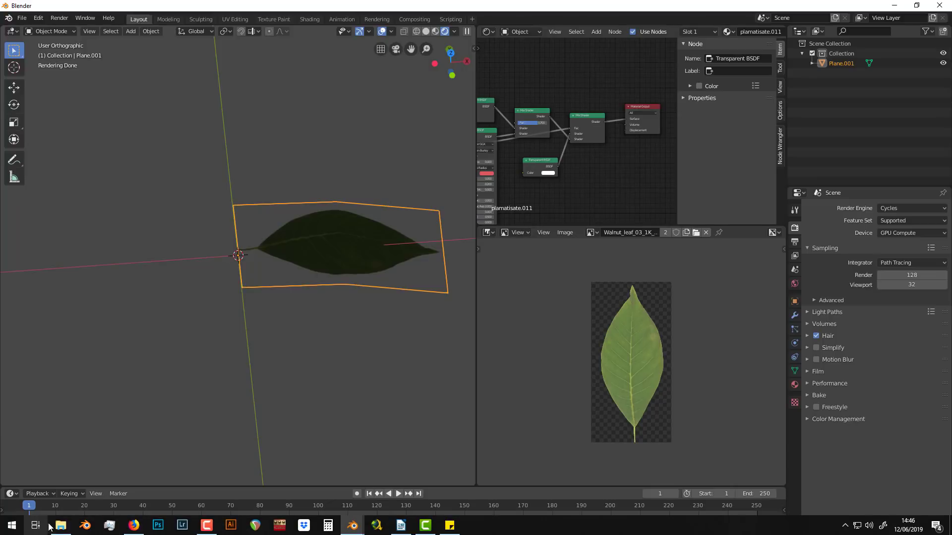
click(58, 526)
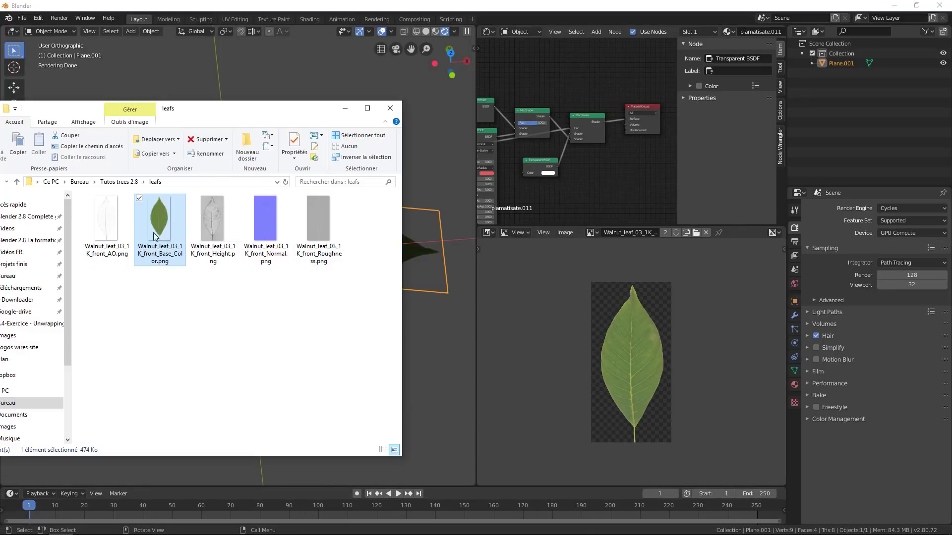
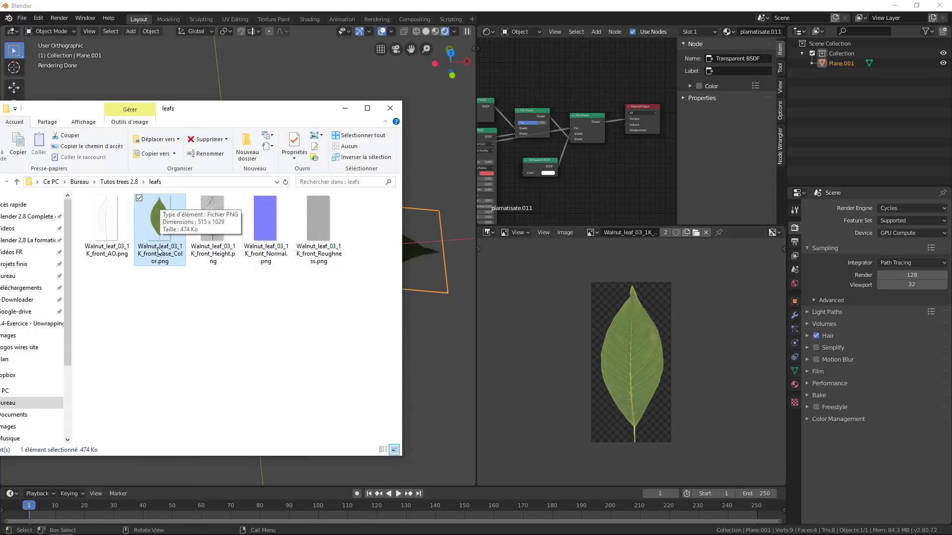
click(345, 112)
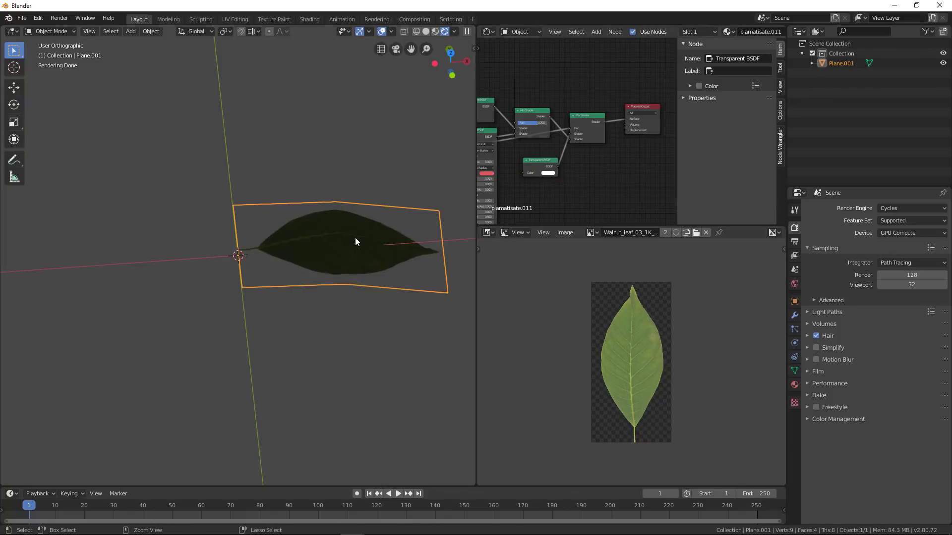
- Copy the leaf plane Plane.001 from this file and paste it into the tree scene in the other Blender window
key(ctrl+c)
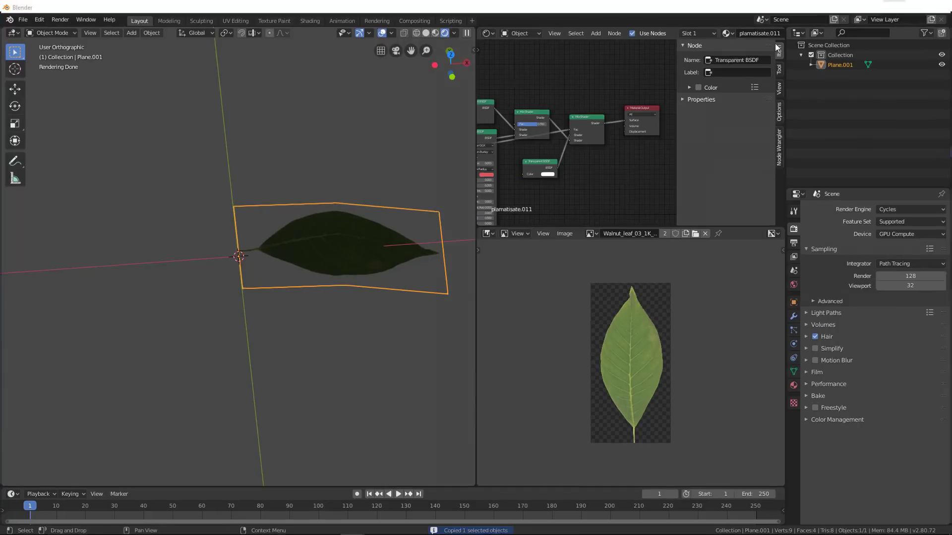
click(894, 9)
scroll(253, 229, down, 1)
scroll(253, 229, up, 1)
key(ctrl+v)
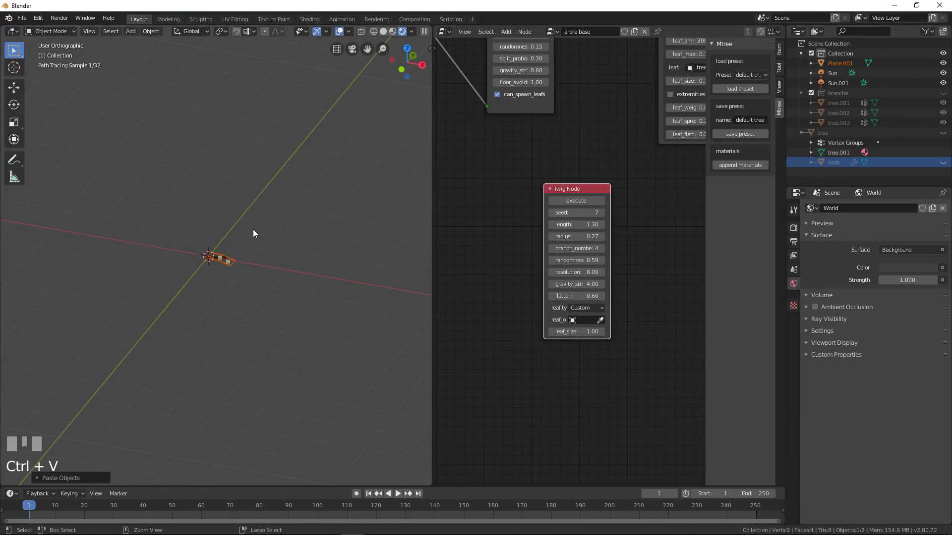
- Move the leaf plane's whole mesh down about 0.027 m in Edit Mode so the stem's base sits on the object origin
scroll(253, 229, up, 2)
middle_drag(222, 272, 221, 319)
scroll(234, 255, up, 2)
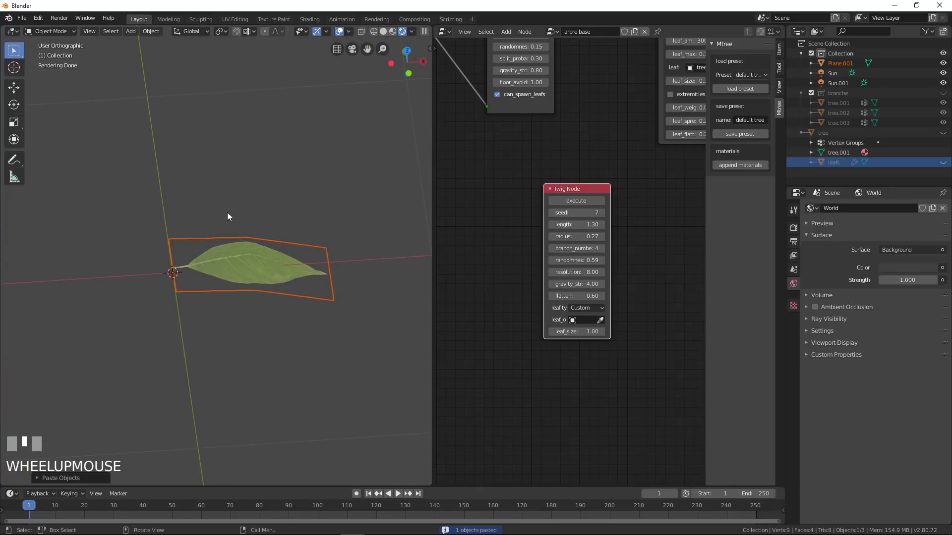
mouse_move(227, 217)
middle_down()
mouse_move(222, 243)
mouse_move(233, 292)
mouse_move(220, 208)
middle_up()
scroll(168, 269, up, 2)
middle_drag(168, 270, 161, 234)
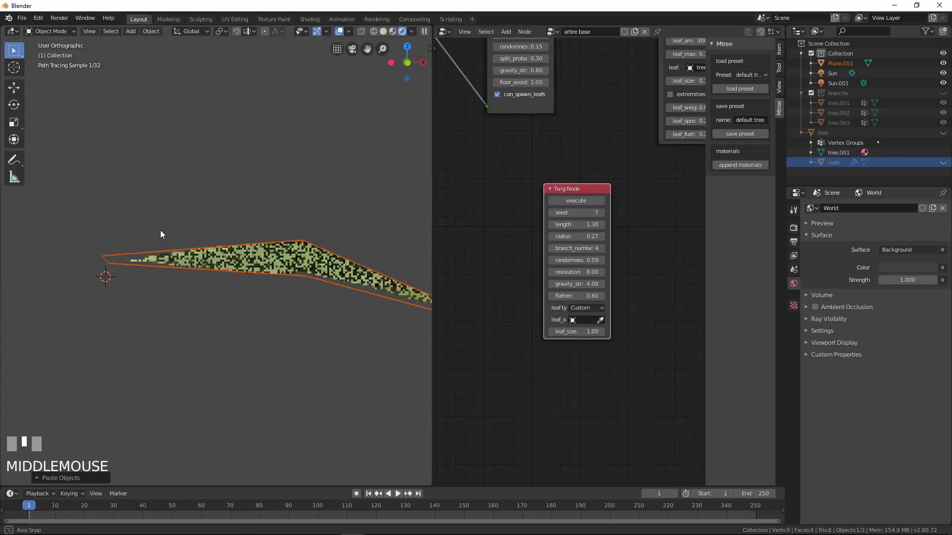
key(Tab)
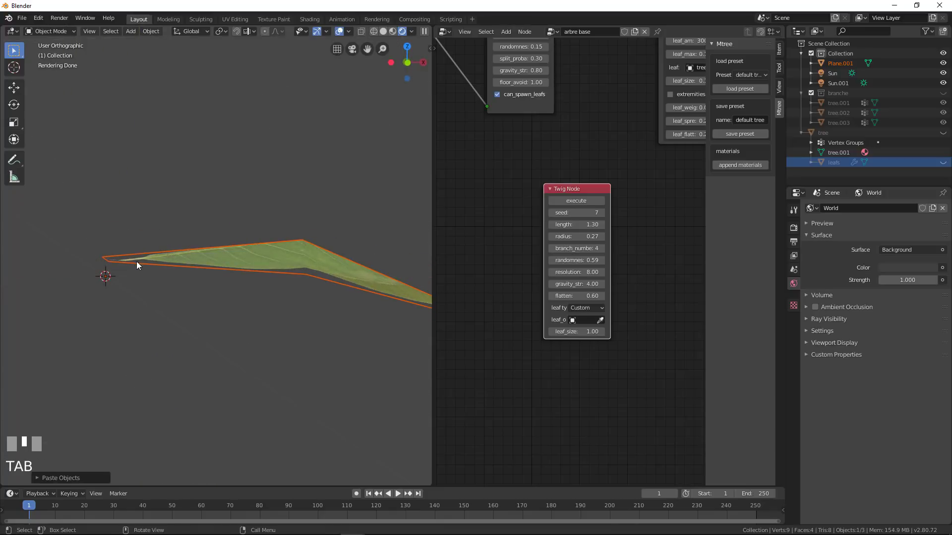
click(138, 261)
key(Tab)
key(a)
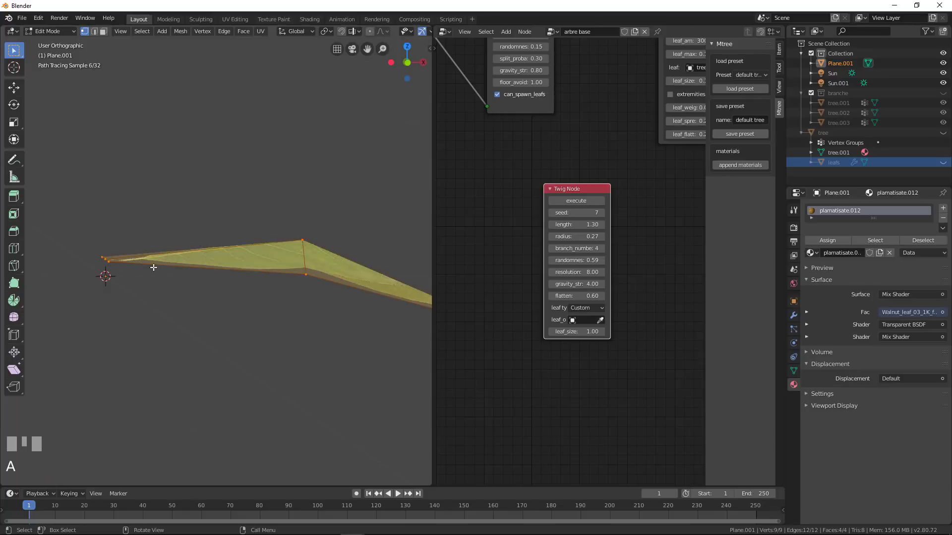
key(KP_3)
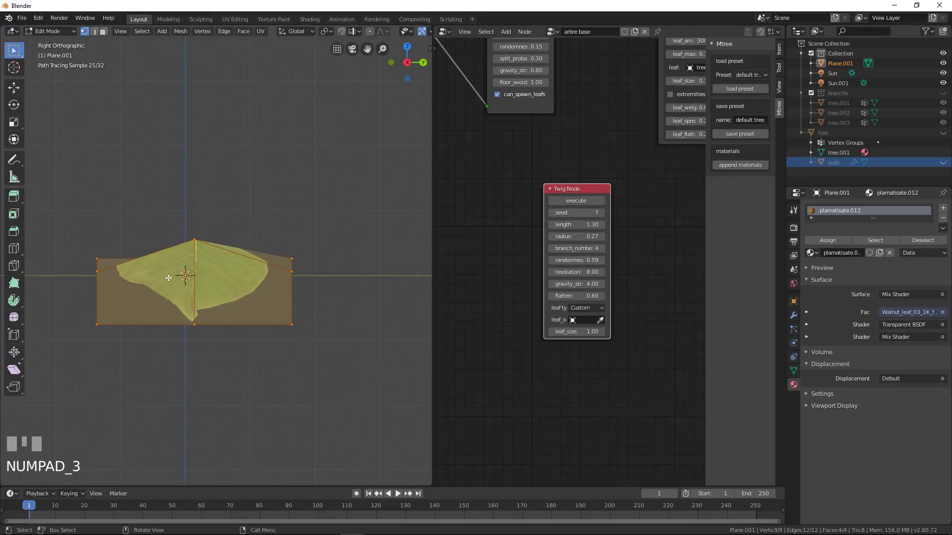
key(KP_1)
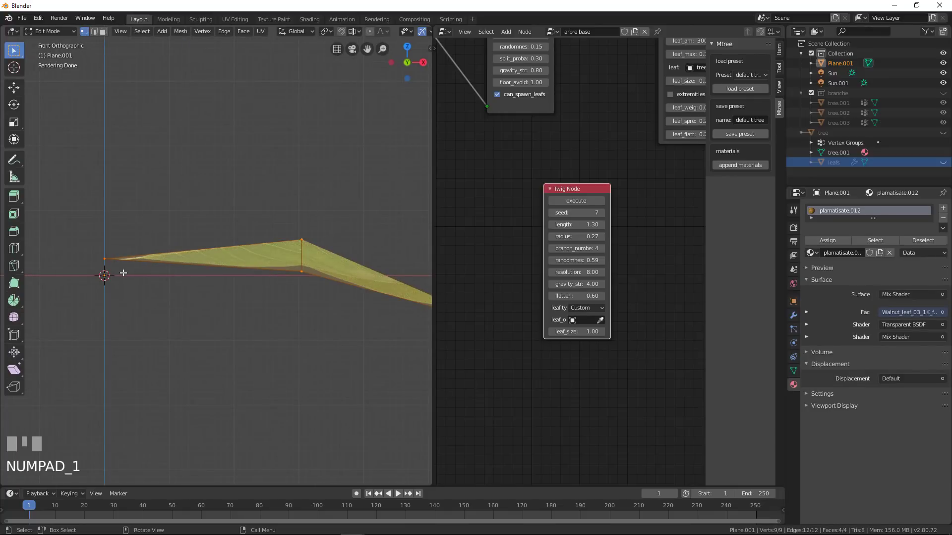
key(g)
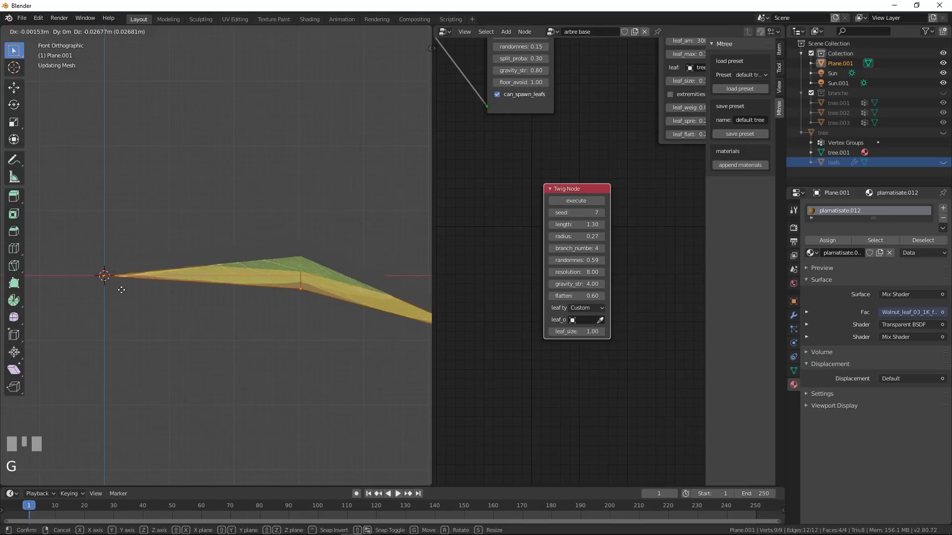
click(121, 290)
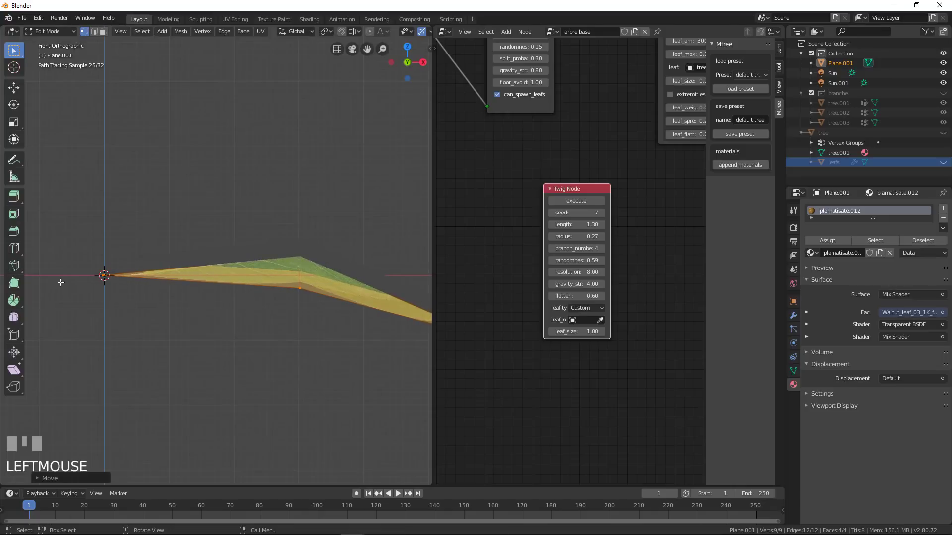
scroll(238, 282, down, 3)
middle_drag(238, 282, 223, 358)
key(Tab)
- Assign the pasted leaf plane Plane.001 as the Twig node's custom leaf object
scroll(195, 366, up, 3)
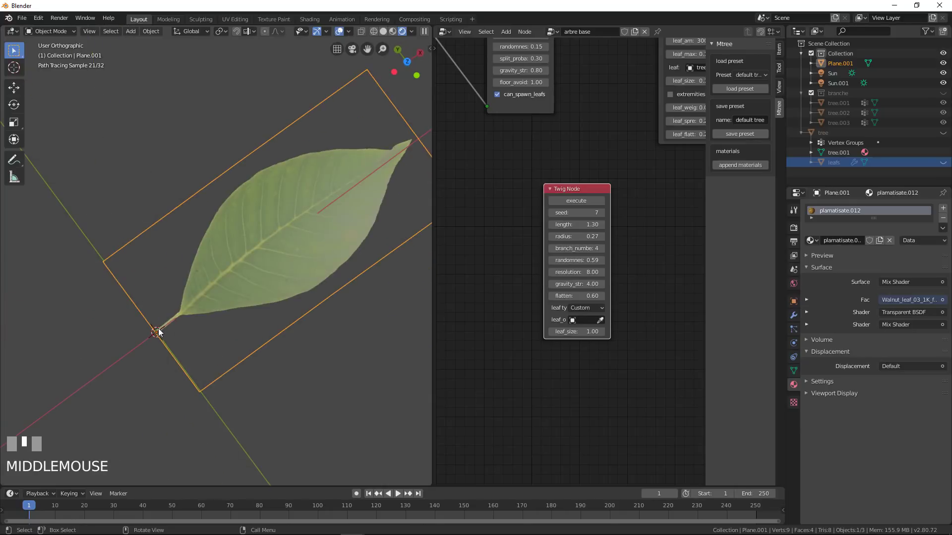
mouse_move(280, 265)
middle_down()
mouse_move(253, 236)
mouse_move(259, 225)
middle_up()
scroll(254, 236, down, 2)
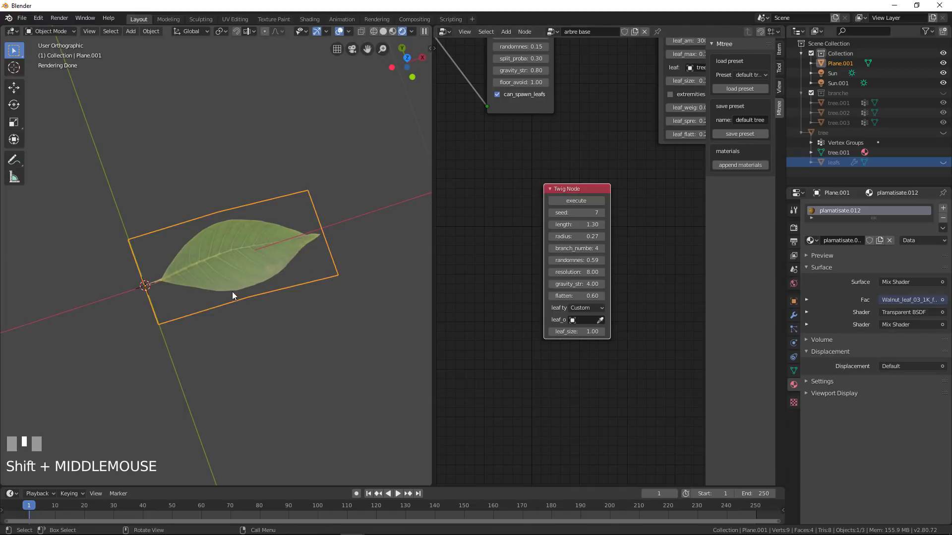
scroll(561, 193, down, 4)
middle_drag(560, 194, 556, 229)
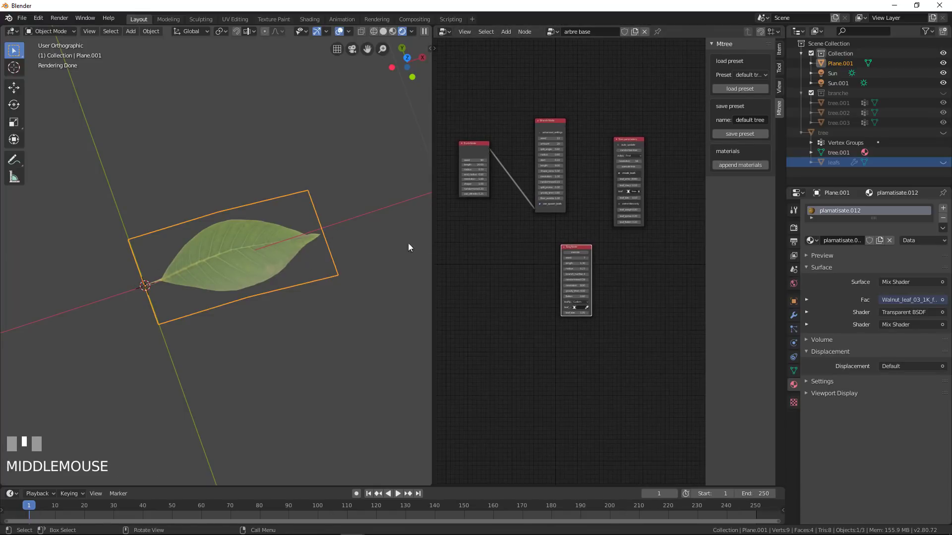
scroll(622, 310, up, 2)
scroll(333, 317, down, 4)
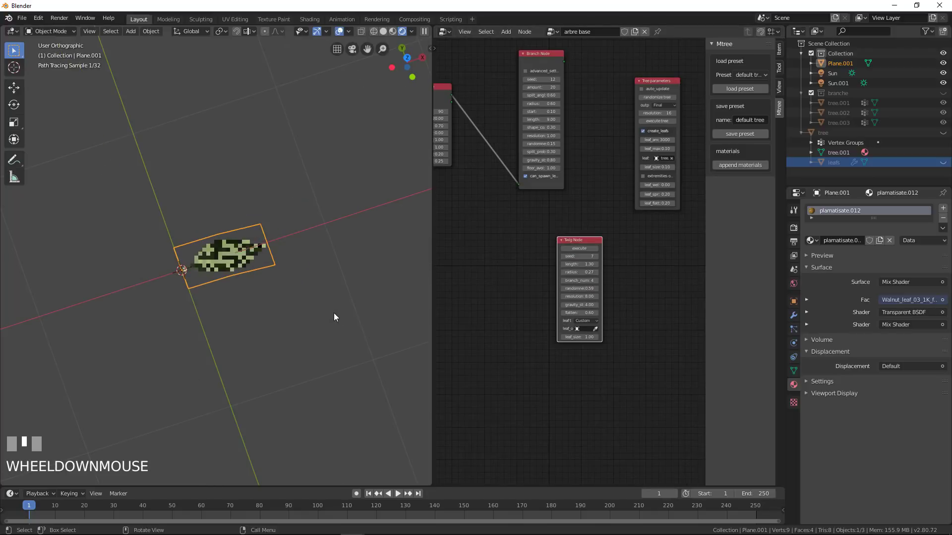
shift+middle_drag(334, 299, 365, 270)
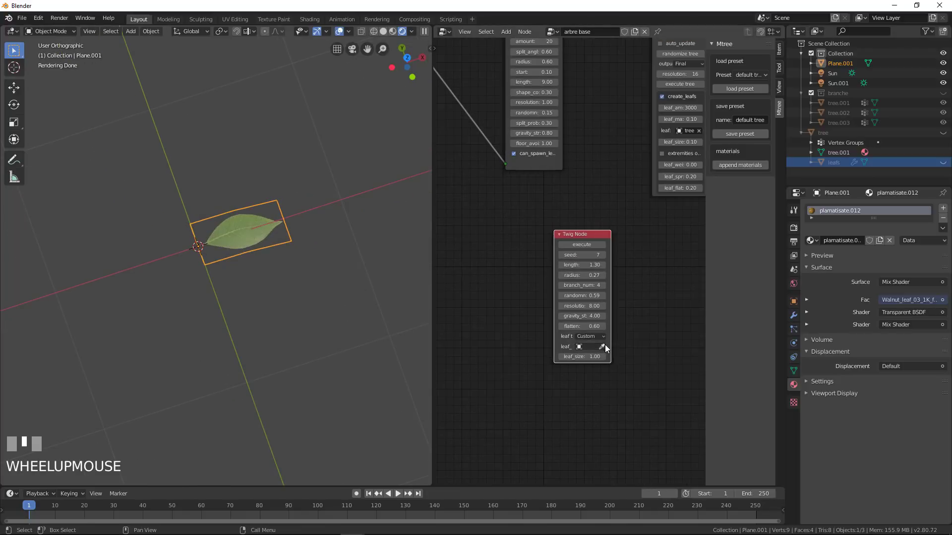
click(601, 347)
click(273, 227)
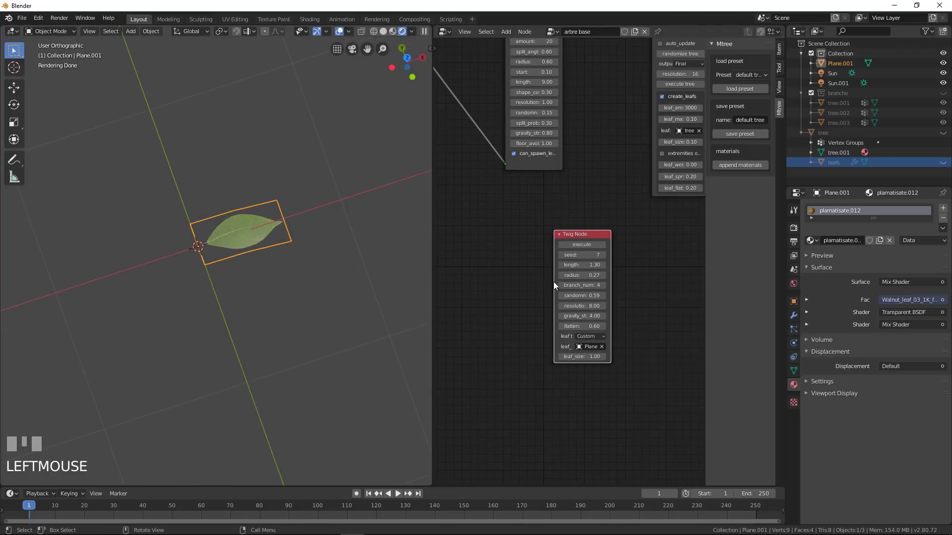
- Rename the leaf plane Plane.001 as feuille
double_click(840, 63)
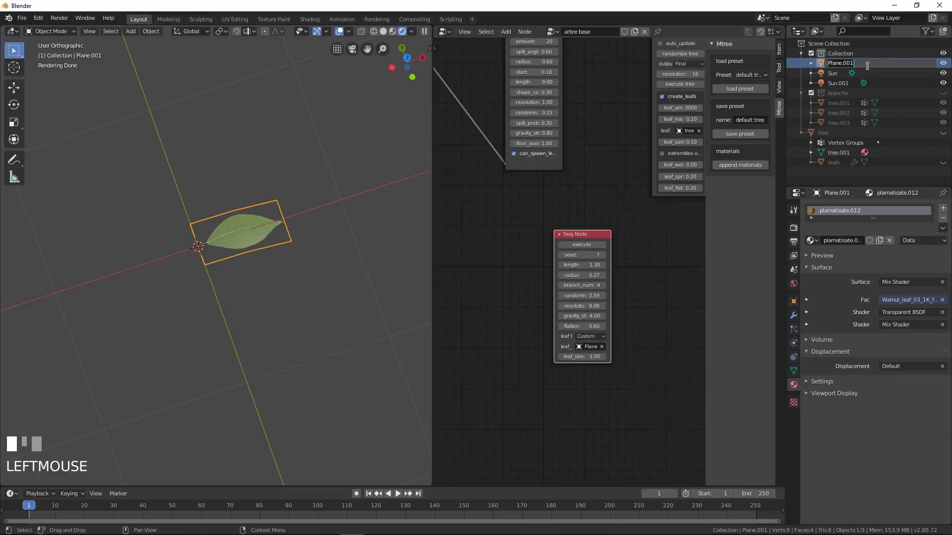
text(feuille)
key(Return)
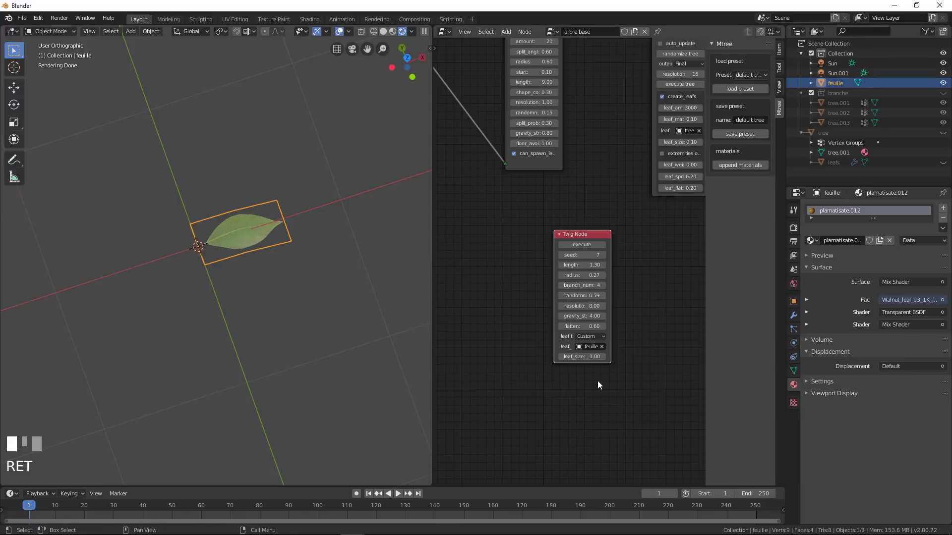
- Execute the Twig node to generate a twig with the custom leaf and view it from several sides
click(587, 245)
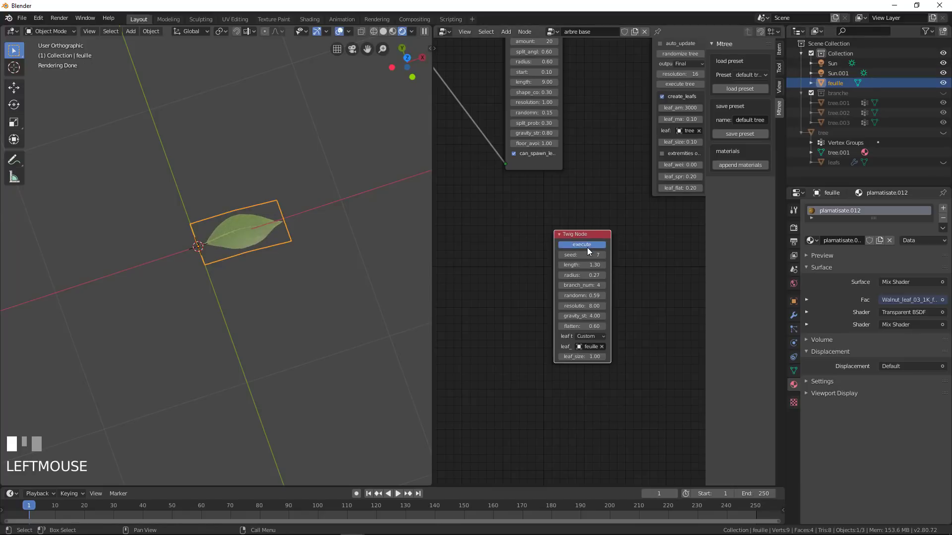
scroll(280, 271, down, 3)
middle_drag(281, 271, 284, 228)
scroll(296, 250, up, 1)
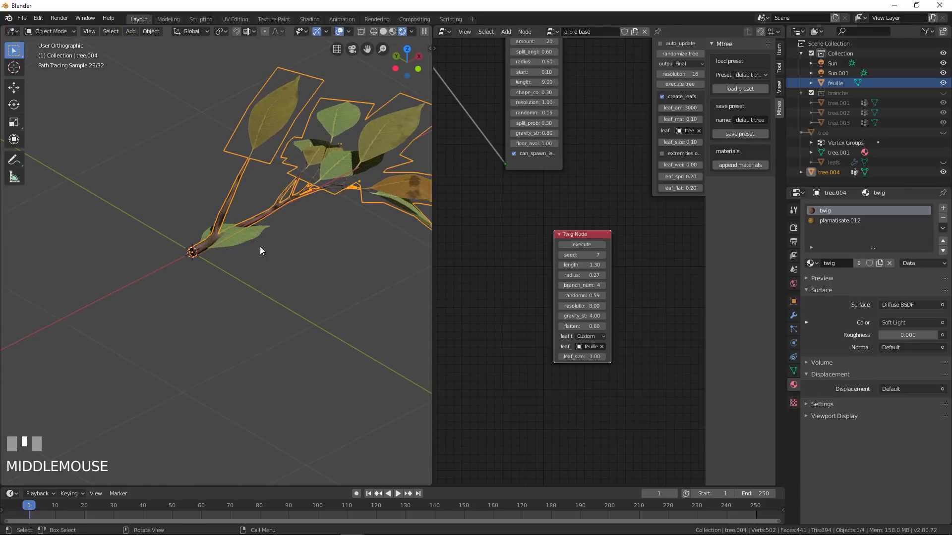
middle_drag(201, 218, 276, 173)
scroll(263, 174, down, 2)
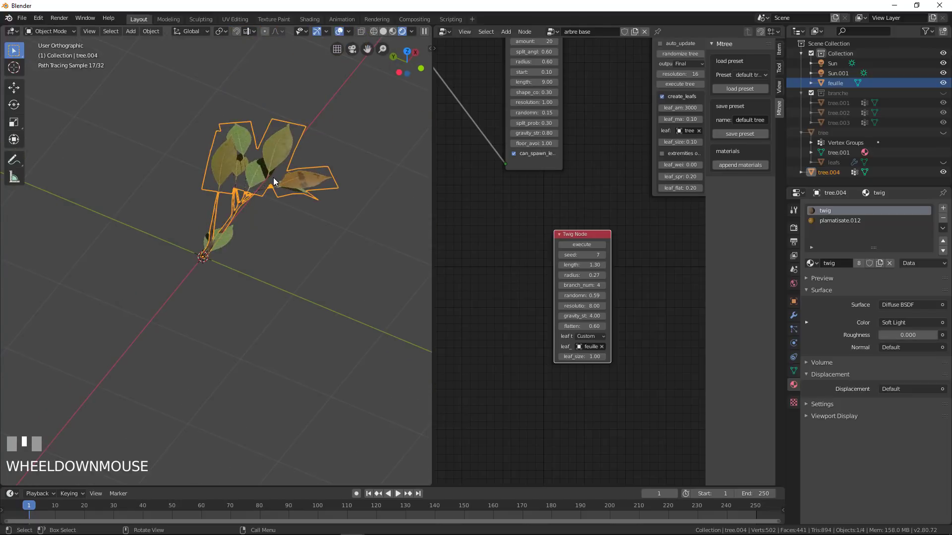
- Duplicate the generated twig and place the copy away from the original along the Y axis
key(shift+d)
key(x)
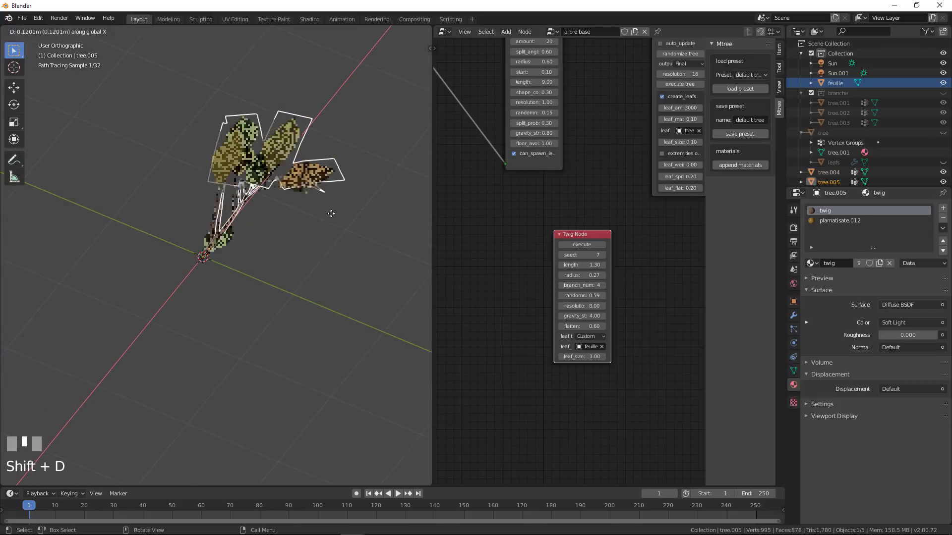
key(y)
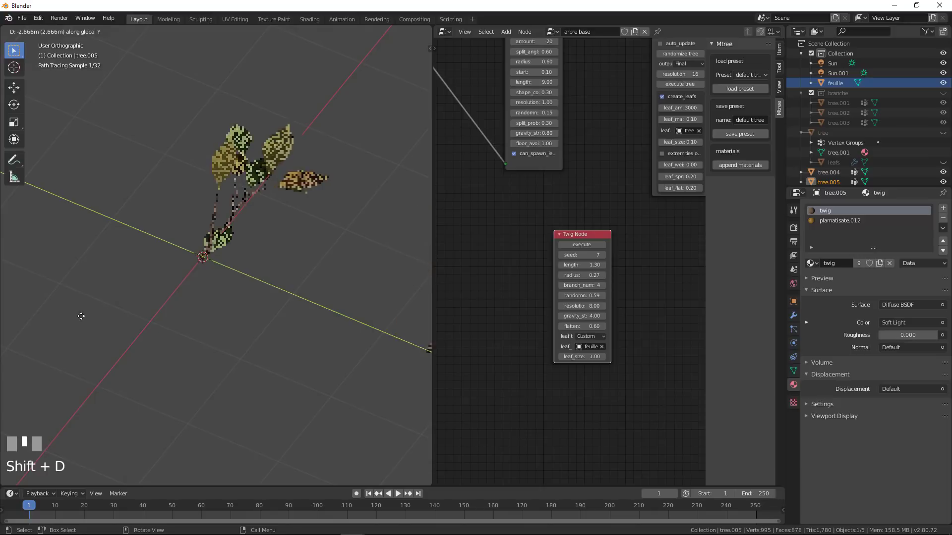
click(178, 277)
middle_drag(178, 277, 328, 275)
scroll(232, 187, up, 2)
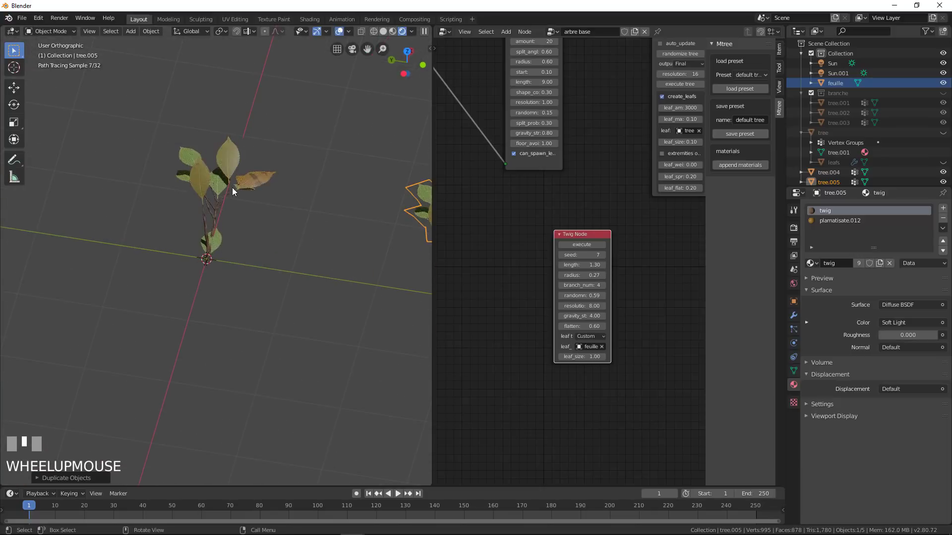
- Regenerate the original twig at the origin with seed 9, length 1.70 and branch number 6 in the Twig node
click(231, 185)
middle_drag(231, 185, 183, 237)
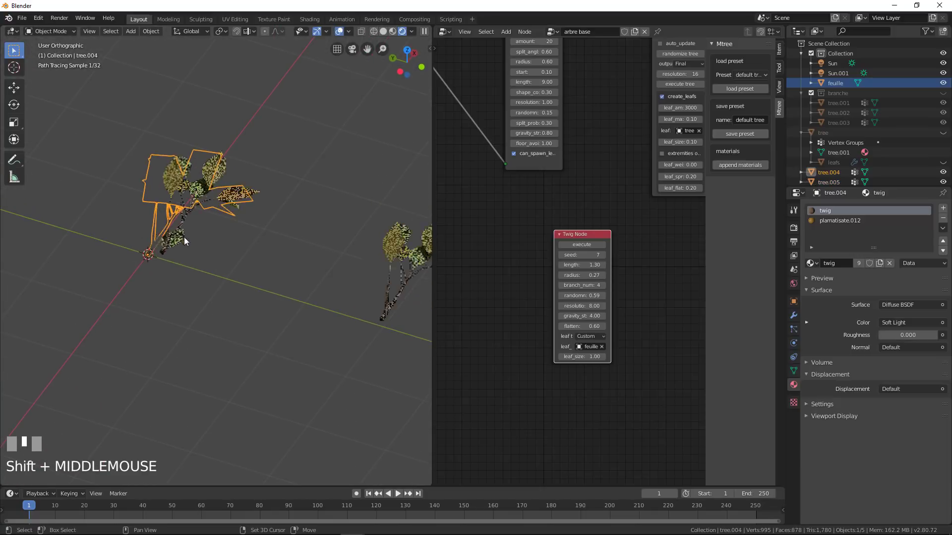
click(601, 254)
drag(602, 253, 610, 254)
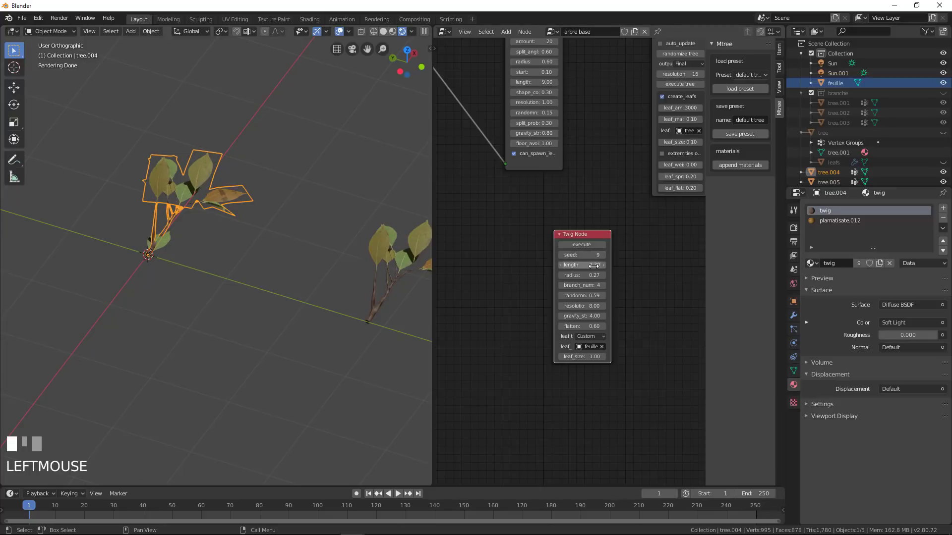
click(590, 265)
text(2)
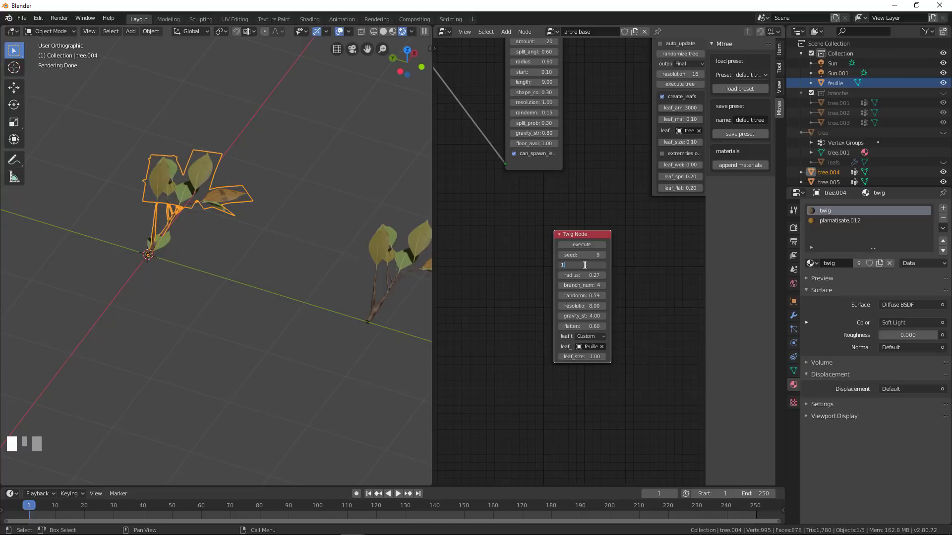
click(633, 295)
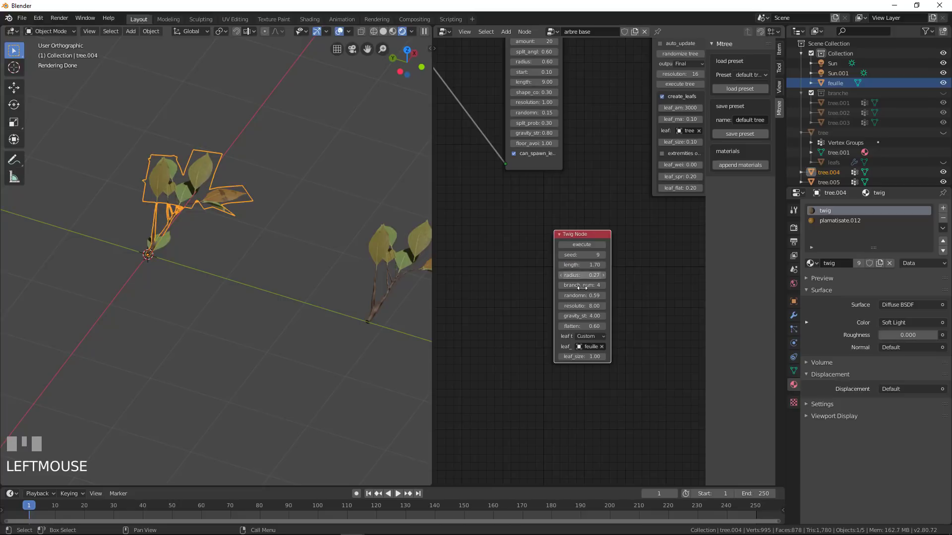
click(603, 285)
click(590, 245)
middle_drag(240, 233, 221, 254)
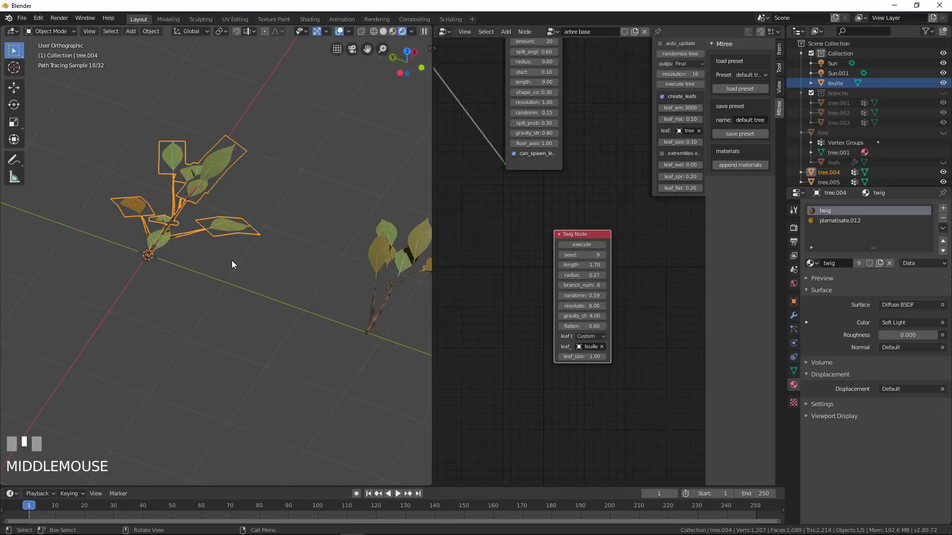
- Duplicate the regenerated twig and place the copy along the Y axis between the original and the first copy
key(shift+d)
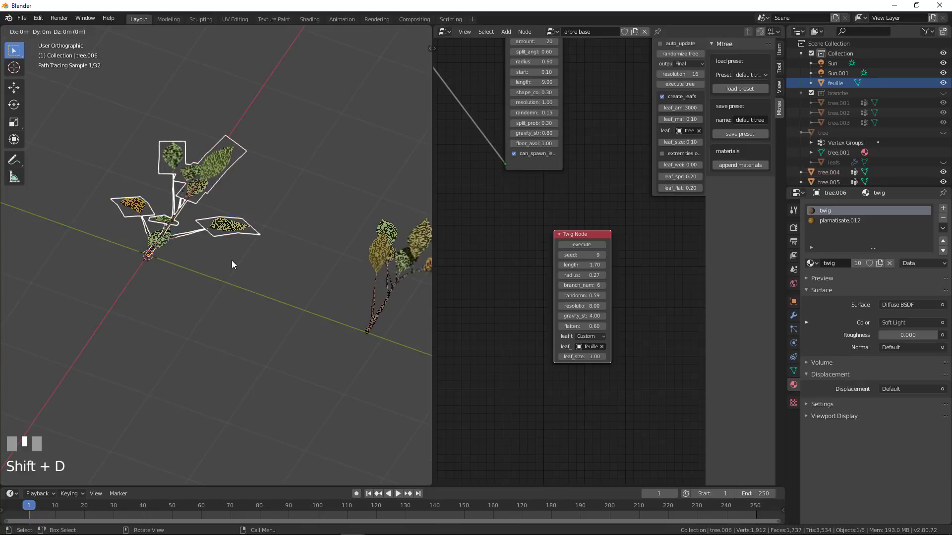
click(316, 333)
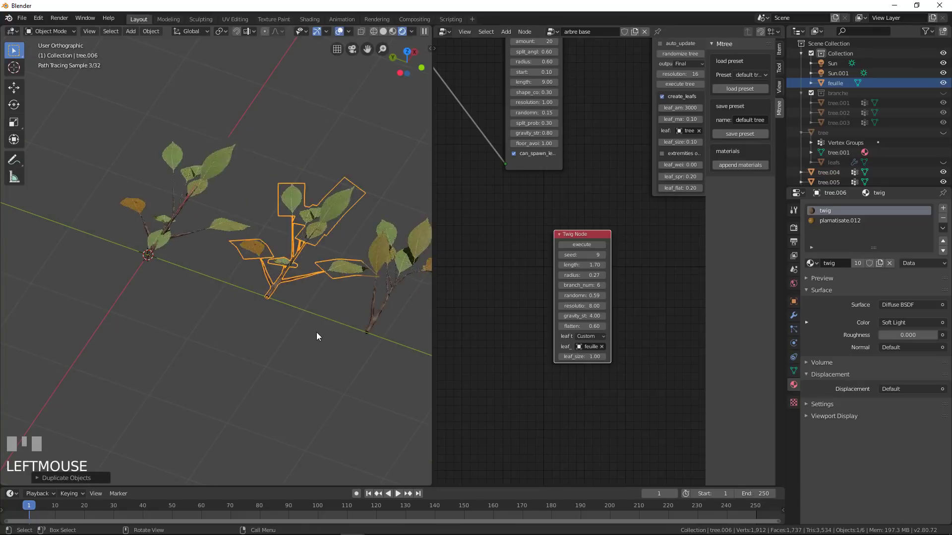
middle_click(183, 237)
- Regenerate the twig at the origin as a third variant with seed 11 and length 1.28 in the Twig node
click(188, 189)
middle_drag(188, 189, 257, 257)
scroll(315, 297, down, 3)
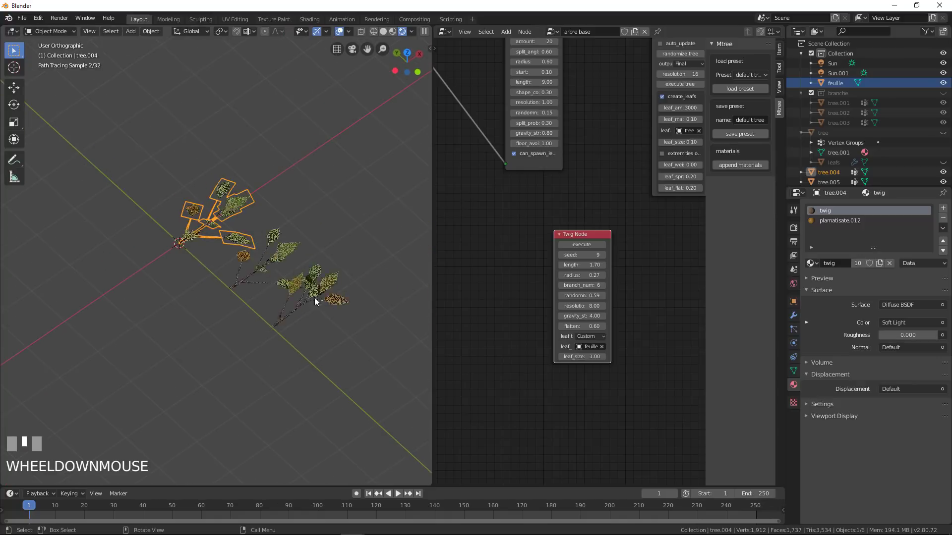
scroll(337, 313, up, 4)
middle_drag(218, 213, 226, 255)
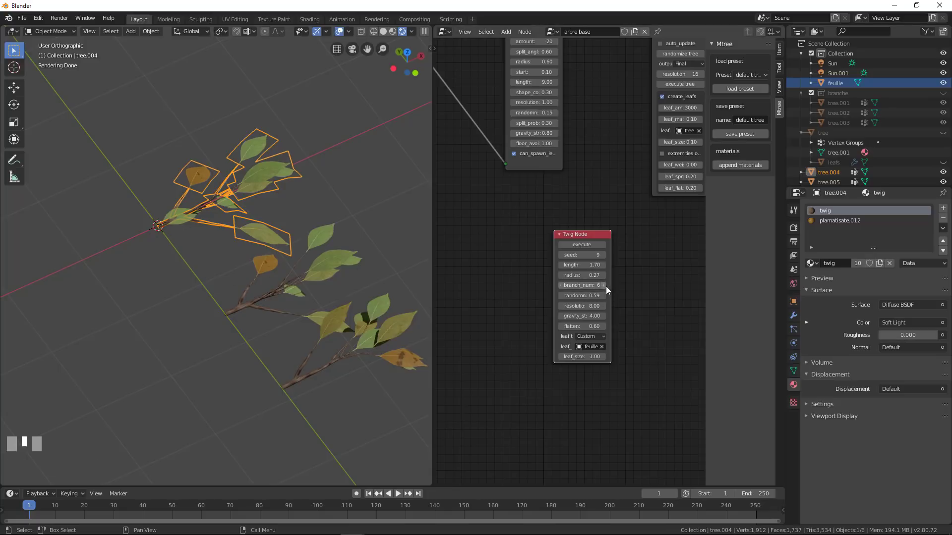
click(603, 255)
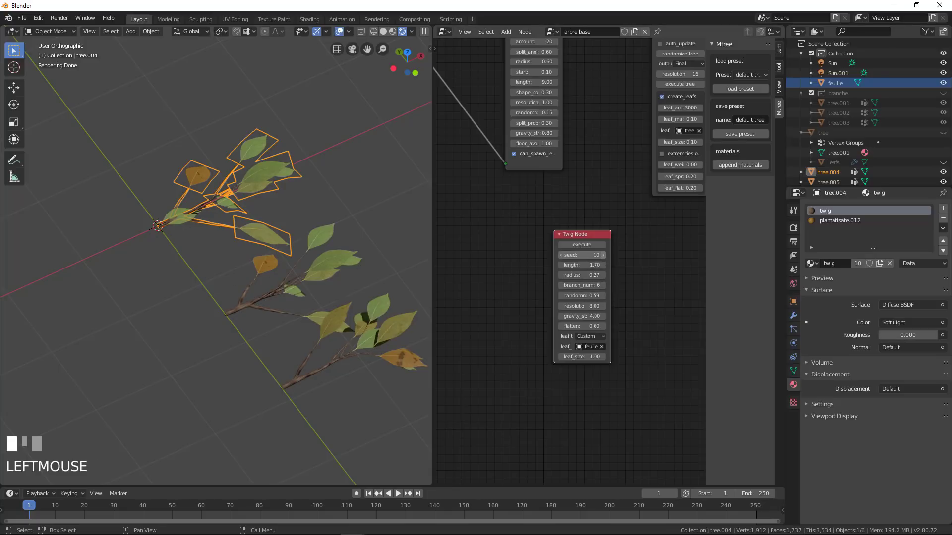
click(602, 255)
middle_drag(238, 218, 288, 220)
scroll(297, 228, down, 2)
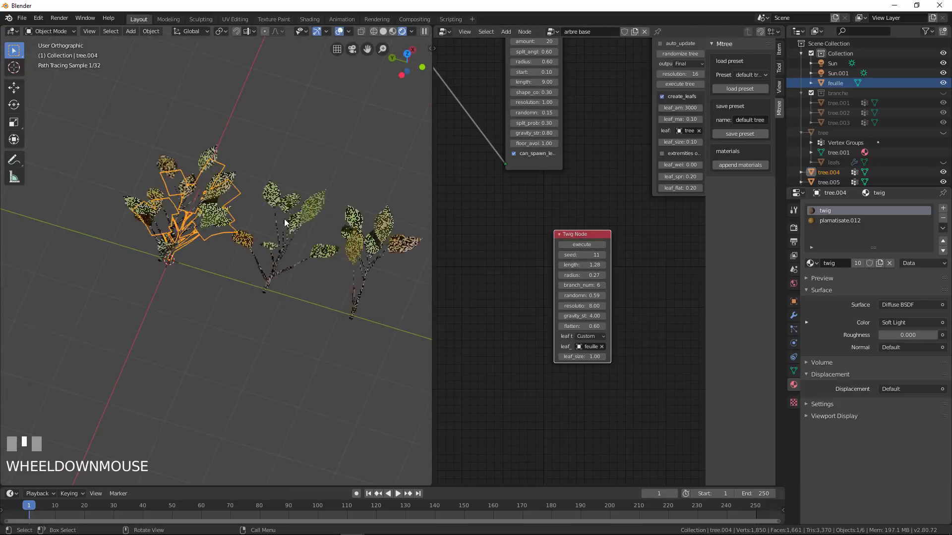
- Move all three twig variants into a new collection named branche2
scroll(325, 235, down, 1)
click(332, 235)
shift+click(268, 237)
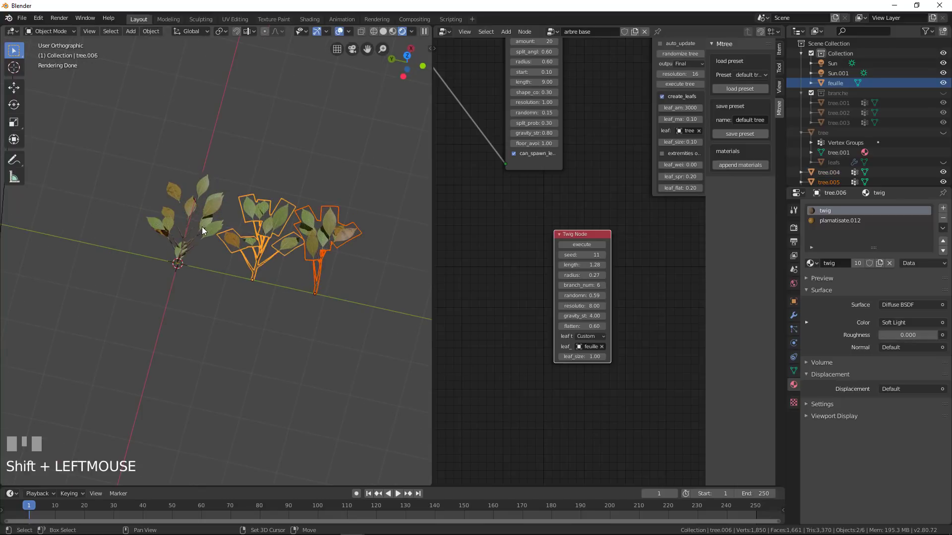
shift+click(201, 227)
key(m)
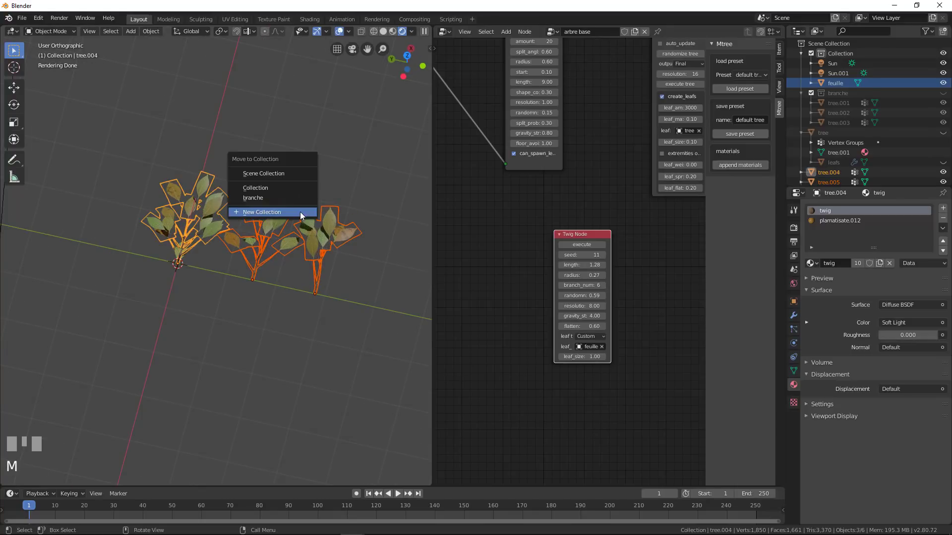
click(300, 212)
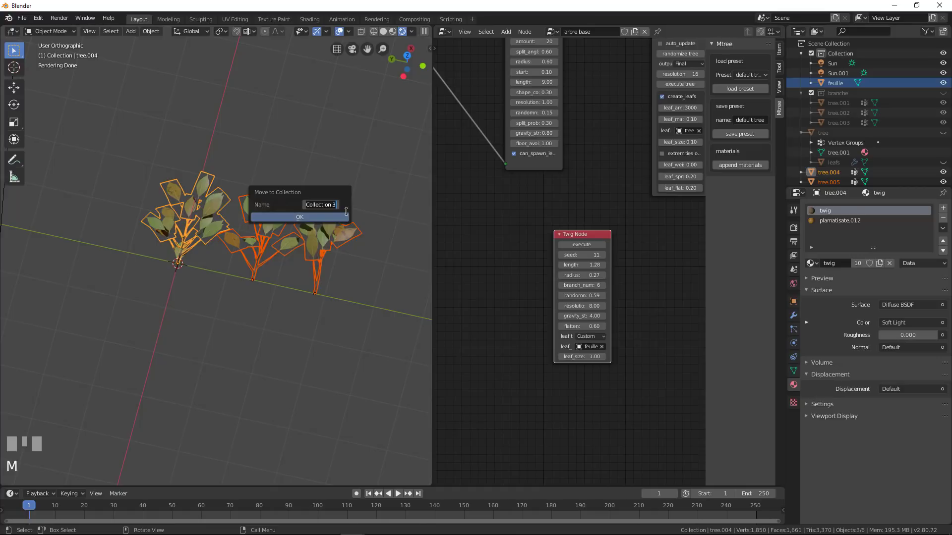
text(branche2)
key(Return)
click(331, 218)
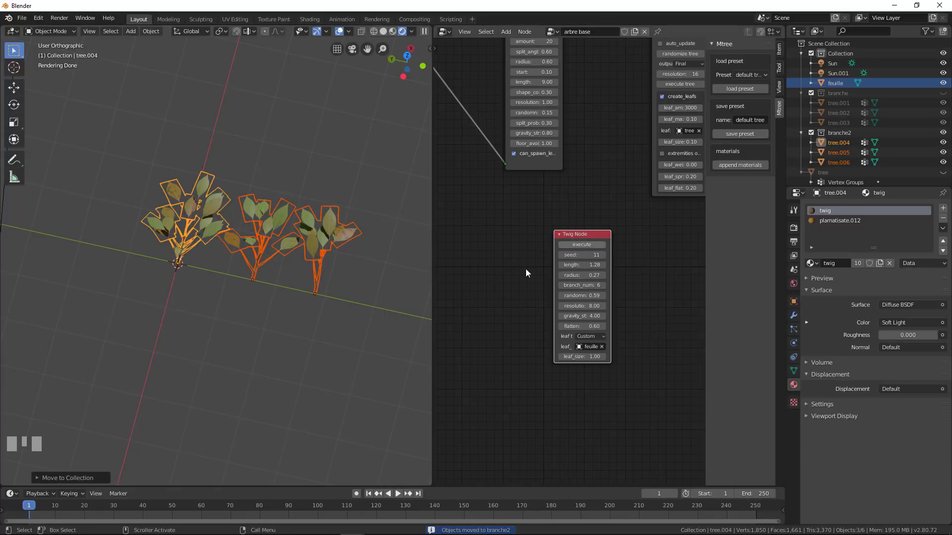
- Collapse the branche and branche2 collections in the outliner and unhide the tree and its leafs object
scroll(300, 246, down, 1)
scroll(300, 245, down, 3)
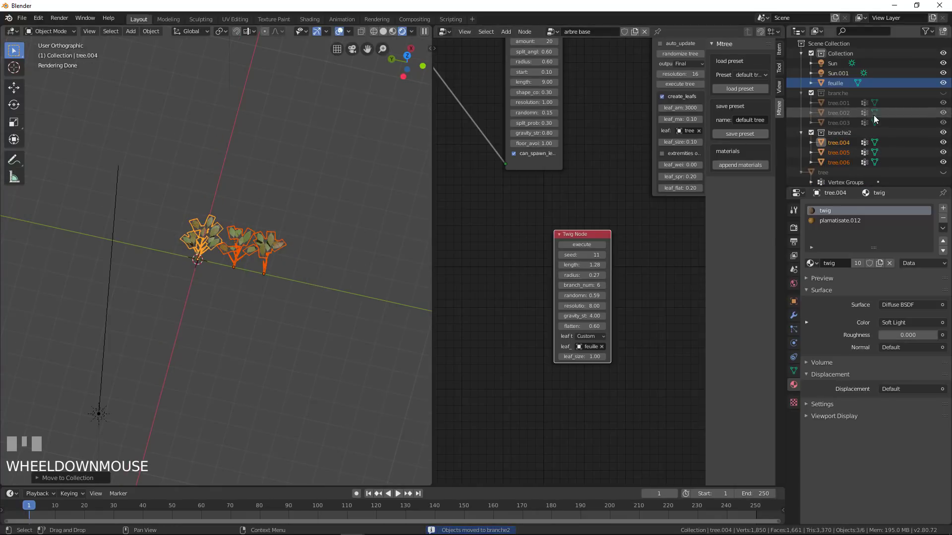
click(800, 131)
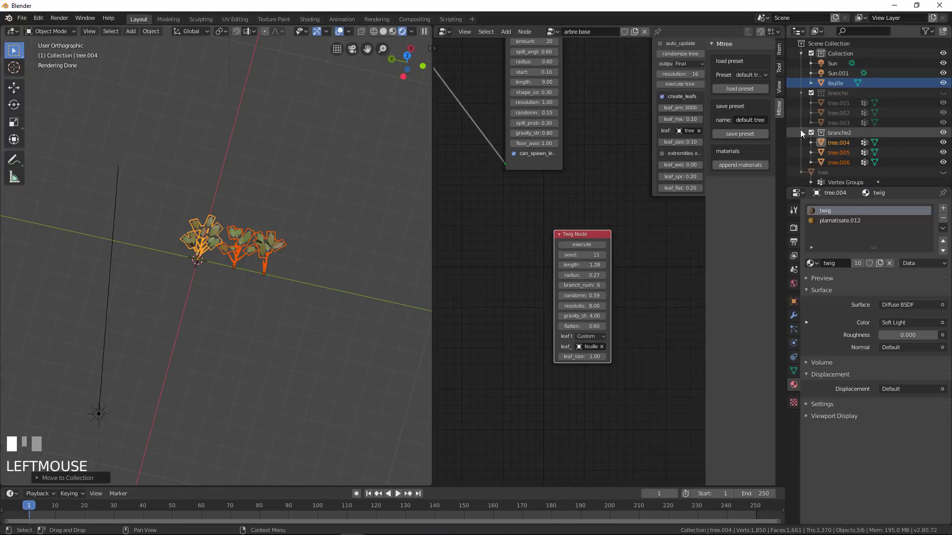
click(801, 94)
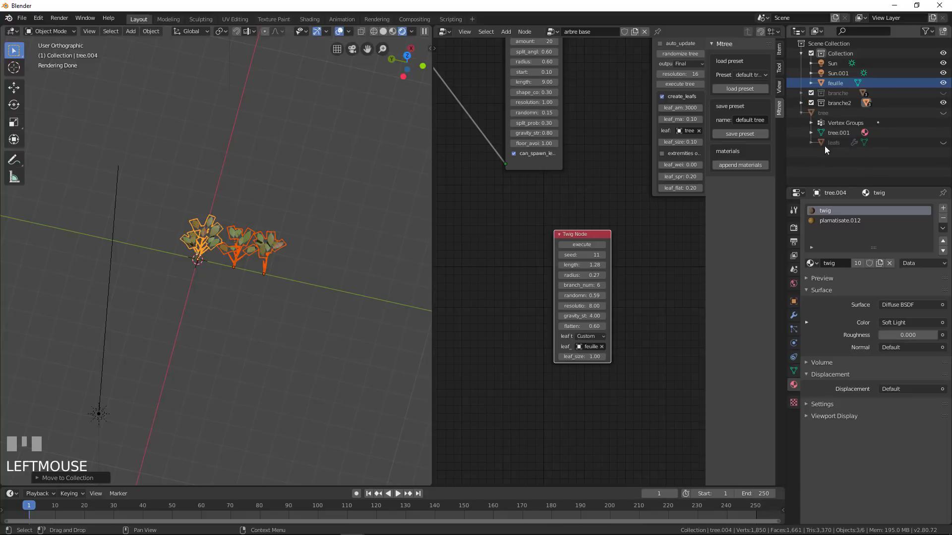
click(942, 113)
click(944, 142)
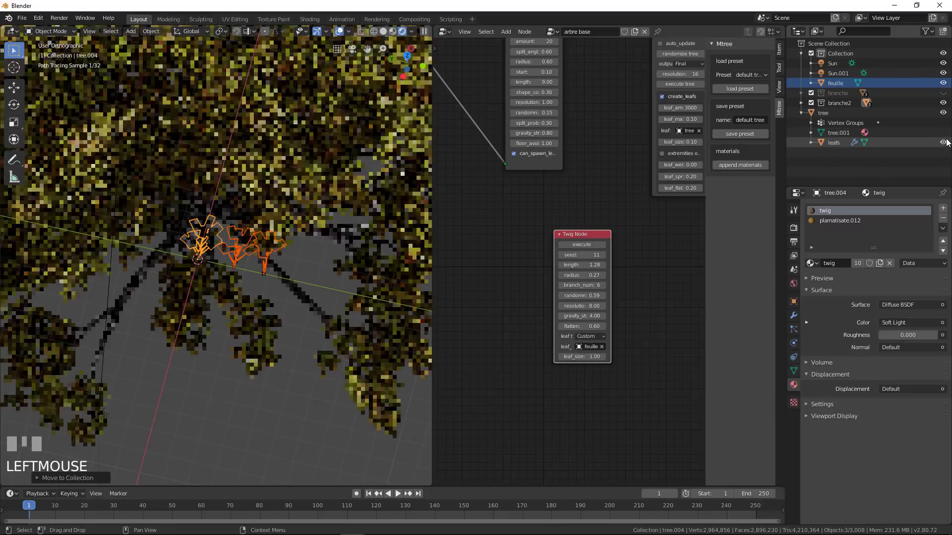
- Set the instance collection of the leafs particle system to branche2 and deselect everything to view the tree
scroll(342, 261, down, 3)
middle_drag(331, 216, 299, 136)
click(299, 135)
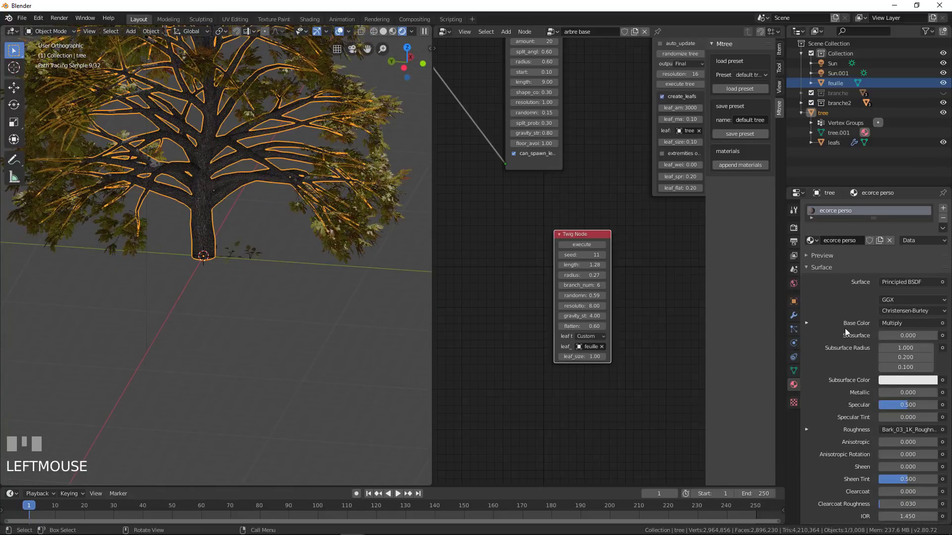
click(793, 329)
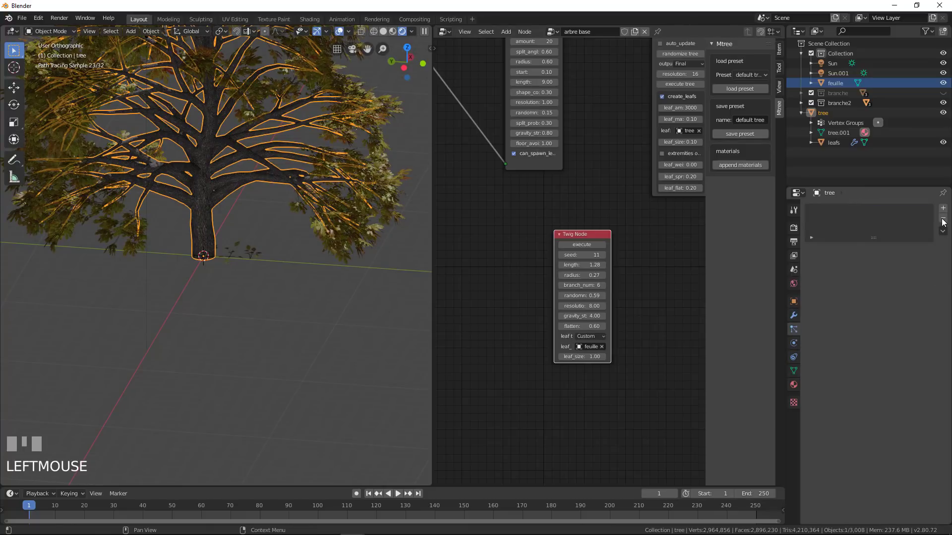
click(362, 178)
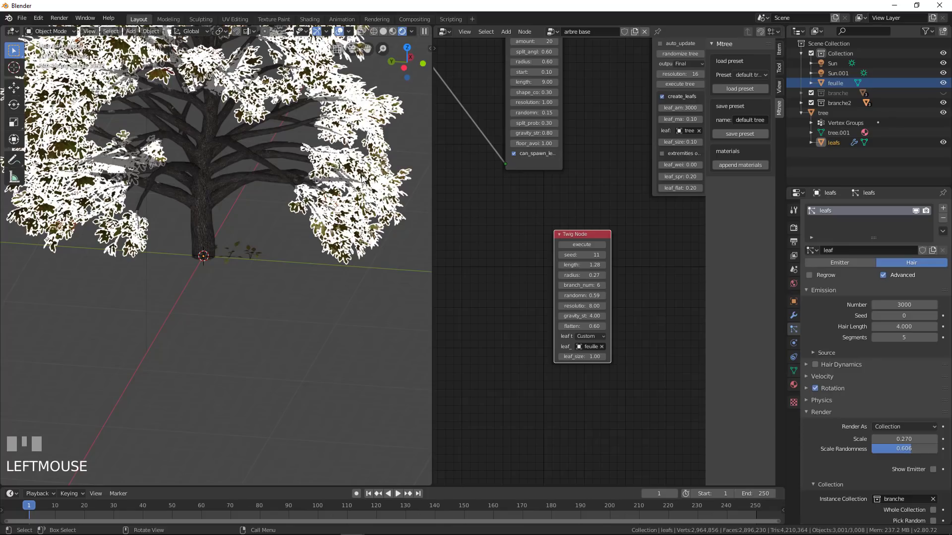
scroll(846, 442, down, 3)
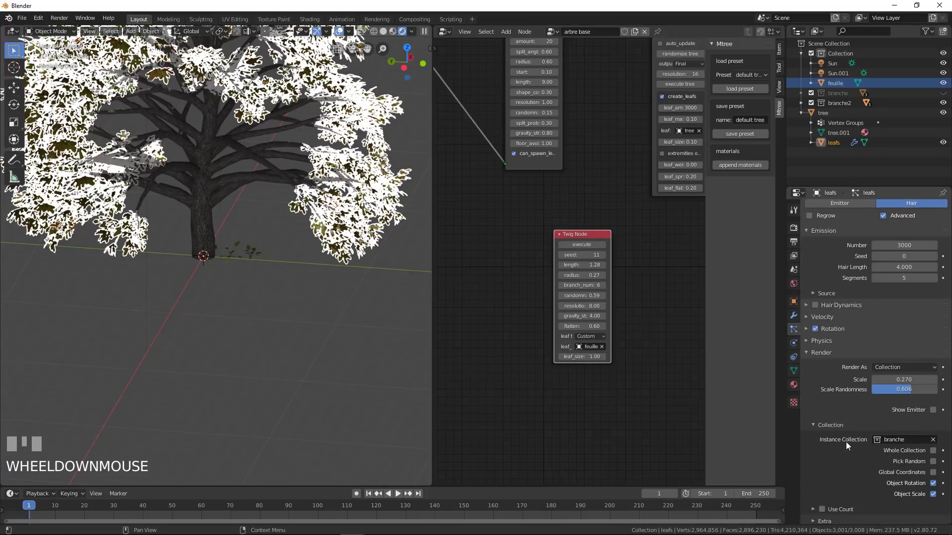
click(909, 439)
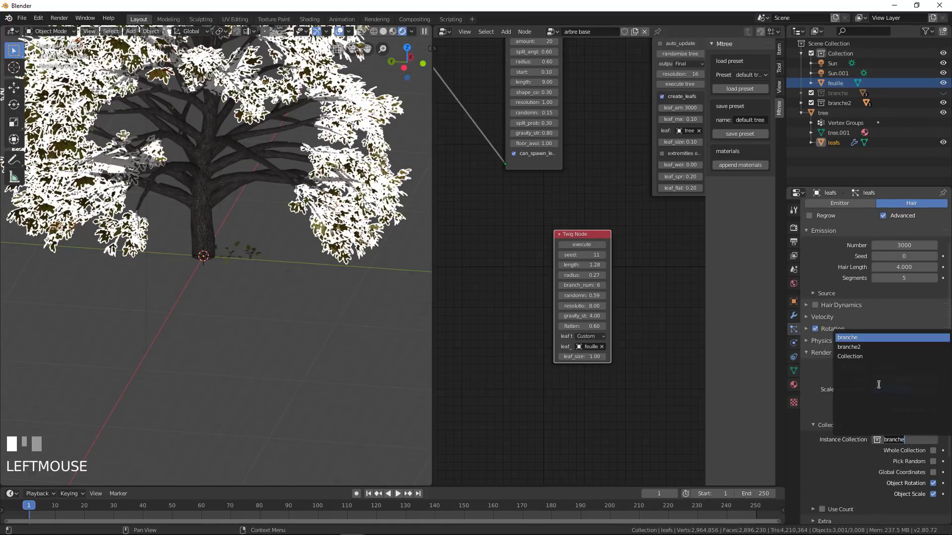
click(854, 346)
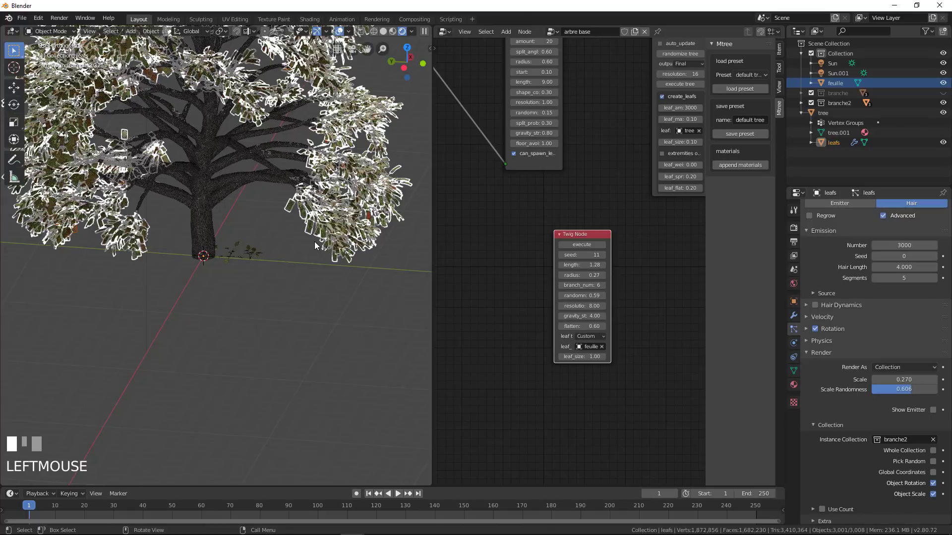
key(a)
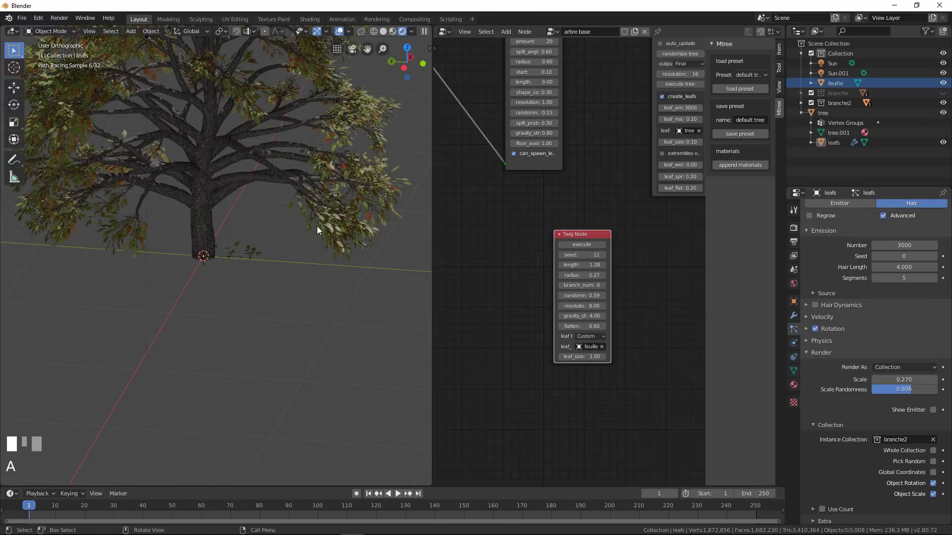
middle_drag(289, 227, 289, 227)
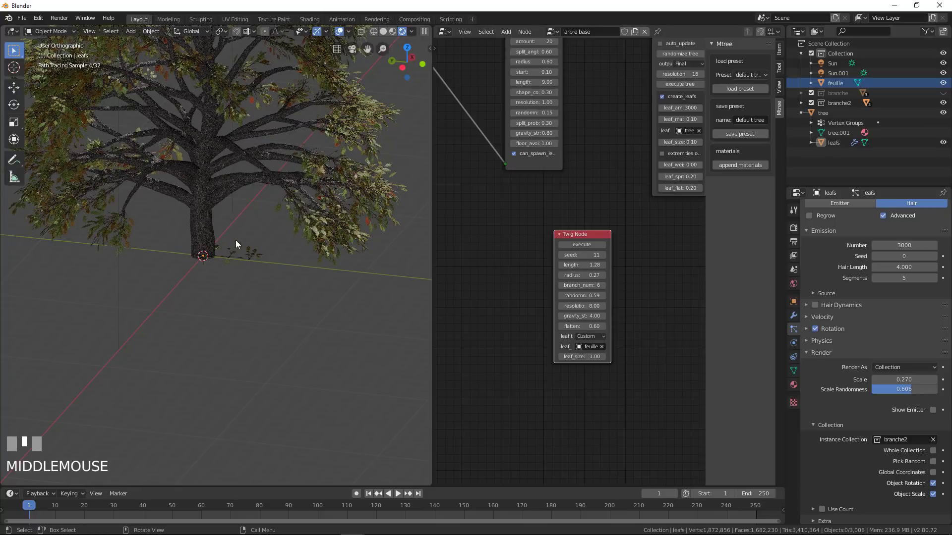
scroll(271, 205, down, 3)
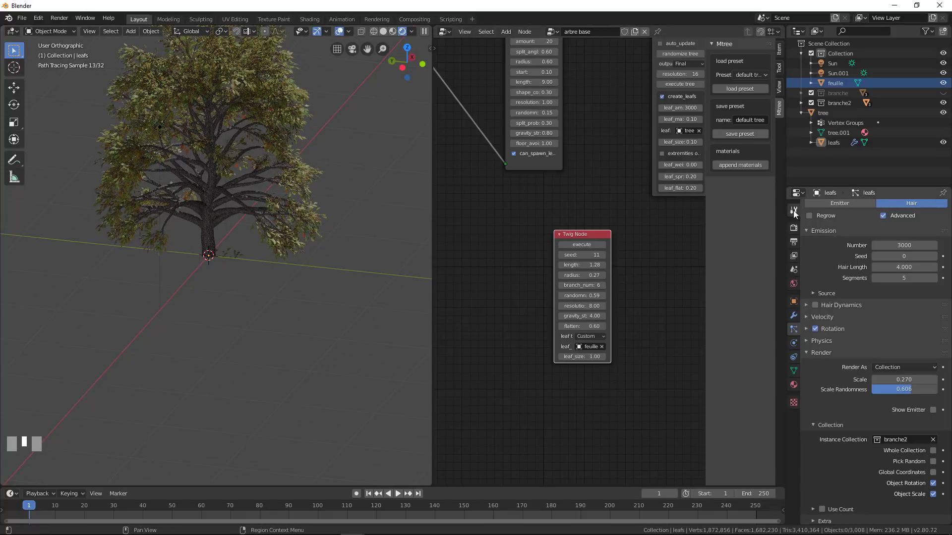
- Preview the tree with the Eevee render engine and switch back to Cycles
click(792, 230)
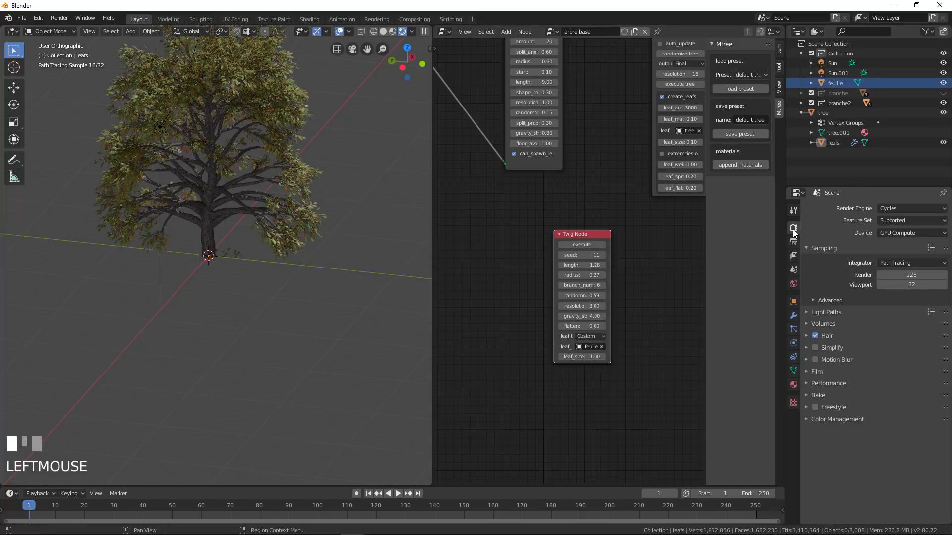
click(903, 207)
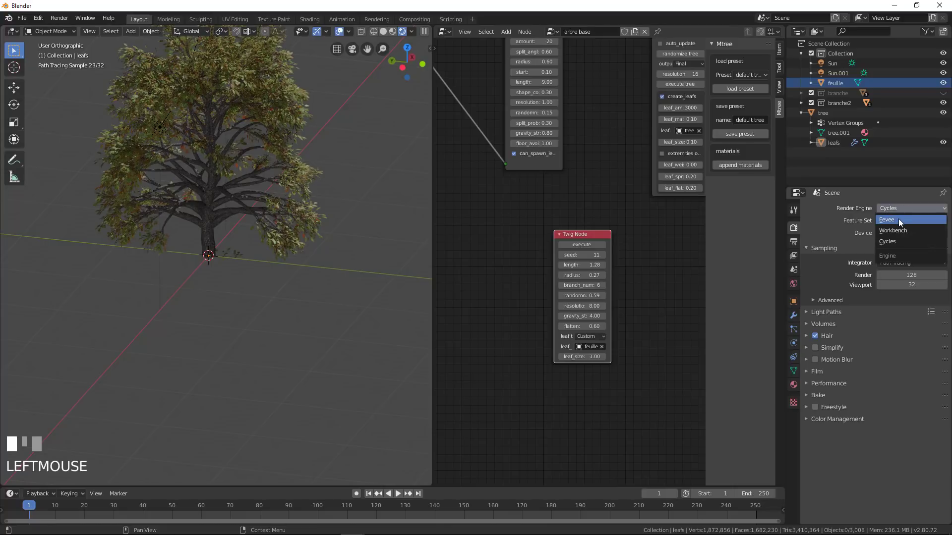
click(899, 219)
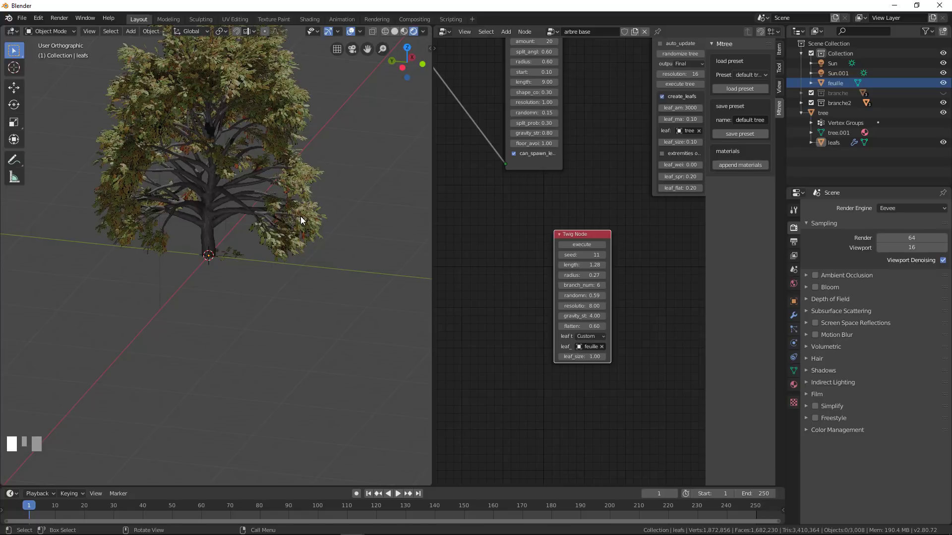
click(905, 208)
click(894, 239)
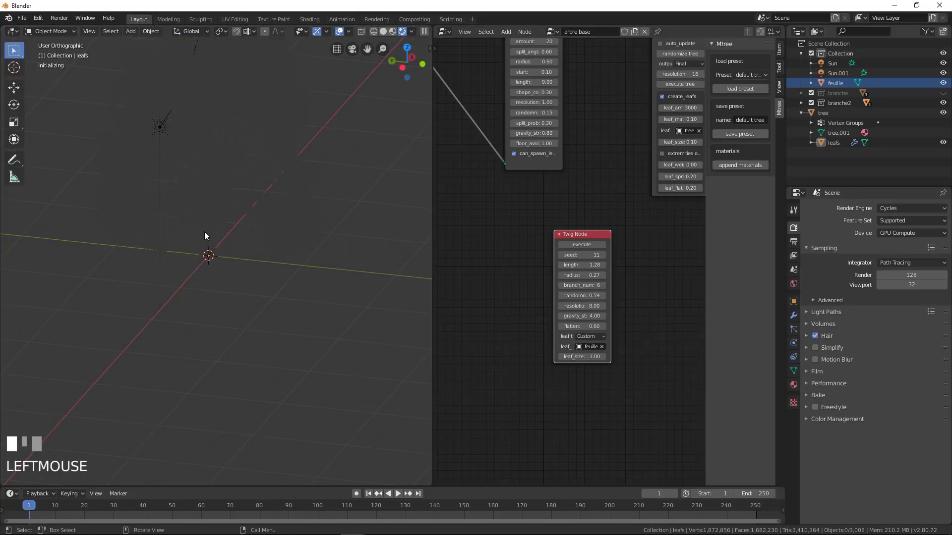